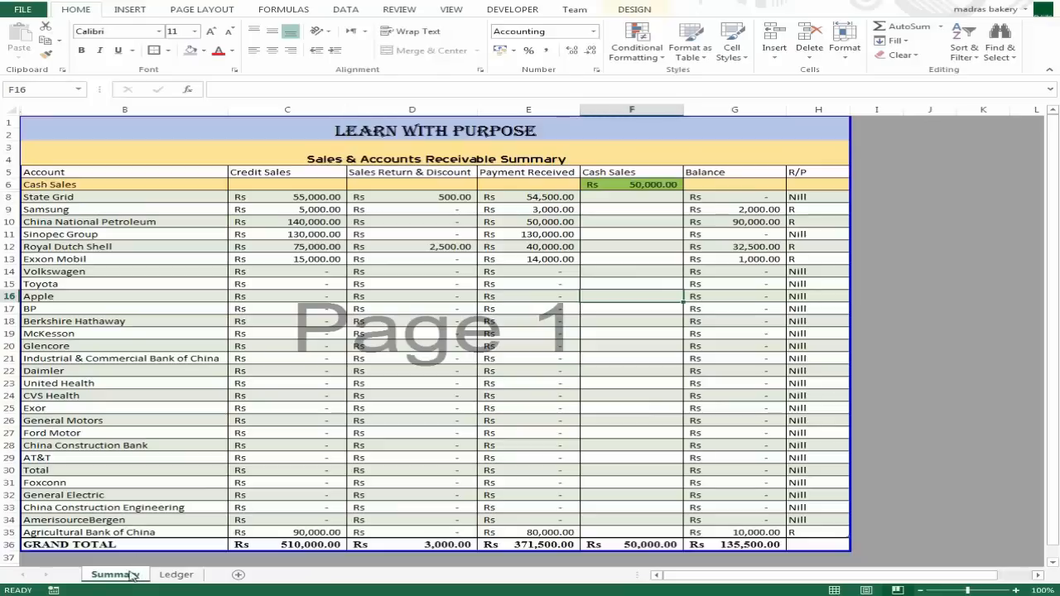
Step: Examine the list of account names on the Summary sheet, from Cash Sales down to Ford Motor
left_click(92, 184)
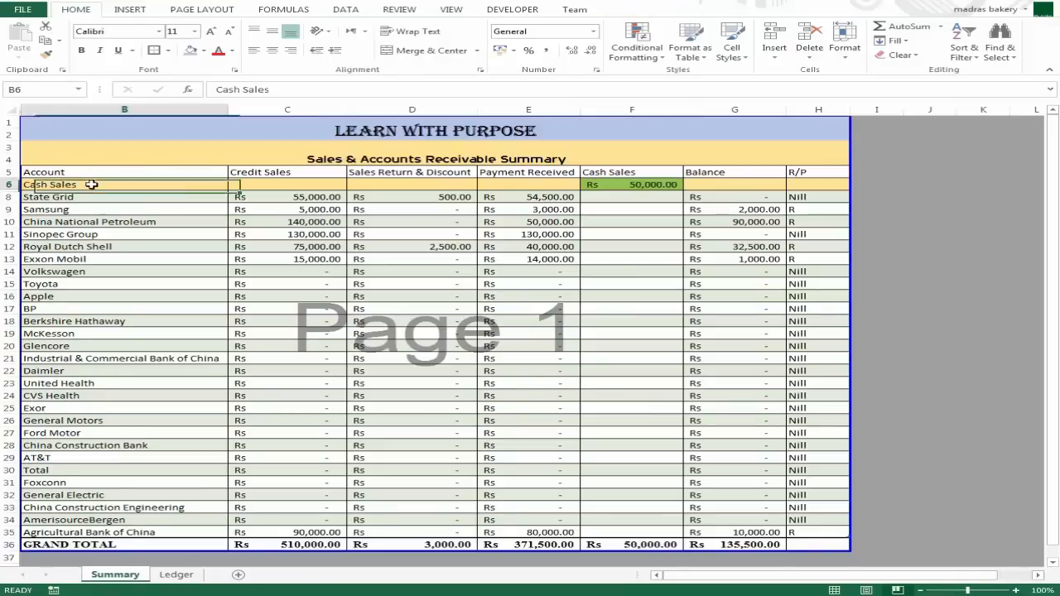
left_click(127, 209)
left_click(127, 273)
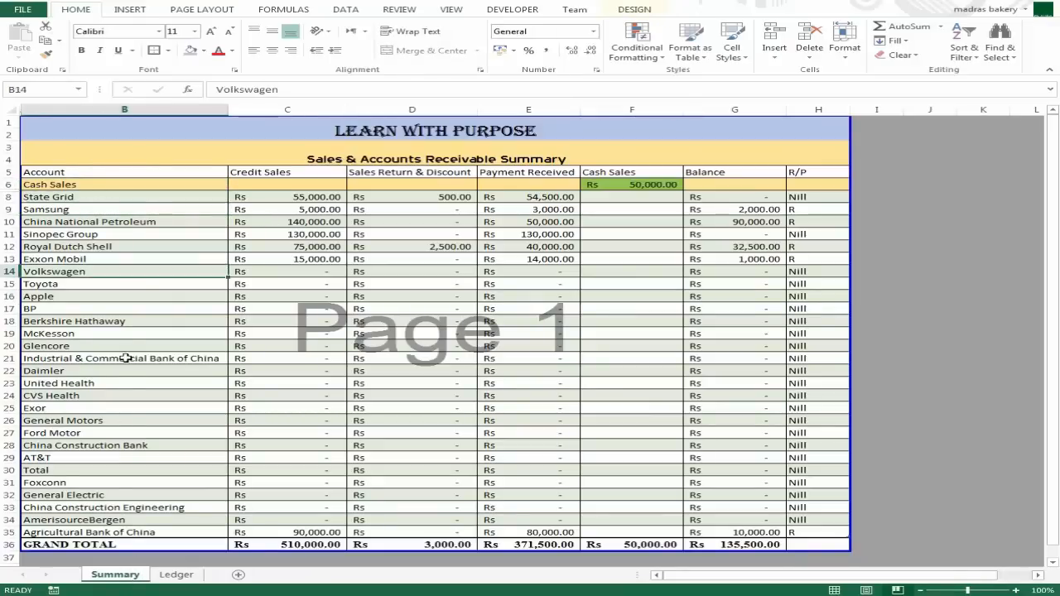
left_click(127, 358)
left_click(120, 420)
left_click(132, 433)
left_click(125, 260)
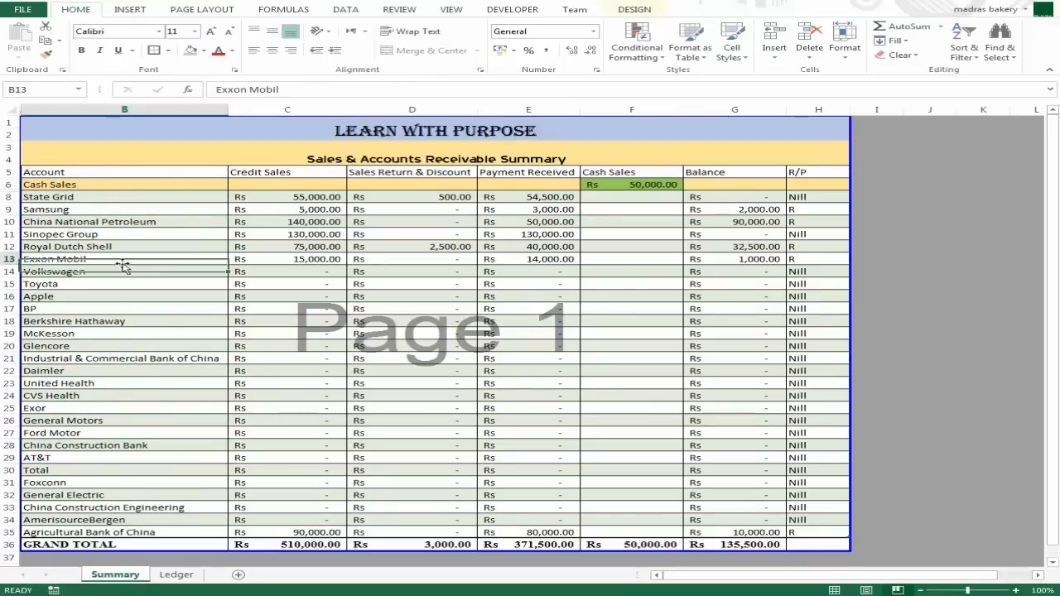
left_click(114, 187)
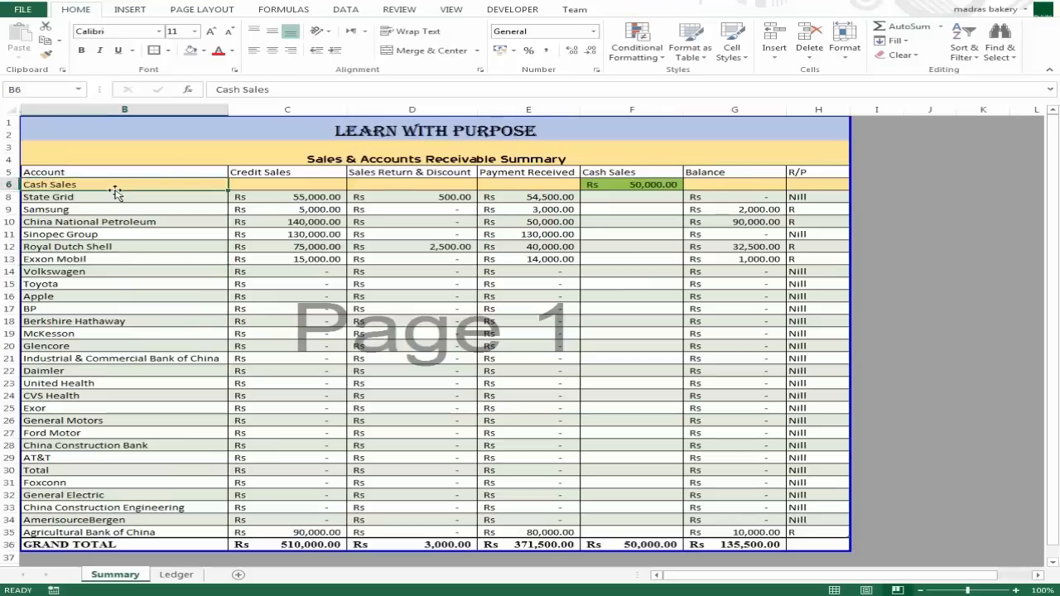
left_click(175, 210)
Step: Examine the State Grid row's credit sales, returns, payment, balance and R/P cells, and the overall summary table
left_click(312, 197)
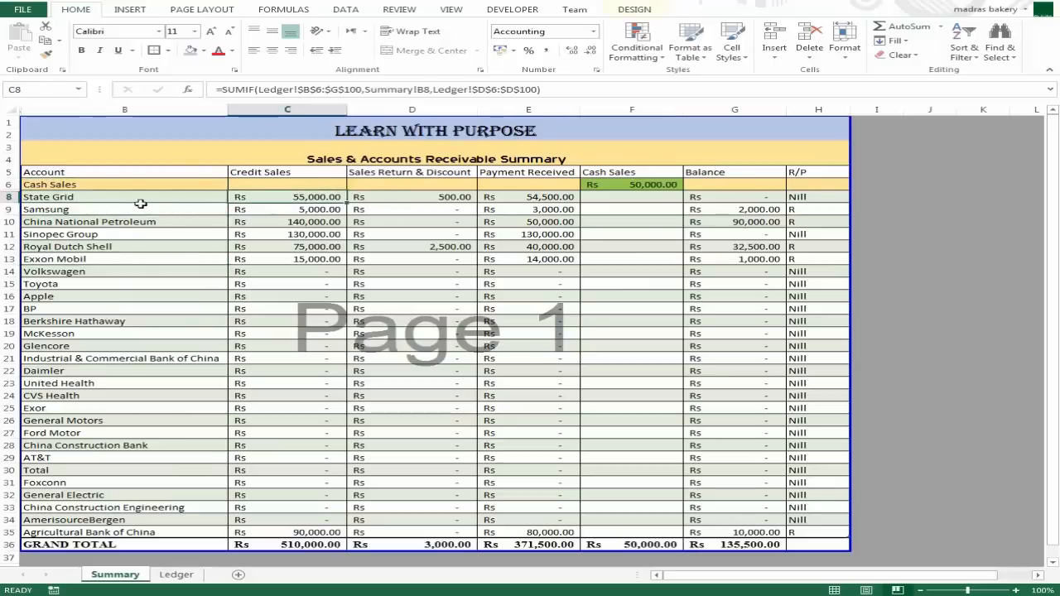
left_click(439, 199)
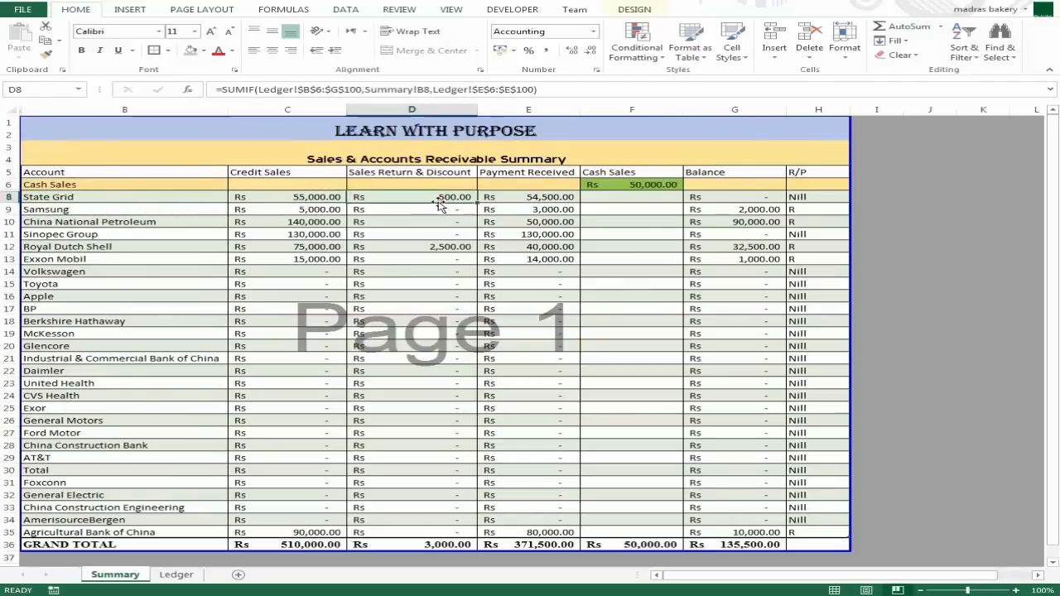
left_click(539, 197)
left_click(714, 197)
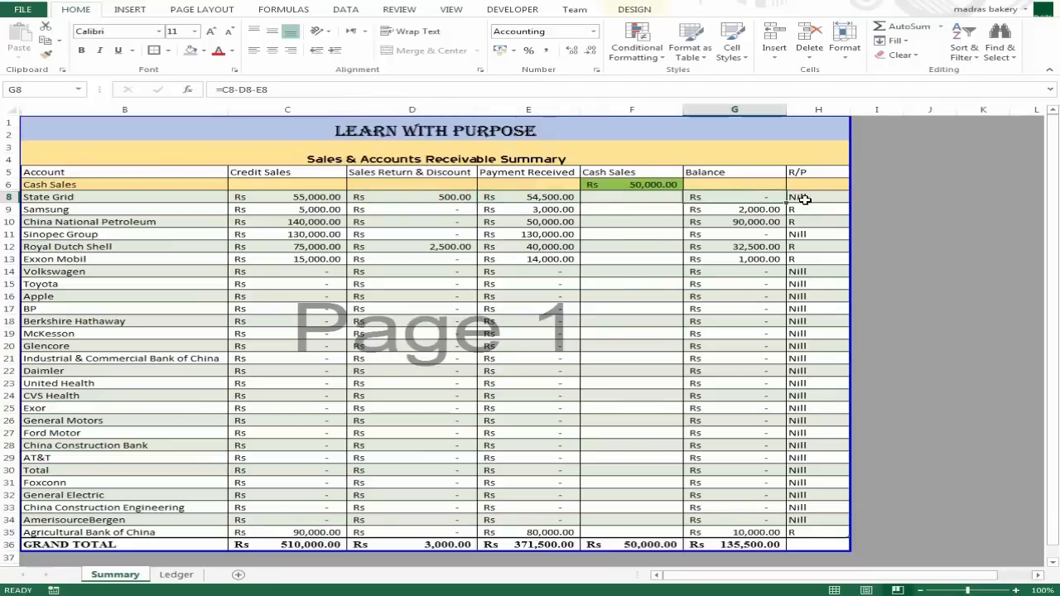
left_click(802, 198)
left_click(586, 234)
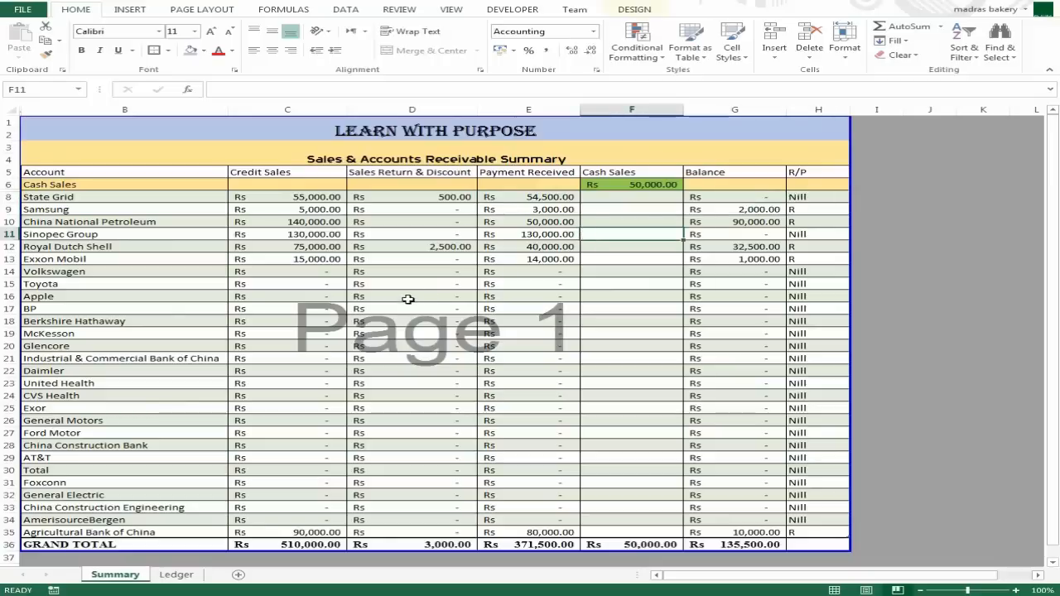
mouse_move(49, 131)
left_mouse_down()
mouse_move(383, 433)
mouse_move(469, 539)
left_mouse_up()
left_click(389, 381)
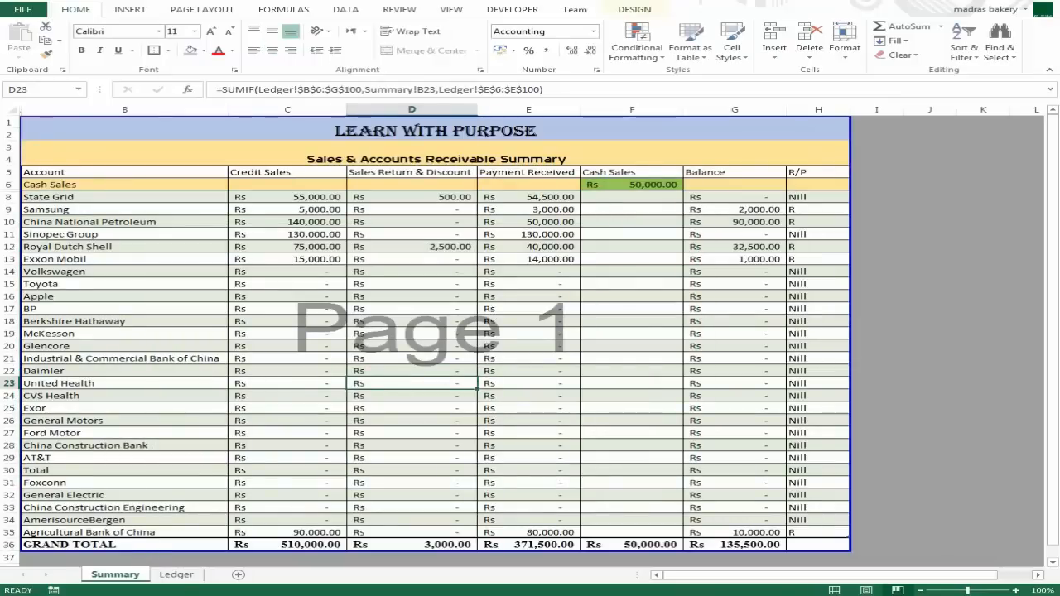
Step: On the Ledger sheet, change the account of the 02-Apr entry to Exxon Mobil
left_click(176, 574)
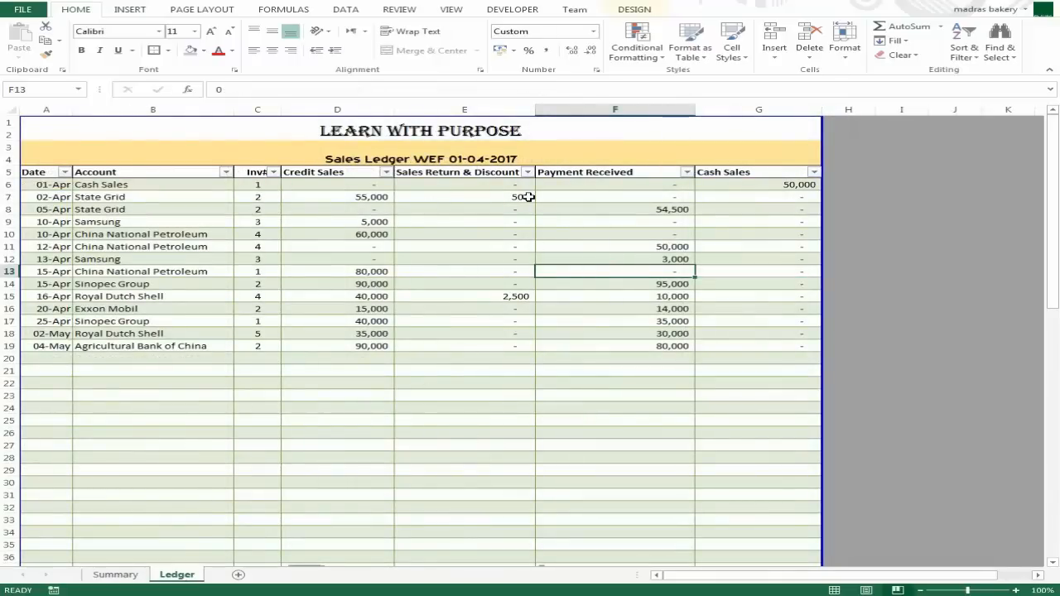
left_click(52, 187)
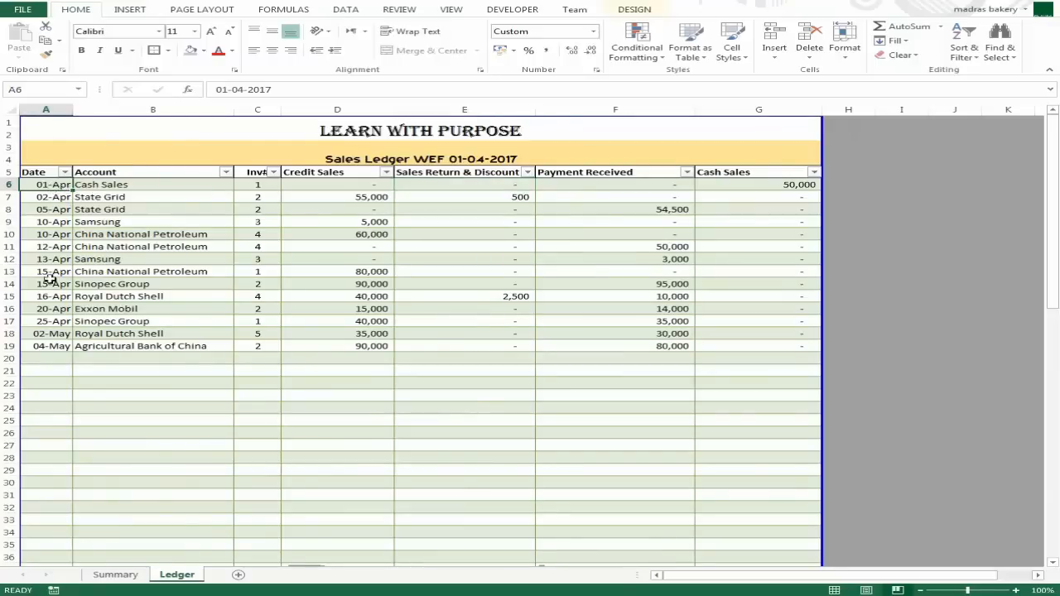
left_click(135, 182)
left_click(141, 198)
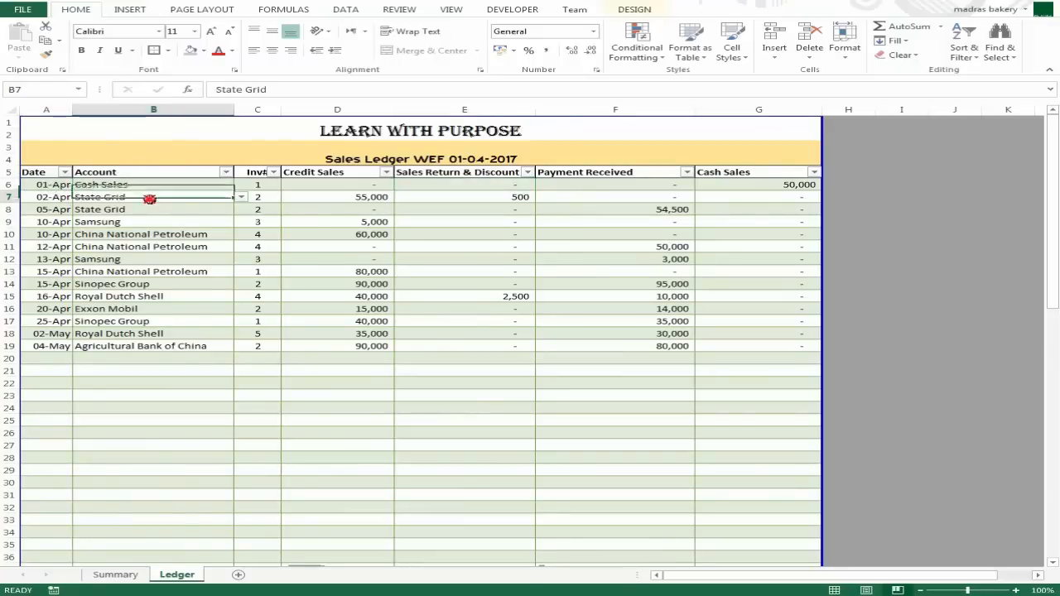
left_click(240, 197)
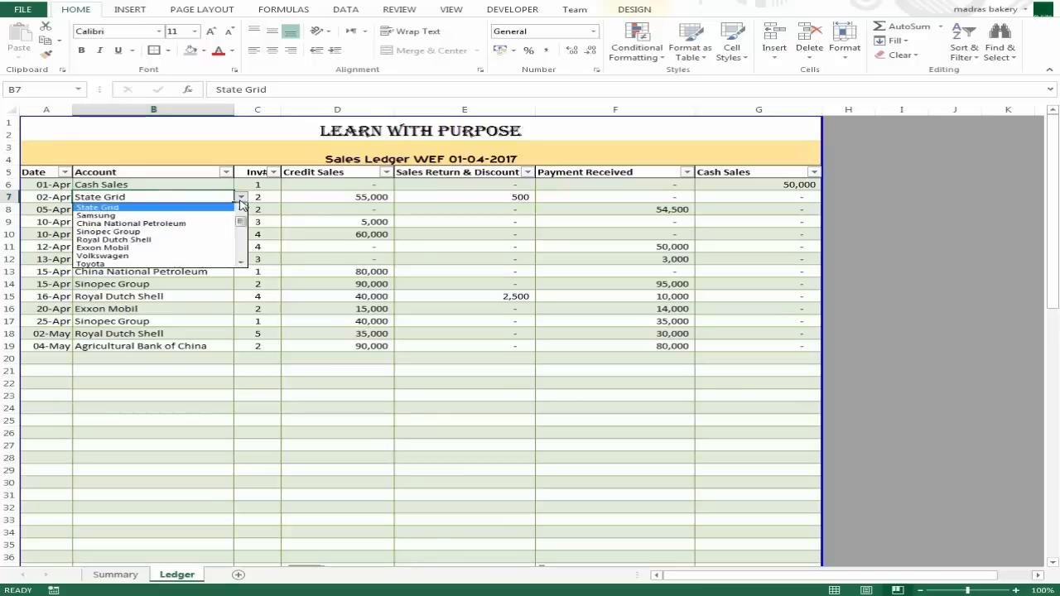
left_click(129, 248)
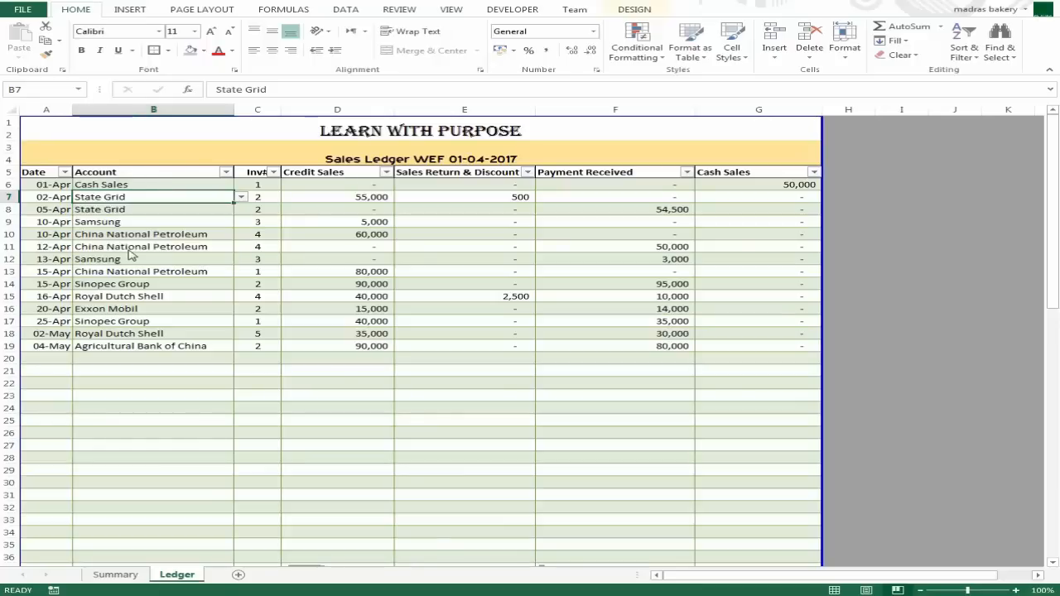
left_click(170, 259)
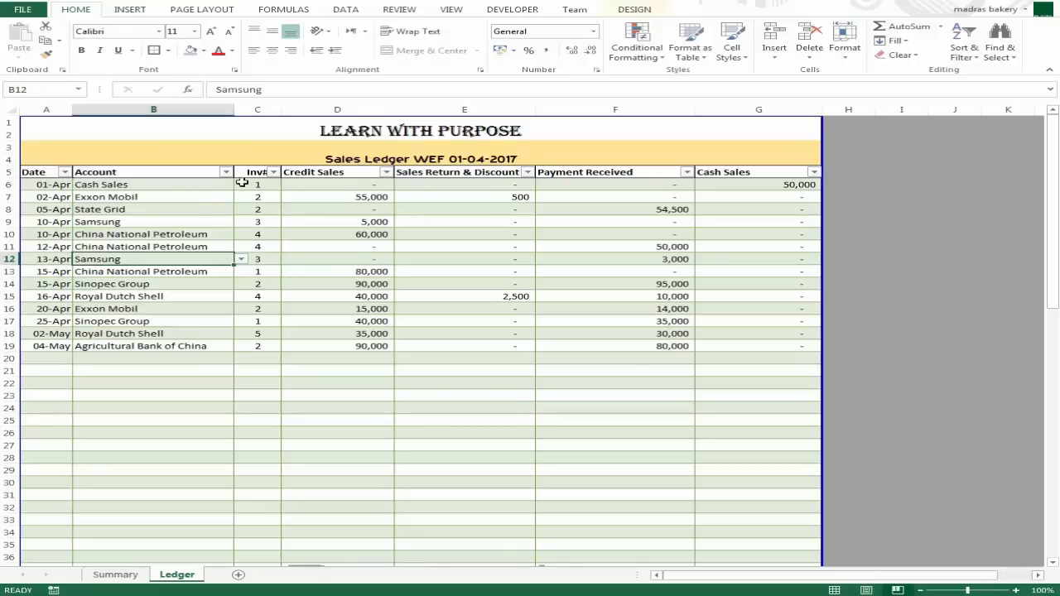
Step: Examine the ledger's invoice, credit sales, returns, payment and cash sales columns, including the empty rows below the entries
left_click(252, 174)
left_click(330, 183)
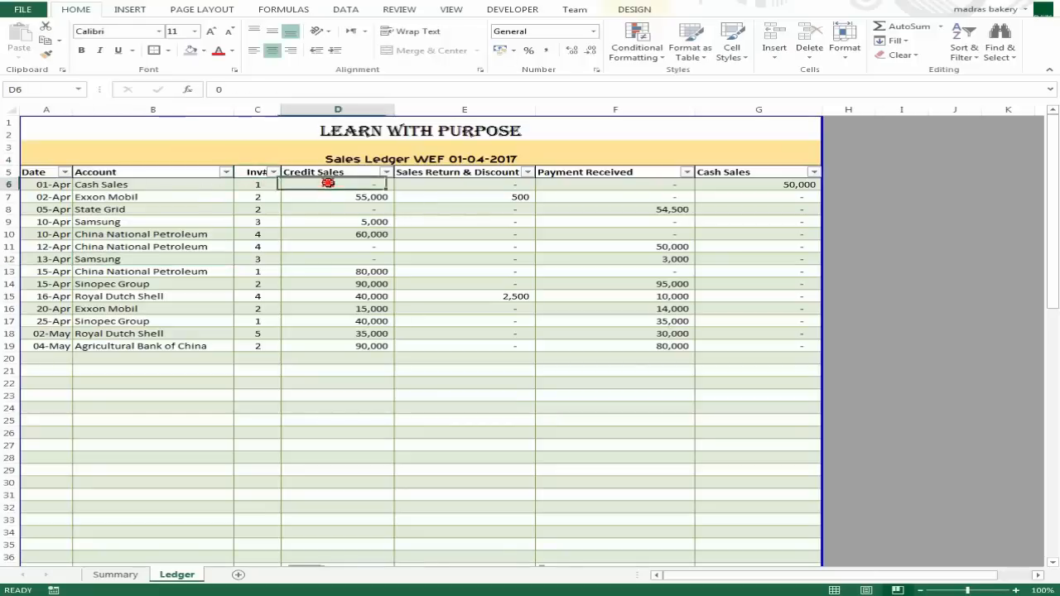
left_click(439, 186)
left_click(591, 182)
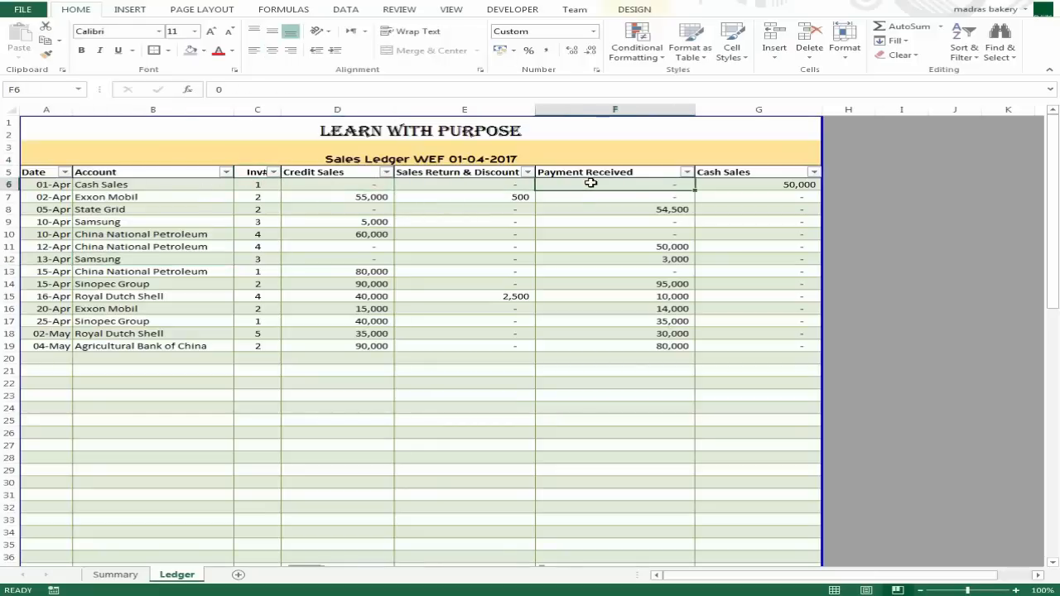
left_click(722, 184)
scroll(491, 303, "down", 9)
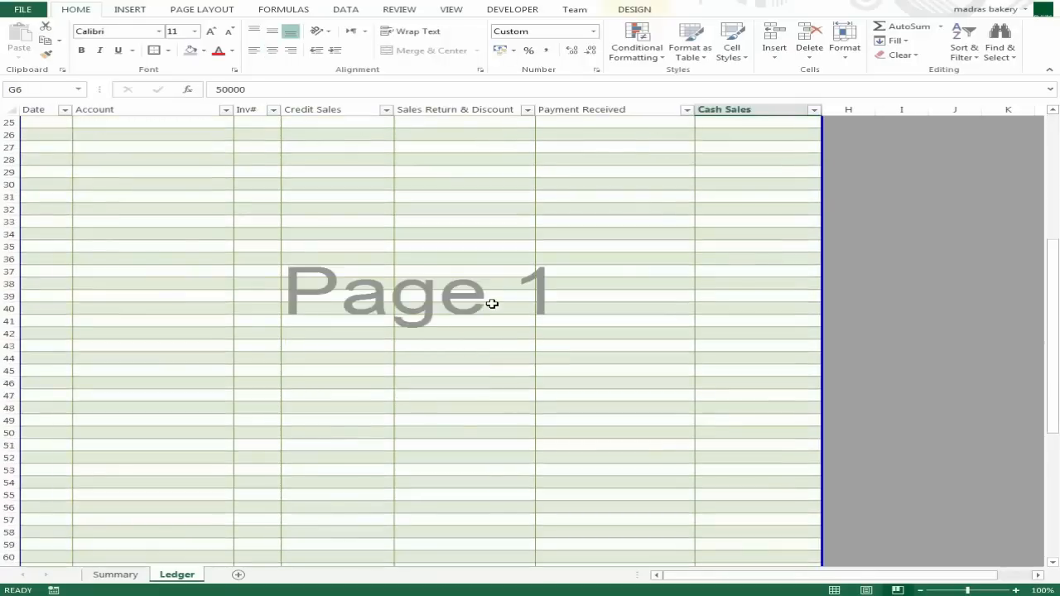
scroll(491, 302, "up", 7)
scroll(493, 304, "up", 2)
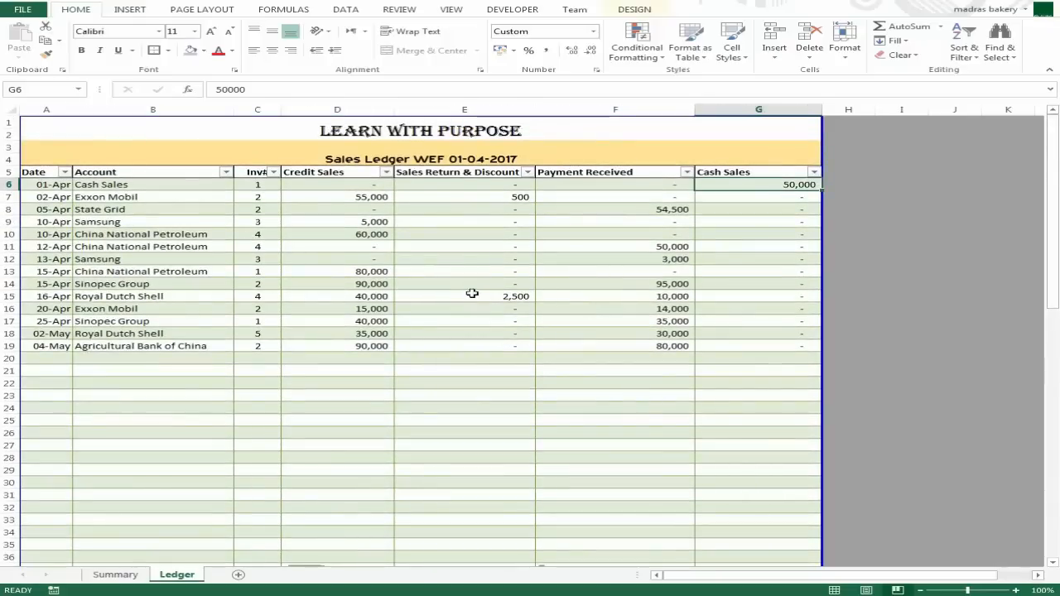
scroll(668, 289, "down", 7)
scroll(624, 290, "up", 7)
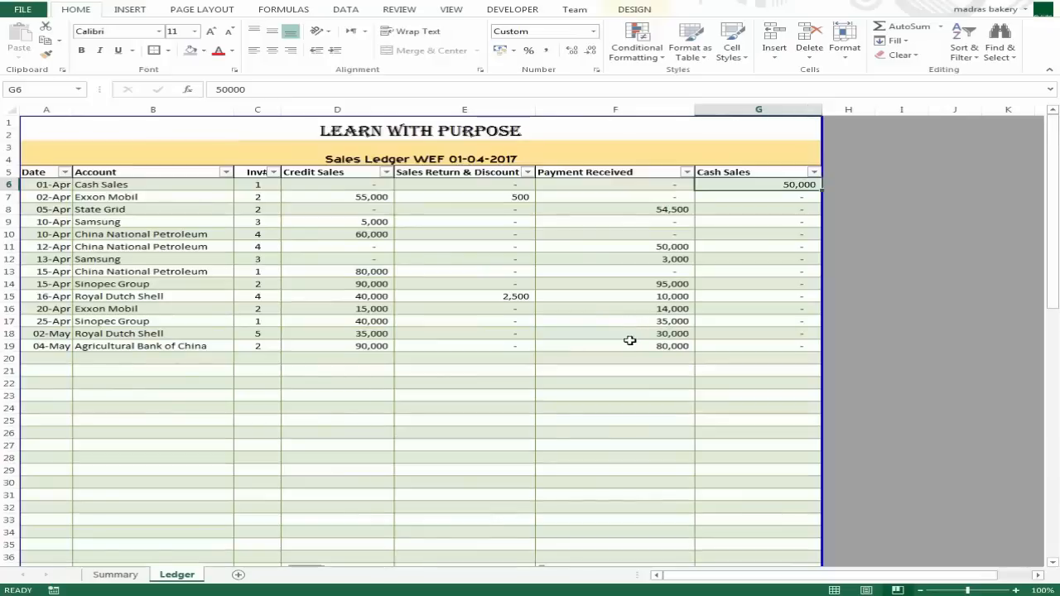
left_click(466, 313)
left_click(403, 346)
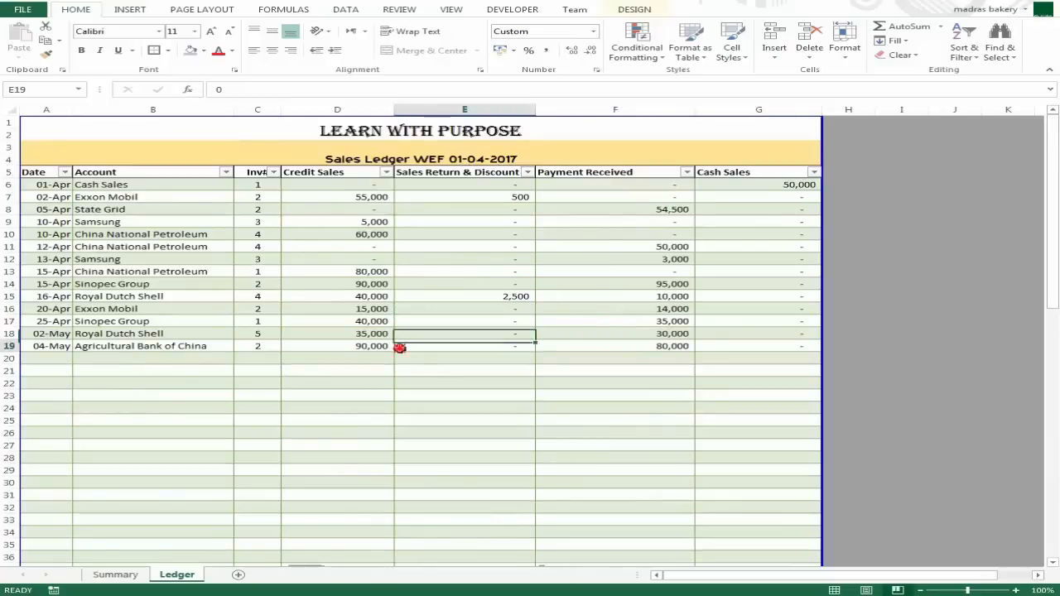
left_click(139, 307)
Step: Check the balances on the Summary sheet, then review the account entries on the Ledger sheet
left_click(115, 574)
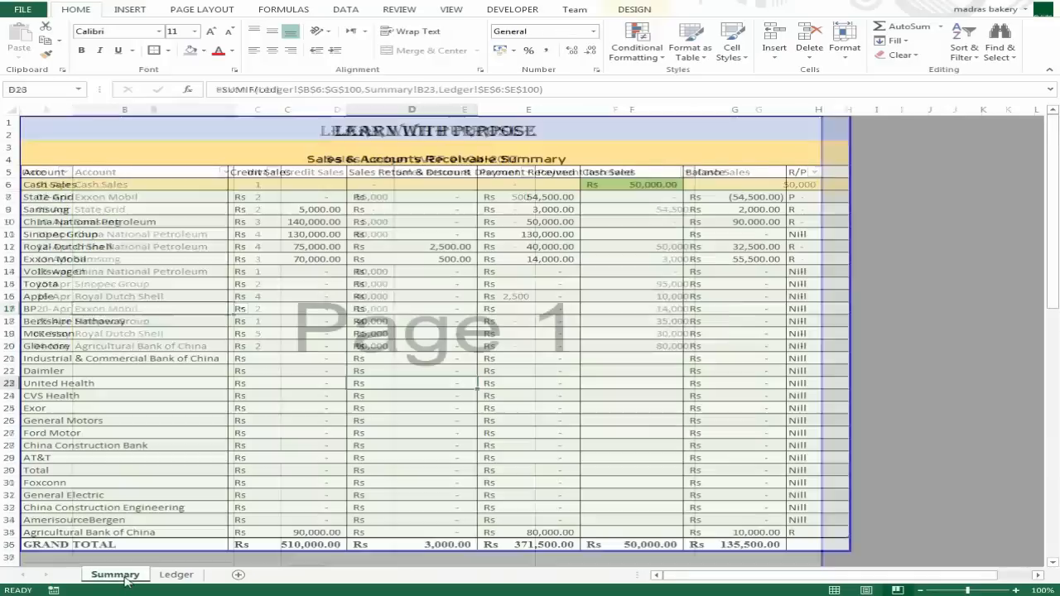
left_click(177, 575)
left_click(130, 209)
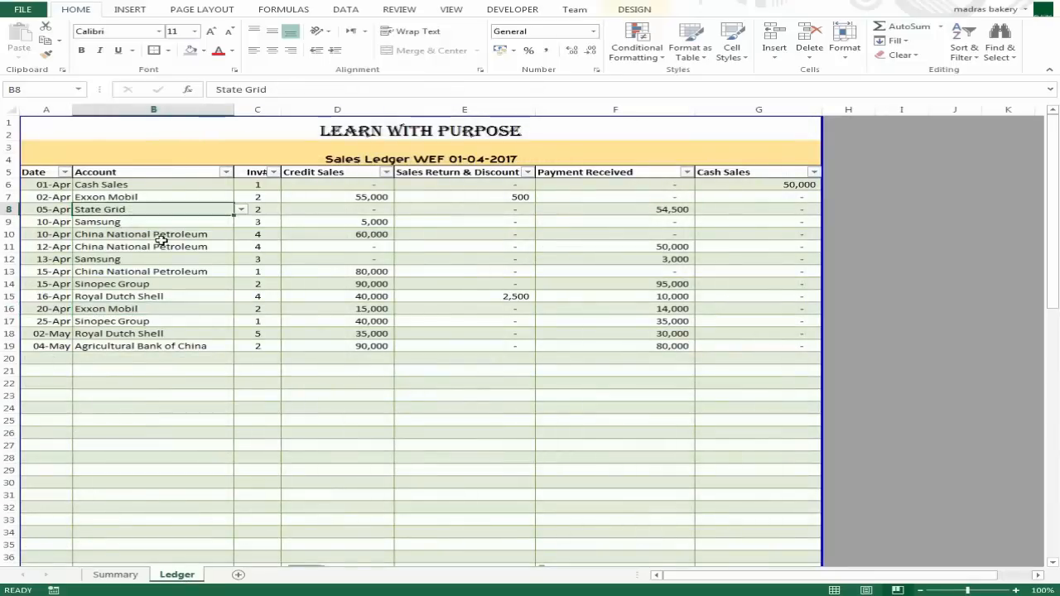
left_click(163, 243)
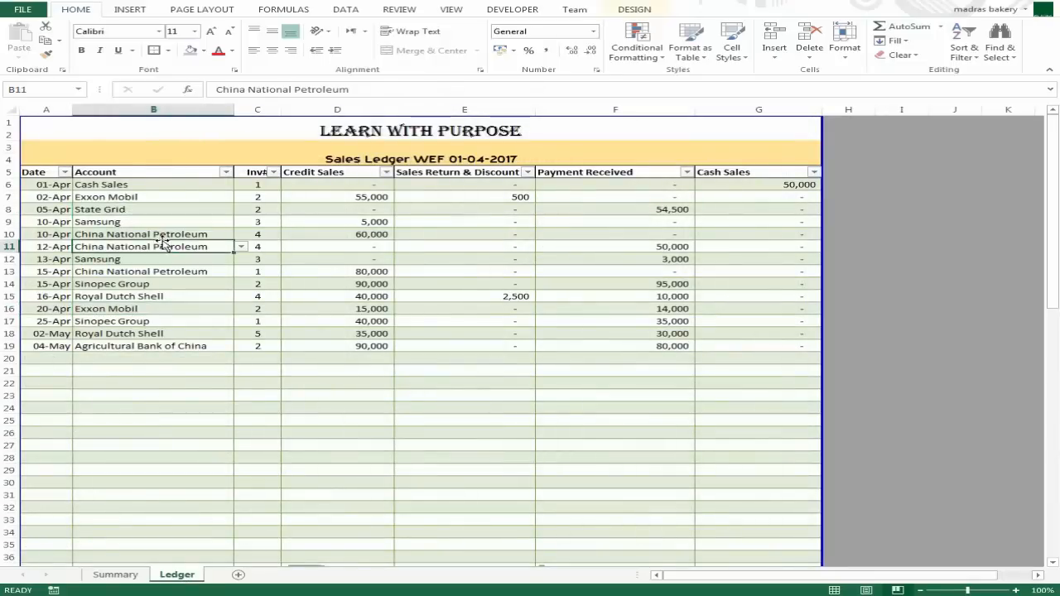
left_click(102, 273)
left_click(99, 236)
double_click(101, 211)
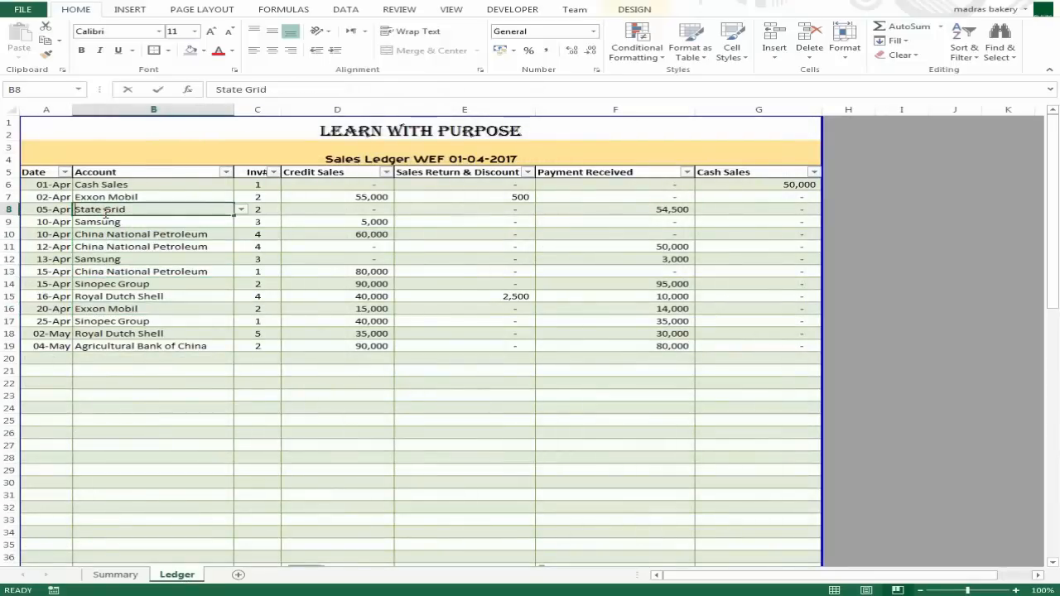
left_click(110, 195)
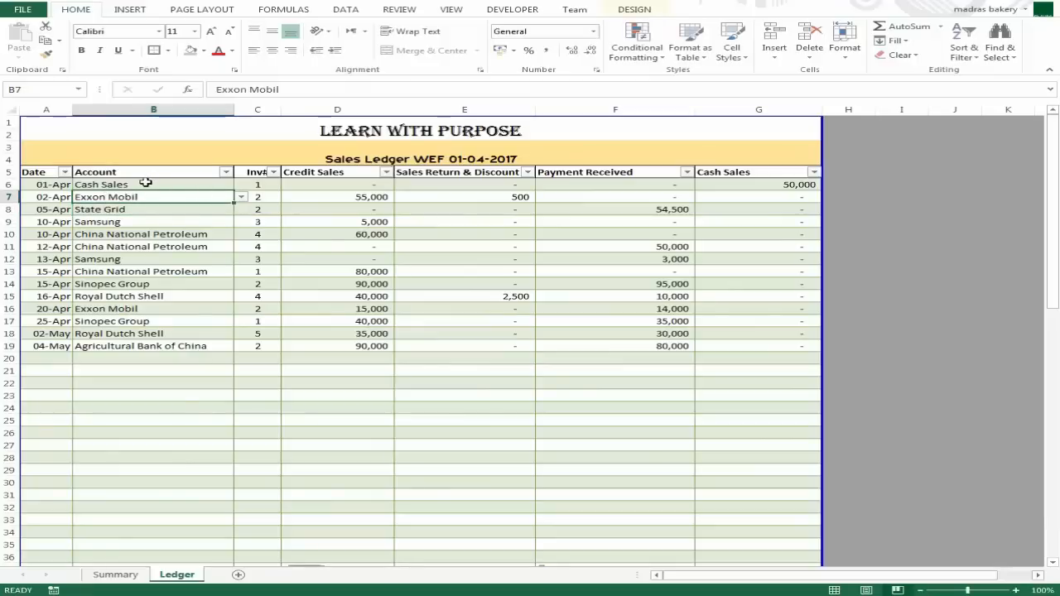
Step: Filter the ledger's Account column to show only Samsung and inspect its payment entry
left_click(189, 181)
left_click(226, 172)
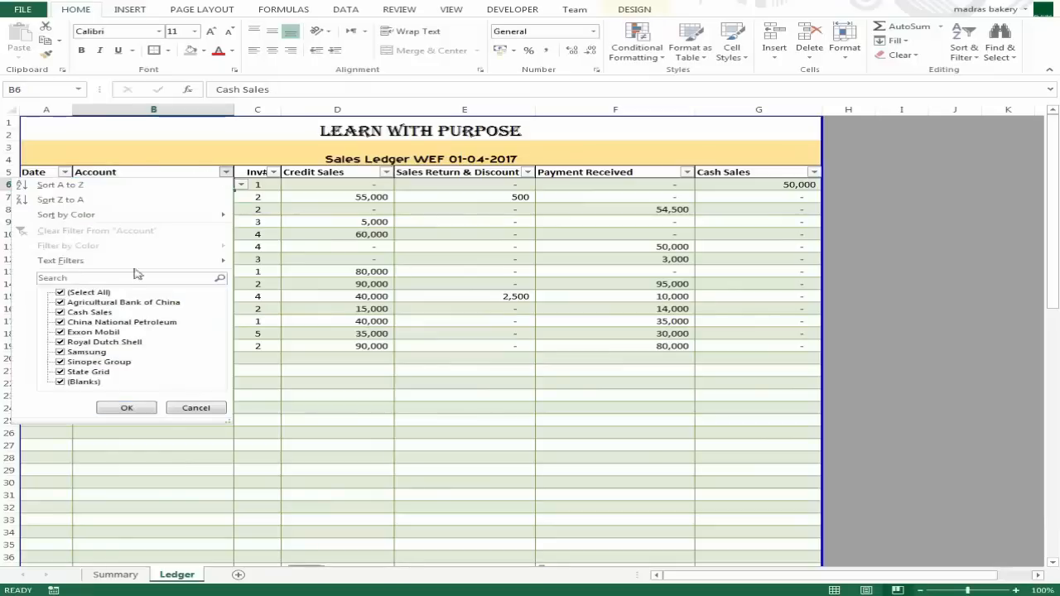
left_click(60, 294)
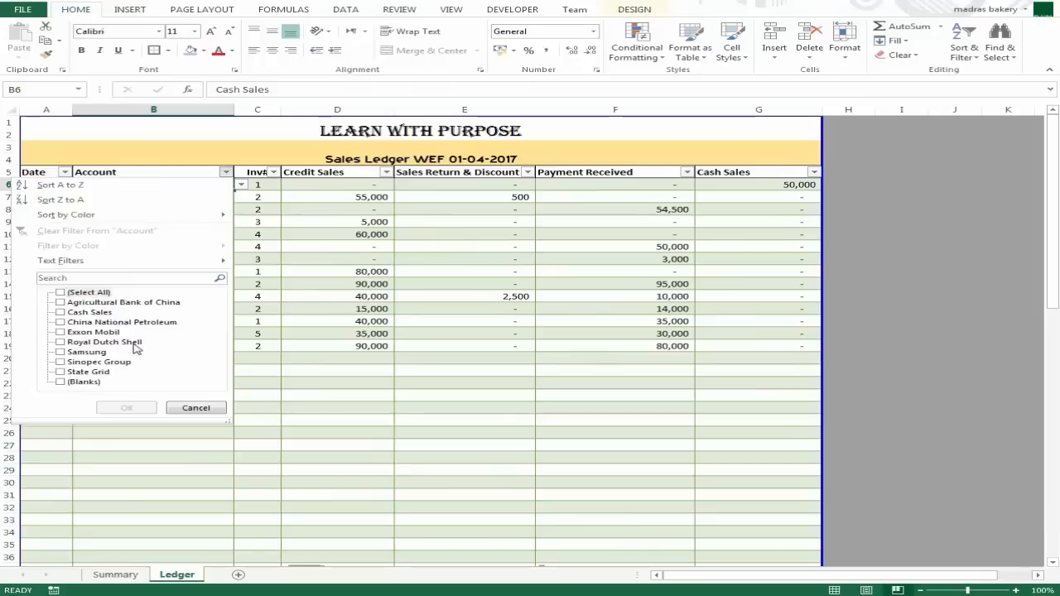
left_click(84, 354)
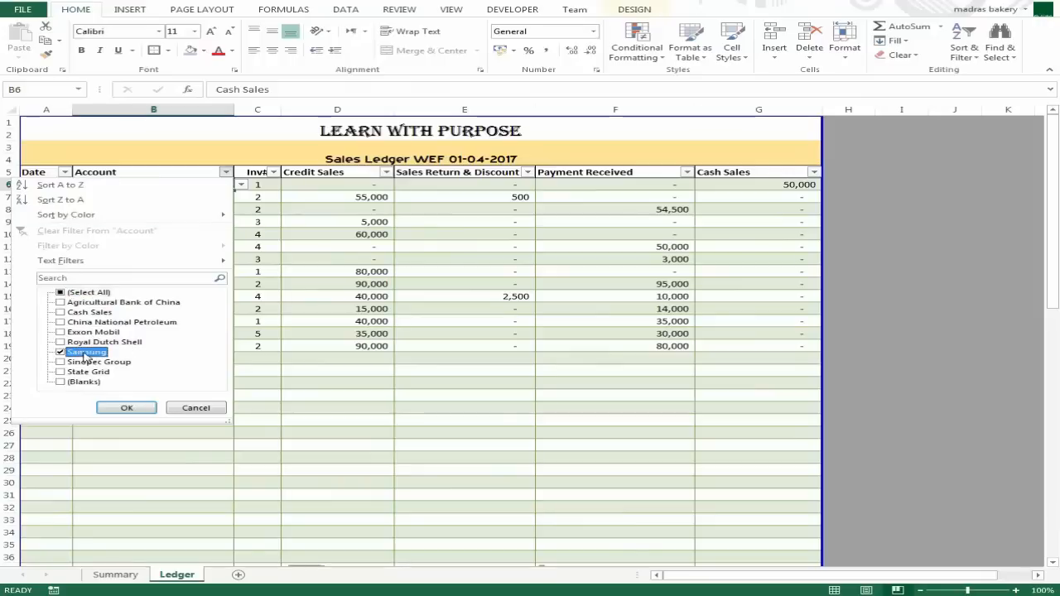
left_click(126, 408)
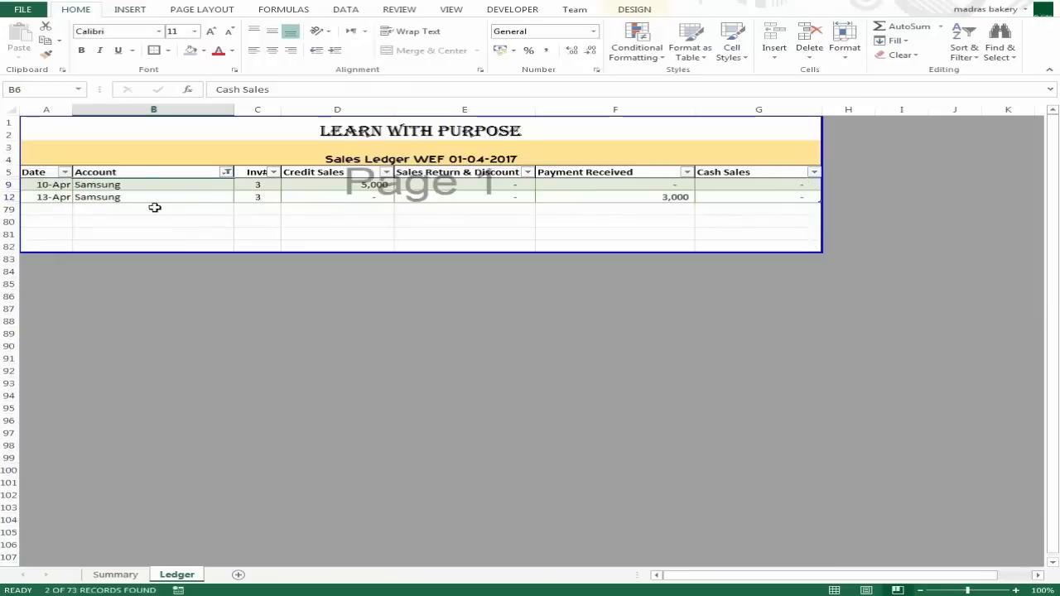
left_click(614, 196)
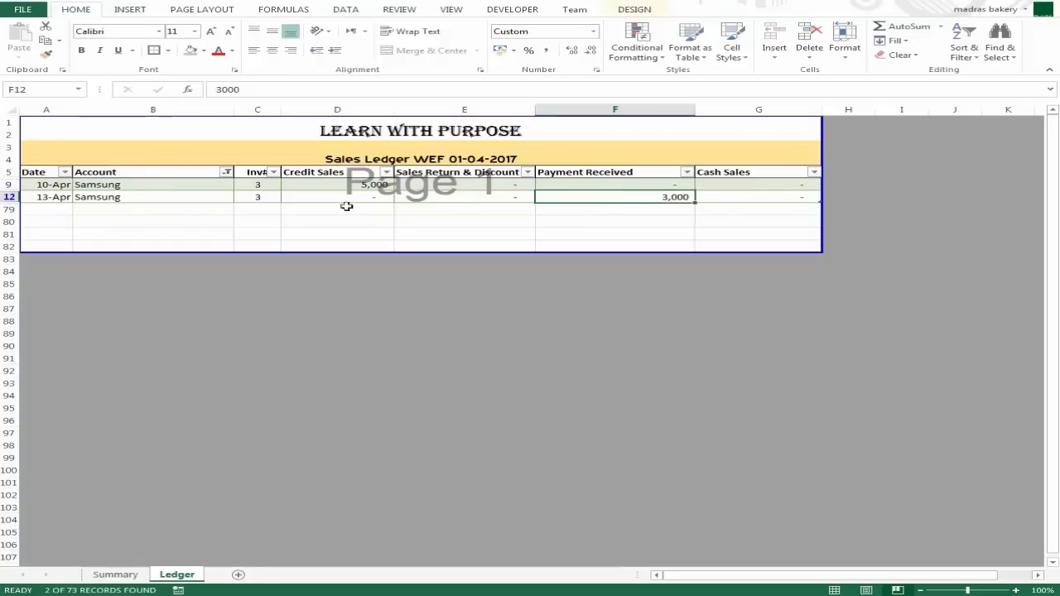
Step: Clear the existing Account filter and filter the ledger to show only China National Petroleum
left_click(226, 171)
left_click(147, 232)
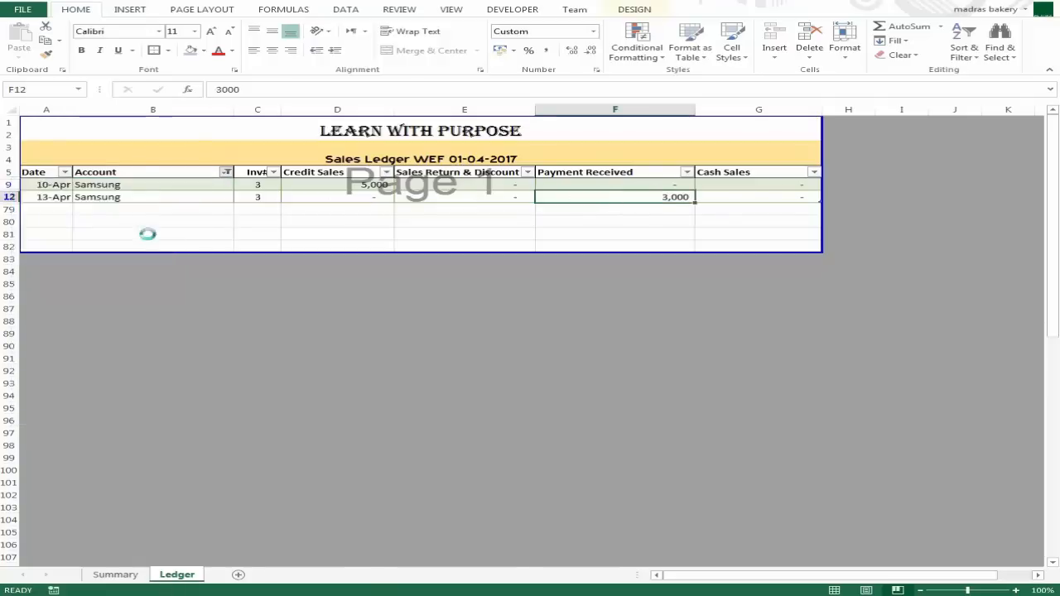
left_click(226, 171)
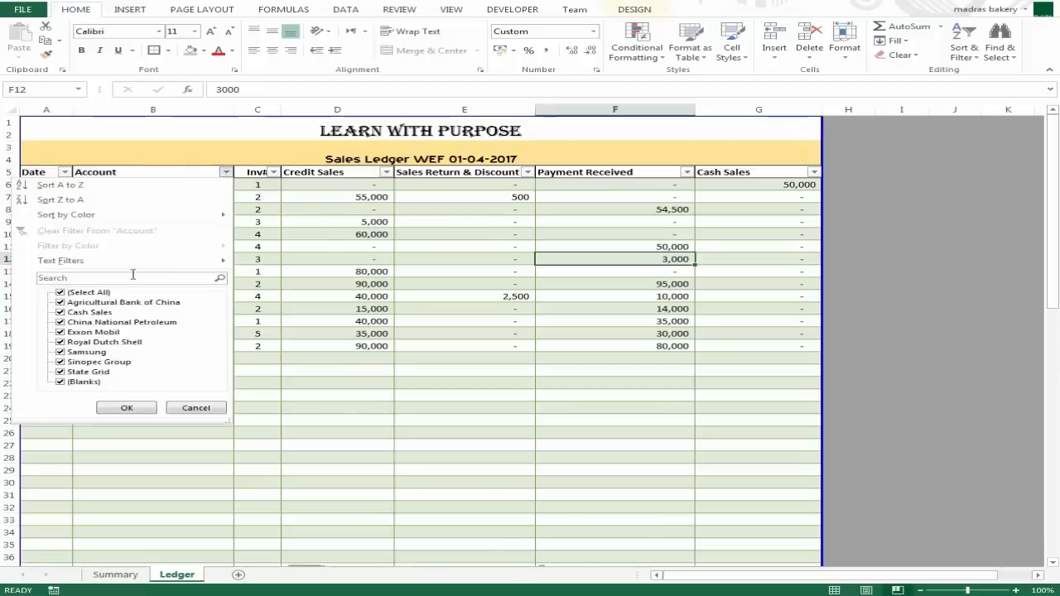
left_click(65, 294)
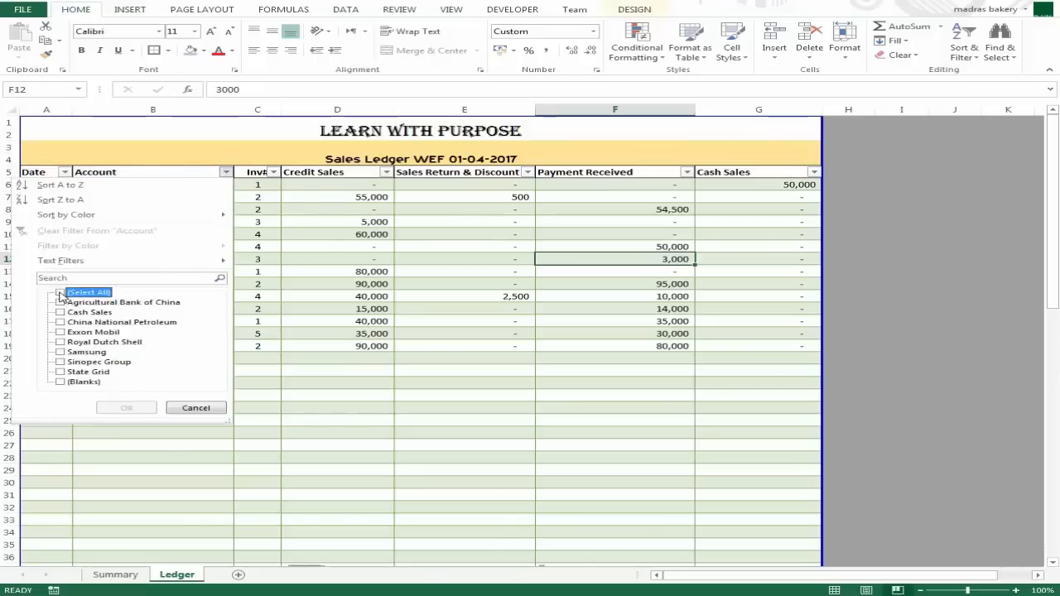
left_click(113, 323)
left_click(127, 408)
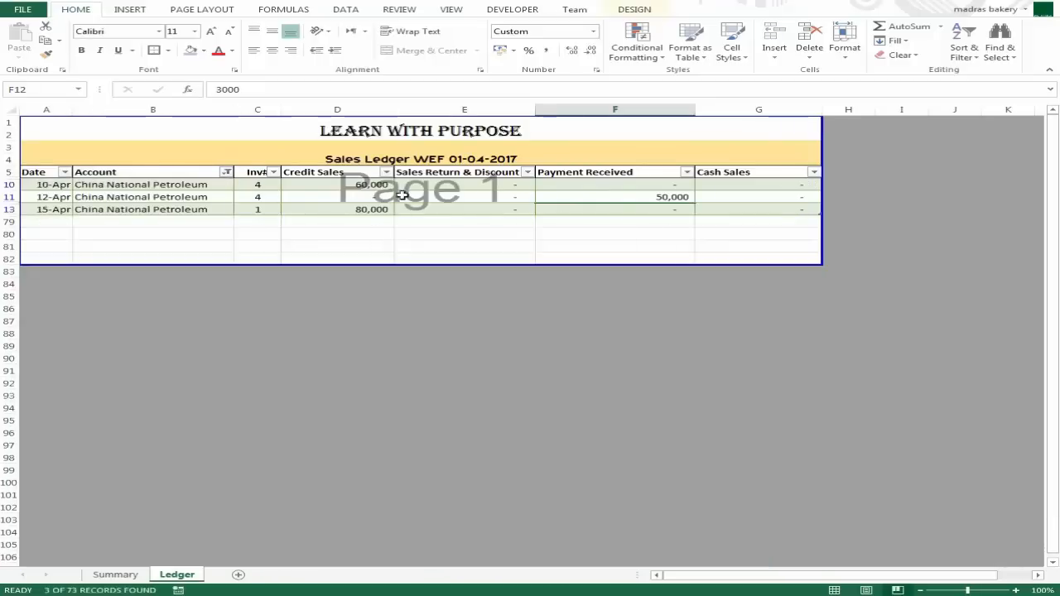
Step: Inspect the filtered China National Petroleum entries in the ledger, including their account, credit sales and payment received cells
left_click(303, 189)
left_click(177, 188)
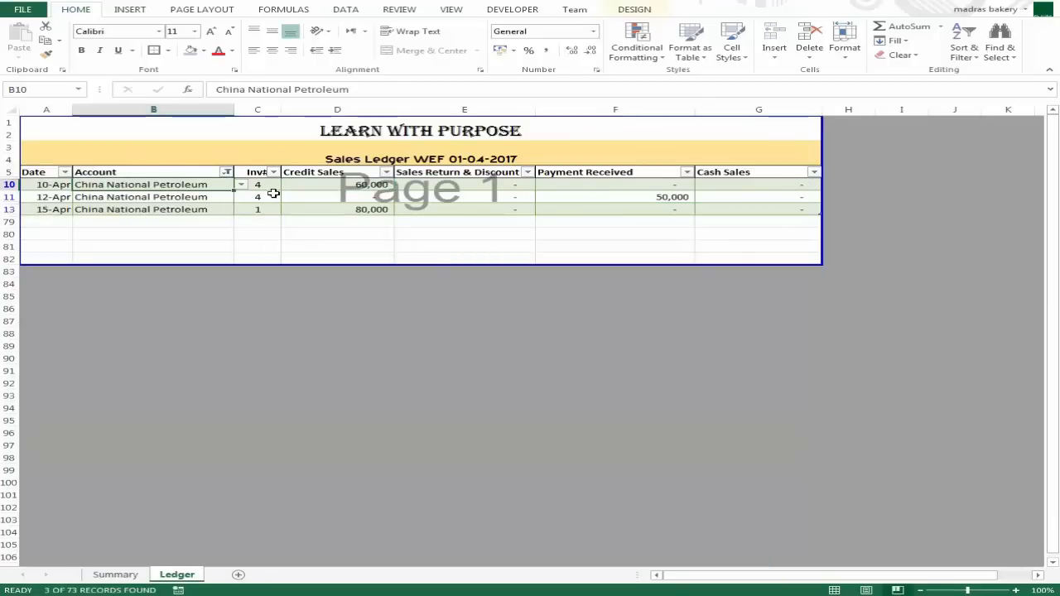
left_click(367, 187)
left_click(618, 184)
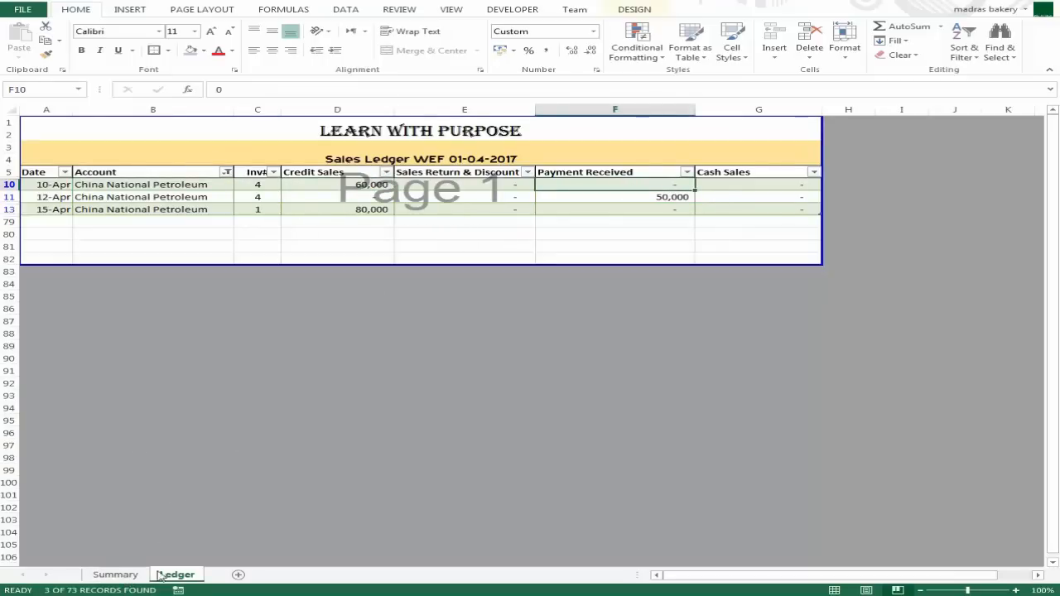
Step: Review the Summary sheet's R/P status and Balance formulas across several accounts, then check the Toyota and Volkswagen rows
left_click(115, 575)
left_click(820, 235)
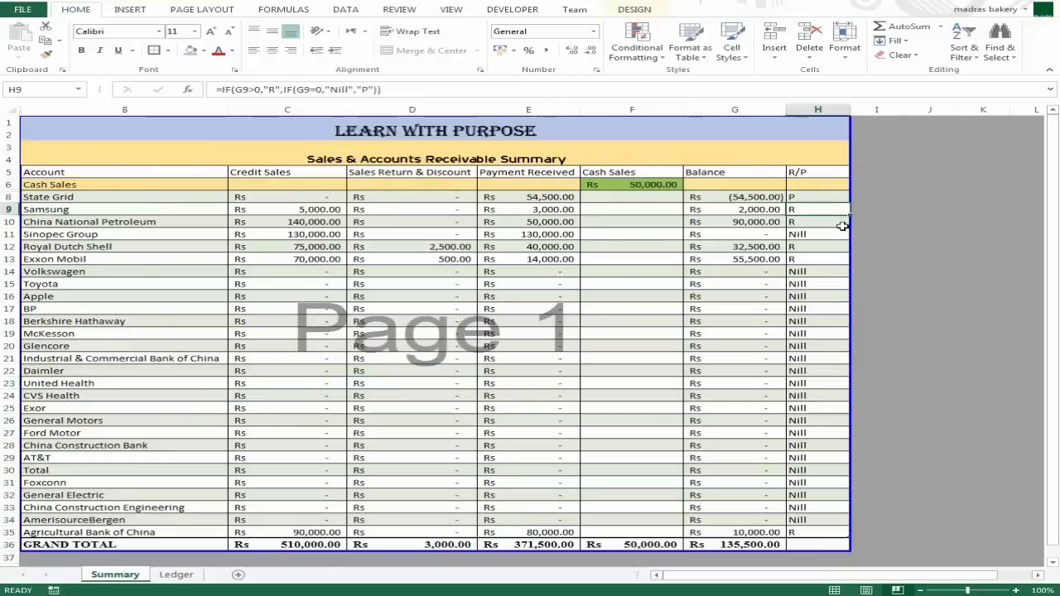
left_click(807, 198)
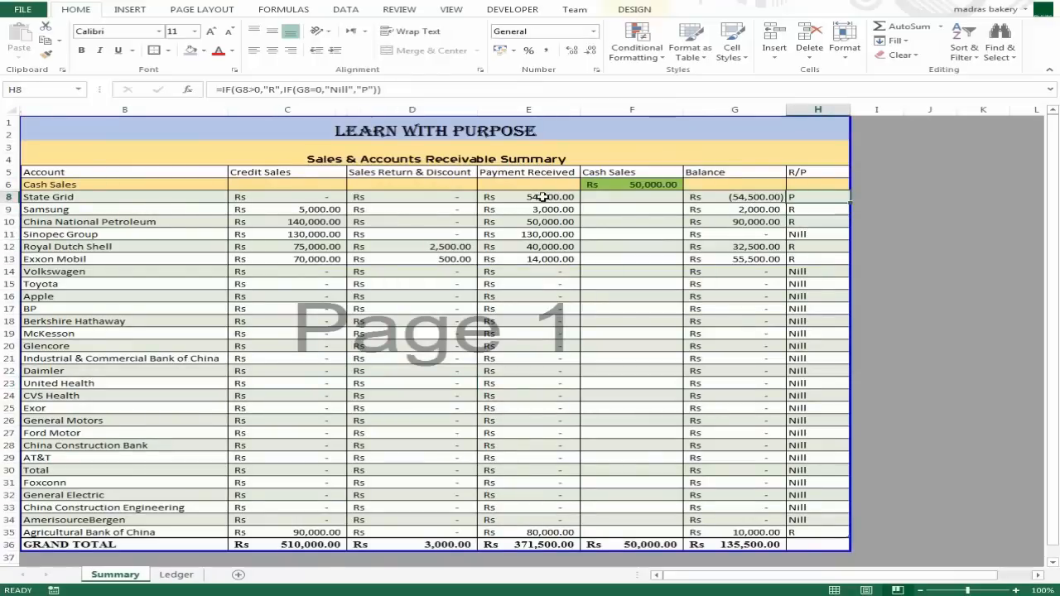
left_click(737, 210)
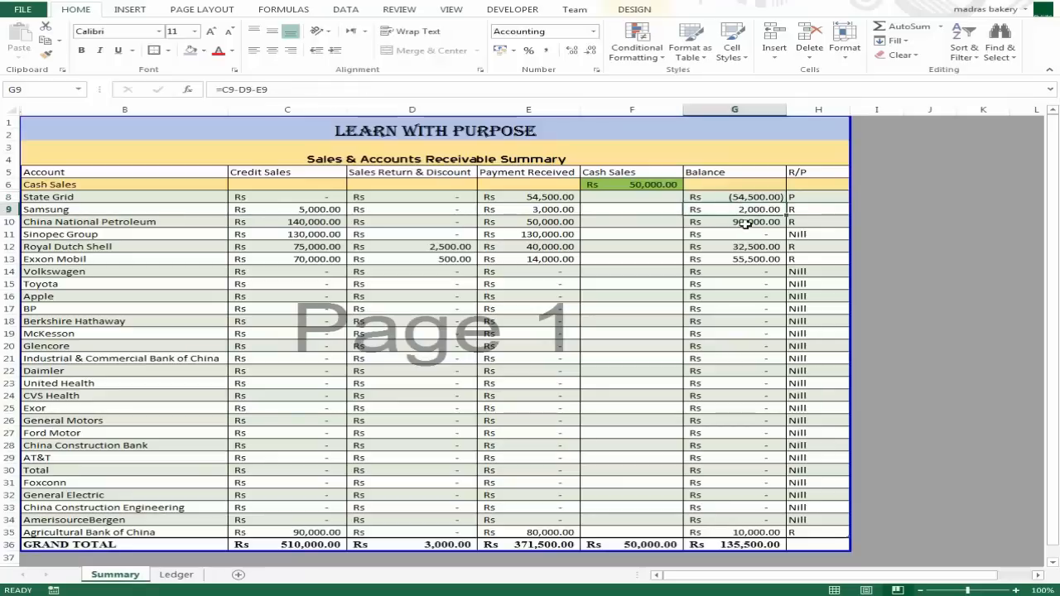
left_click(805, 241)
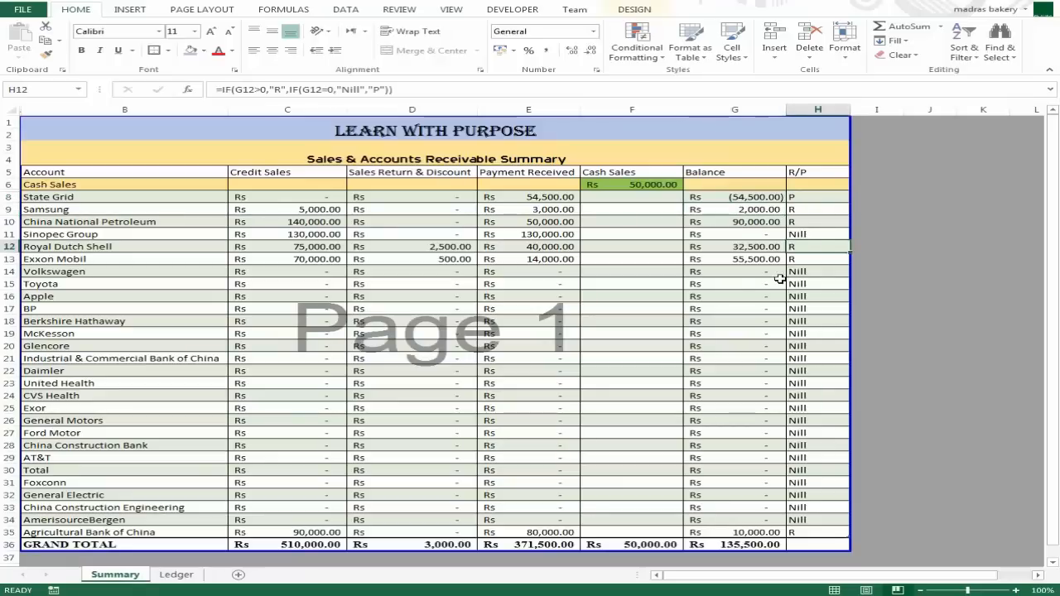
left_click(735, 238)
left_click(768, 286)
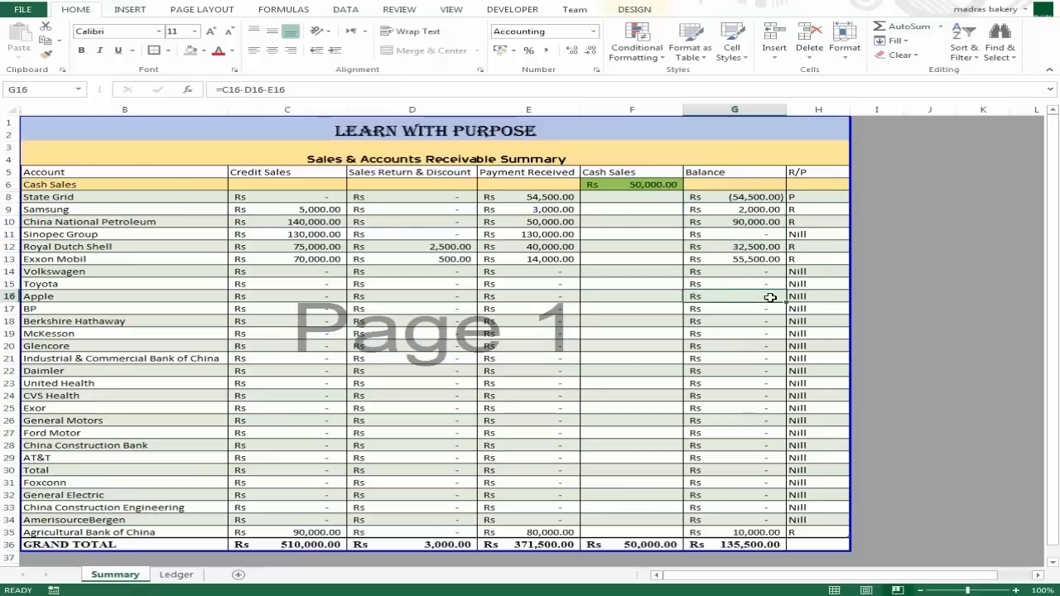
left_click(566, 288)
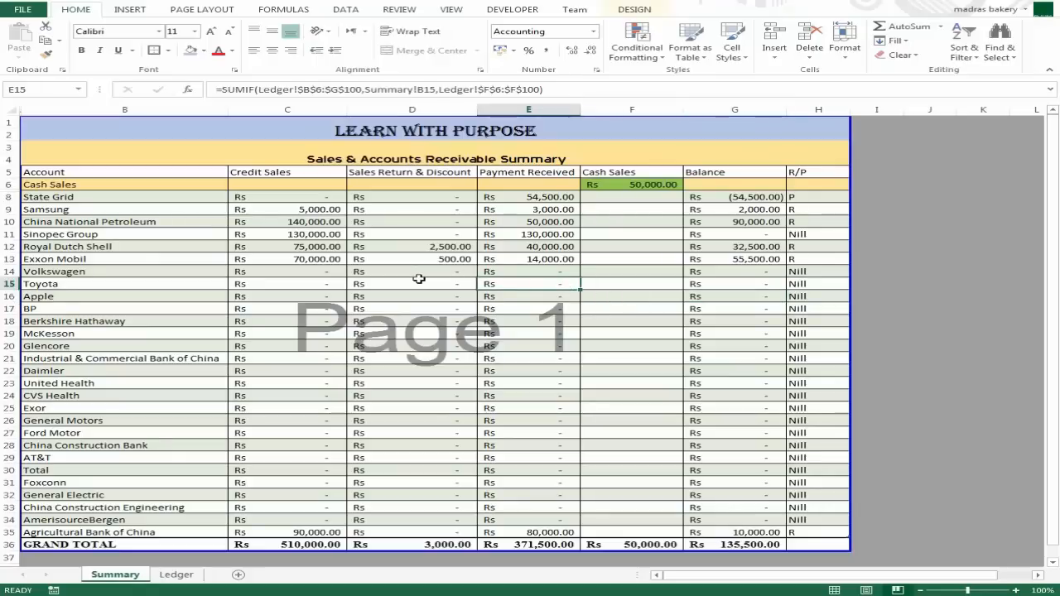
left_click(167, 275)
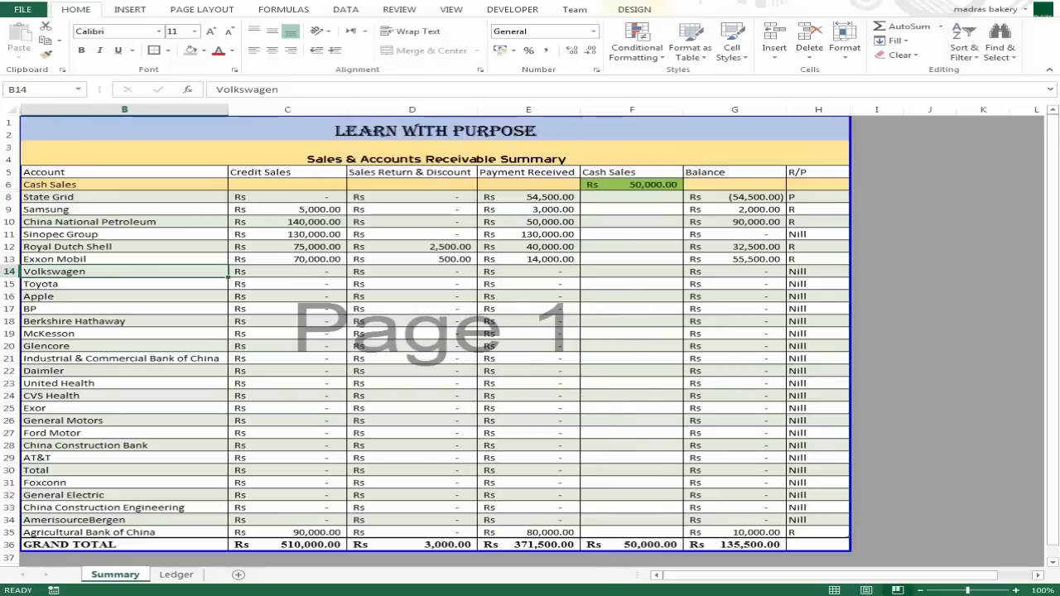
Step: Create a new blank workbook and rename its first sheet Summary
key("ctrl+n")
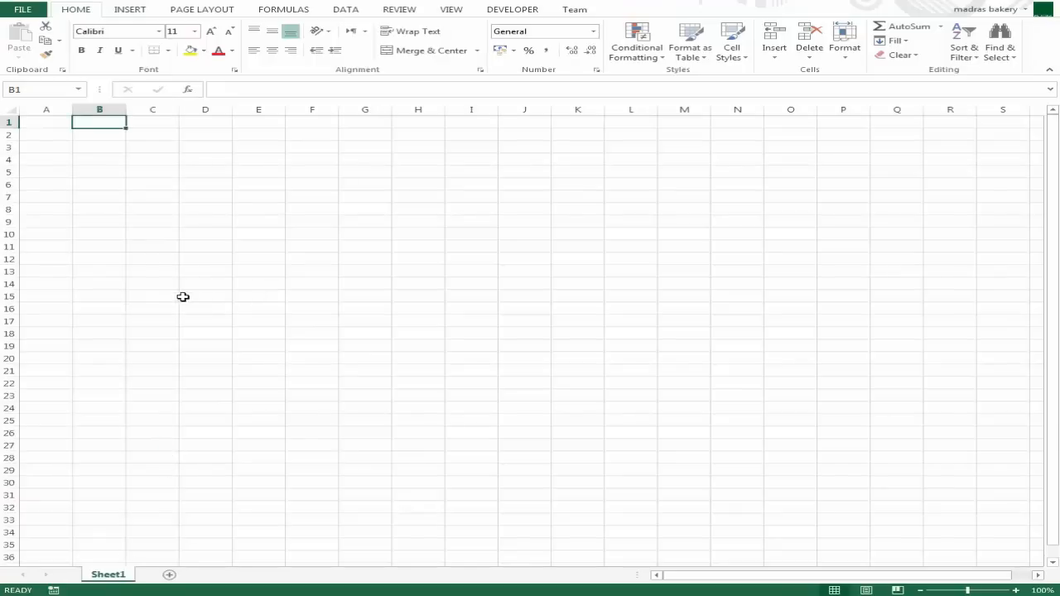
double_click(108, 575)
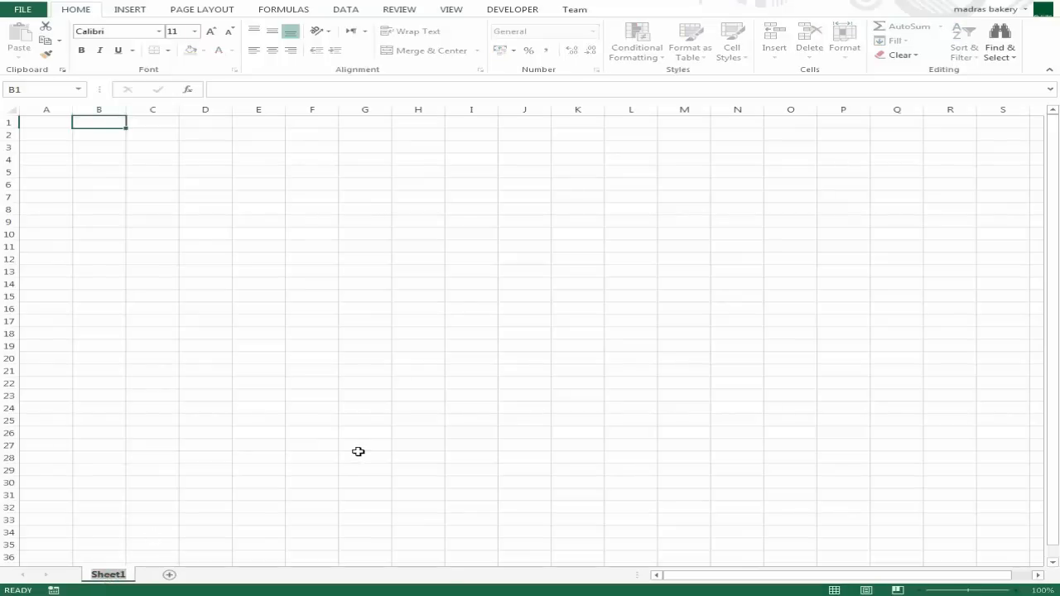
type("sUMMARY")
key("BackSpace")
key("BackSpace")
key("BackSpace")
key("BackSpace")
key("BackSpace")
key("BackSpace")
key("BackSpace")
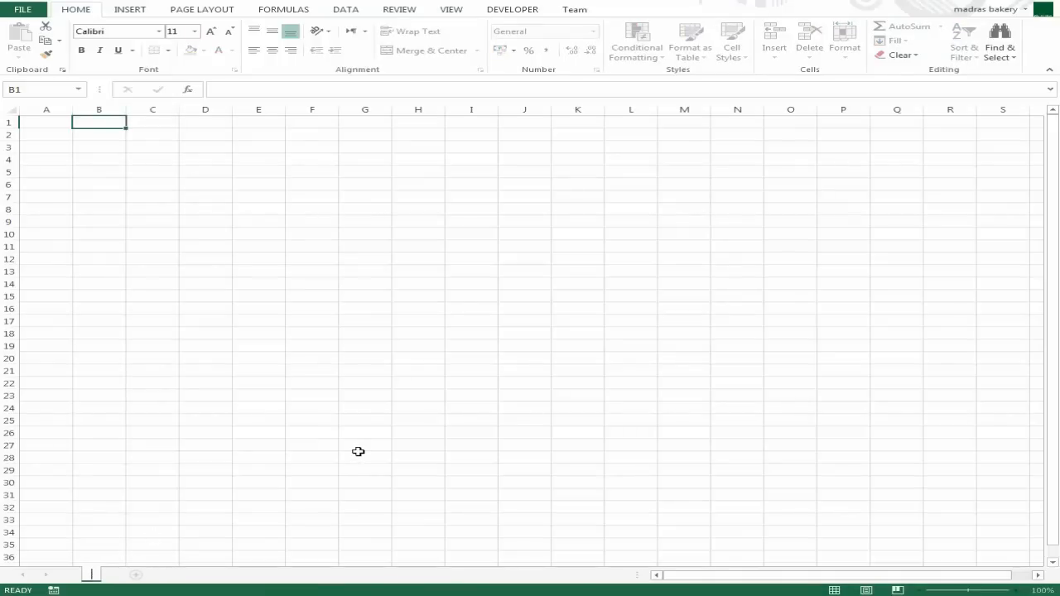
type("Summar")
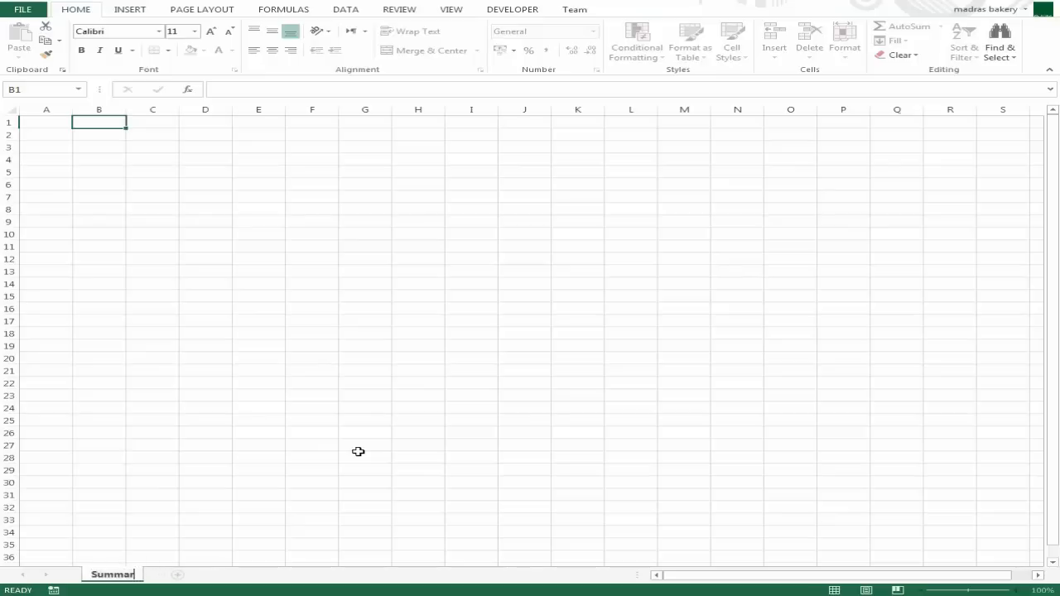
type("y")
key("Return")
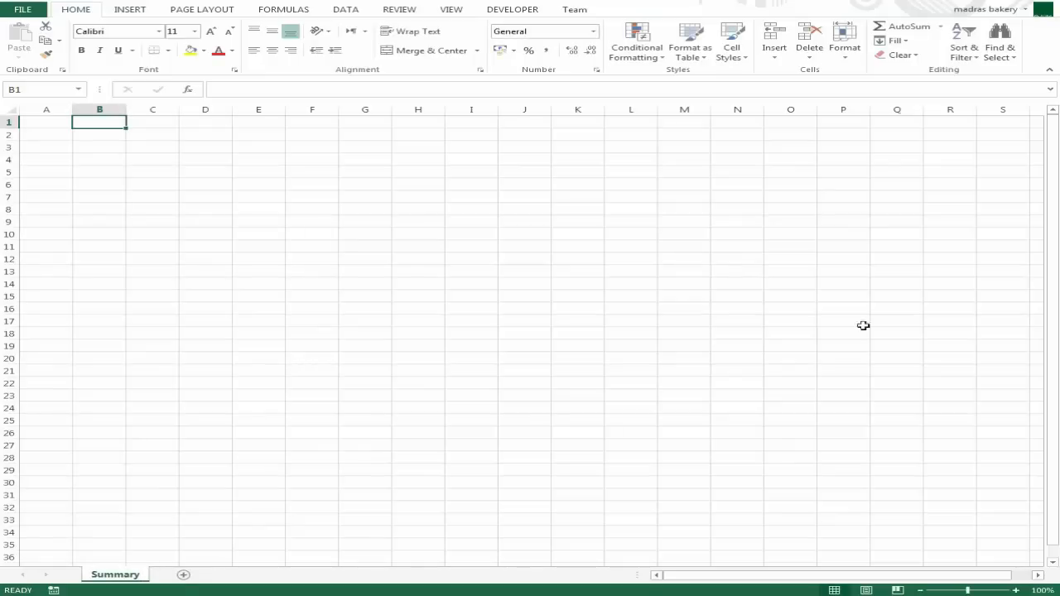
Step: Add a second sheet to the workbook and name it Ledger
left_click(183, 577)
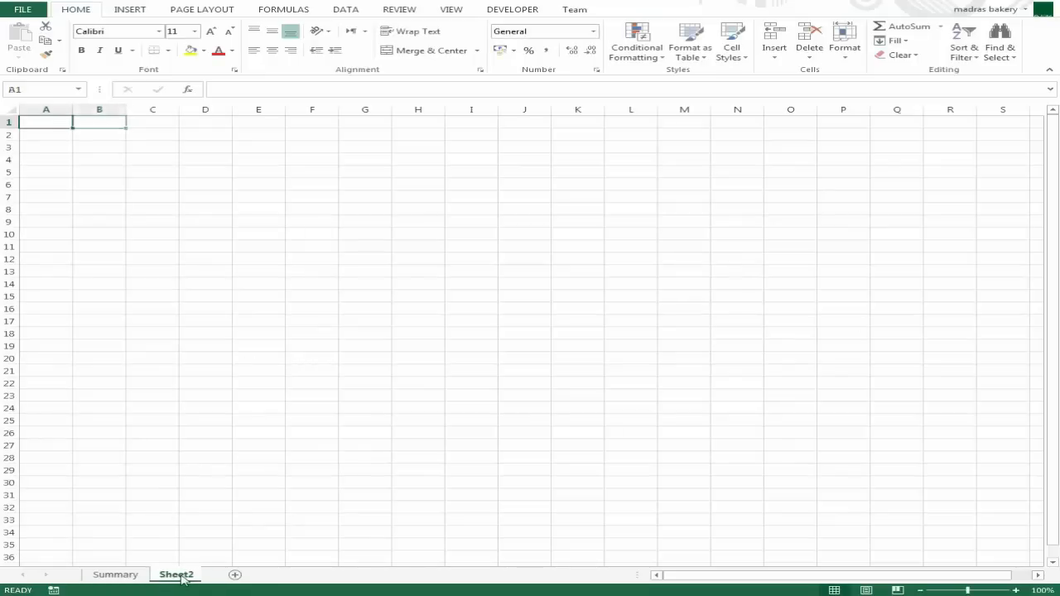
double_click(177, 575)
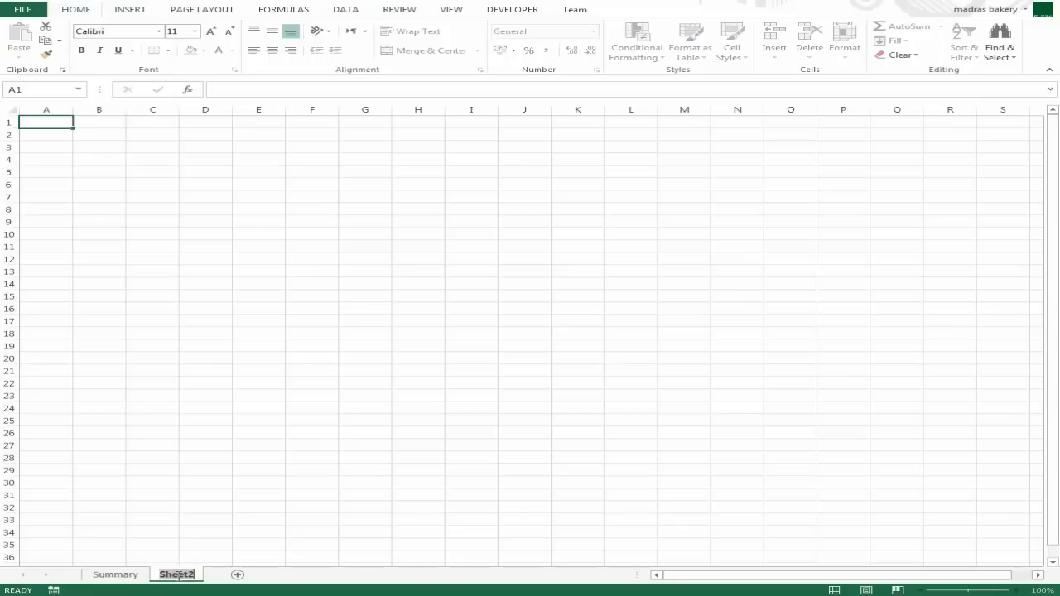
type("Ledger")
key("Return")
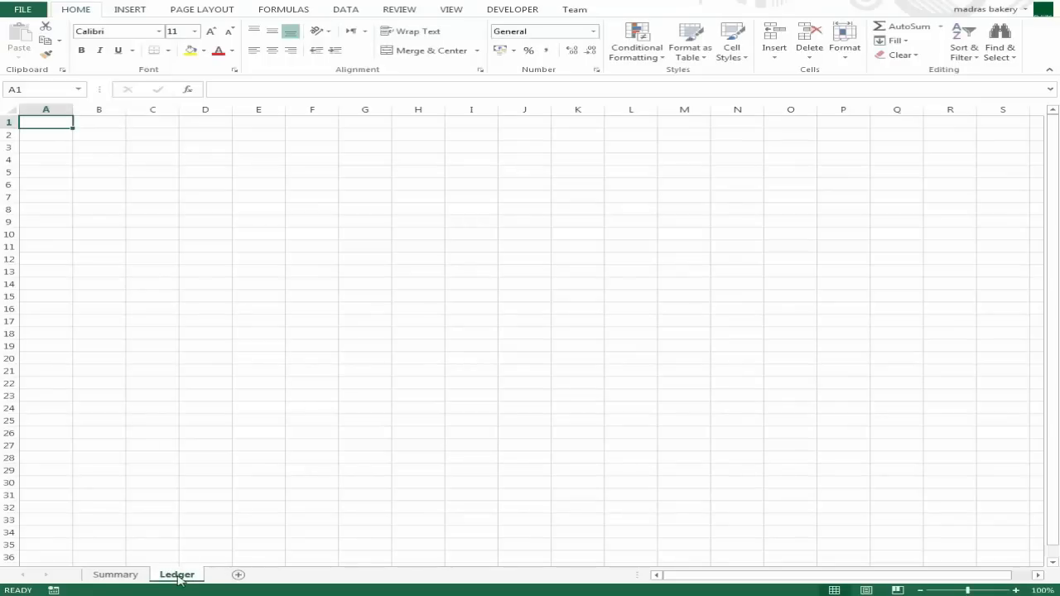
Step: Return to the Summary sheet and select cell B2
left_click(120, 575)
key("Right")
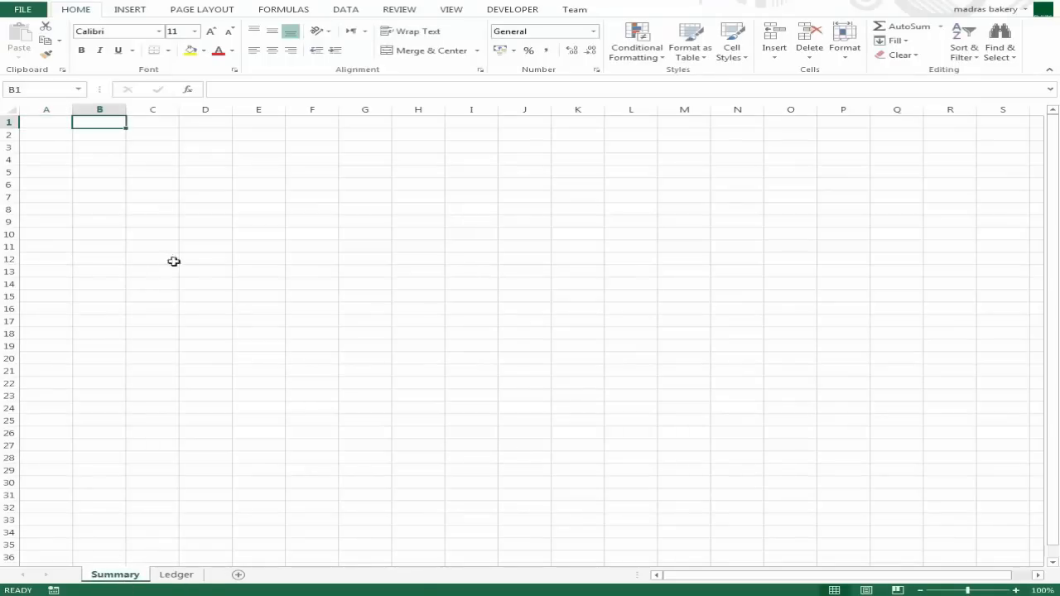
left_click(55, 125)
left_click(104, 132)
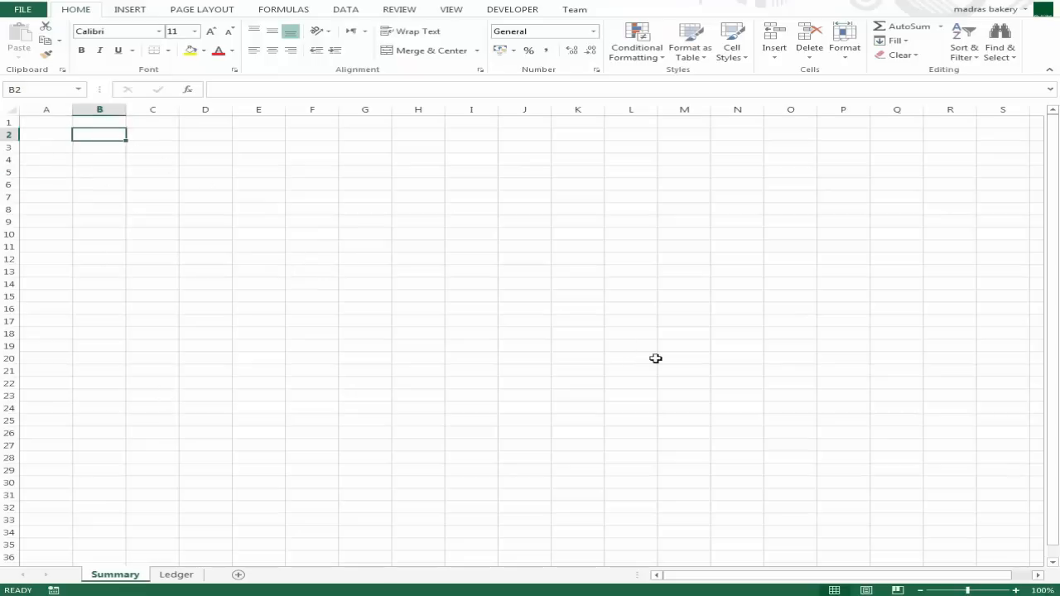
key("Down")
key("Down")
key("Up")
key("Up")
key("Left")
key("Right")
key("Down")
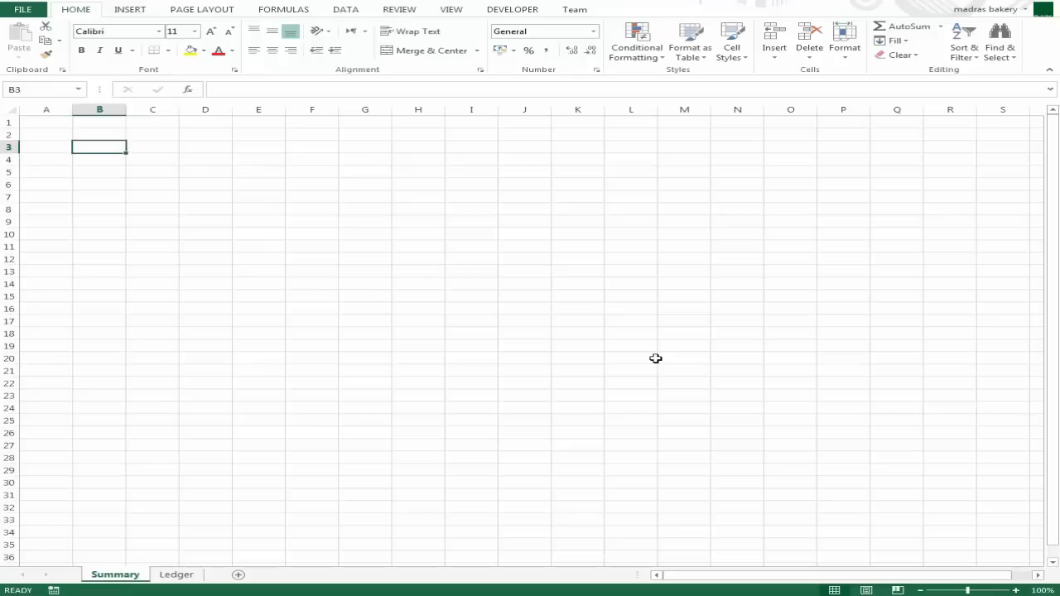
key("Left")
key("Right")
key("Down")
key("Up")
Step: Enter the title Learn With Purpose in cell B2 of the Summary sheet
key("Up")
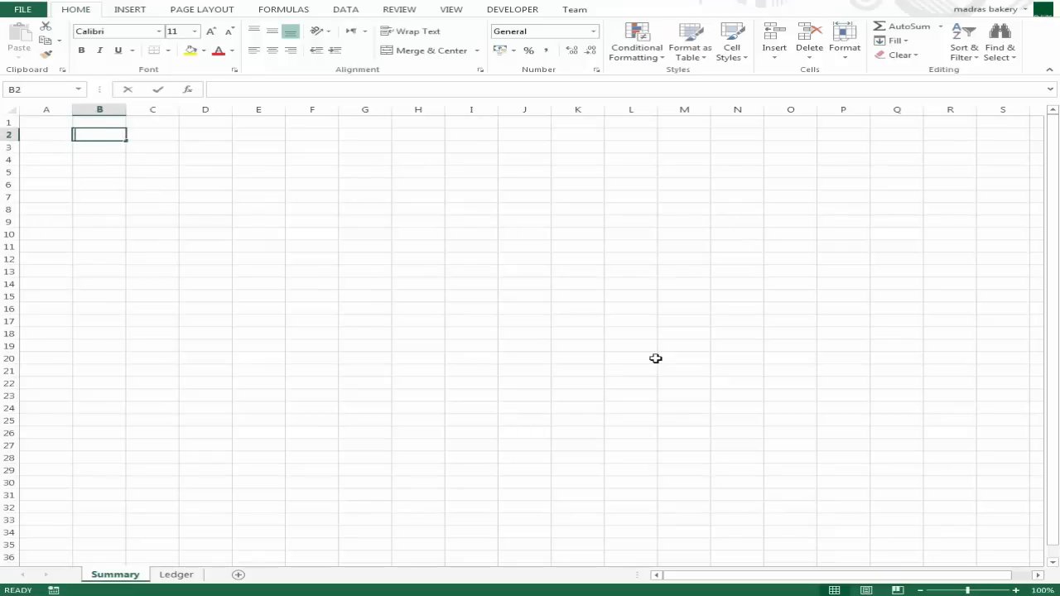
type("Ler")
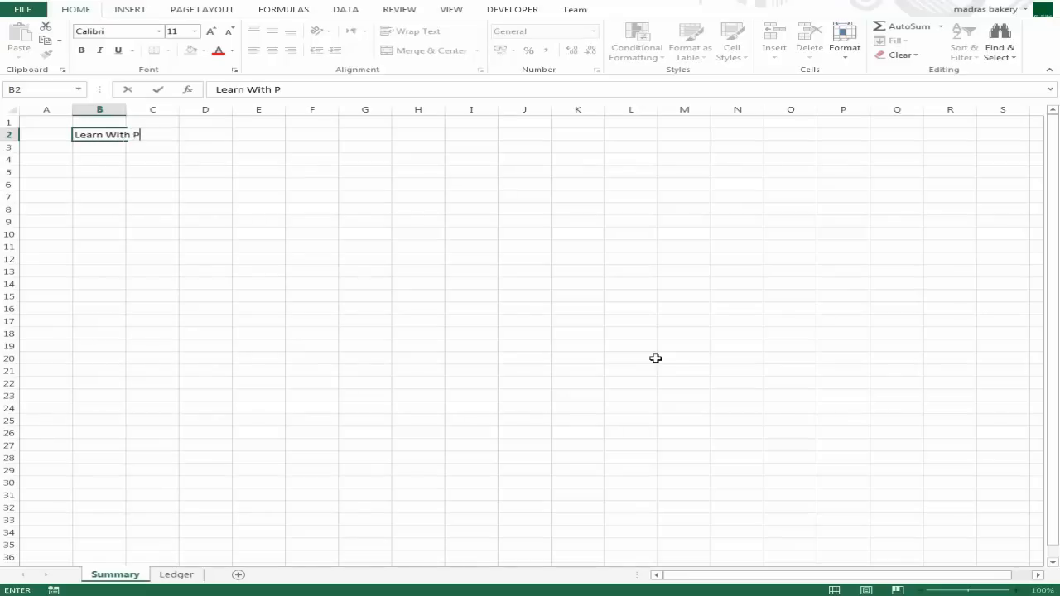
key("Return")
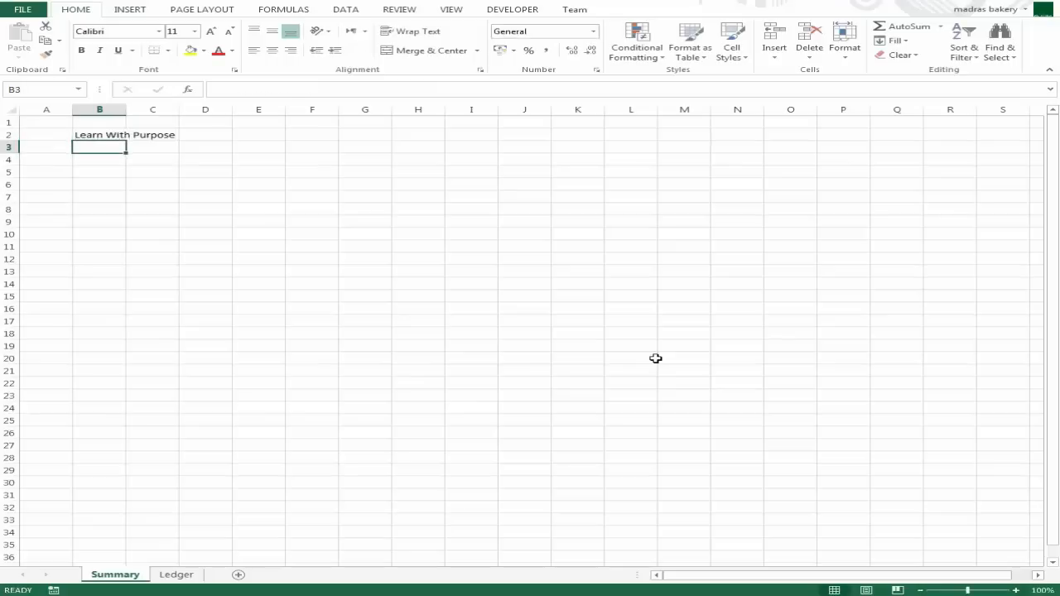
key("Down")
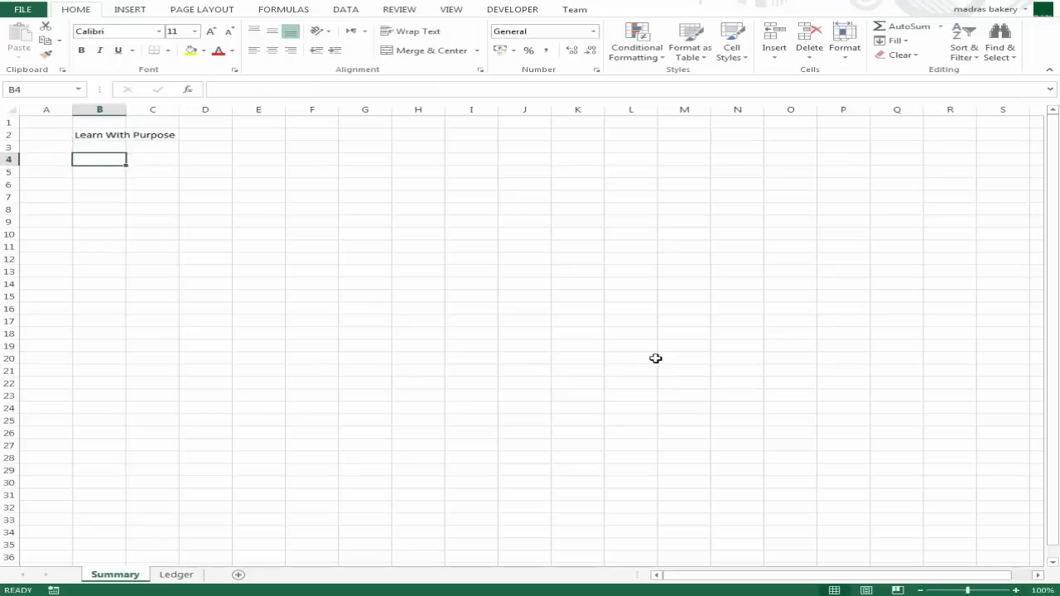
key("Up")
key("Up")
key("Down")
key("Down")
key("Up")
key("Down")
Step: Enter the subtitle Sales & Accounts Receivable Summary in cell B3, directly below the title
key("Up")
type("SAles")
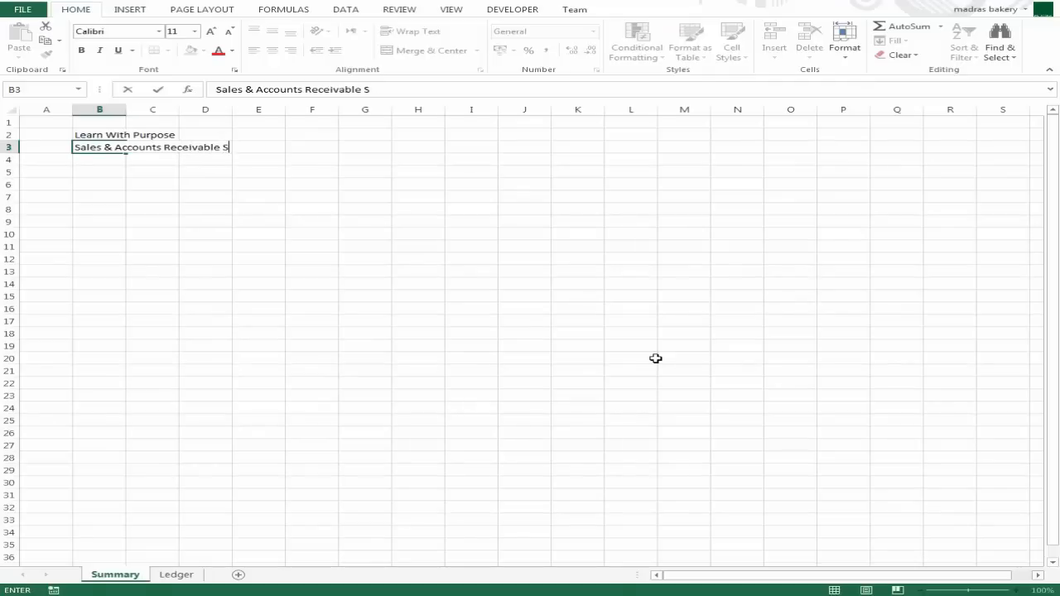
type("ummary")
key("Return")
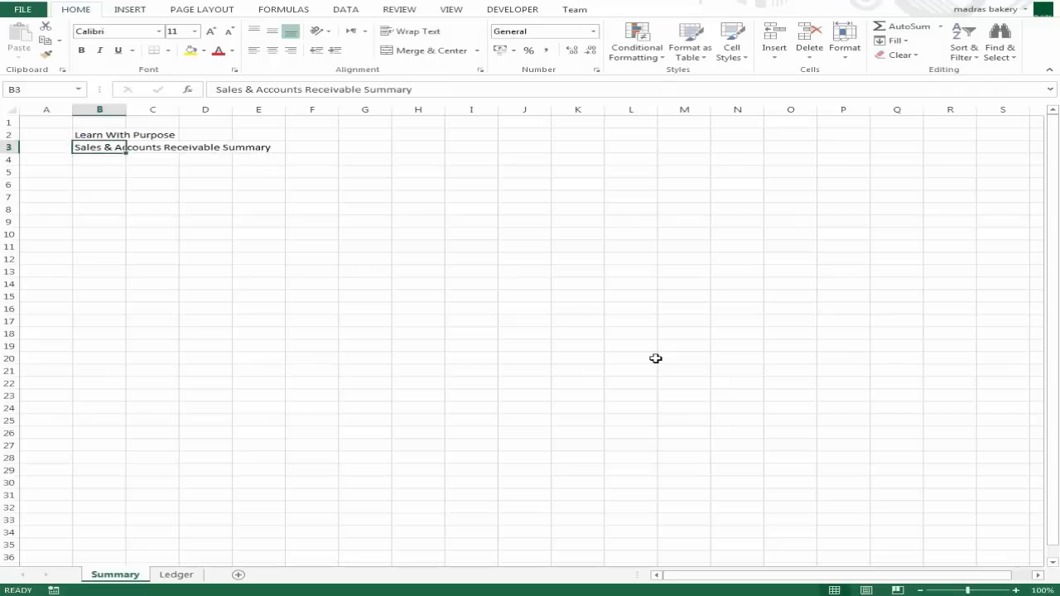
key("Down")
key("Up")
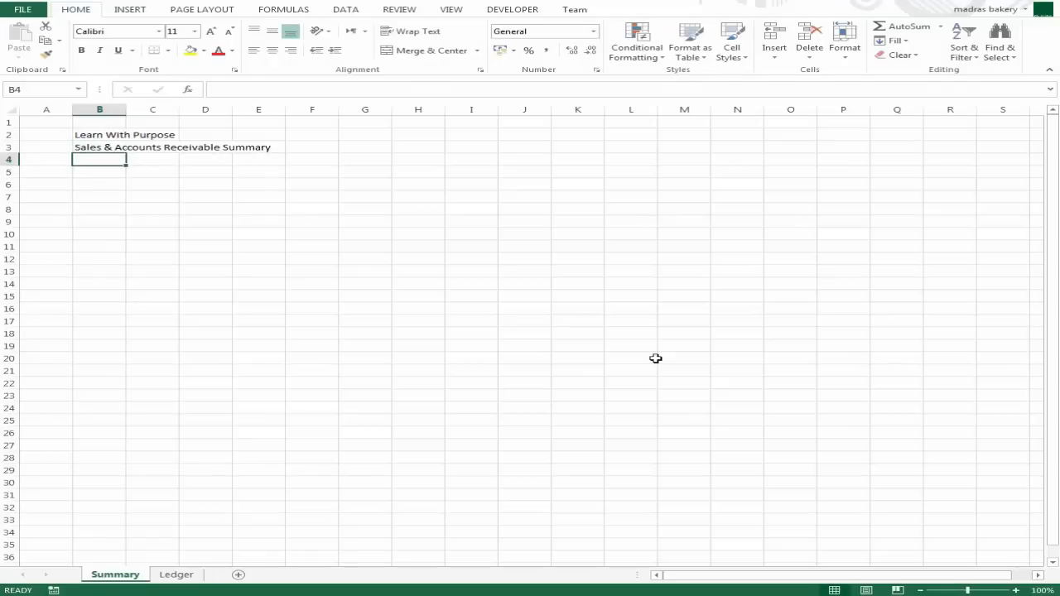
Step: Enter the column headers Account in cell B5 and Sales in cell C5
key("Left")
key("Right")
key("Down")
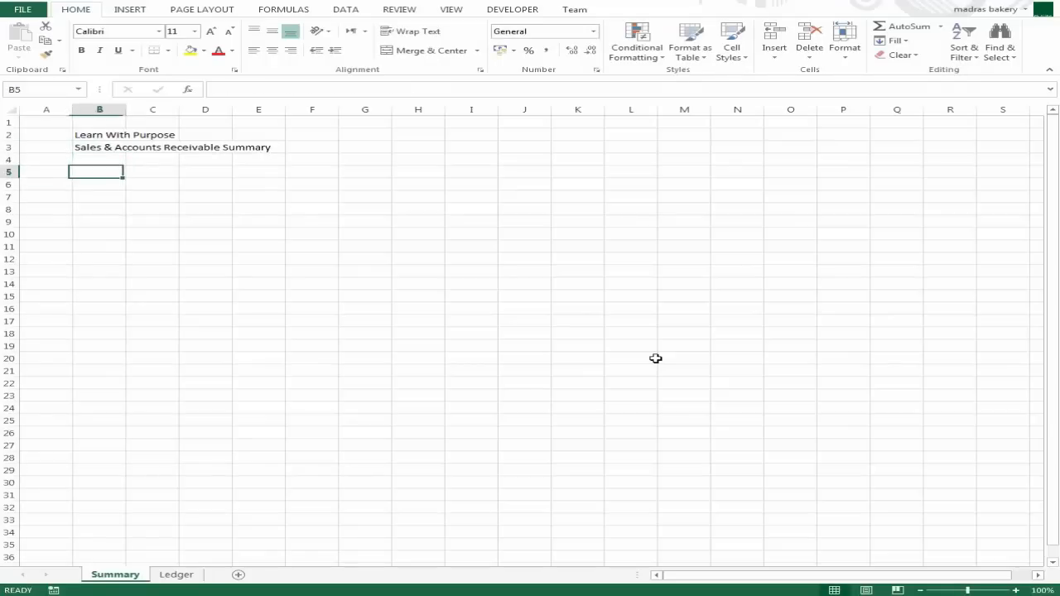
type("A")
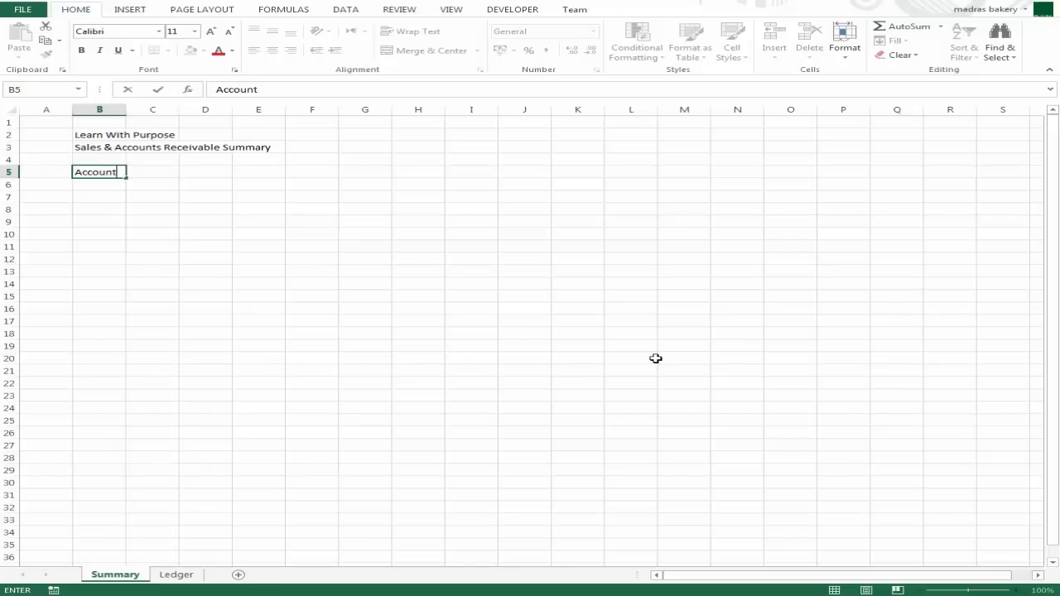
type("ccount")
key("Return")
key("Up")
key("Right")
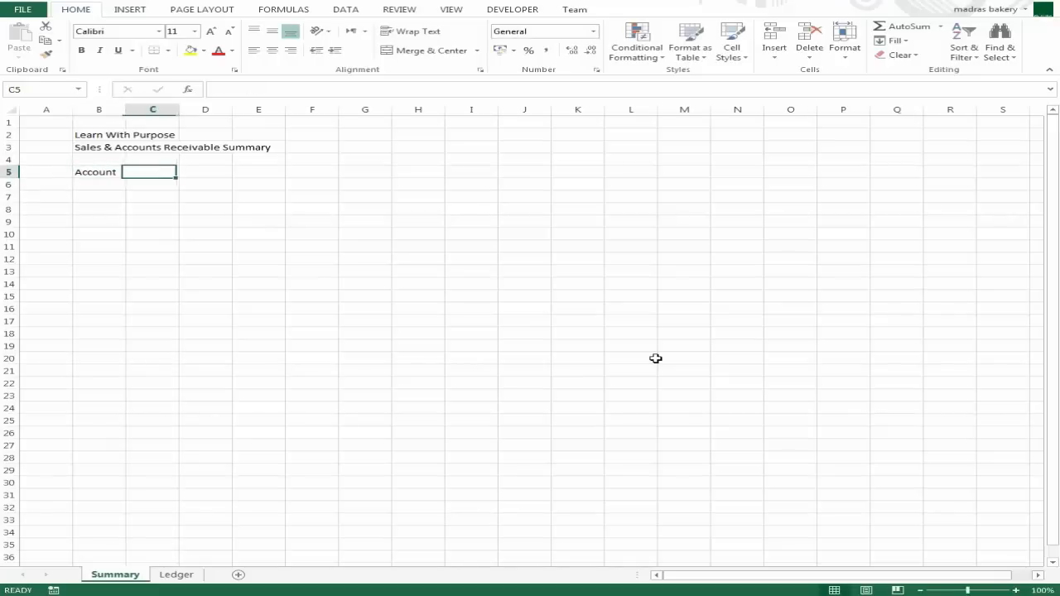
type("Sales")
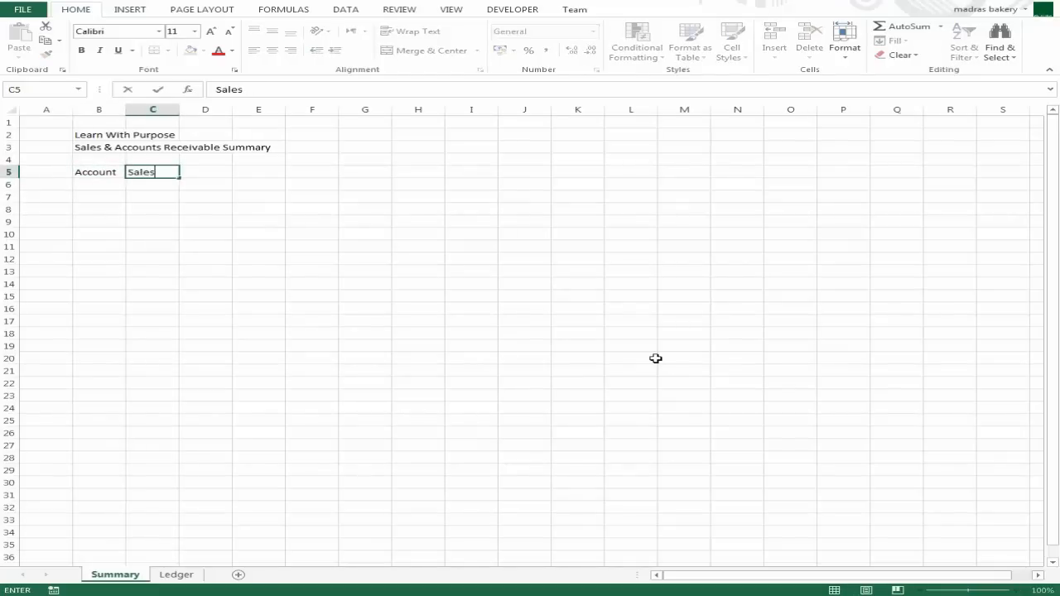
key("Tab")
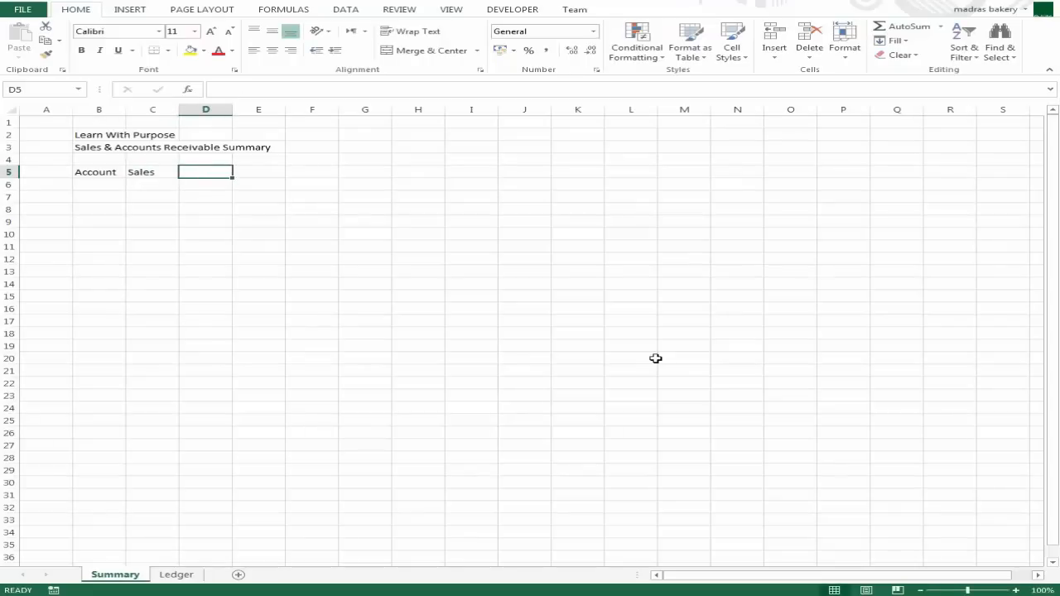
Step: Enter the column headers Sales Return & Discount in cell D5 and Payment Received in cell E5
key("Left")
key("Right")
type("Sales Re")
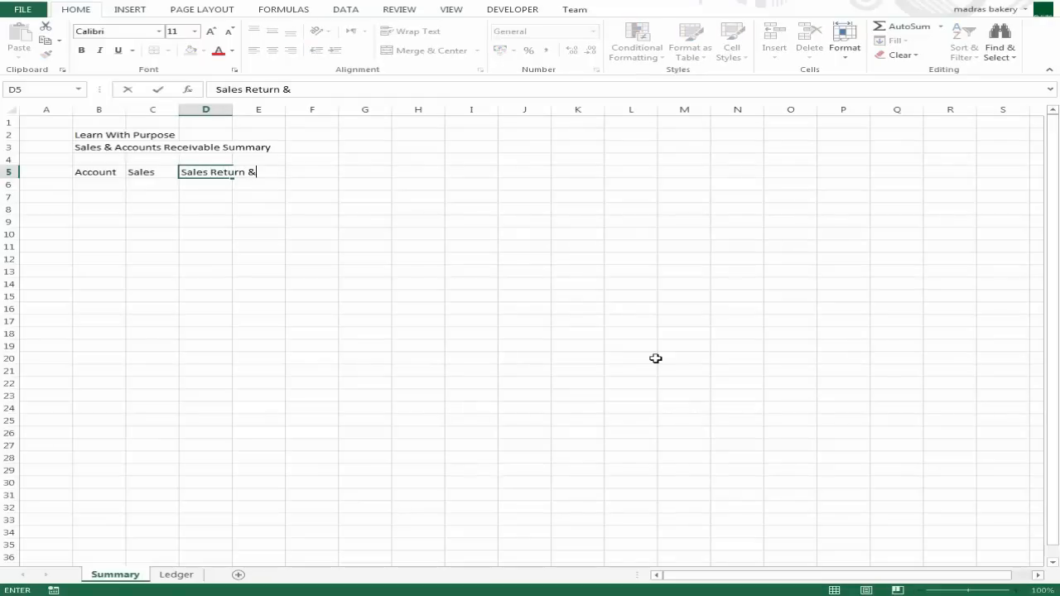
type("turn & Discount")
key("Tab")
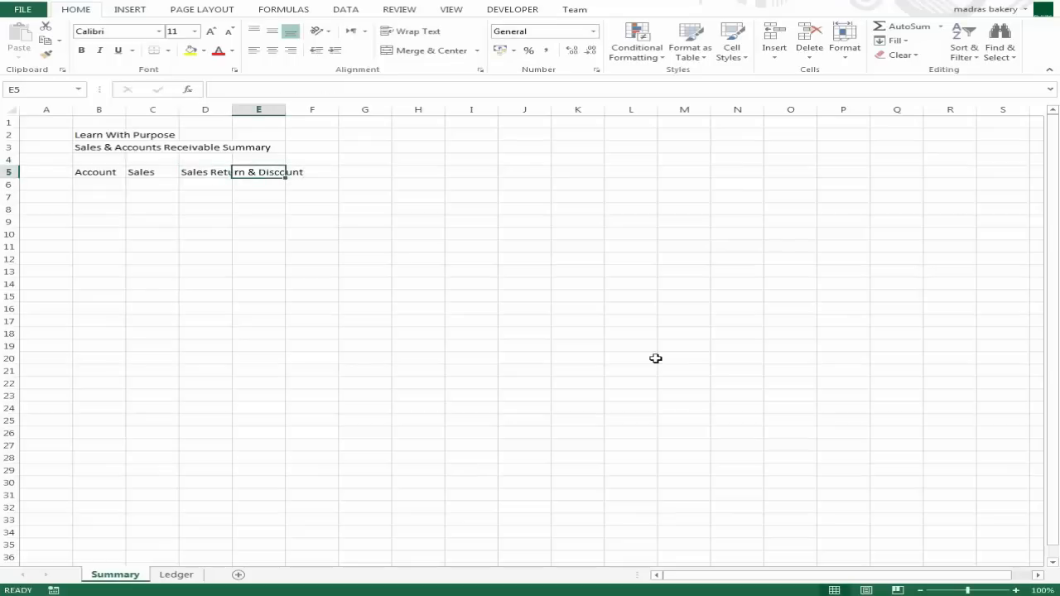
type("Pay")
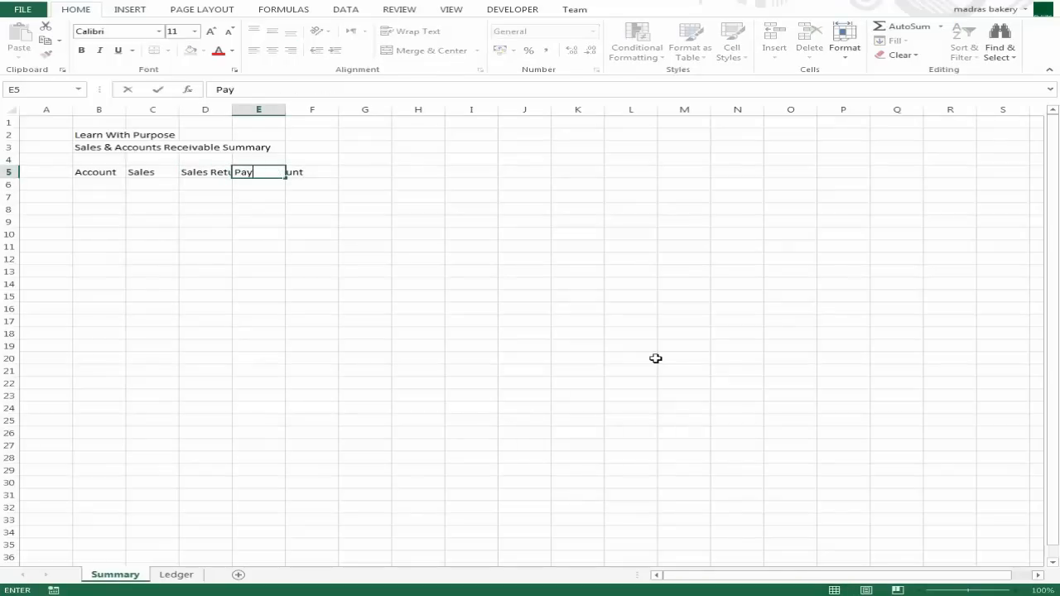
type("ment Received")
key("ctrl+Return")
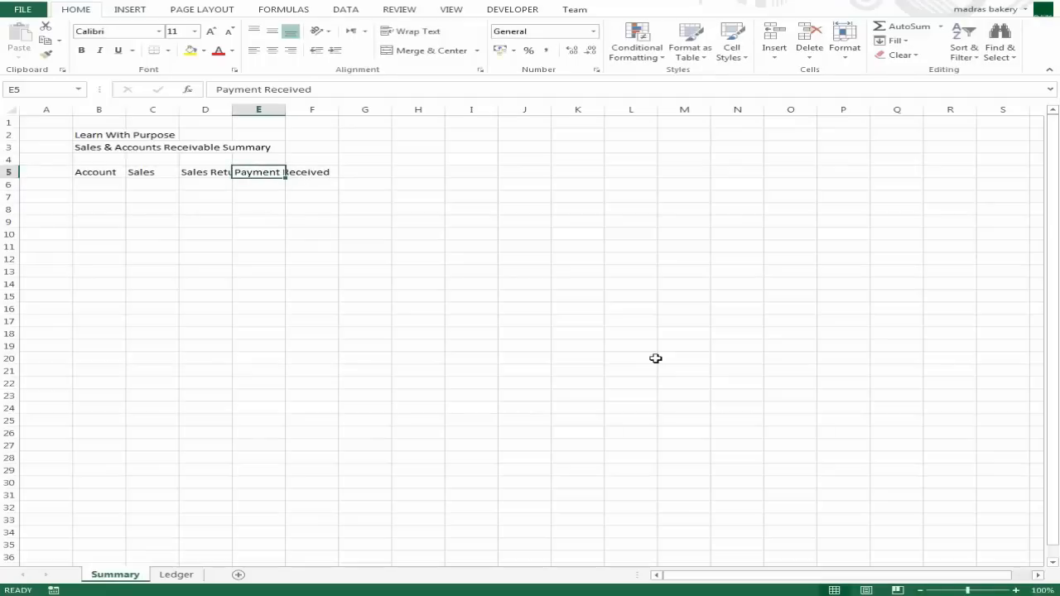
Step: Enter the column header Cash Sales in cell G5, leaving F5 empty
key("Left")
key("Left")
key("Left")
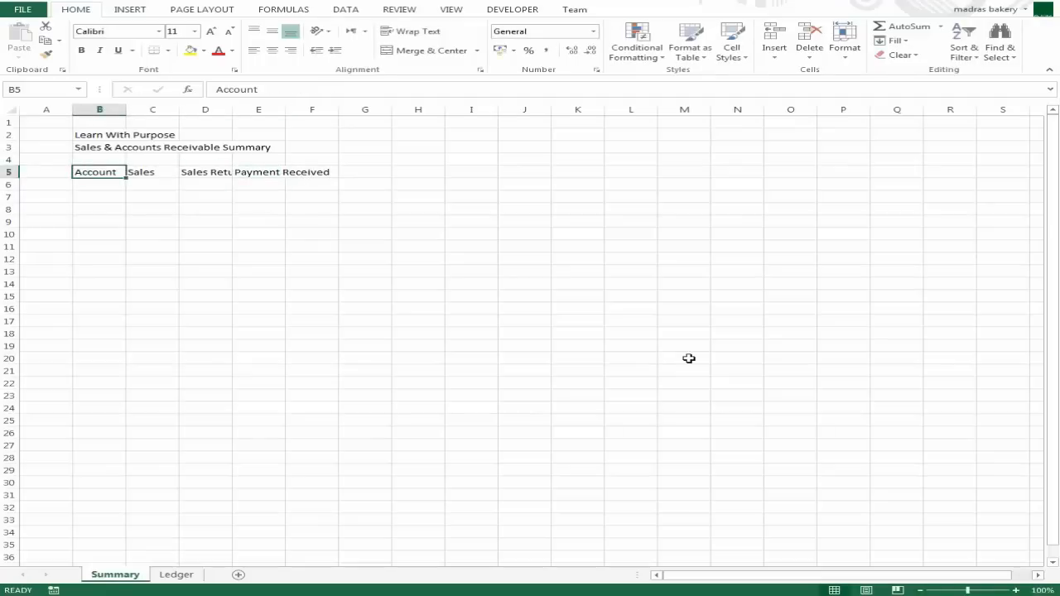
key("Up")
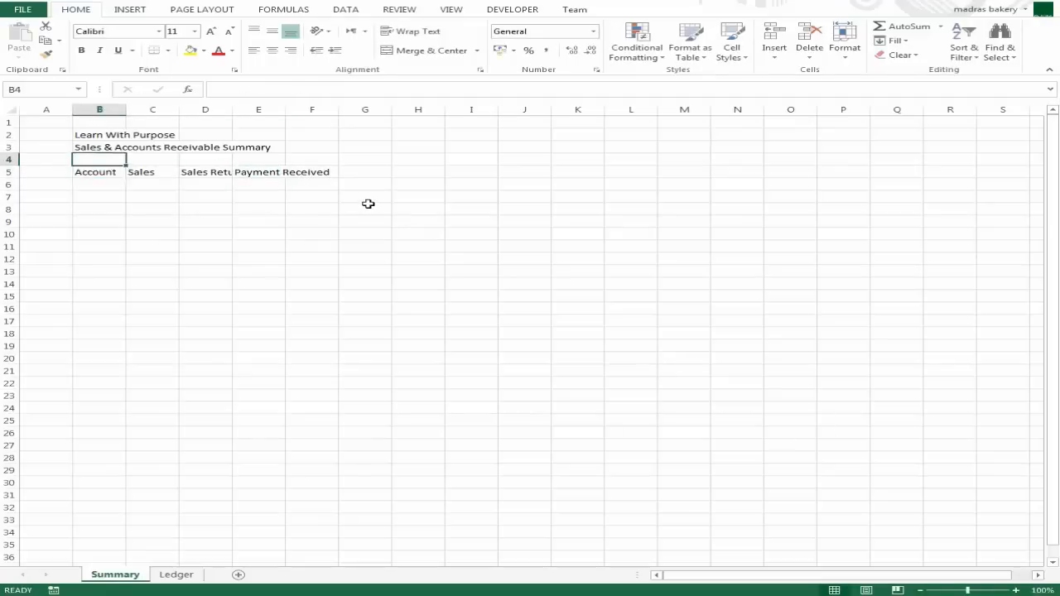
key("Down")
key("Right")
key("Right")
key("Right")
key("Right")
key("Right")
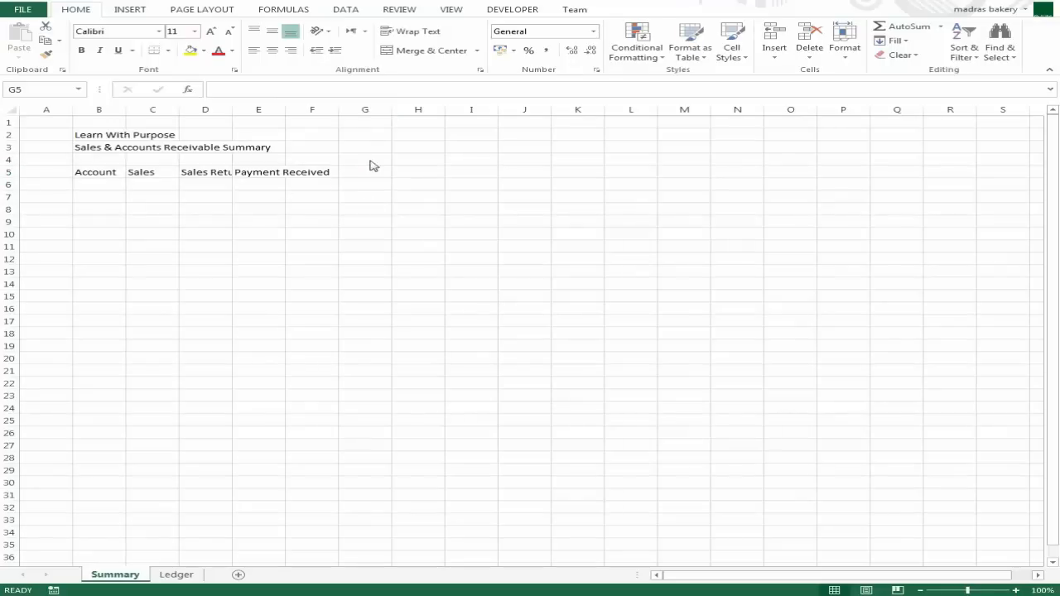
type("C")
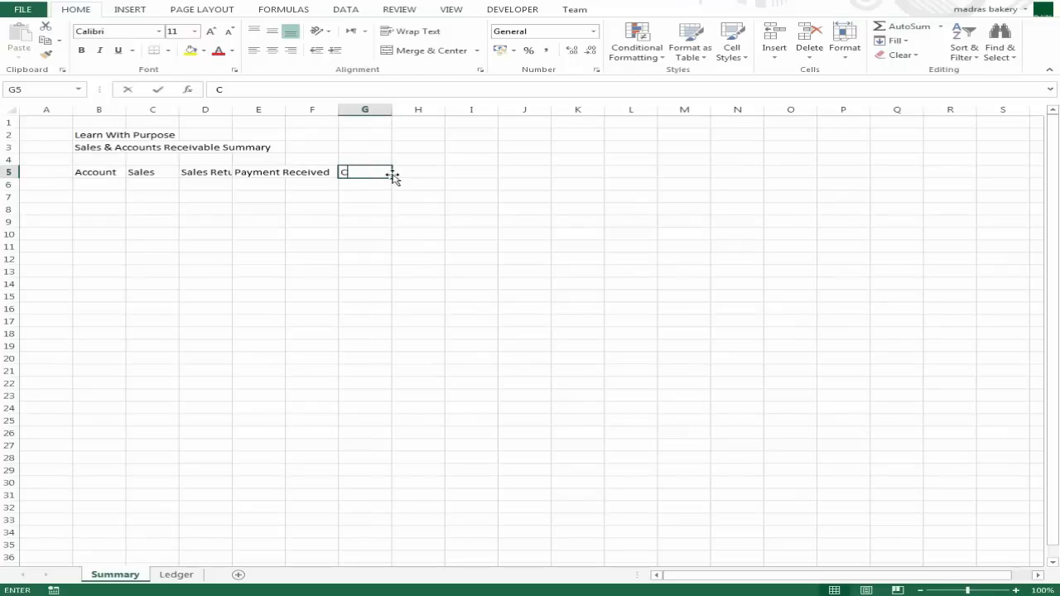
type("ash Sales")
key("Return")
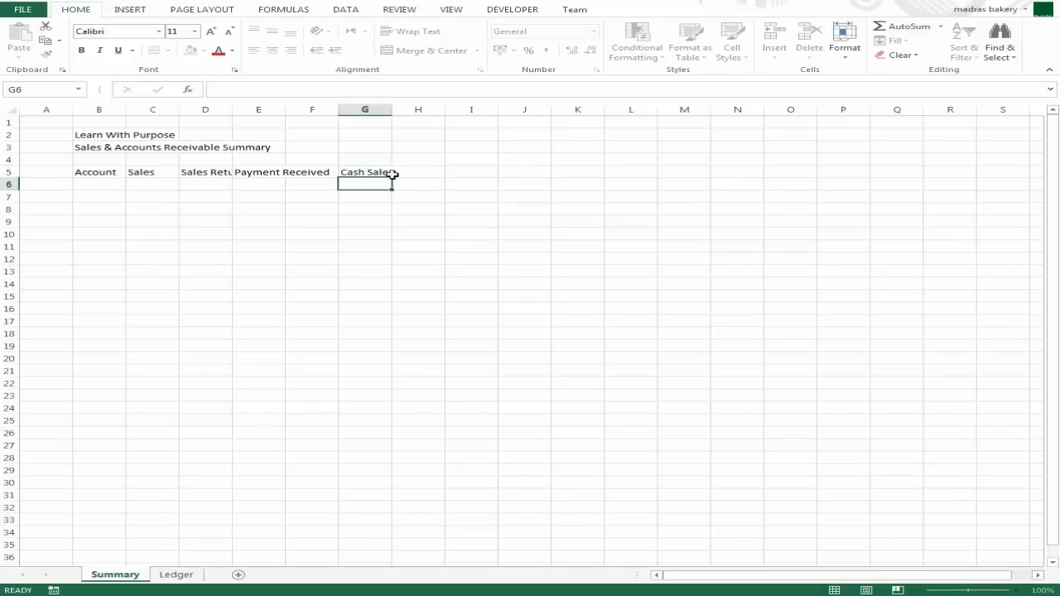
Step: Apply borders to all cells of the header row, B5:G5
key("Up")
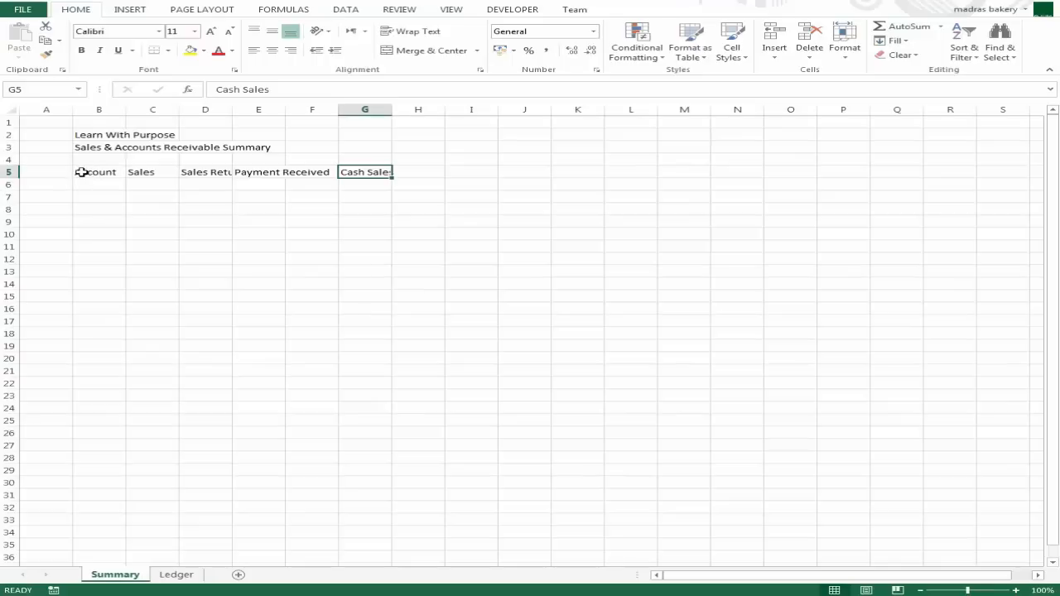
left_click_drag(80, 170, 378, 172)
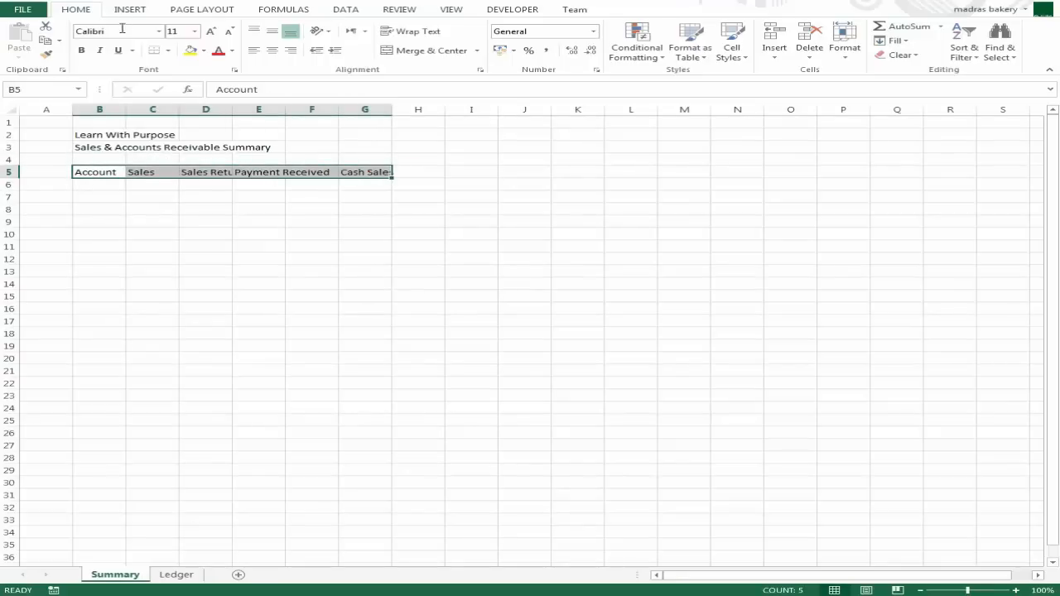
left_click(157, 49)
Step: Merge and center the title across B1:G2 and the subtitle across B3:G4
left_click_drag(100, 136, 375, 116)
left_click(423, 50)
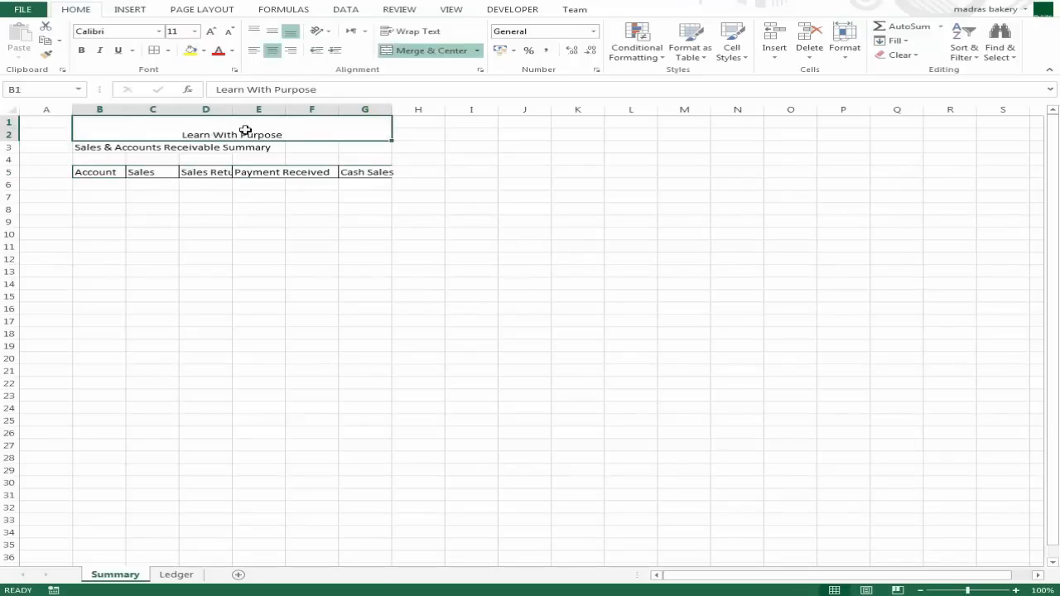
left_click_drag(90, 143, 359, 158)
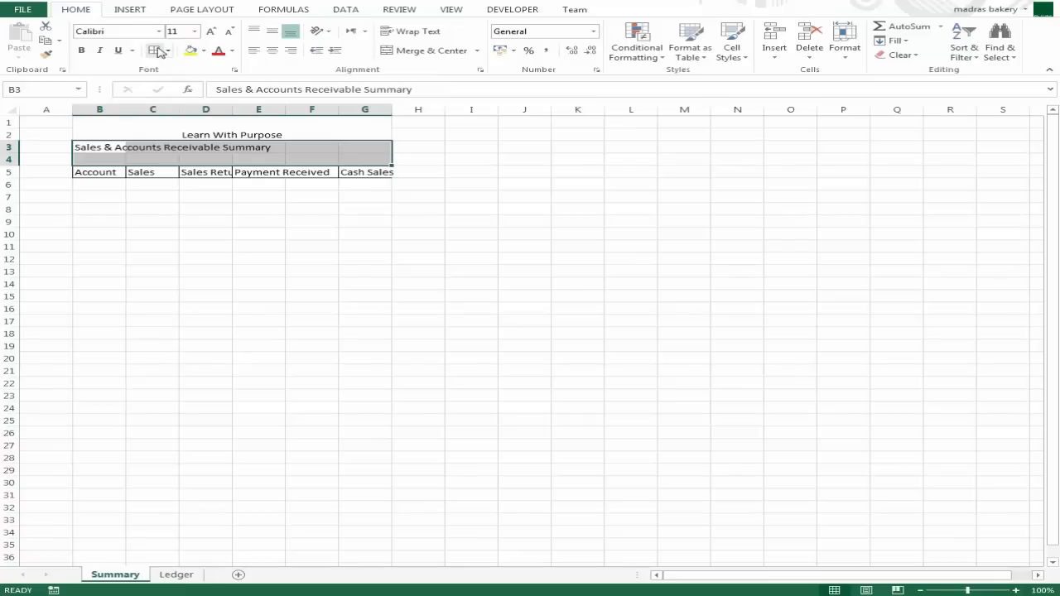
left_click(416, 53)
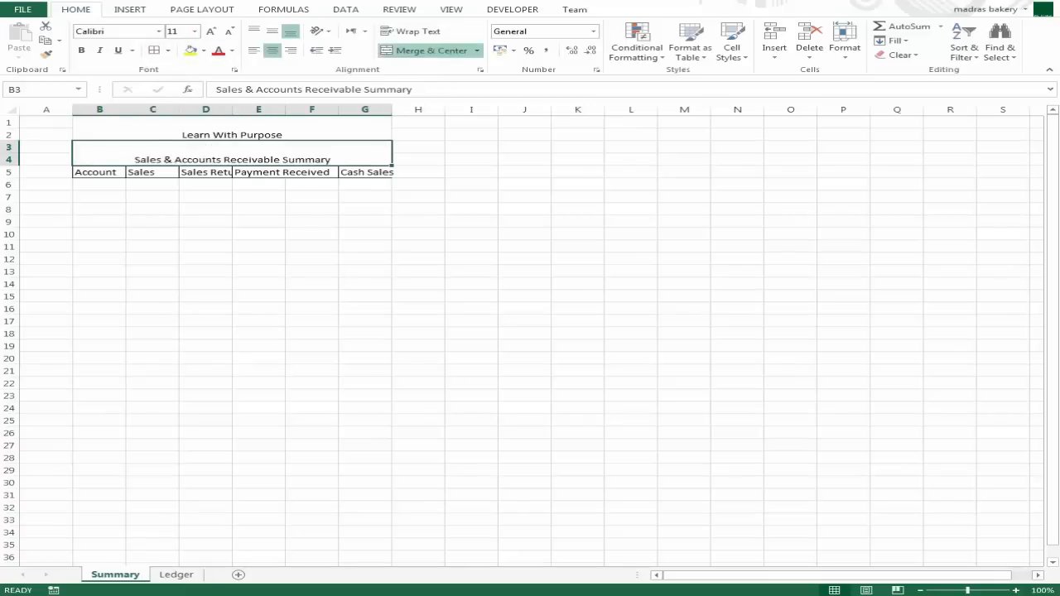
Step: Format the Sales & Accounts Receivable Summary subtitle in 20th Century Font at size 14
left_click(158, 35)
left_click(145, 108)
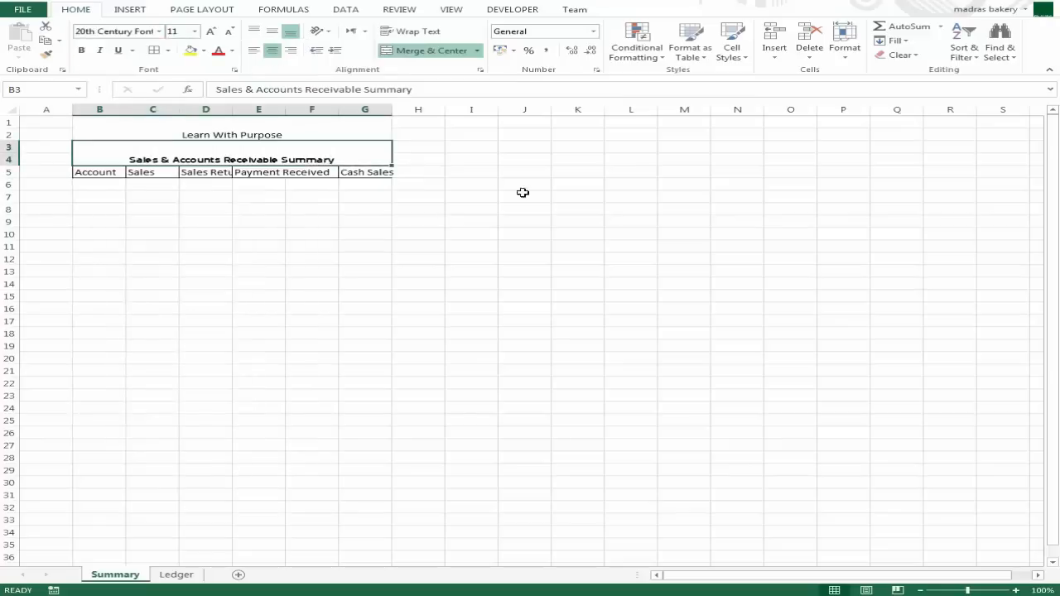
left_click(210, 31)
left_click(210, 32)
Step: Format the Learn With Purpose title in the Algerian font at size 18
left_click(276, 134)
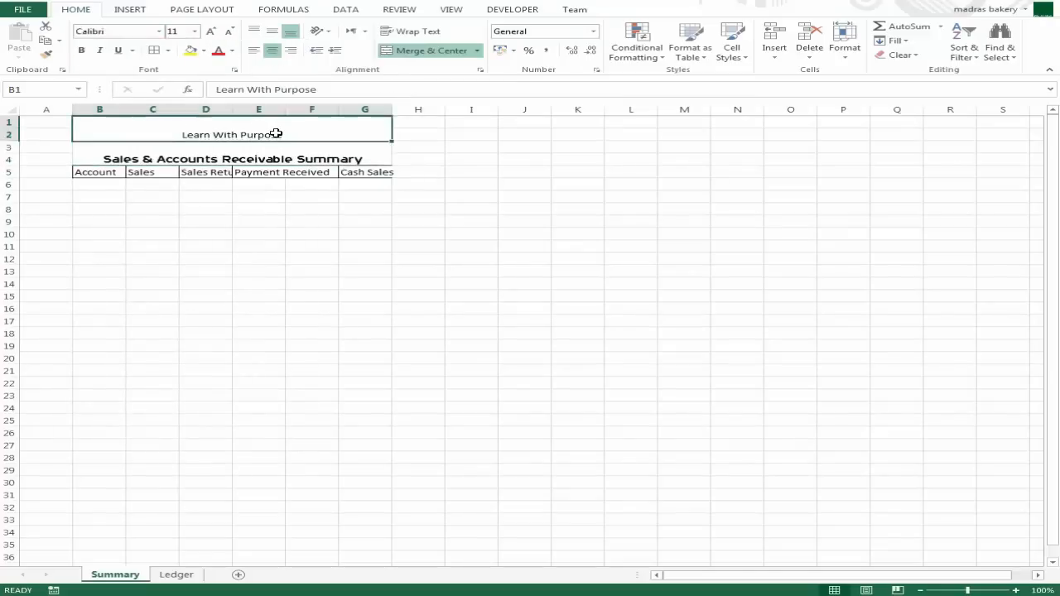
left_click(153, 31)
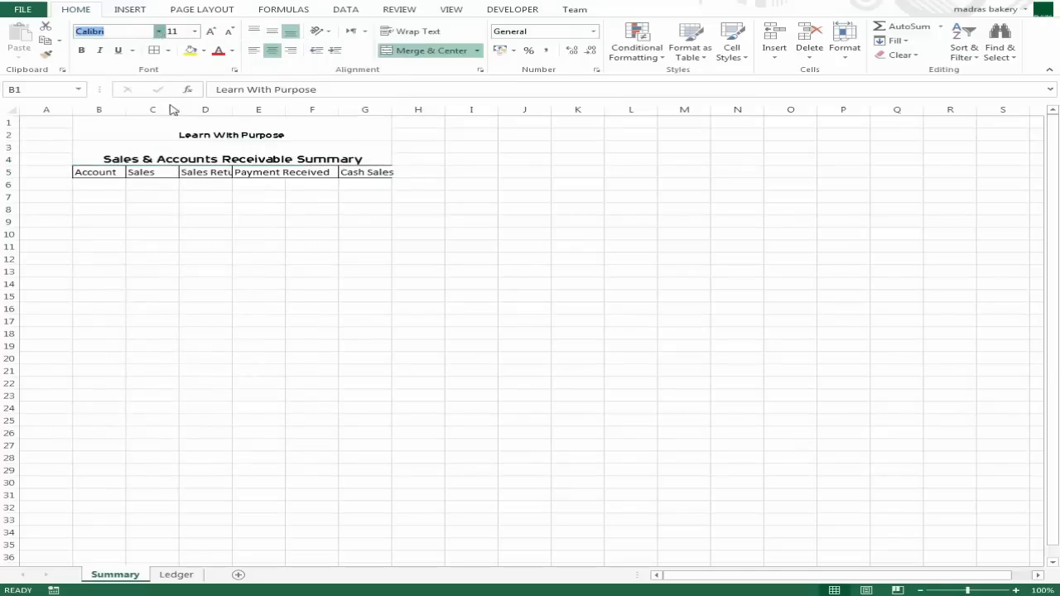
left_click(189, 434)
left_click(212, 32)
left_click(212, 32)
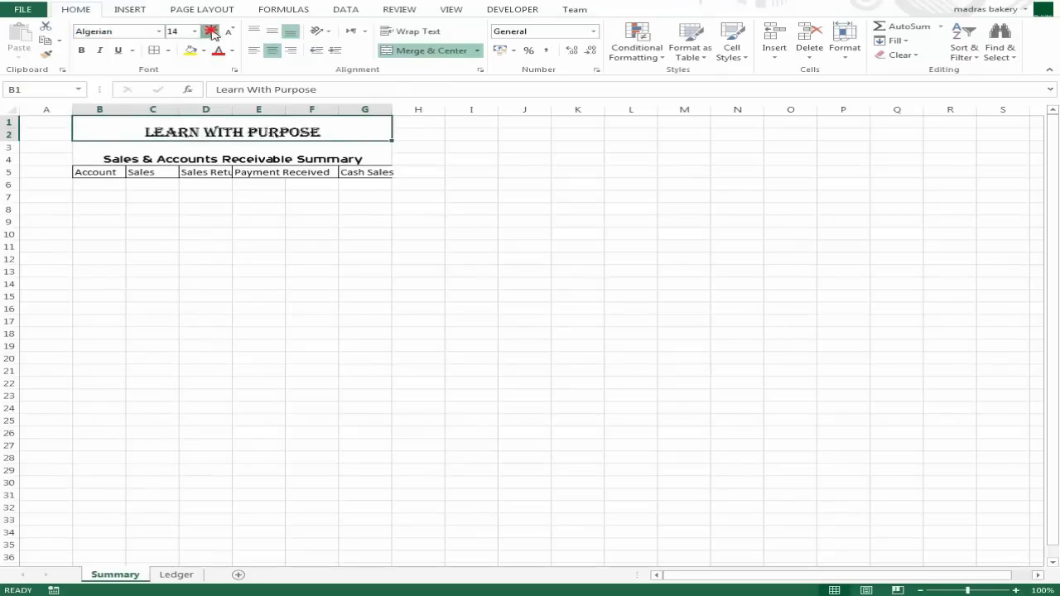
left_click(211, 32)
left_click(211, 32)
left_click(467, 164)
left_click(83, 137)
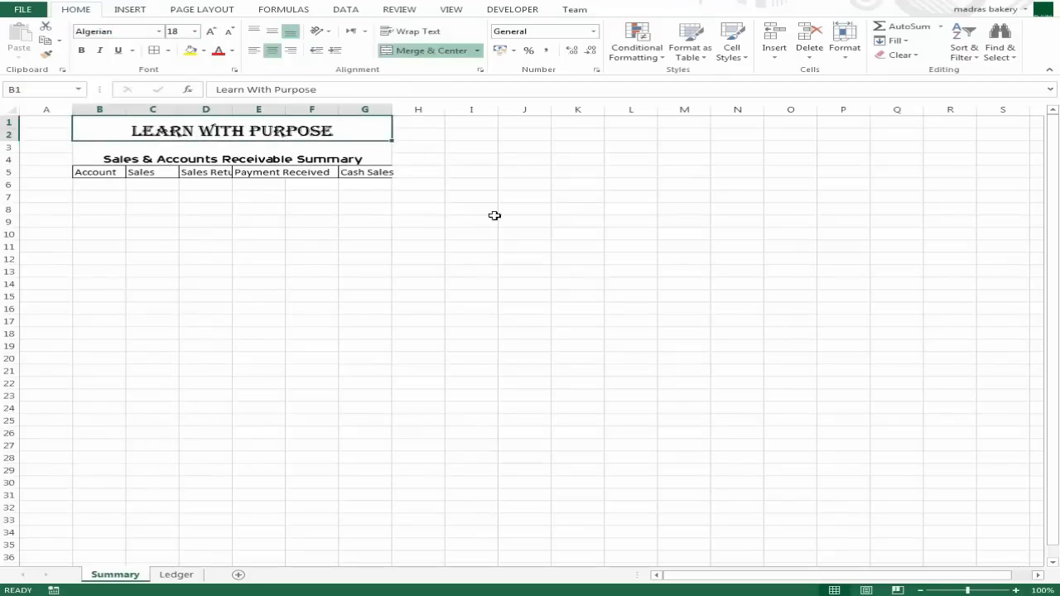
Step: Fill the merged subtitle cell B3:G4 with light gold
left_click(116, 174)
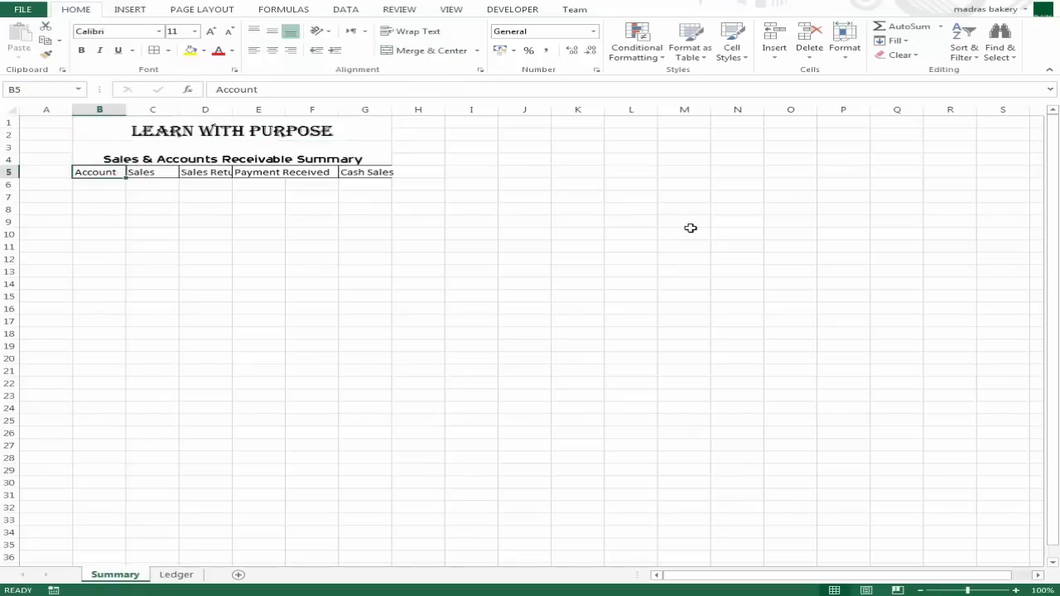
key("Up")
key("Up")
key("Down")
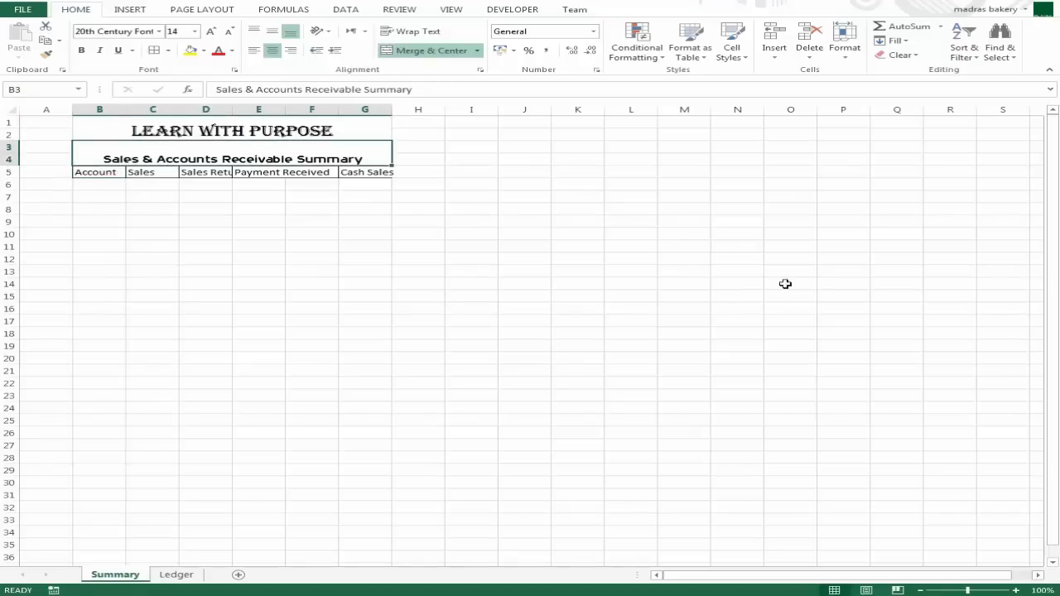
left_click(192, 51)
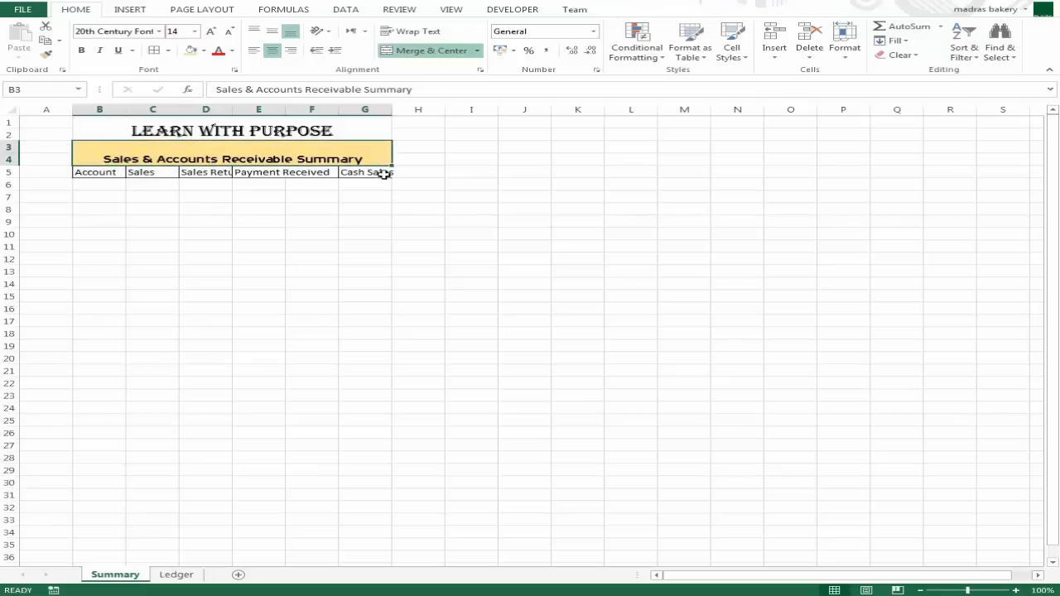
Step: AutoFit the column widths across the whole Summary sheet to their contents
left_click_drag(381, 173, 107, 171)
key("ctrl+a")
key("ctrl+a")
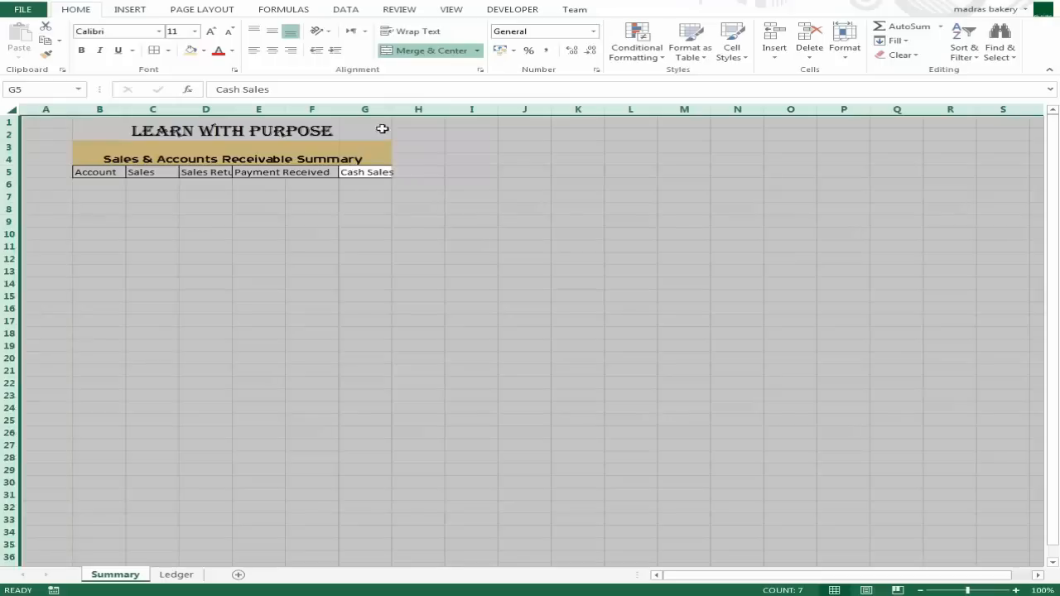
double_click(392, 109)
left_click(362, 216)
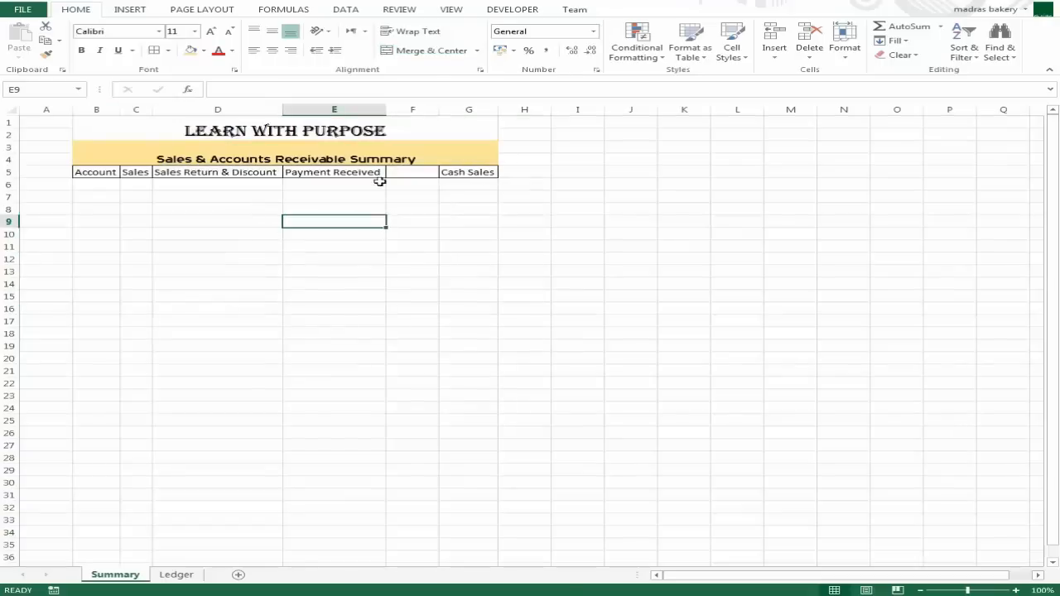
Step: Delete the empty column F between Payment Received and Cash Sales
left_click(401, 170)
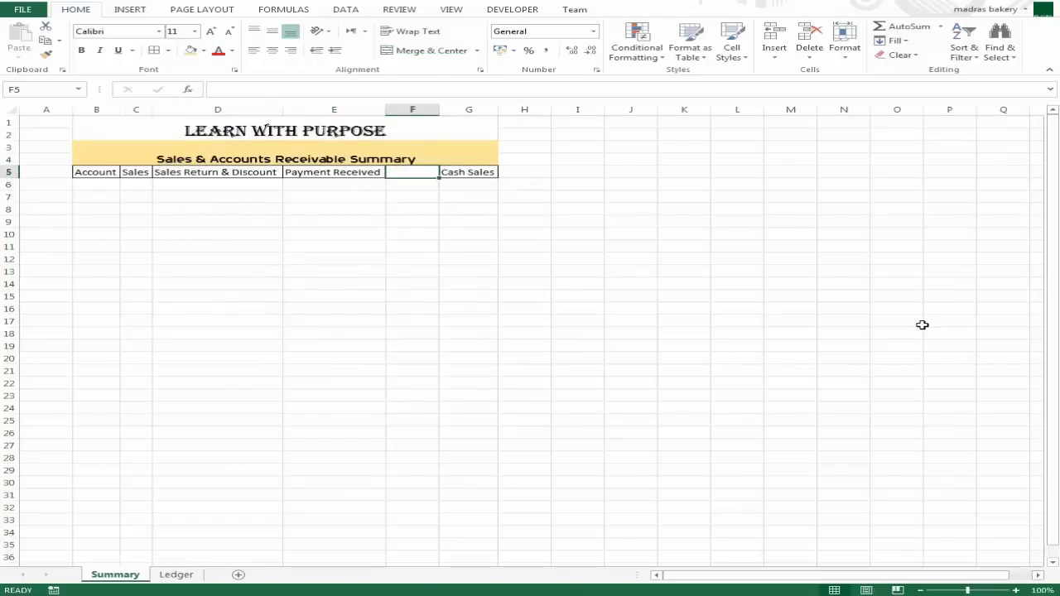
key("ctrl+minus")
key("Down")
key("Down")
key("Return")
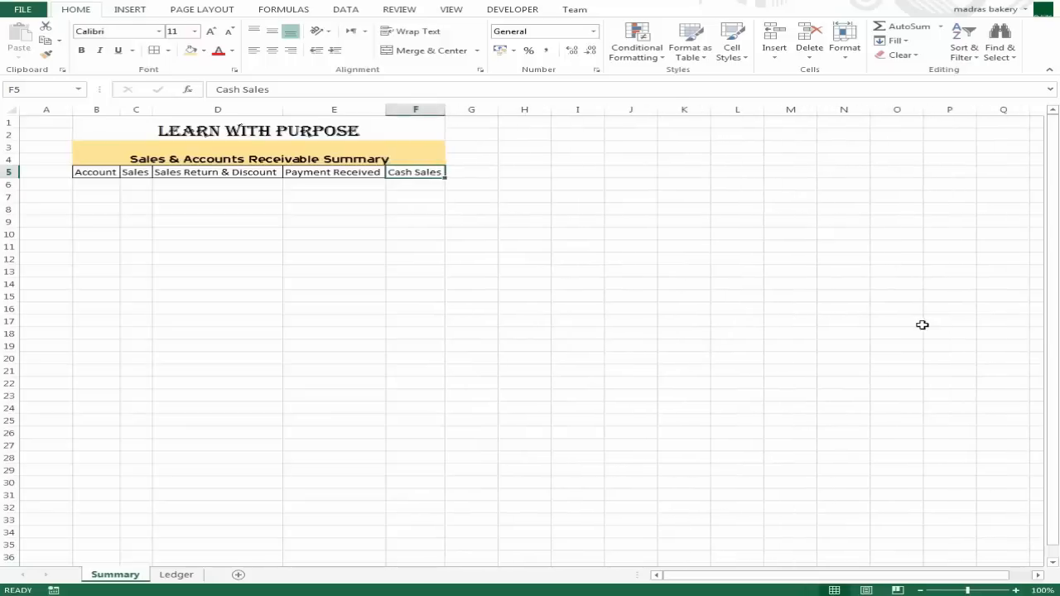
Step: Narrow the empty column A to a thin margin beside the table
key("Left")
key("Left")
key("Left")
key("Left")
key("Down")
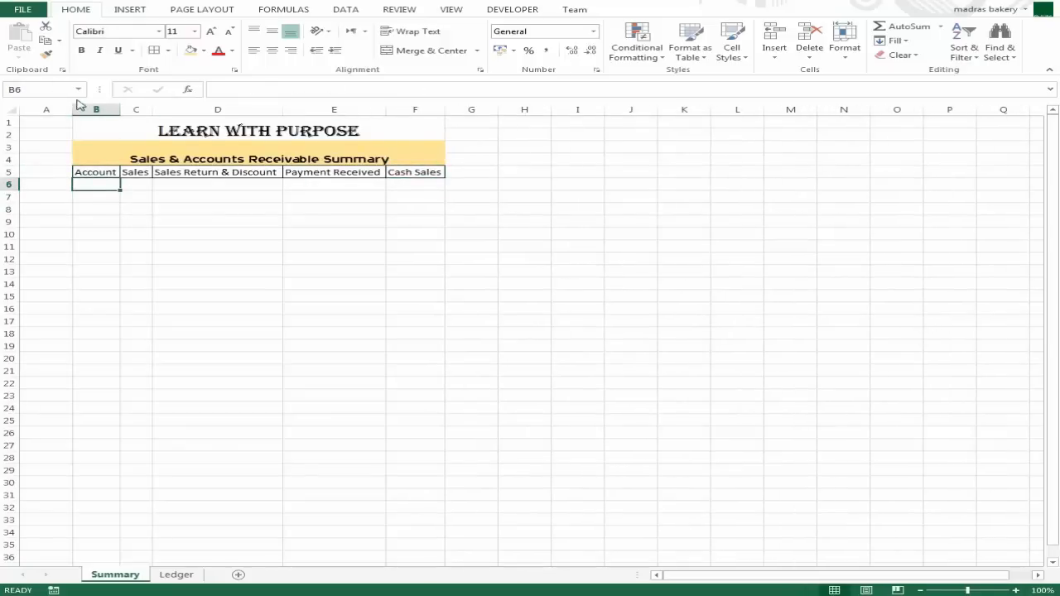
left_click_drag(69, 109, 35, 108)
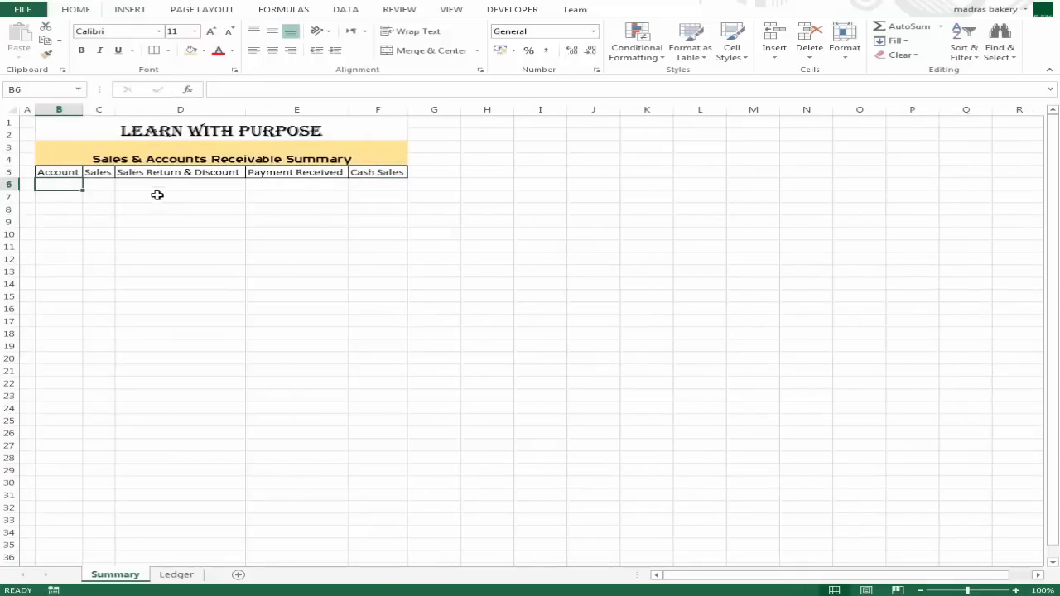
Step: Insert an entire column between Payment Received and Cash Sales
left_click(134, 187)
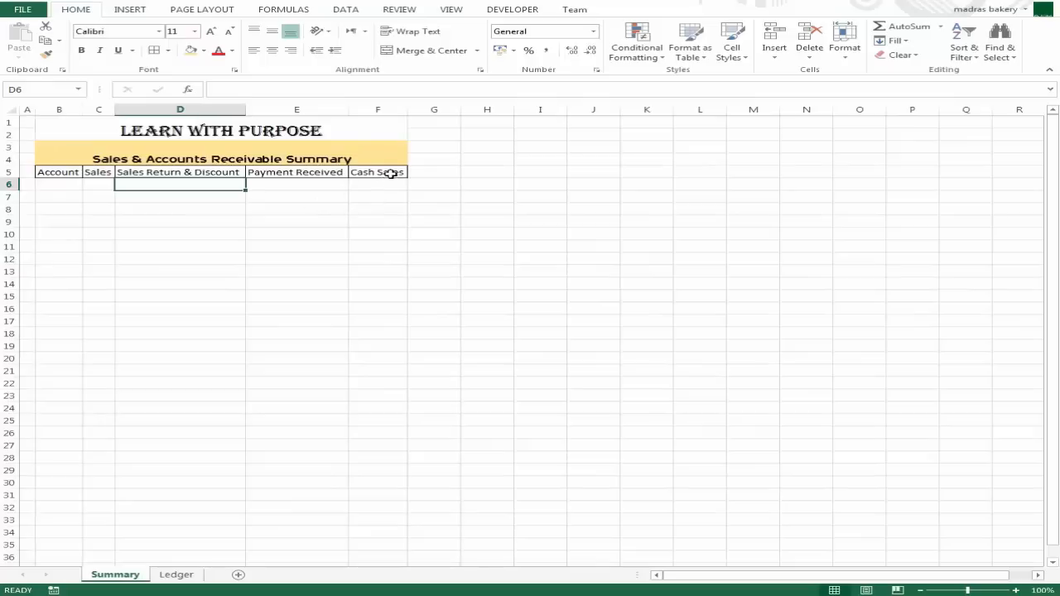
left_click_drag(386, 173, 70, 172)
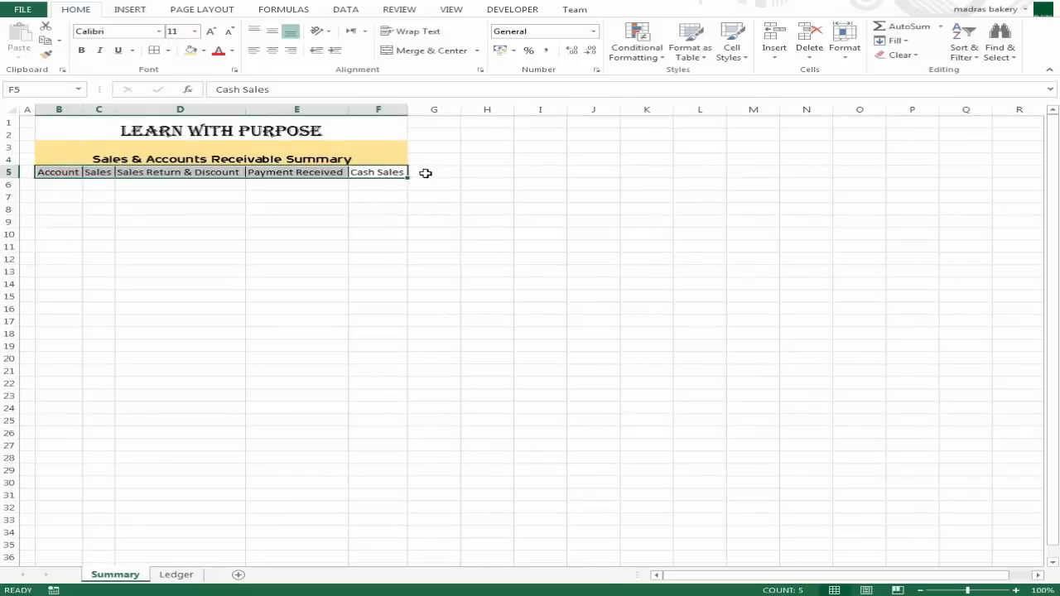
left_click(426, 172)
key("Left")
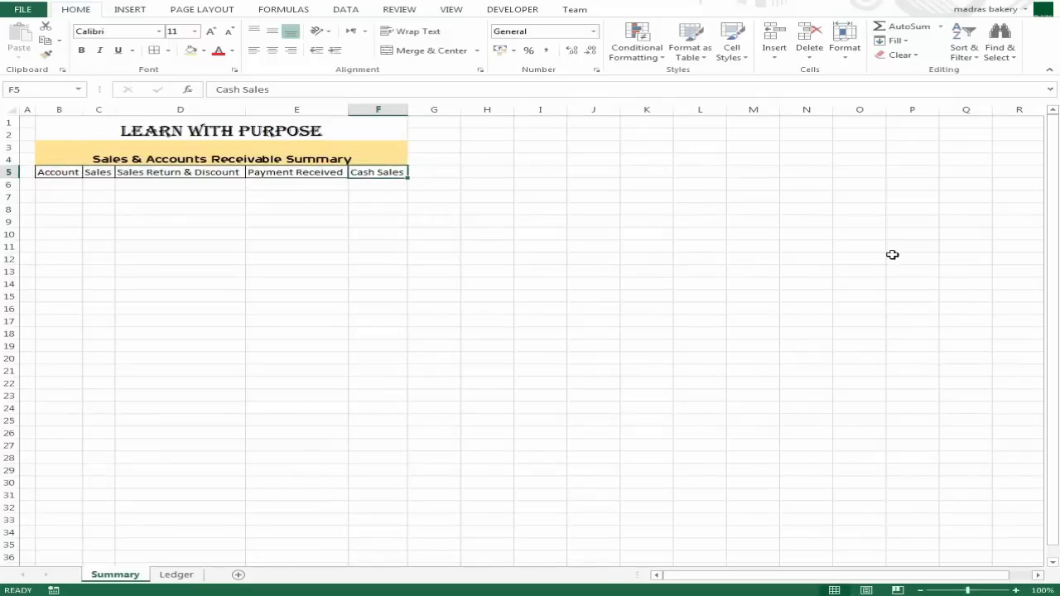
key("ctrl+plus")
key("Down")
key("Down")
key("Return")
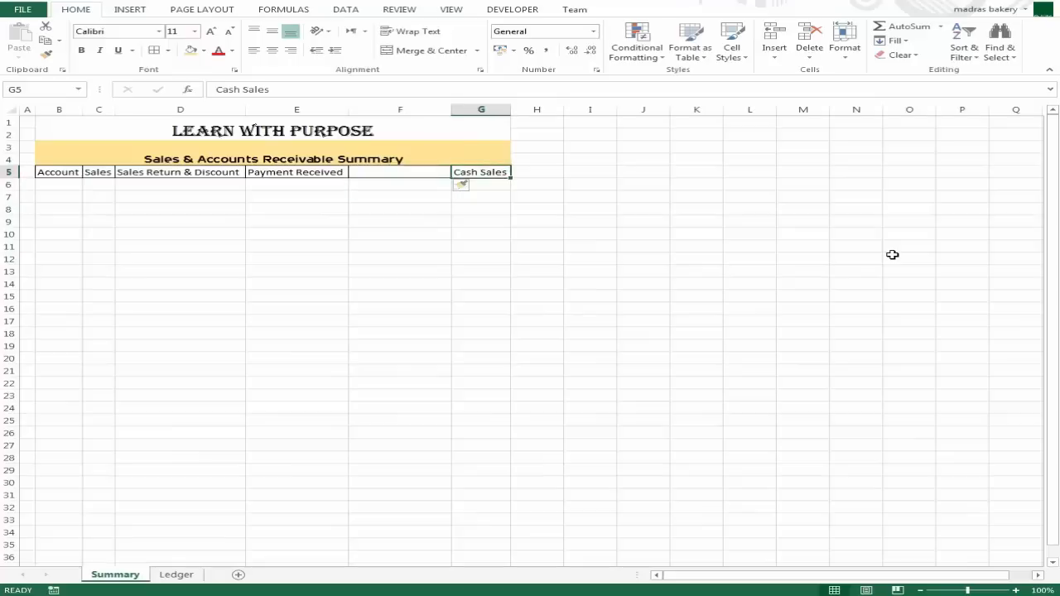
Step: Copy the Cash Sales header into F5 and replace the header in G5 with Balance
key("ctrl+c")
key("Left")
key("Return")
key("Right")
type("Balance")
key("Return")
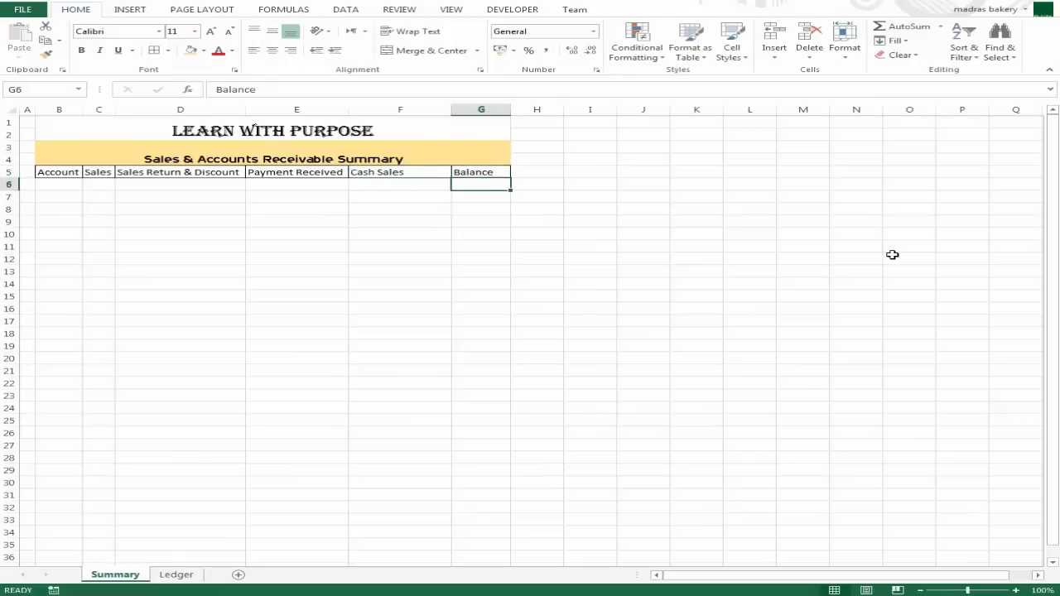
Step: Insert an entire column between Cash Sales and Balance
key("Up")
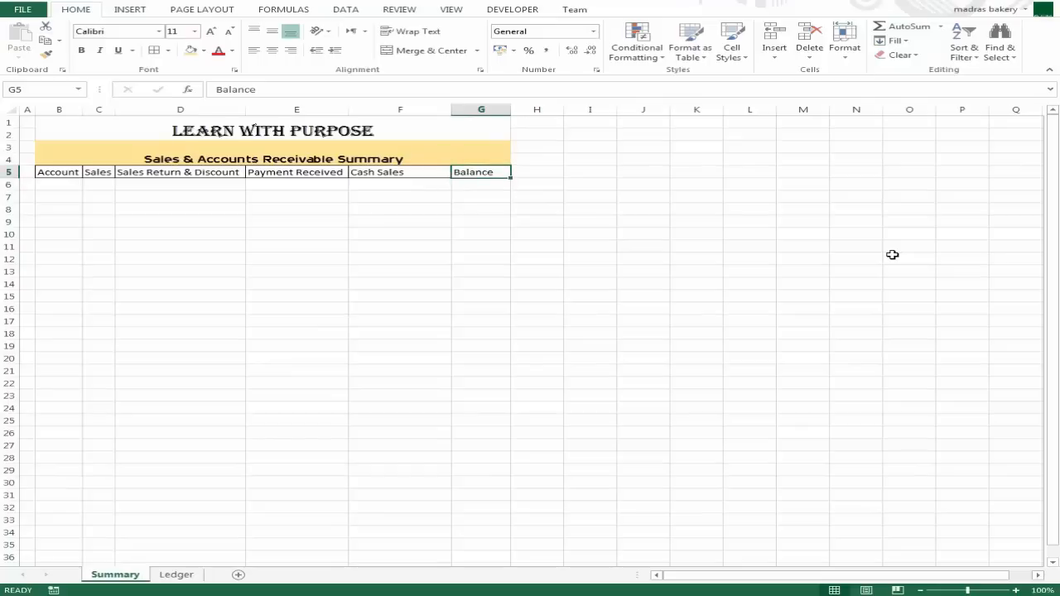
key("ctrl+shift+plus")
key("r")
key("c")
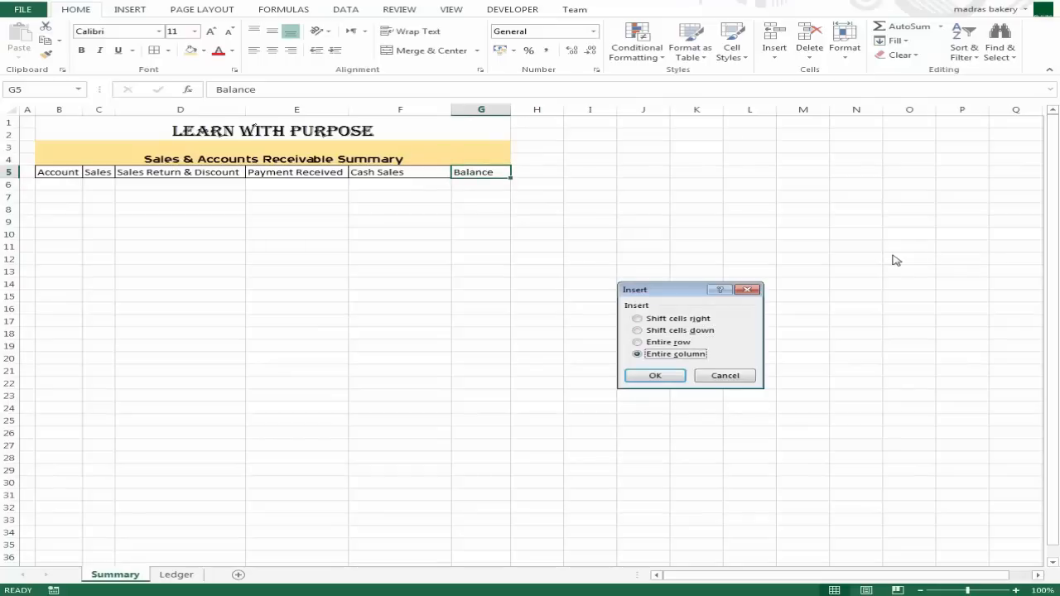
key("Return")
Step: Copy the Balance header into G5 and replace the header in H5 with R/P
key("ctrl+c")
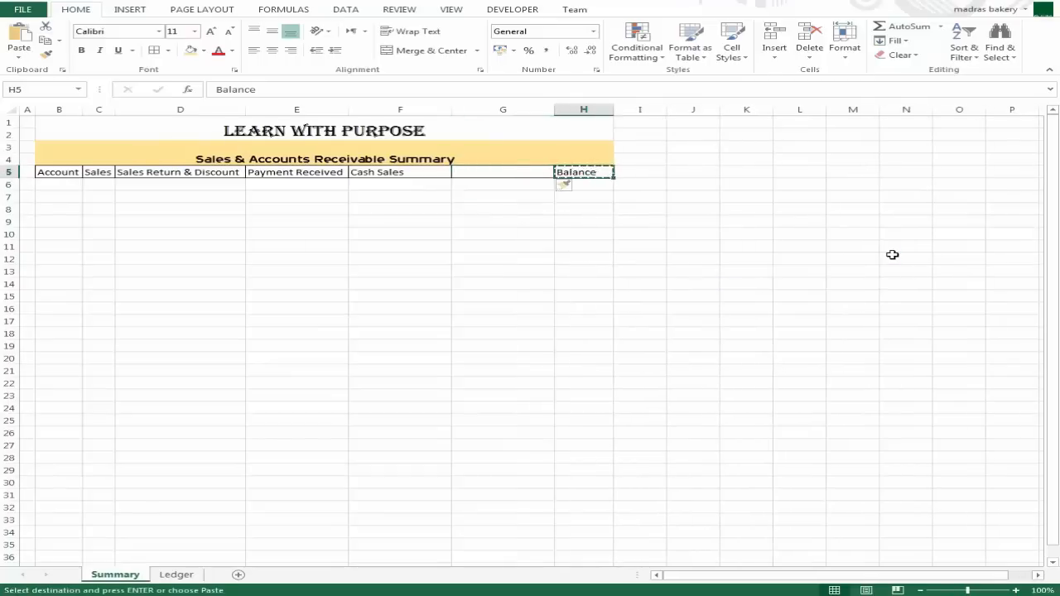
key("Left")
key("Return")
key("Right")
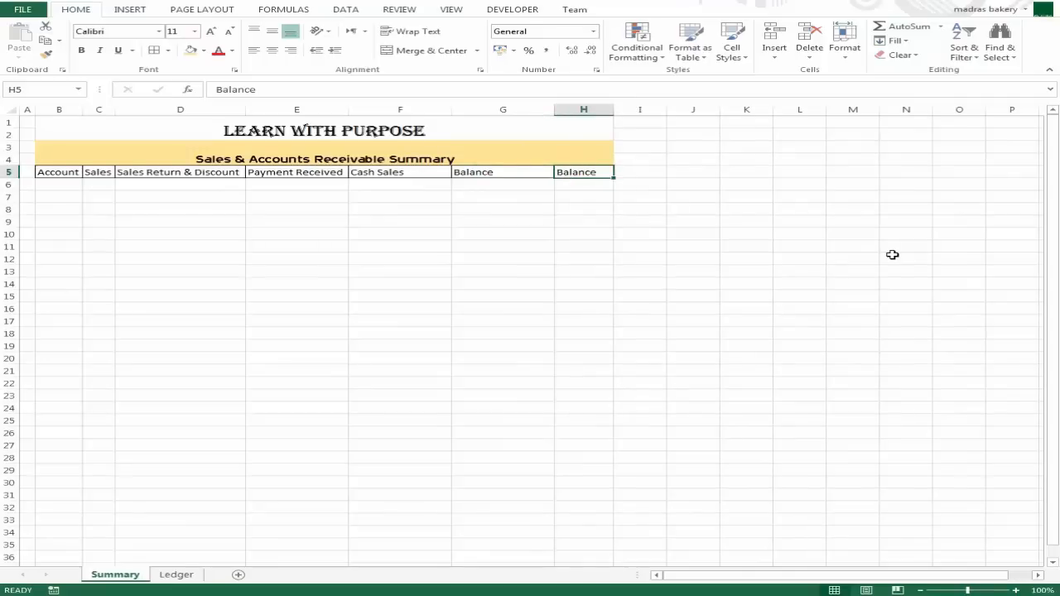
type("R")
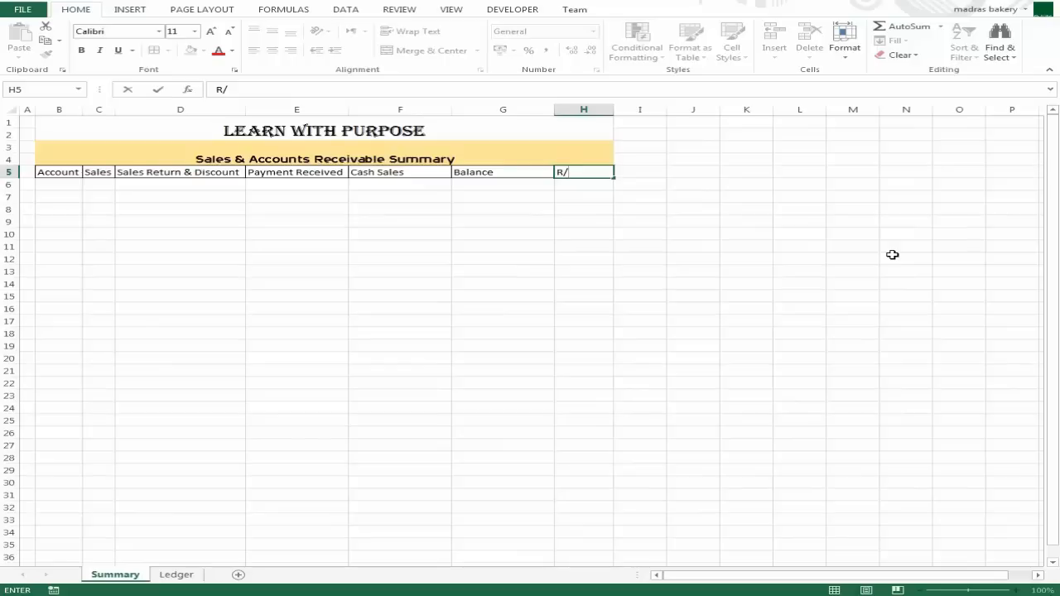
type("/P")
key("ctrl+Return")
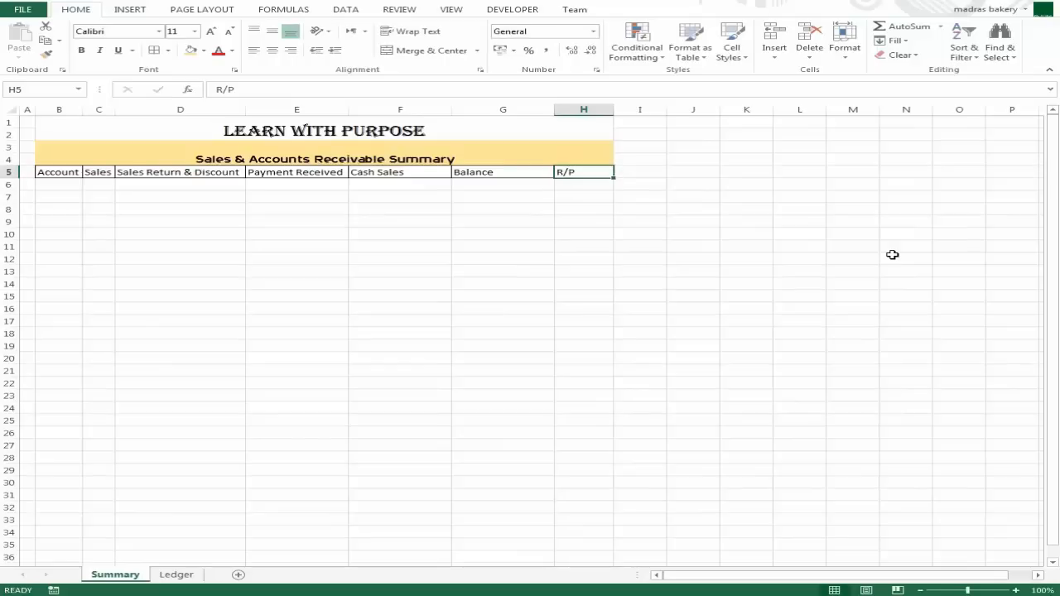
left_click(542, 160)
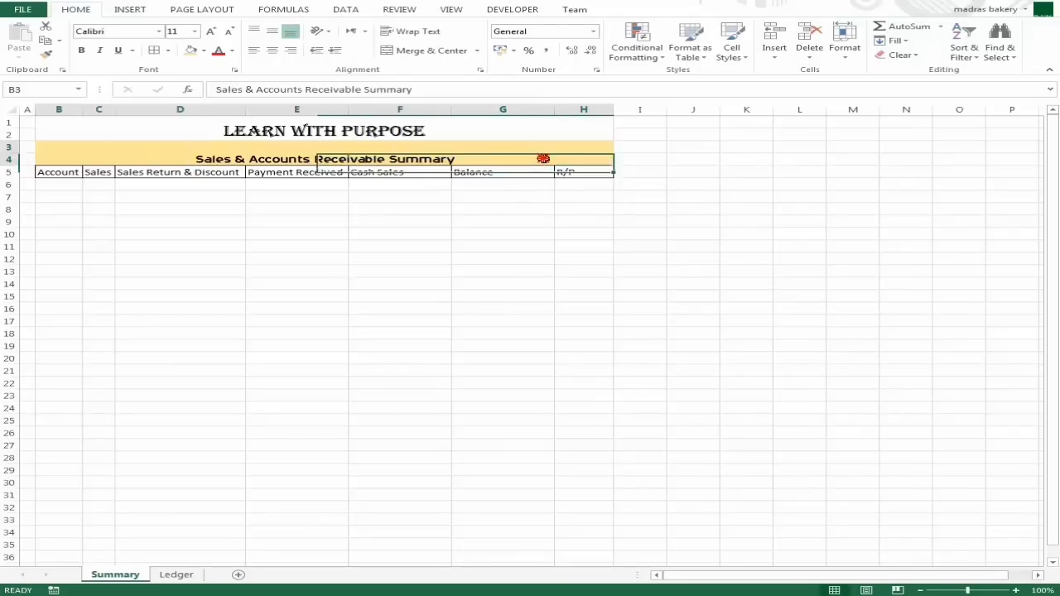
key("Down")
key("Down")
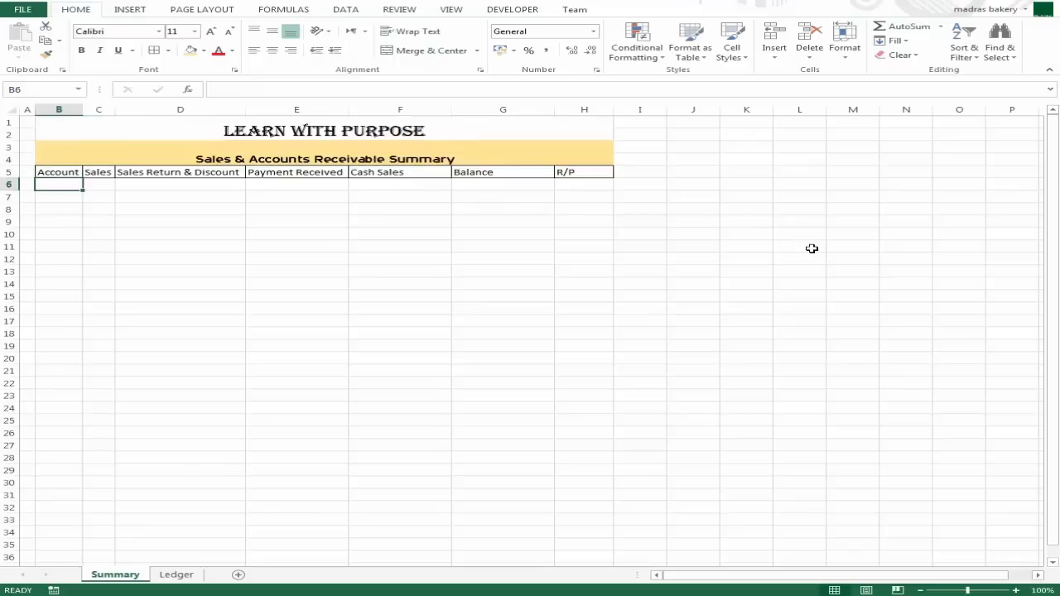
key("Right")
key("Left")
key("Up")
key("Down")
key("Down")
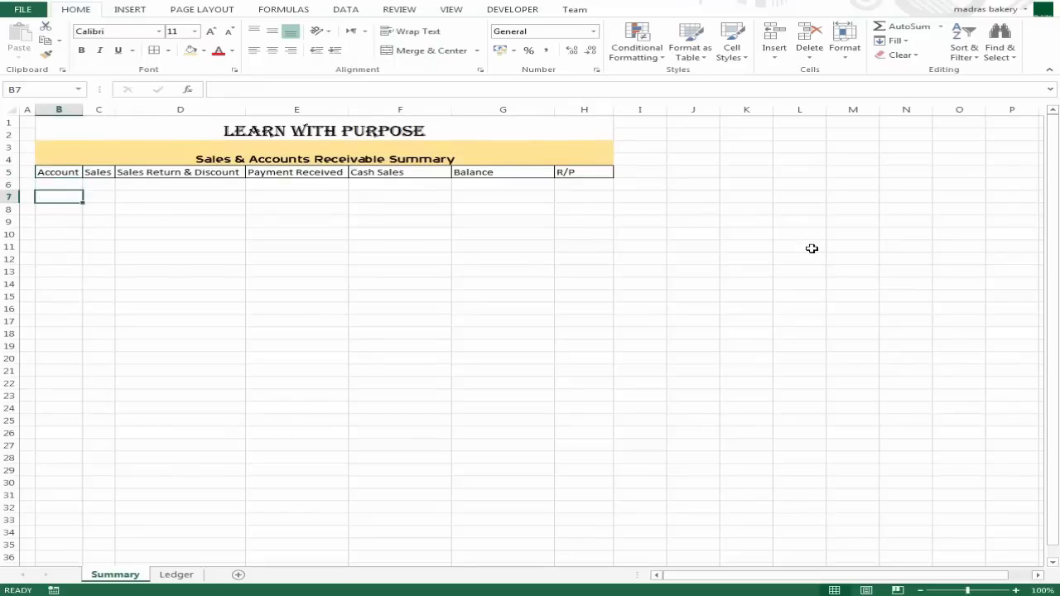
key("Up")
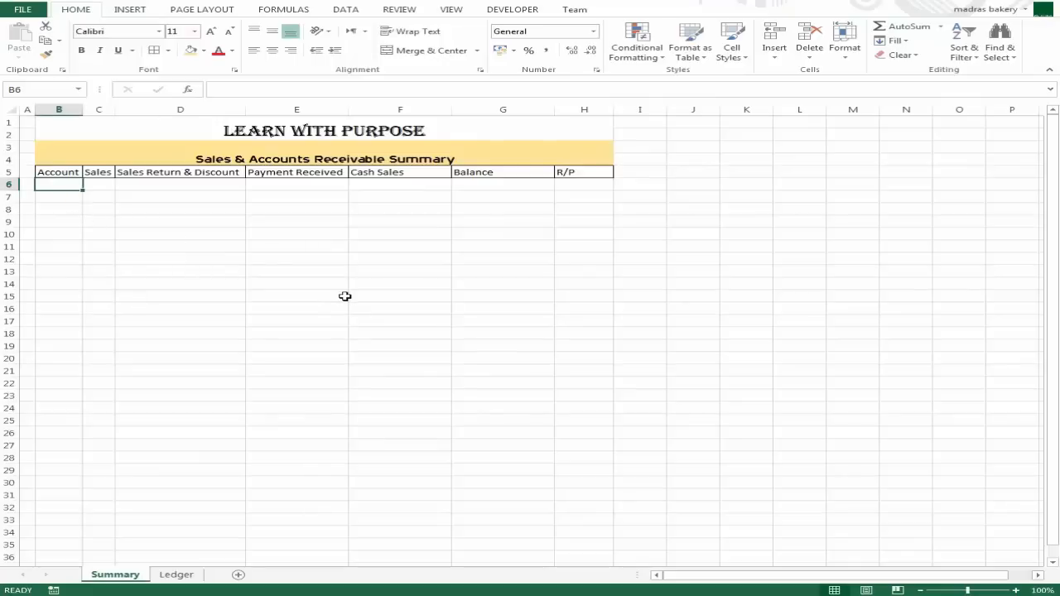
key("Down")
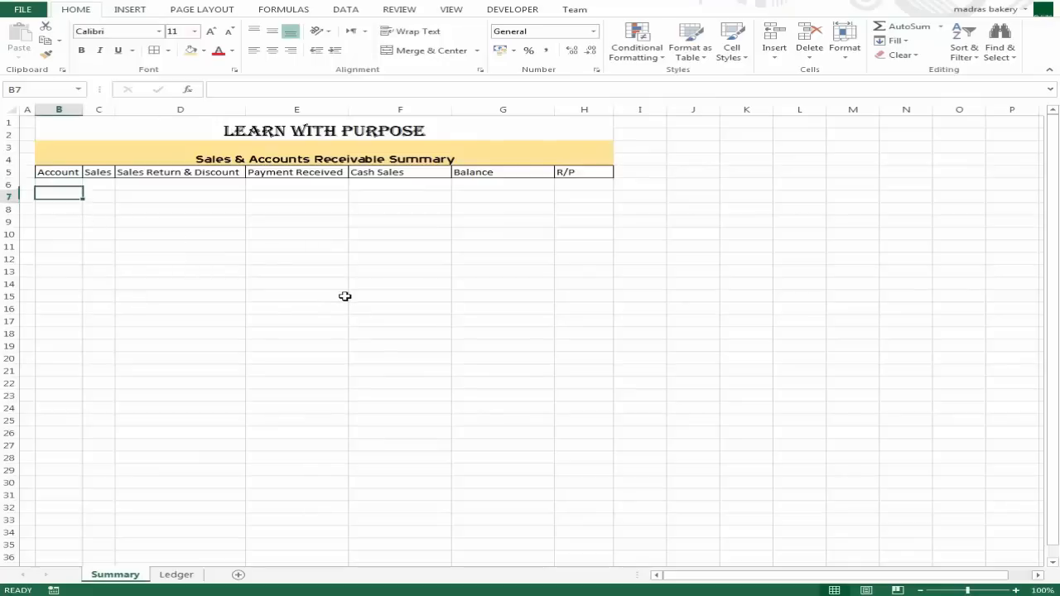
Step: Copy the list of company names in B3:B30 on Sheet1 of the other workbook
key("Up")
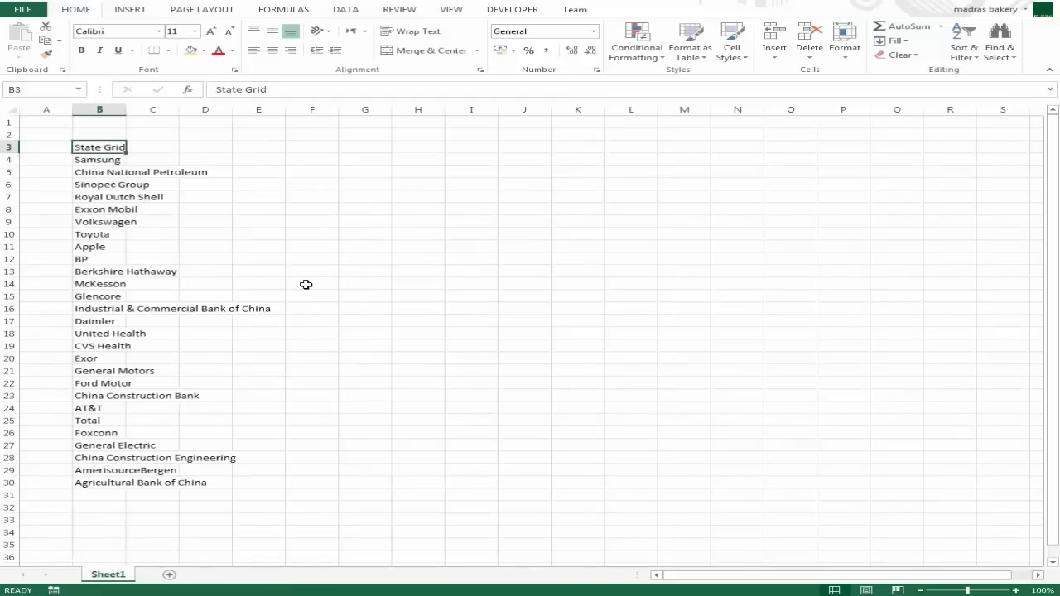
key("Down")
key("Up")
key("ctrl+shift+Down")
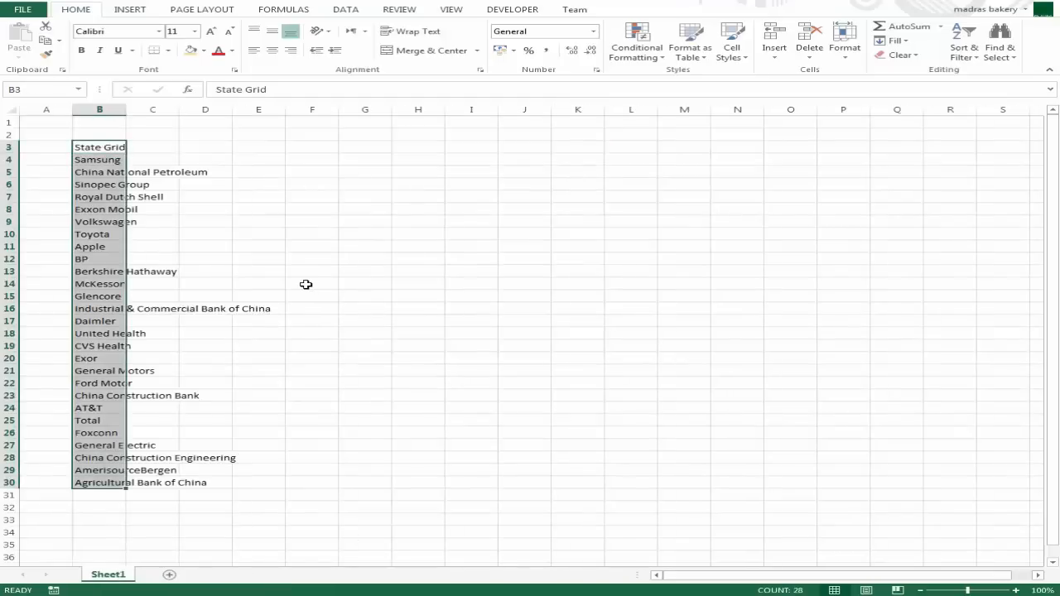
key("ctrl+c")
Step: Switch to the summary workbook, paste the company names under Account from B6, and fit column B's width to them
key("alt+Tab")
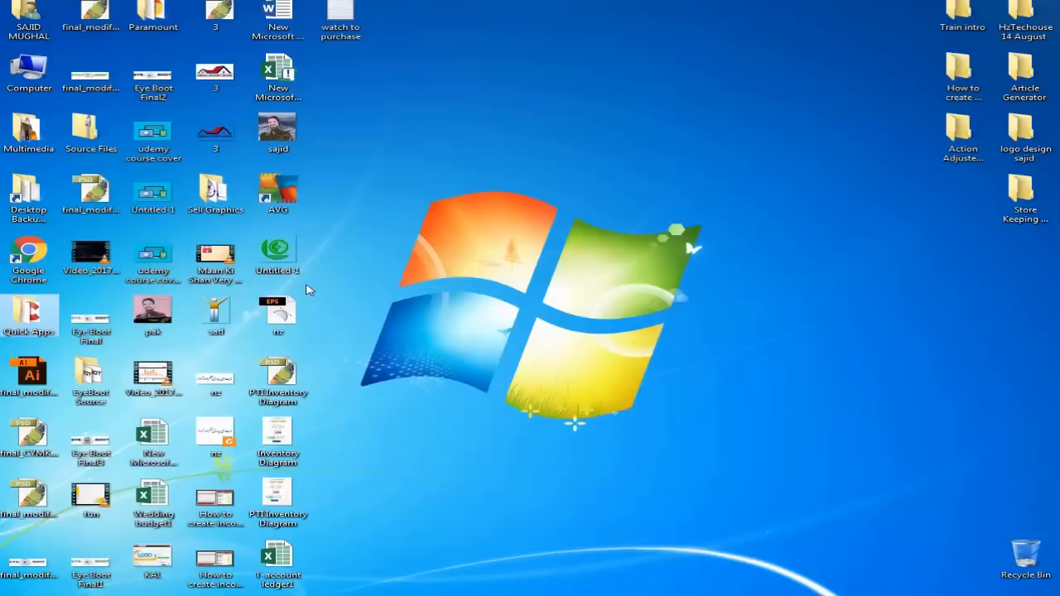
key("alt+Tab")
key("alt+Tab")
key("alt+Tab")
key("alt+Tab")
key("alt+Tab")
key("alt+Tab")
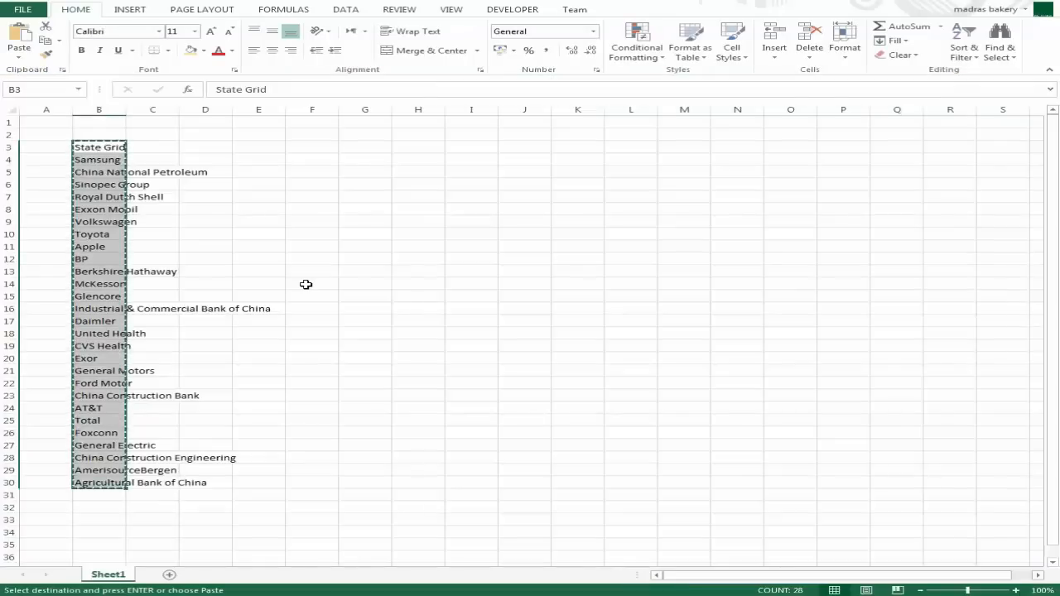
key("alt+Tab")
key("alt+Tab")
key("alt+Tab")
key("alt+Tab")
key("alt+Tab")
key("alt+Tab")
key("alt+Tab")
key("alt+Tab")
key("alt+Tab")
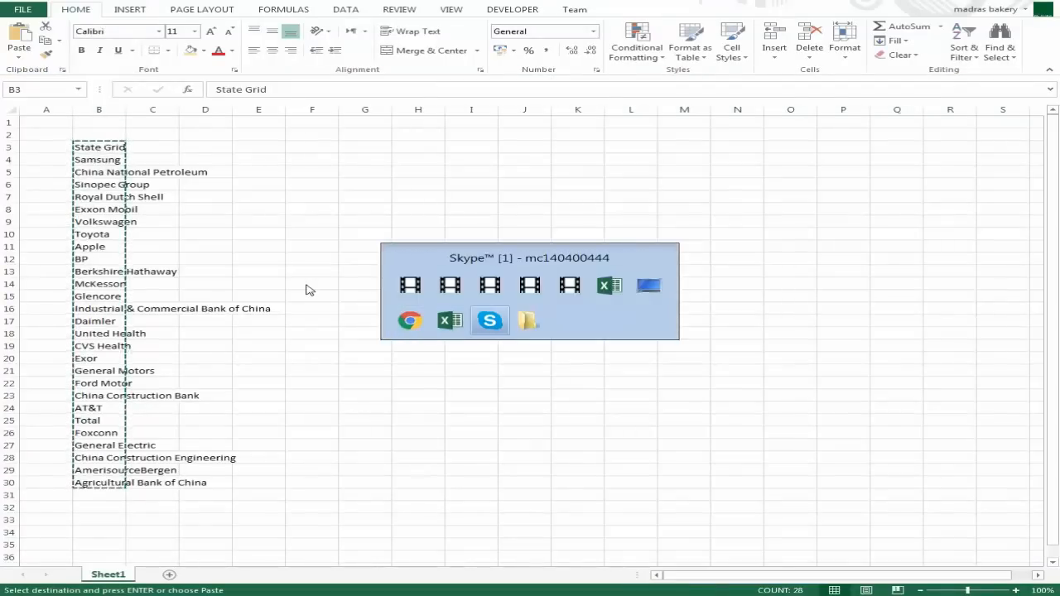
key("alt+Tab")
key("alt+Tab")
key("alt+Tab")
key("alt+Tab")
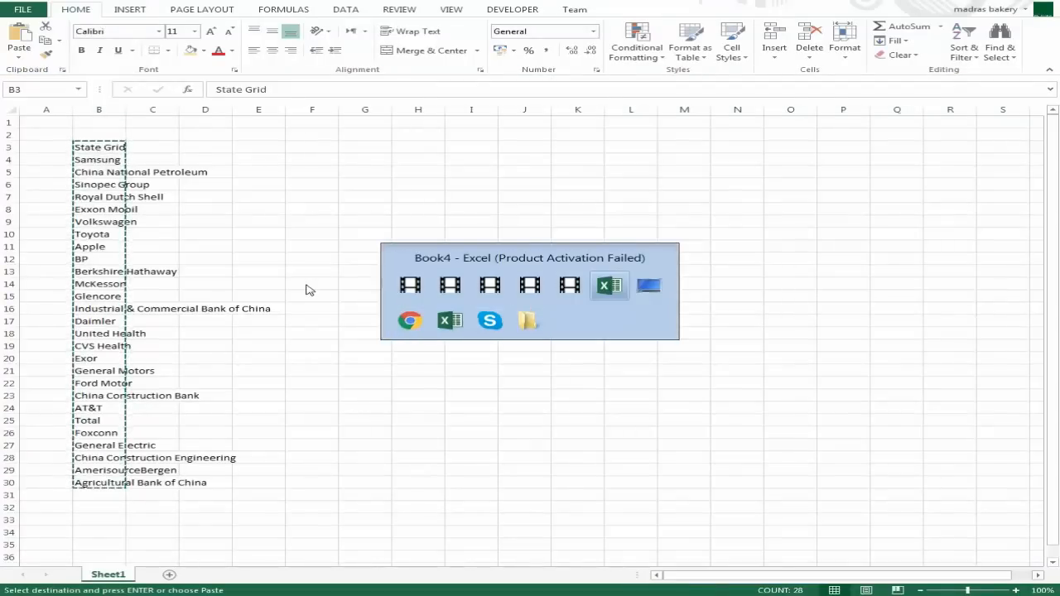
key("alt+Tab")
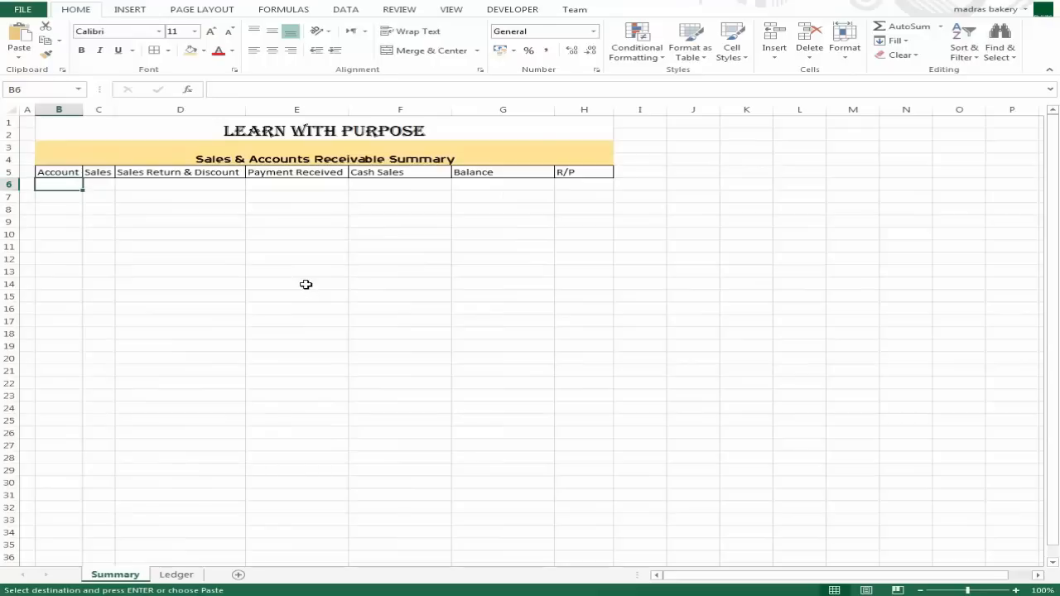
key("Return")
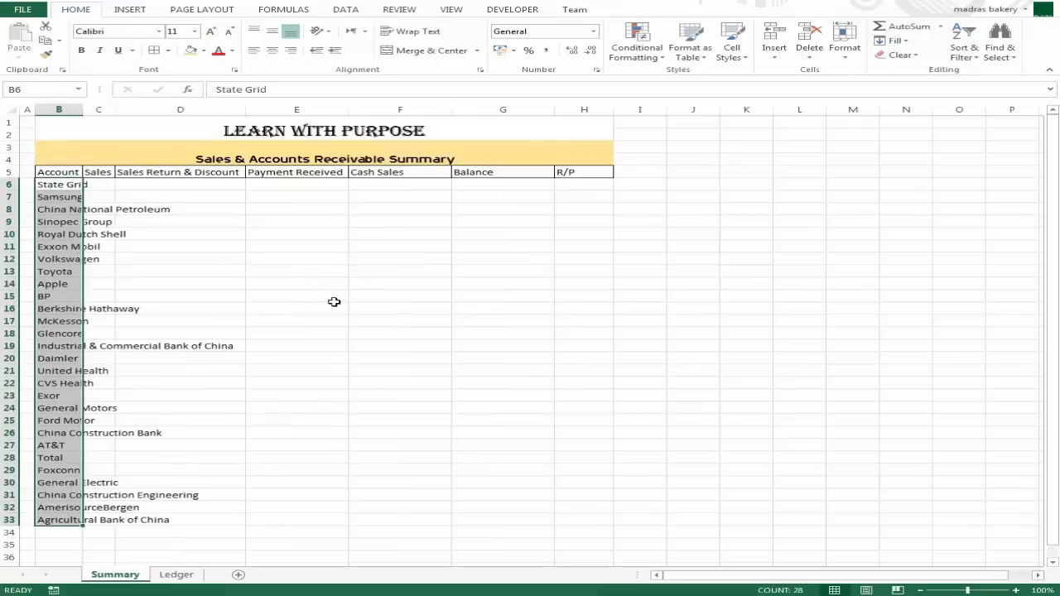
double_click(83, 112)
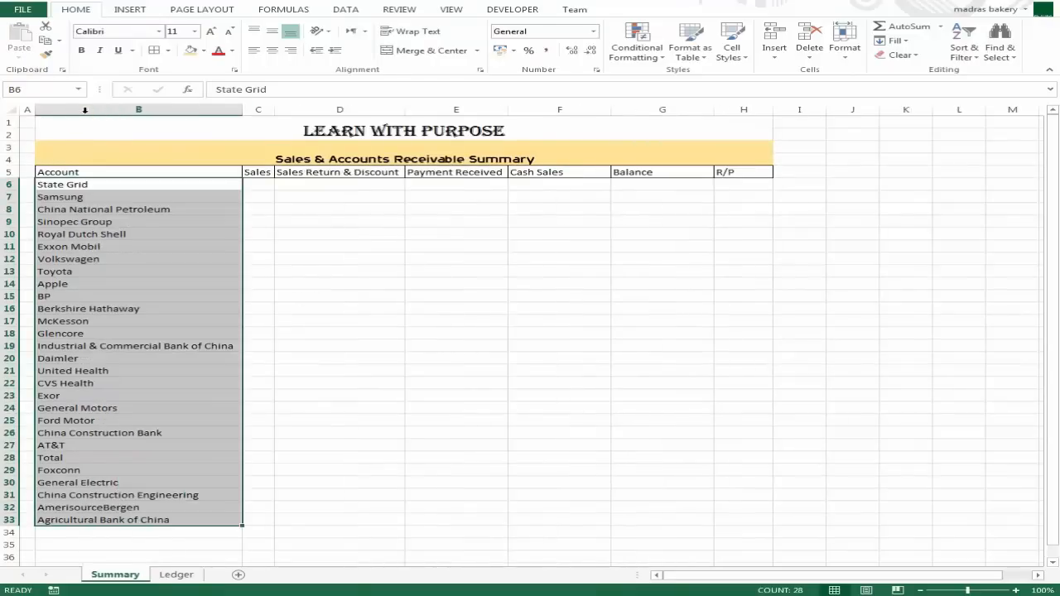
left_click(322, 273)
Step: Move the company list down one row so it starts in B7
left_click(105, 186)
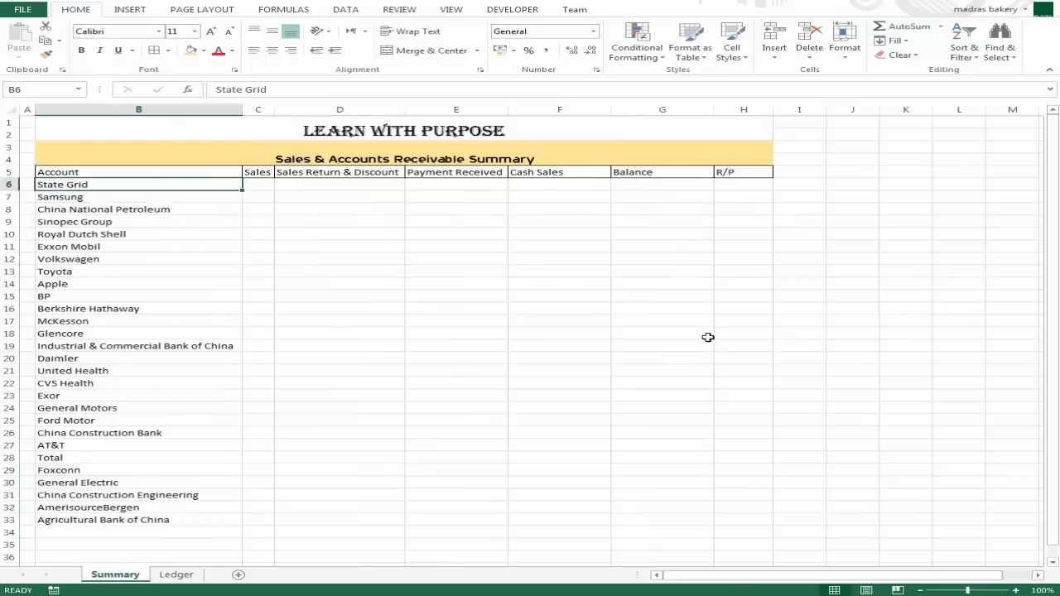
key("Up")
key("ctrl+shift+Down")
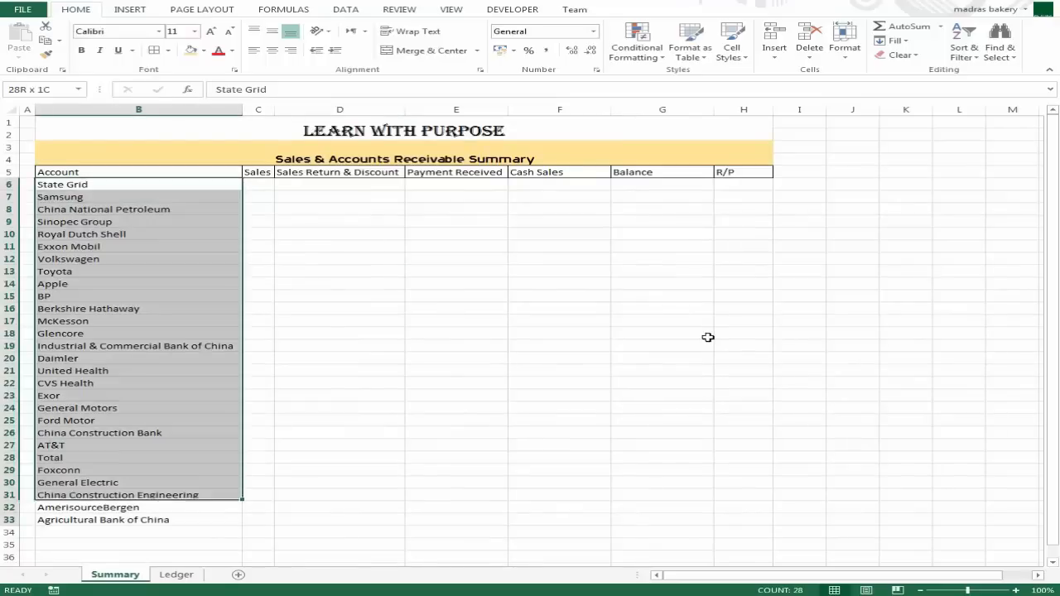
key("ctrl+x")
key("Down")
key("ctrl+v")
key("Up")
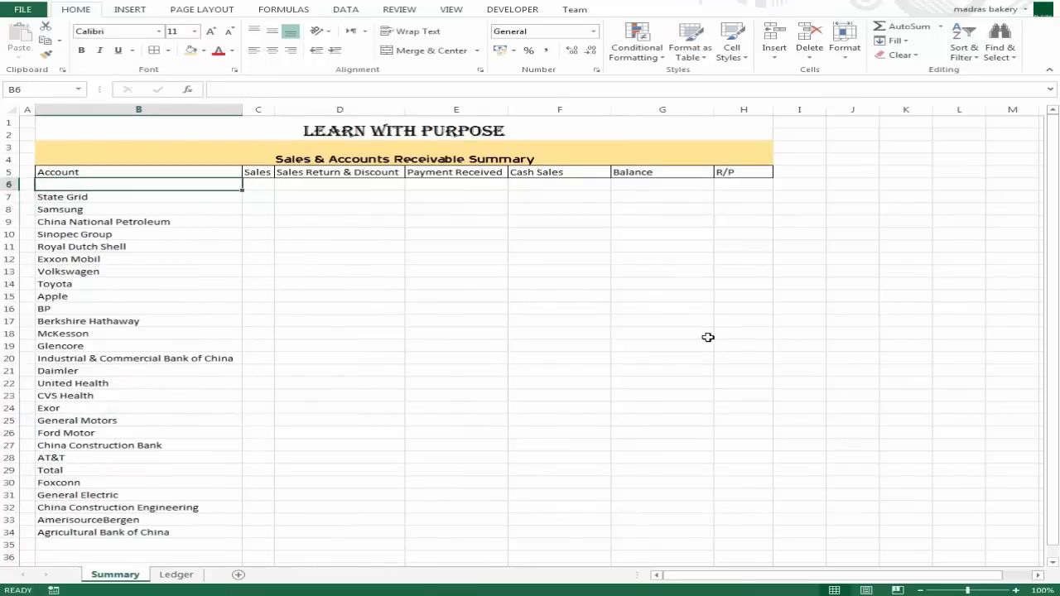
key("Down")
key("Up")
key("Down")
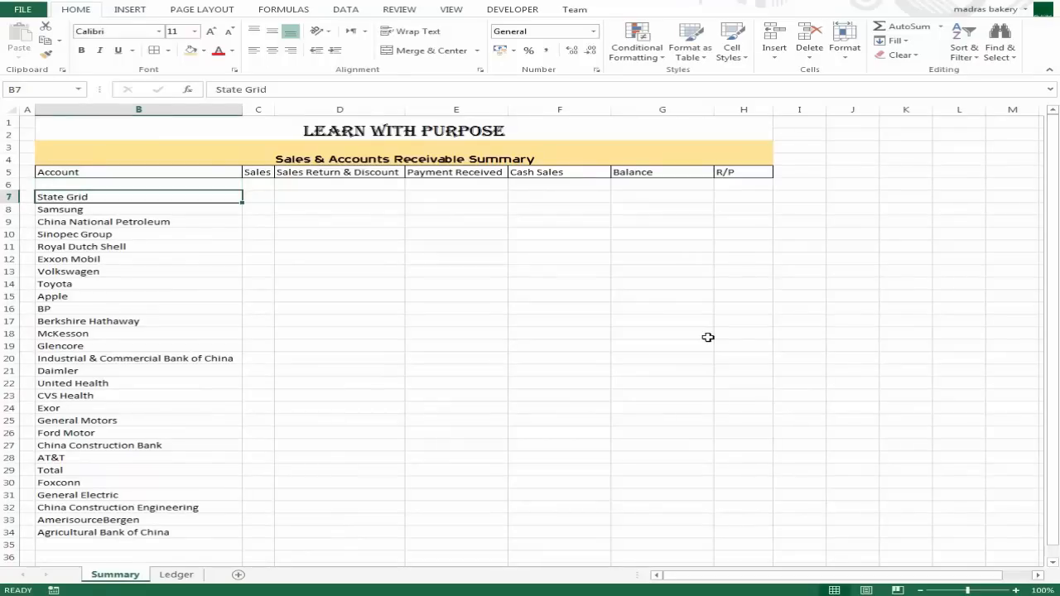
Step: Enter Cash Sales as the first account in B6
key("Up")
type("Cas")
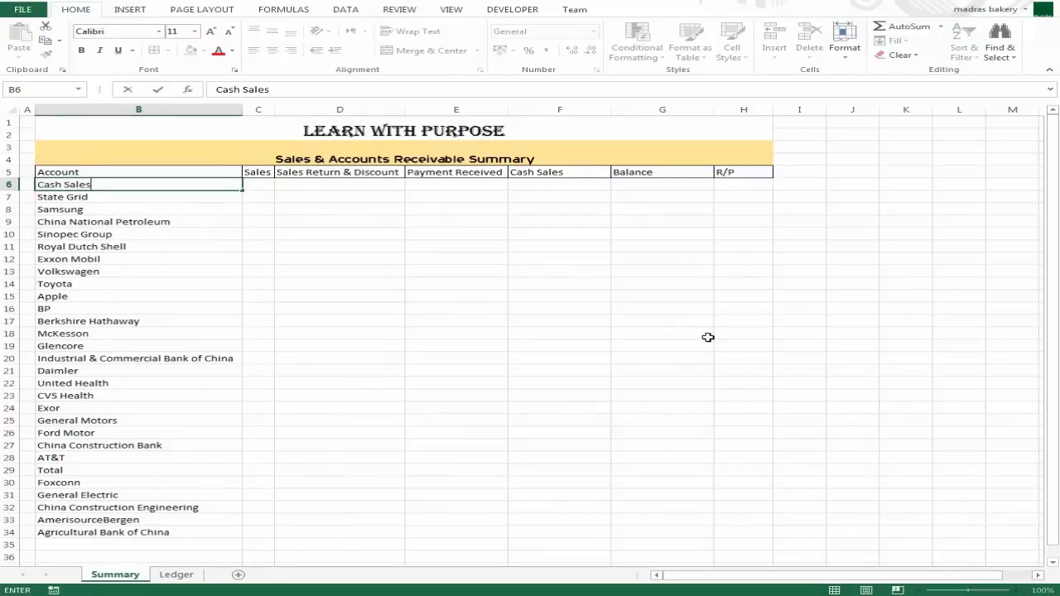
type("h Sales")
key("Return")
key("Up")
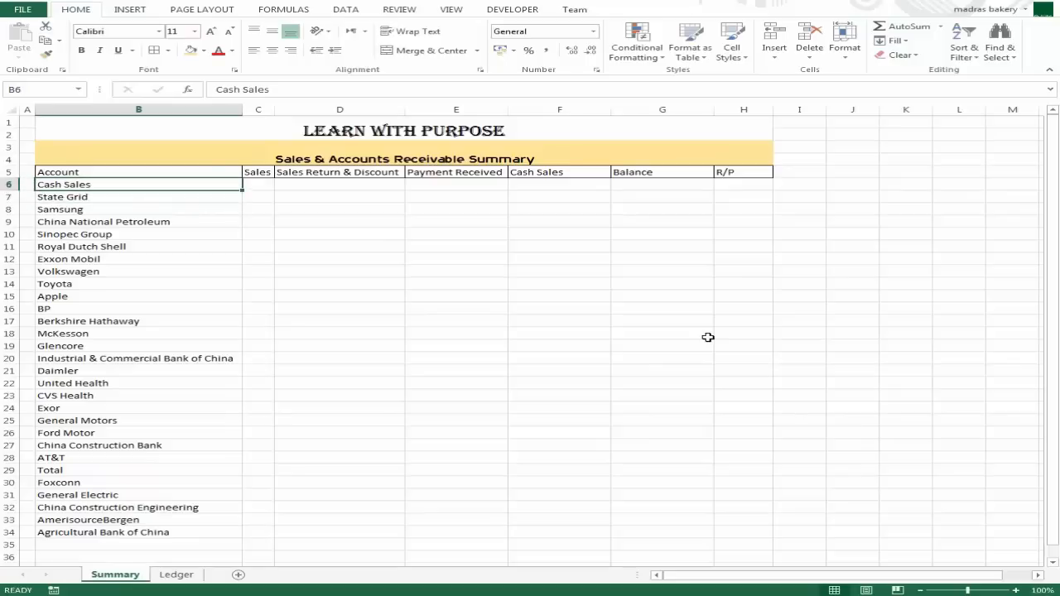
Step: Fill the Cash Sales cell B6 with the light gold of the title band and widen the Sales column
key("Down")
key("Up")
left_click(190, 50)
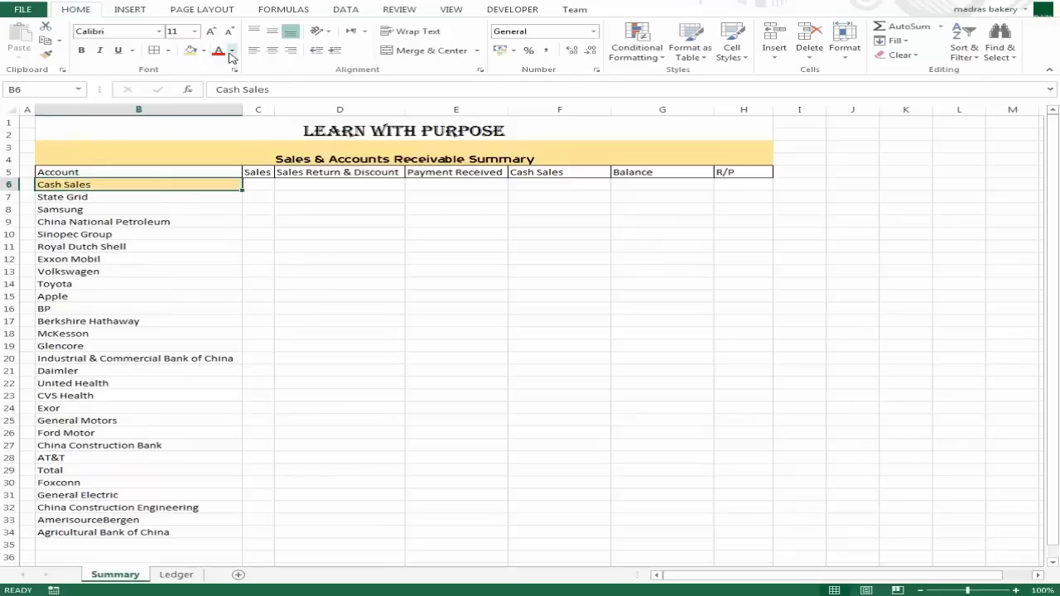
left_click(270, 198)
left_click(138, 183)
left_click_drag(271, 106, 361, 106)
left_click(285, 184)
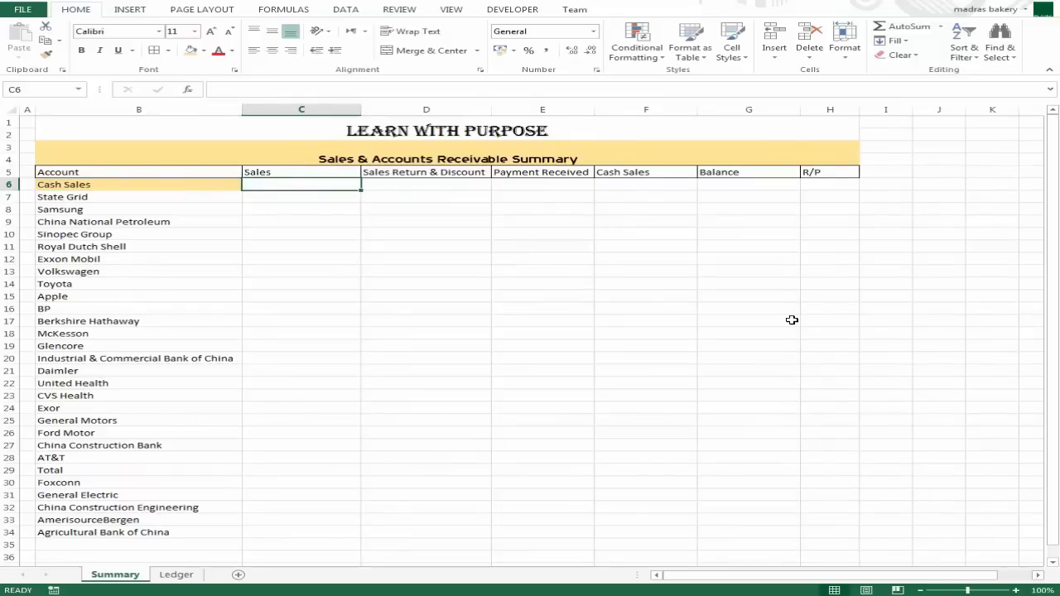
Step: Apply borders to every cell of the summary table, B5:H34
key("Left")
key("Left")
key("Up")
key("Right")
key("Down")
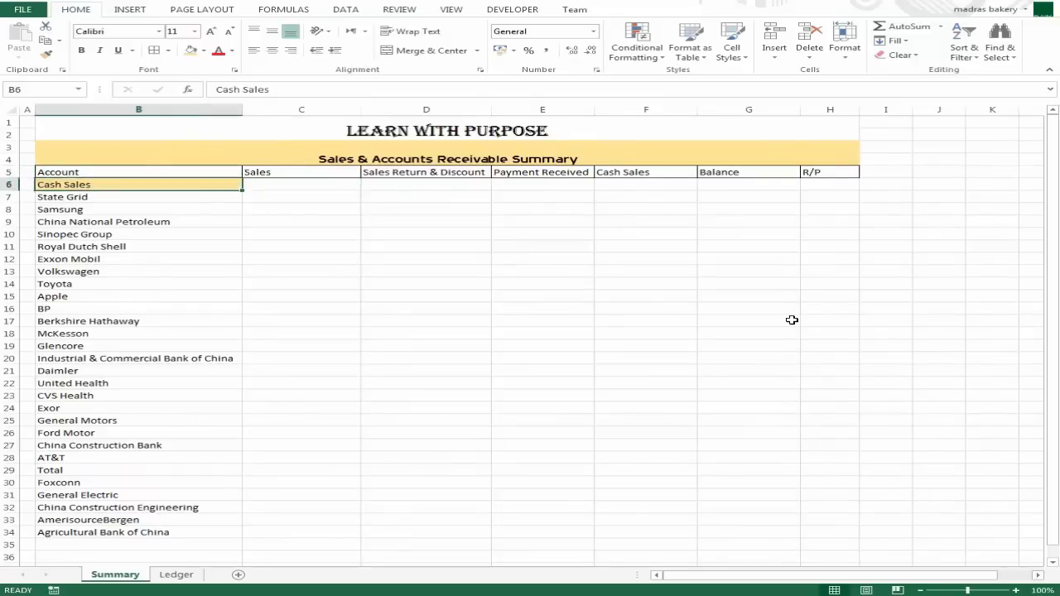
key("Up")
key("Down")
key("Down")
key("Up")
key("Up")
key("shift+Right")
key("shift+Right")
key("shift+Right")
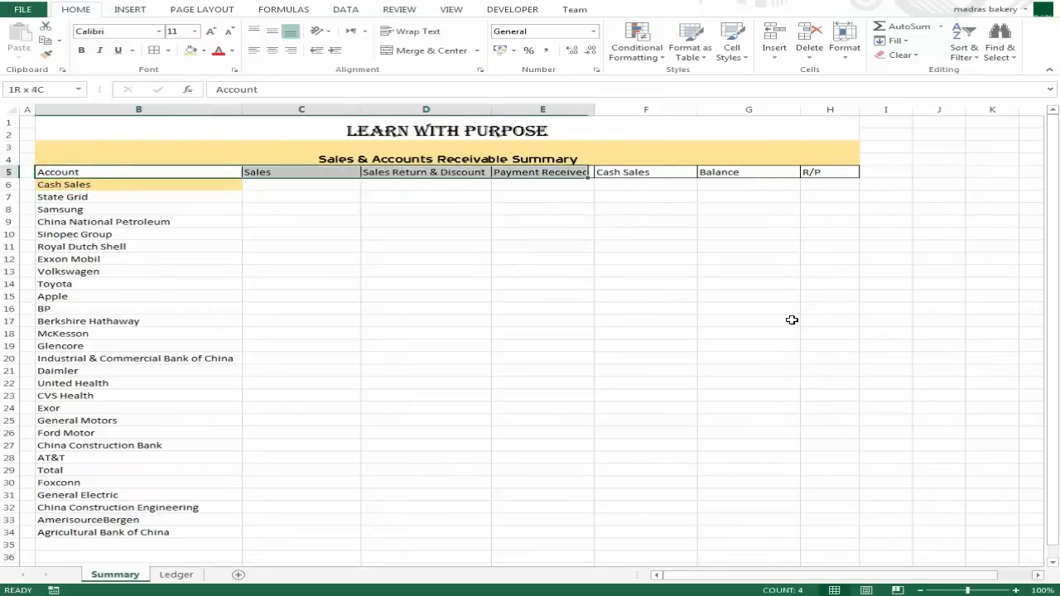
key("shift+Right")
key("shift+Right")
key("shift+Right")
key("shift+Down")
key("shift+Down")
key("shift+Down")
key("shift+Down")
key("shift+Down")
key("shift+Down")
key("shift+Down")
key("shift+Down")
key("shift+Down")
key("shift+Down")
key("shift+Down")
key("shift+Down")
key("shift+Down")
key("shift+Down")
key("shift+Down")
key("shift+Down")
key("shift+Down")
key("shift+Down")
key("shift+Down")
key("shift+Down")
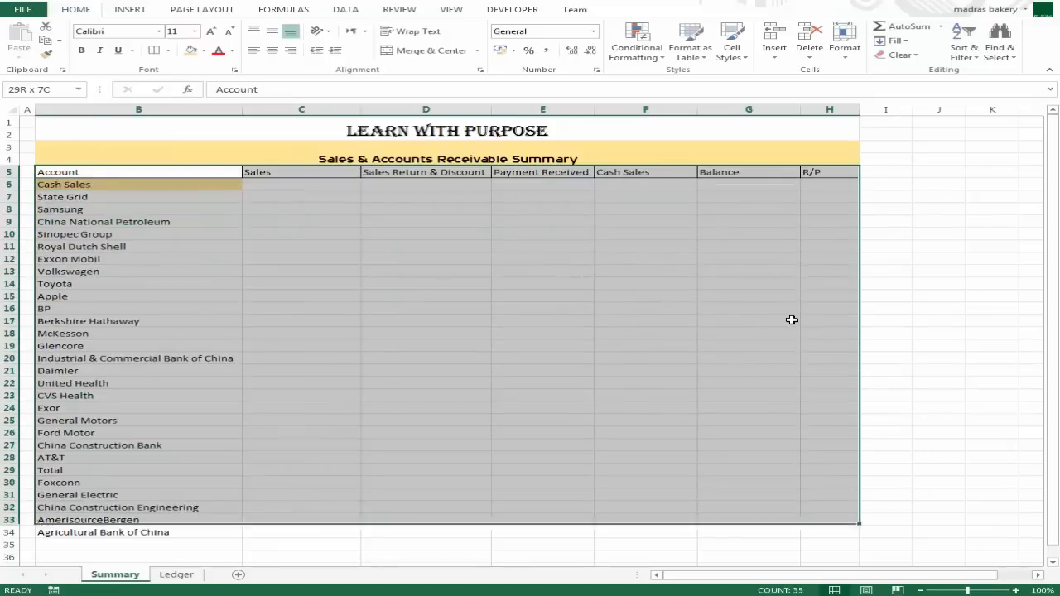
key("shift+Down")
key("shift+Down")
key("shift+Up")
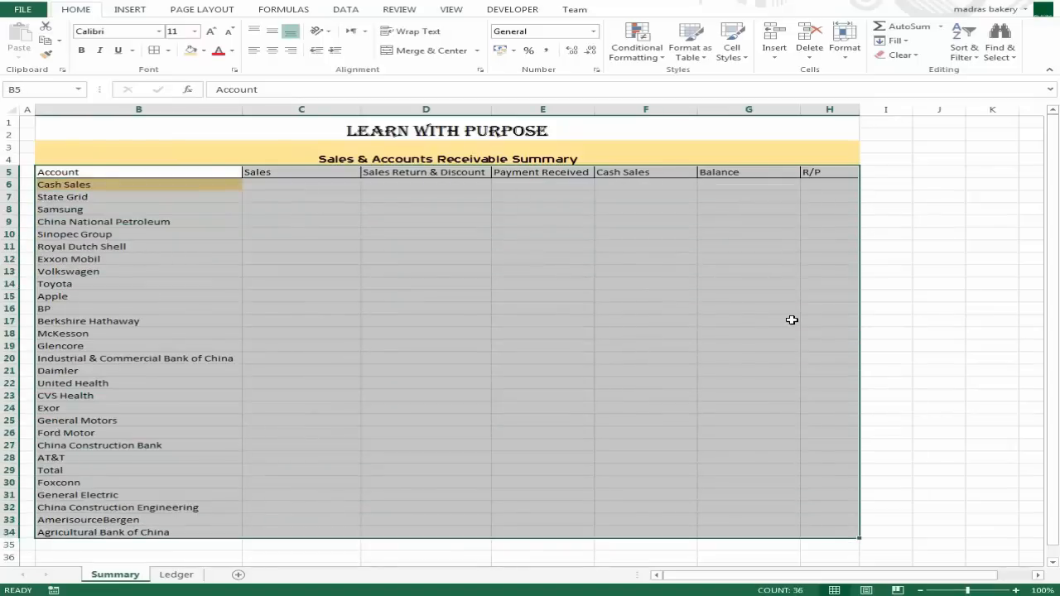
left_click(154, 50)
left_click(346, 274)
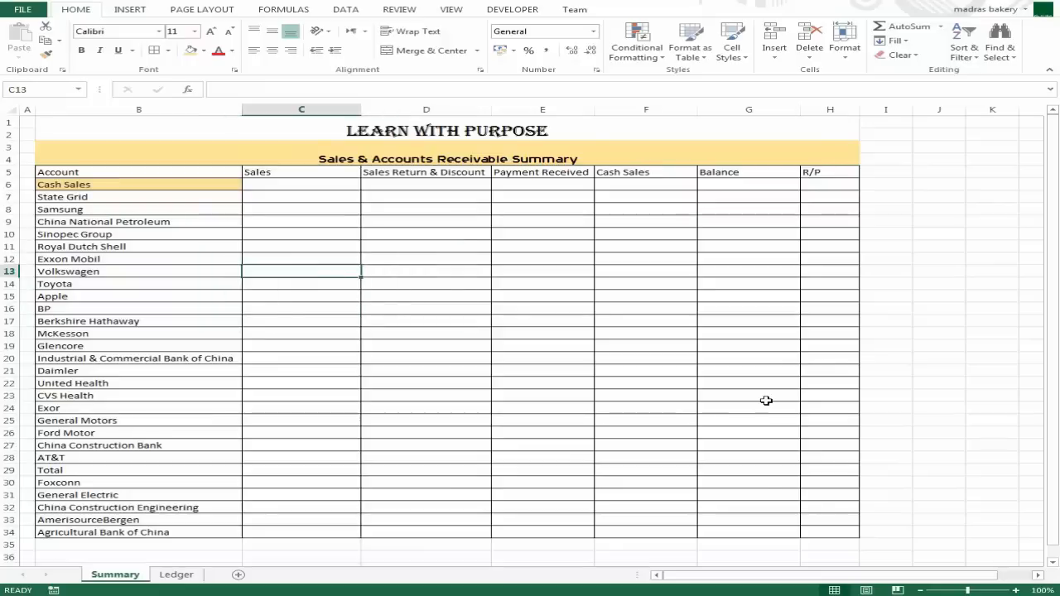
Step: Label the row below the last account with GRAND TOTAL in B35
key("Left")
key("Down")
key("Down")
key("Down")
key("Down")
key("Down")
key("Down")
key("Down")
key("Down")
key("Down")
key("Down")
key("Down")
key("Down")
key("Down")
key("Down")
key("Down")
key("Down")
key("Down")
key("Down")
key("Down")
key("Down")
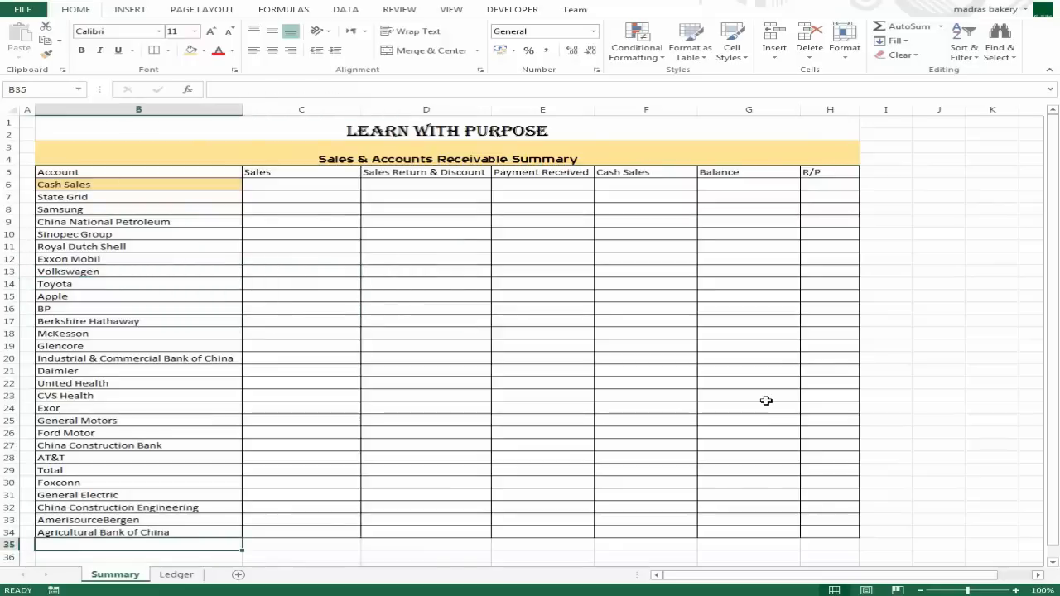
key("Down")
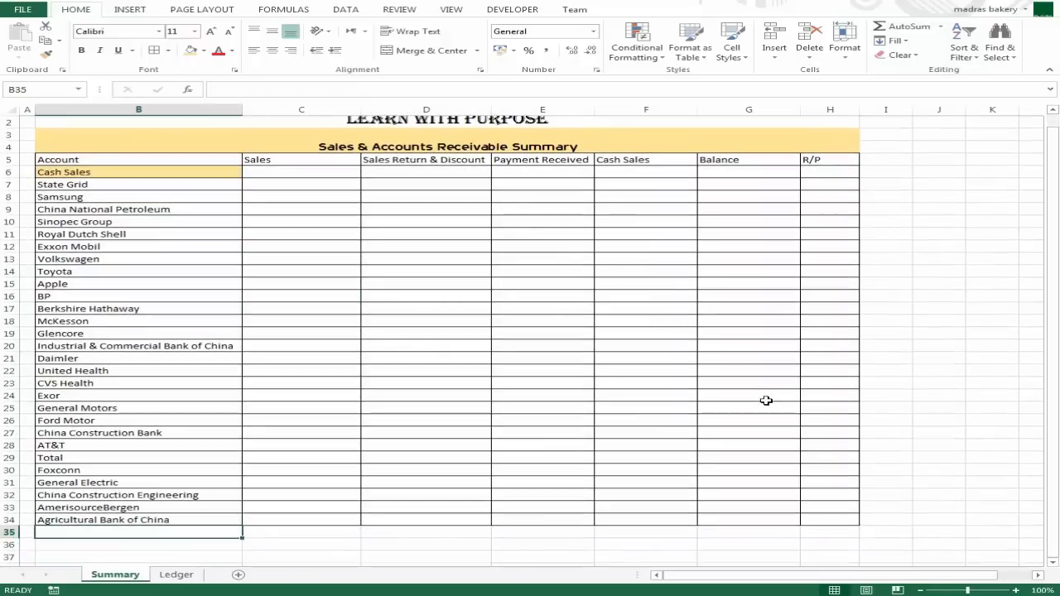
key("Up")
type("grand")
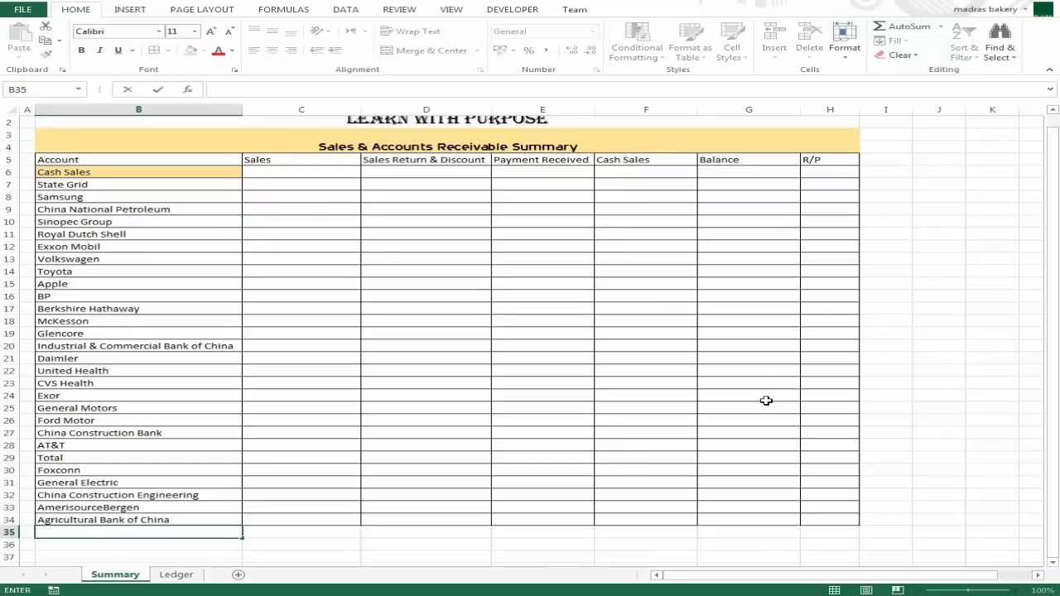
key("BackSpace")
type("R")
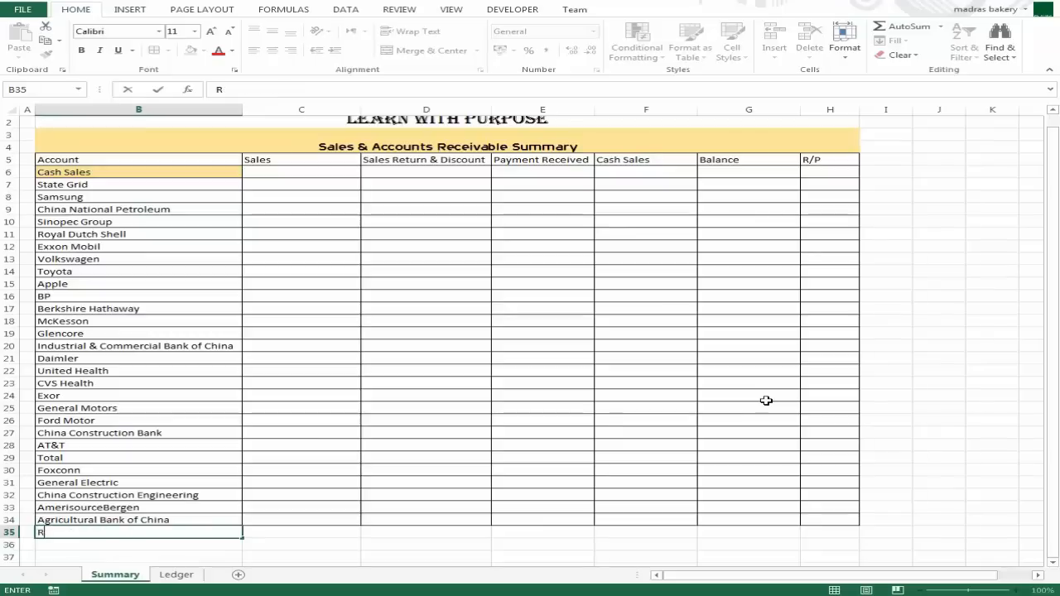
type("GRAN")
key("BackSpace")
key("BackSpace")
key("BackSpace")
key("BackSpace")
key("BackSpace")
type("GRAND T")
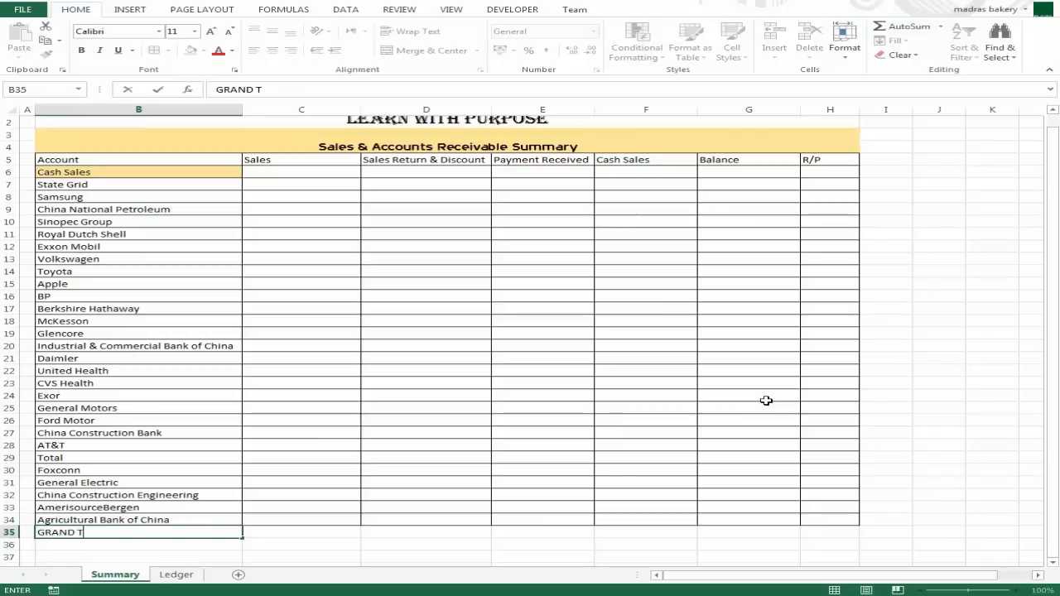
type("OTAL")
key("Tab")
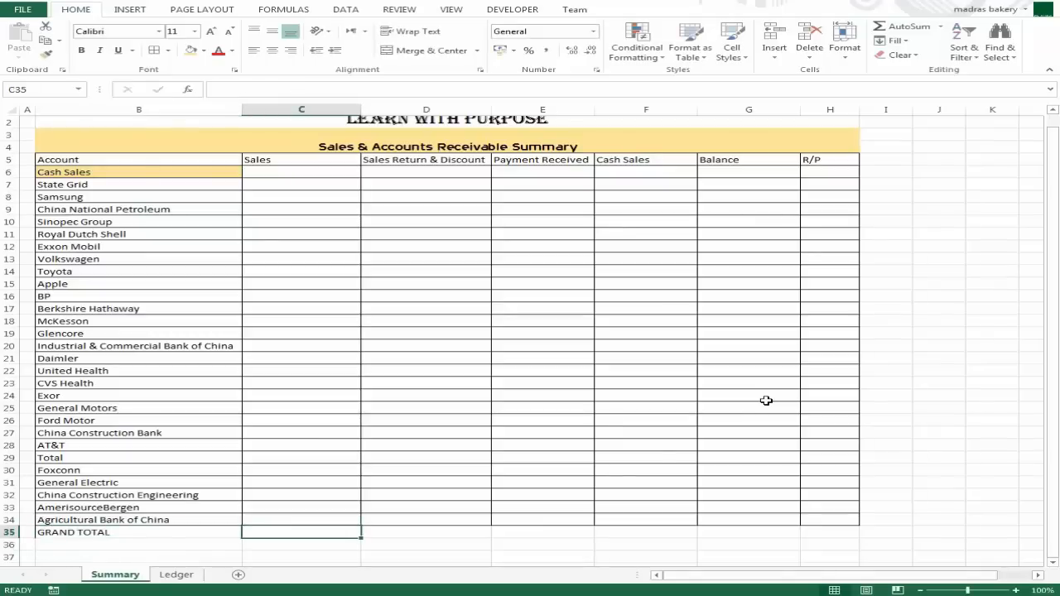
Step: Total the Sales column in C35 with =SUM(C6:C34)
type("=SUM(")
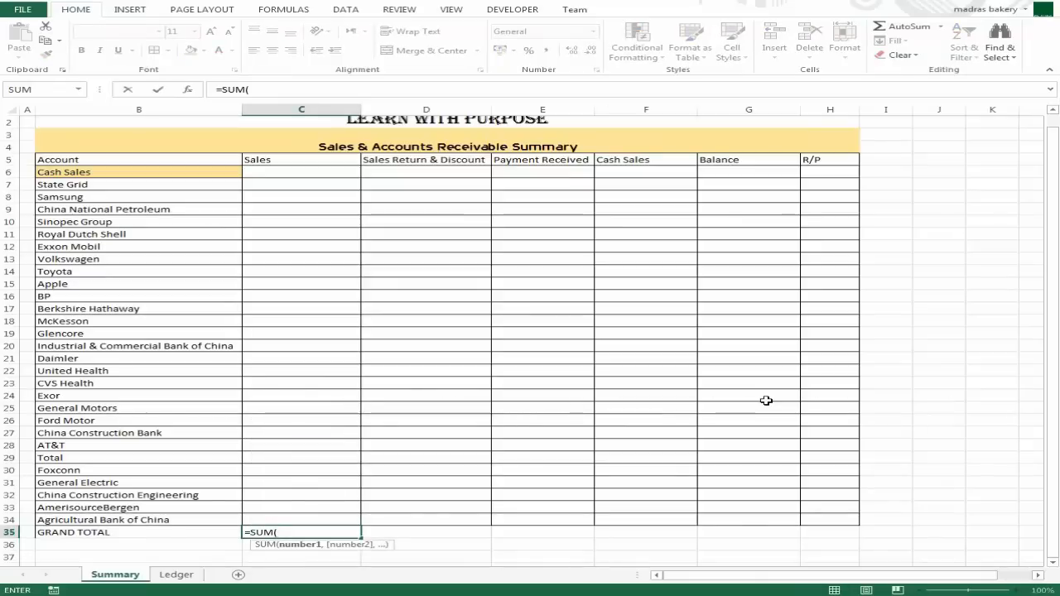
key("Up")
key("shift+Up")
key("shift+Up")
key("shift+Up")
key("shift+Up")
key("shift+Up")
key("shift+Up")
key("shift+Up")
key("shift+Up")
key("shift+Up")
key("shift+Up")
key("shift+Up")
key("shift+Up")
key("shift+Up")
key("shift+Up")
key("shift+Up")
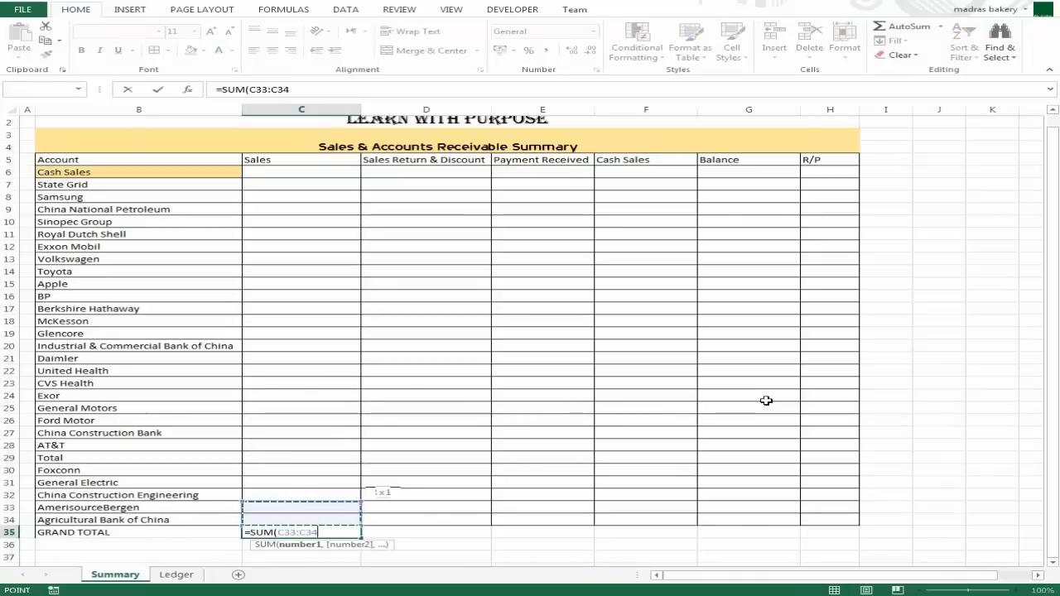
key("shift+Up")
key("shift+Up")
key("shift+Up")
key("shift+Up")
key("shift+Up")
key("shift+Up")
key("shift+Up")
key("shift+Up")
key("shift+Up")
key("shift+Up")
key("shift+Up")
key("shift+Up")
key("shift+Up")
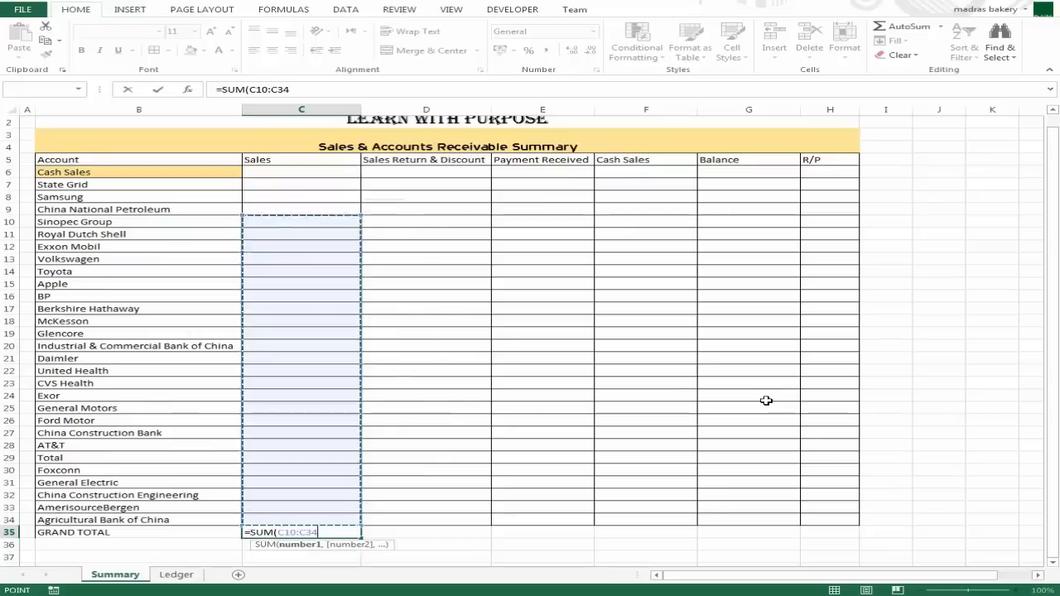
key("Return")
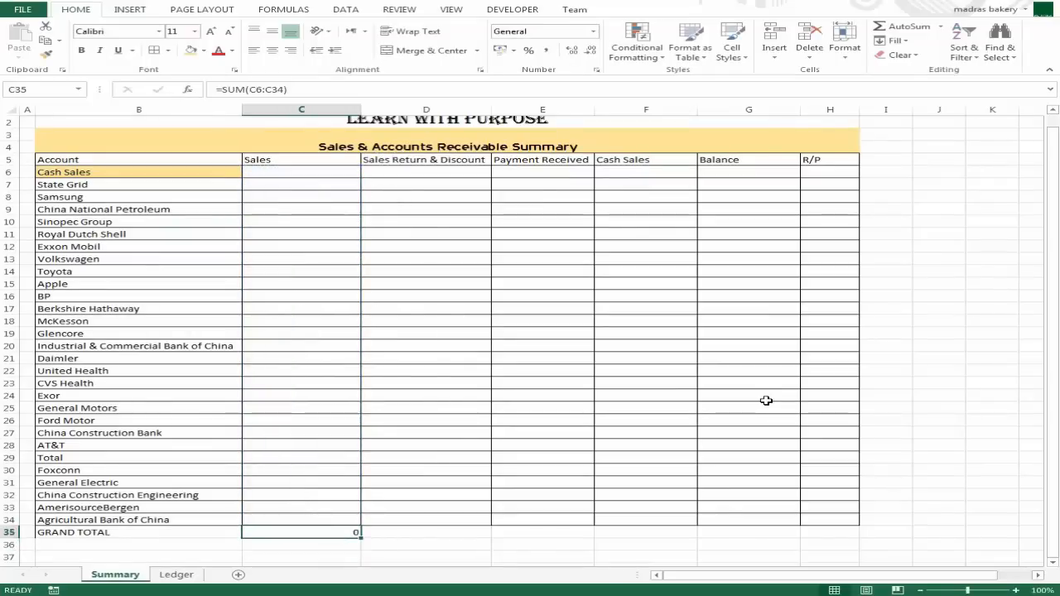
Step: Rename the Sales header in C5 to Credit Sales
key("Up")
key("Up")
key("Up")
key("ctrl+Up")
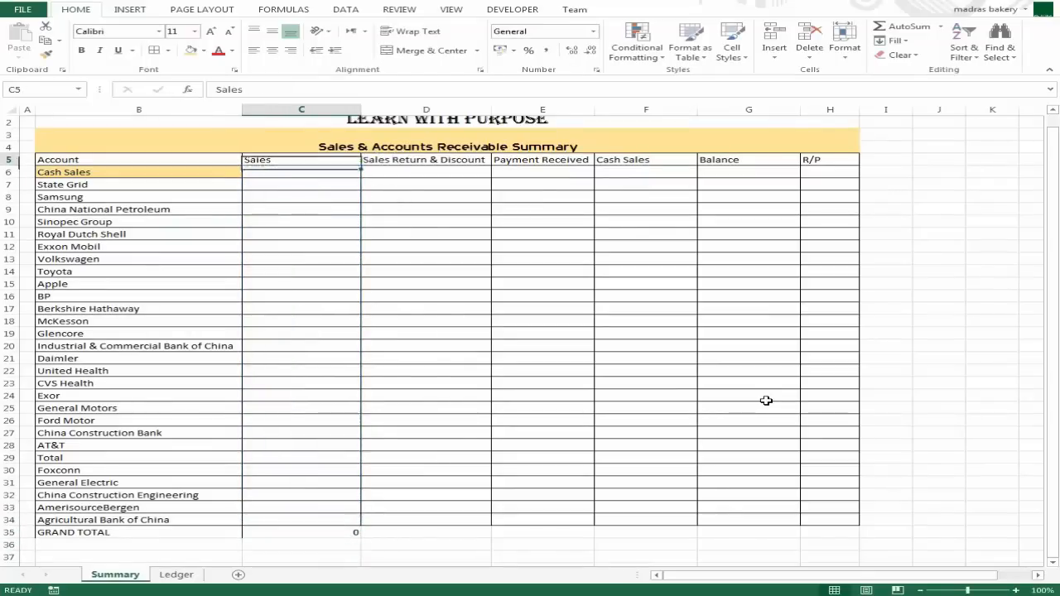
key("Down")
key("F2")
key("Return")
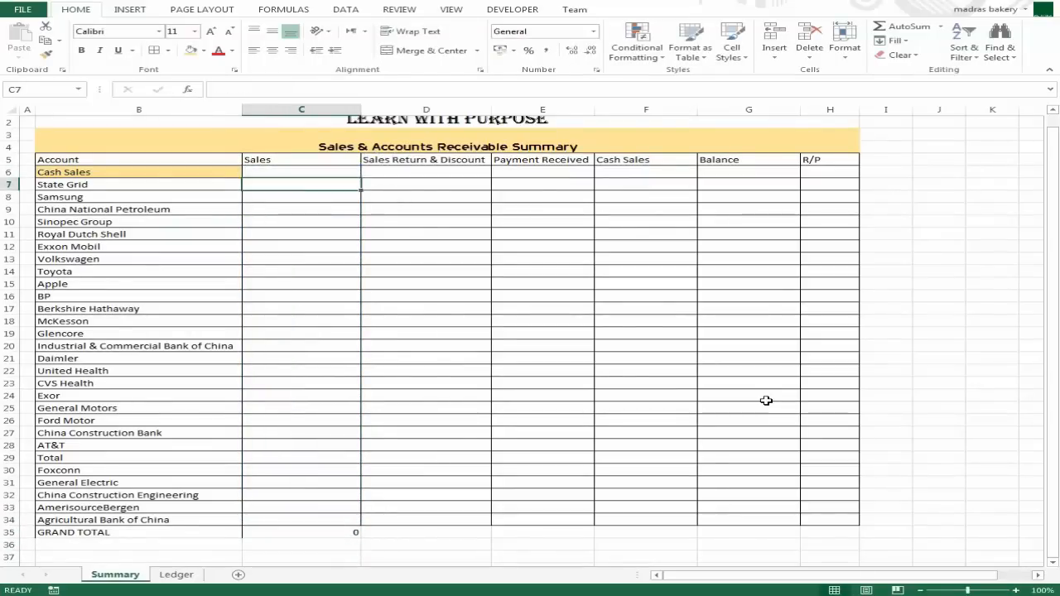
key("Up")
key("Up")
key("F2")
key("Home")
type("CR")
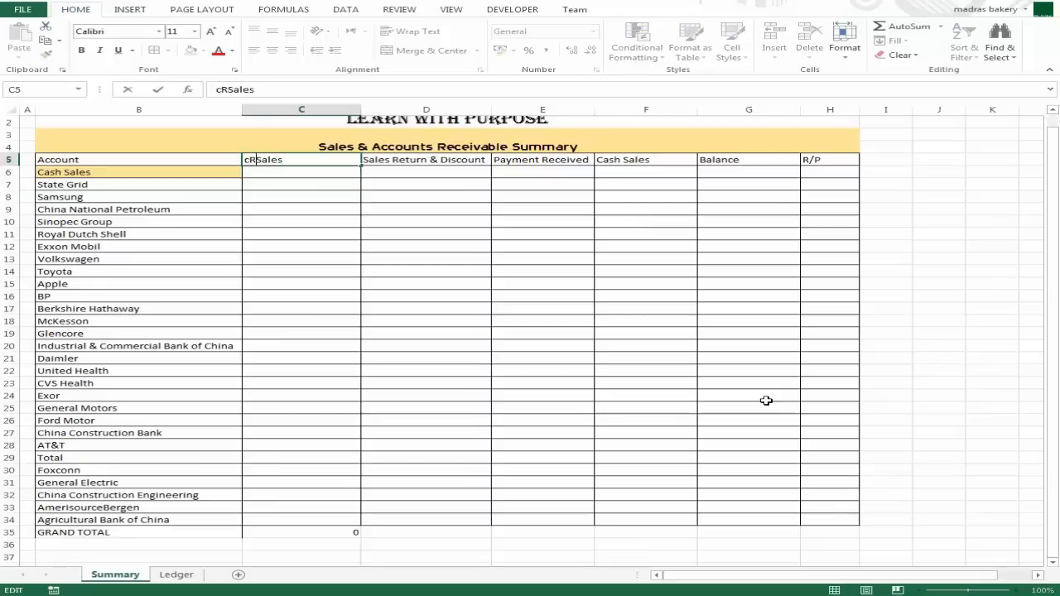
key("BackSpace")
key("BackSpace")
type("CR")
key("BackSpace")
key("BackSpace")
type("CR")
key("BackSpace")
key("BackSpace")
type("Cre")
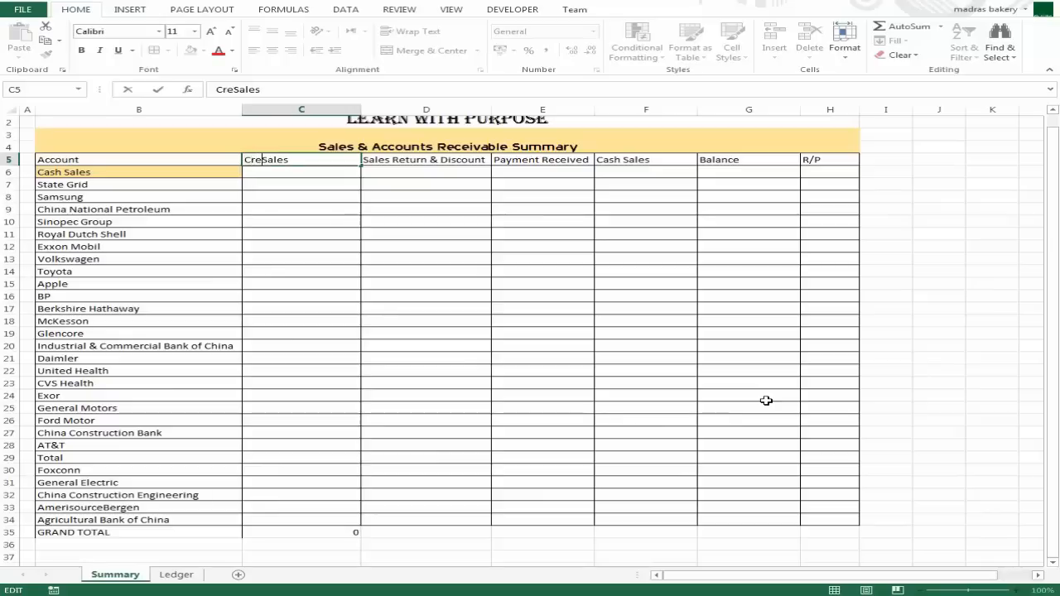
type("dit")
key("ctrl+Return")
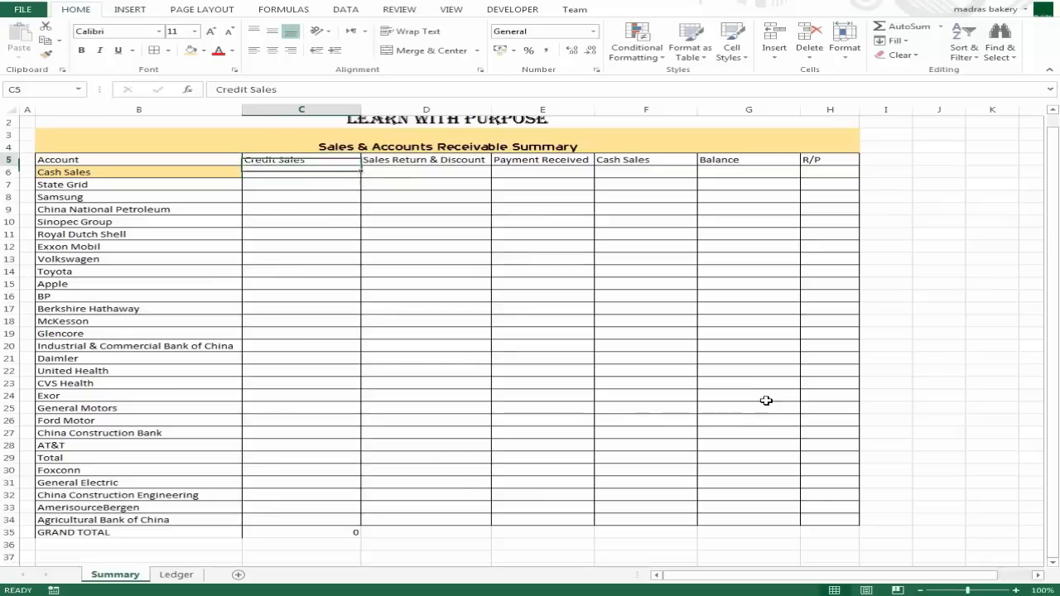
Step: Copy the Credit Sales grand total formula from C35 into D35 under Sales Return & Discount
key("Down")
key("Down")
key("Down")
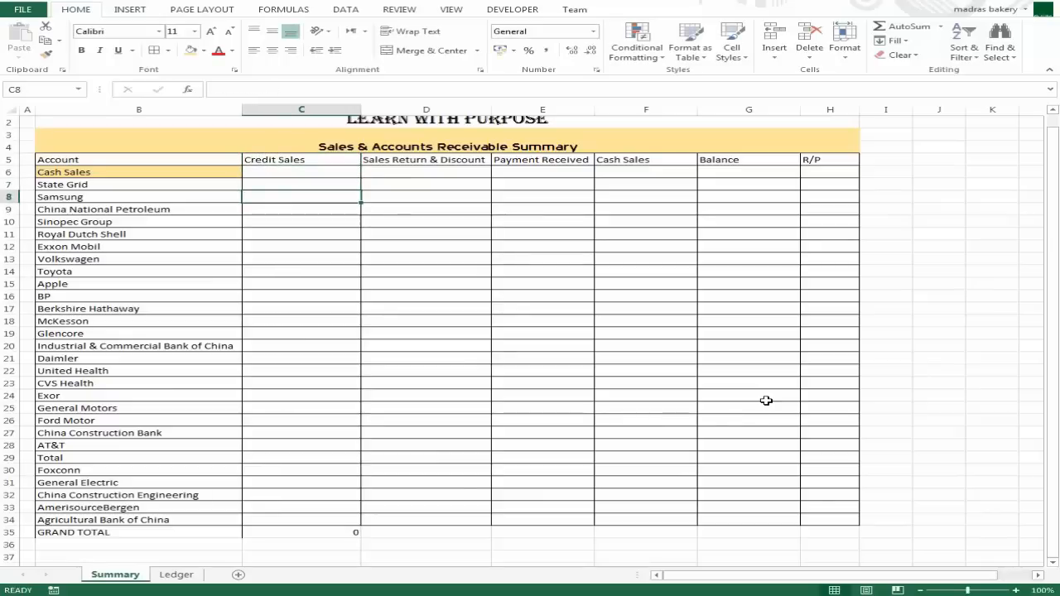
key("ctrl+Down")
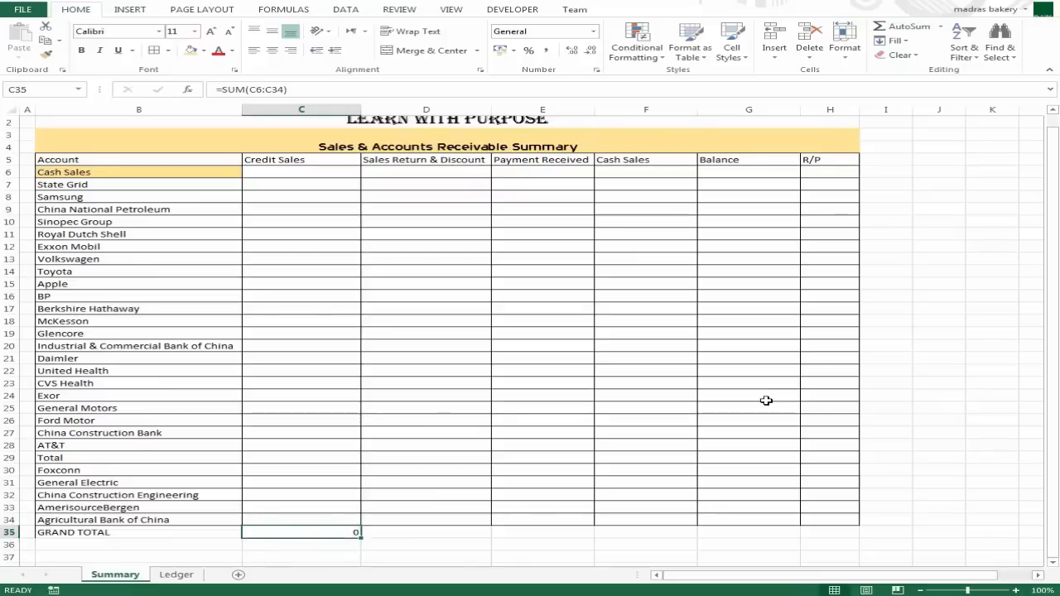
key("F2")
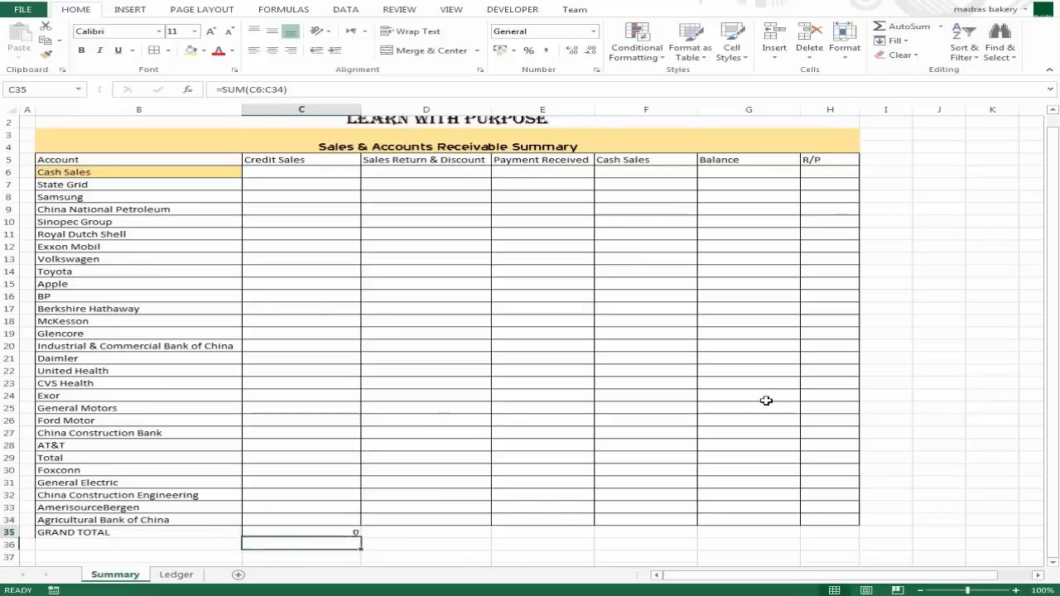
key("Escape")
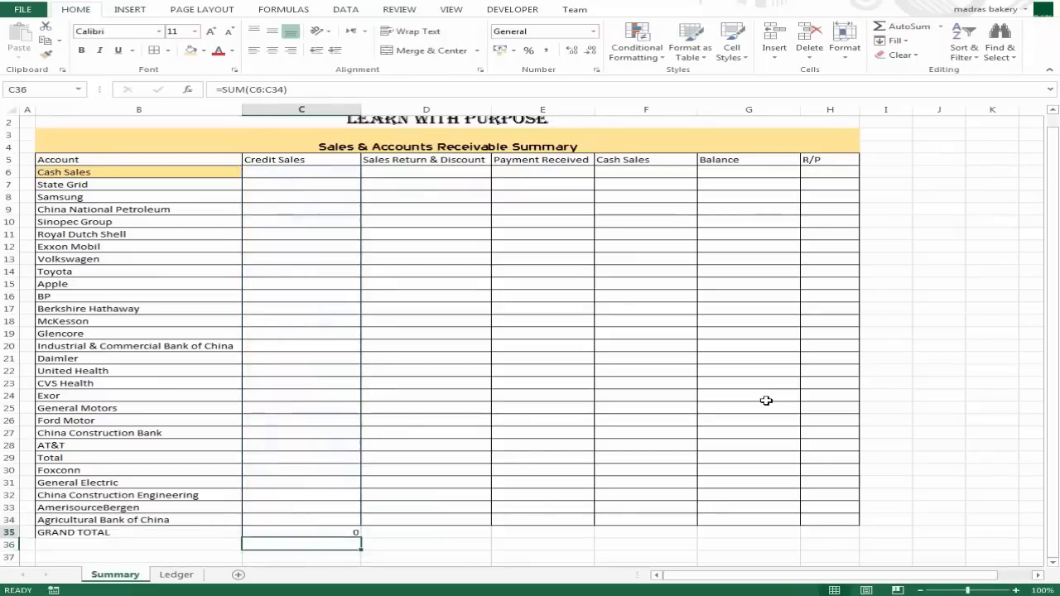
key("ctrl+c")
key("Right")
key("Return")
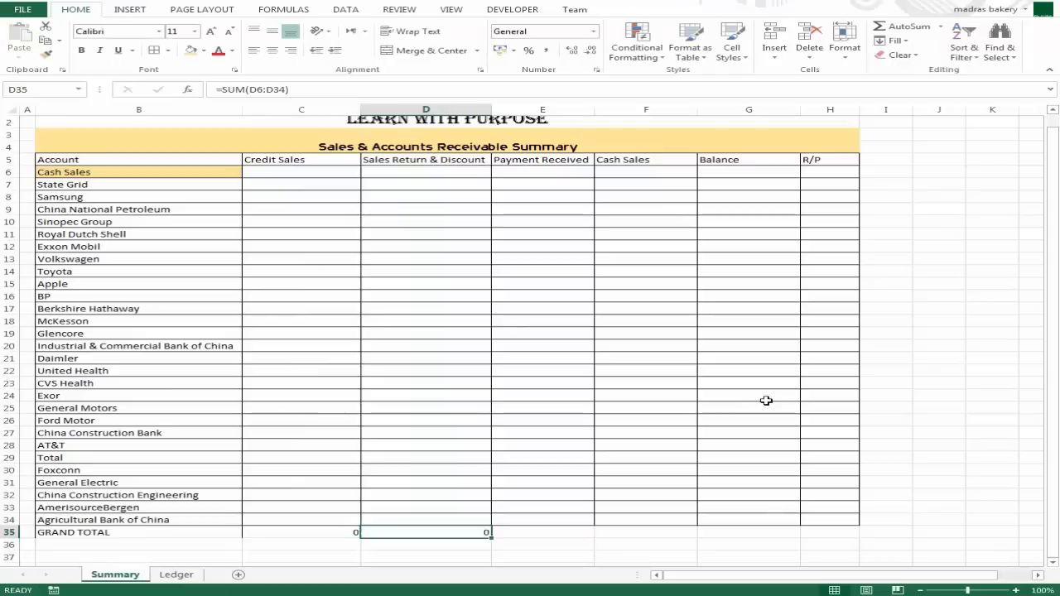
Step: Copy the grand total formula from D35 into E35 under Payment Received
key("ctrl+c")
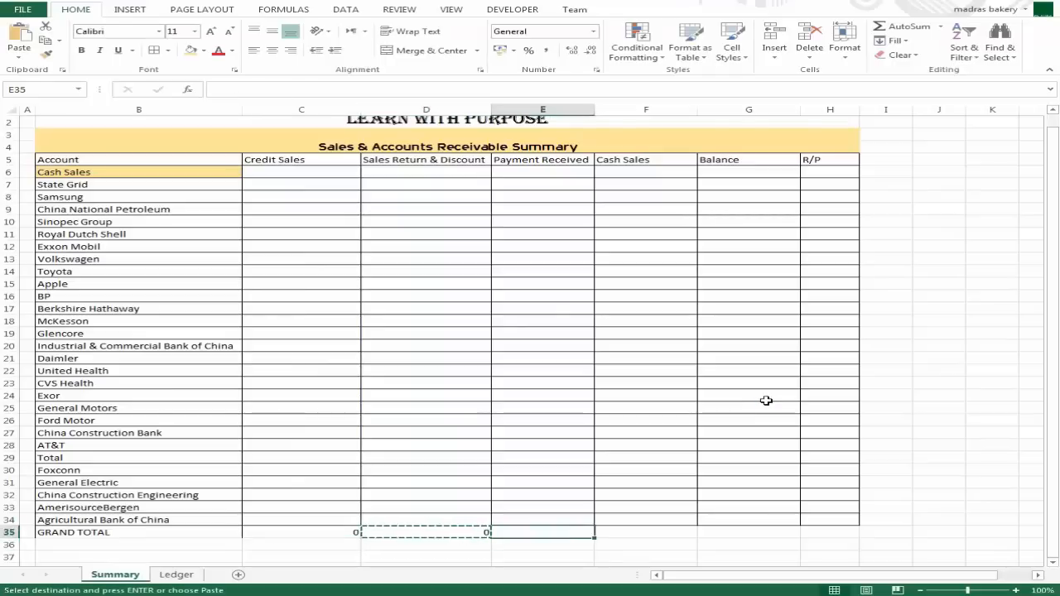
key("Right")
key("Left")
key("Right")
key("Return")
key("Down")
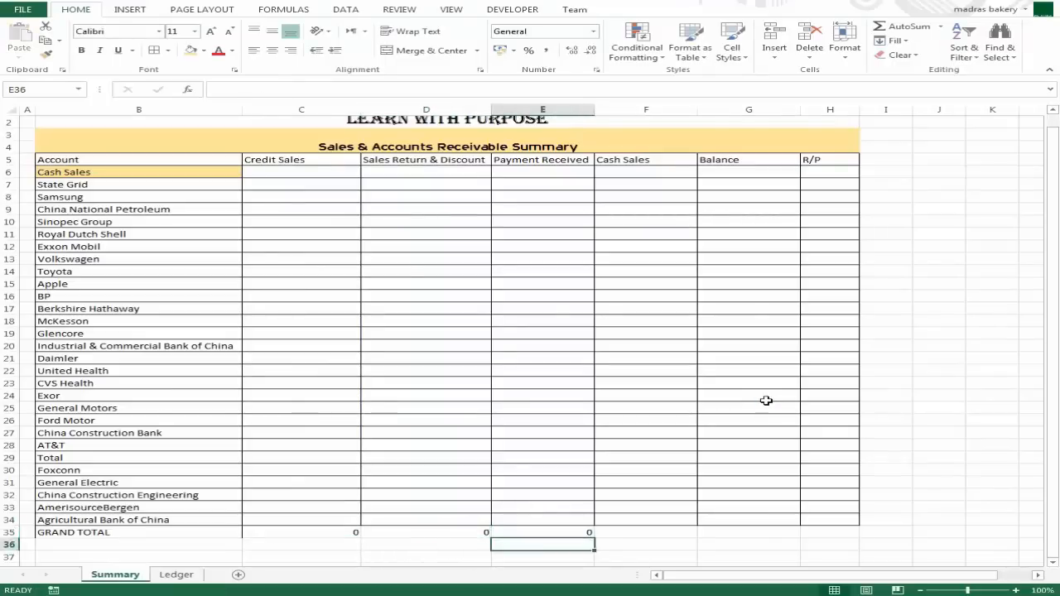
key("Up")
key("Down")
key("Up")
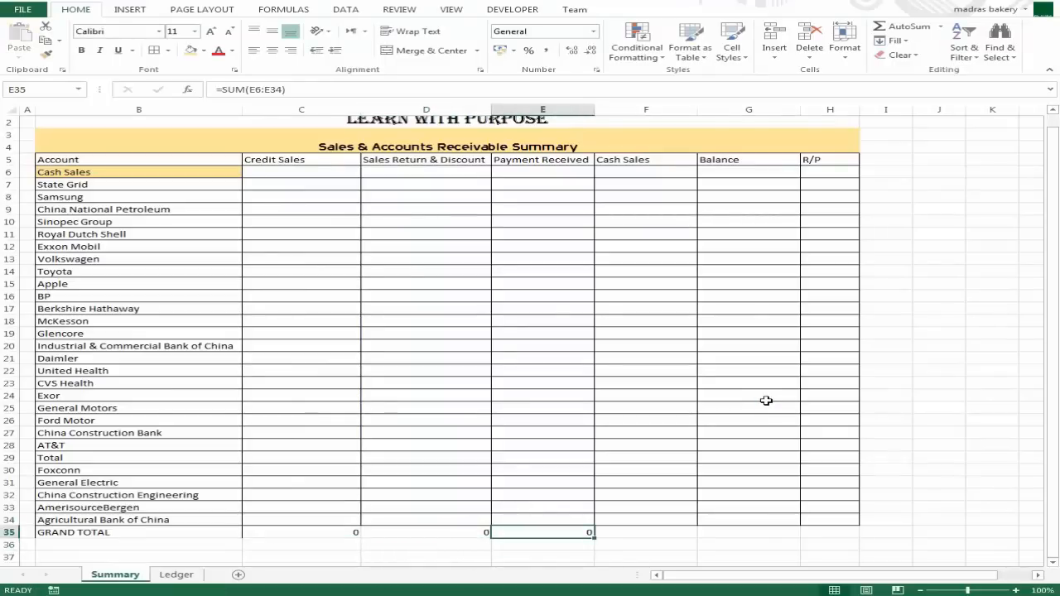
Step: Enter the Payment Received grand total manually in E35 as =SUM(E6:E34)
type("=sum")
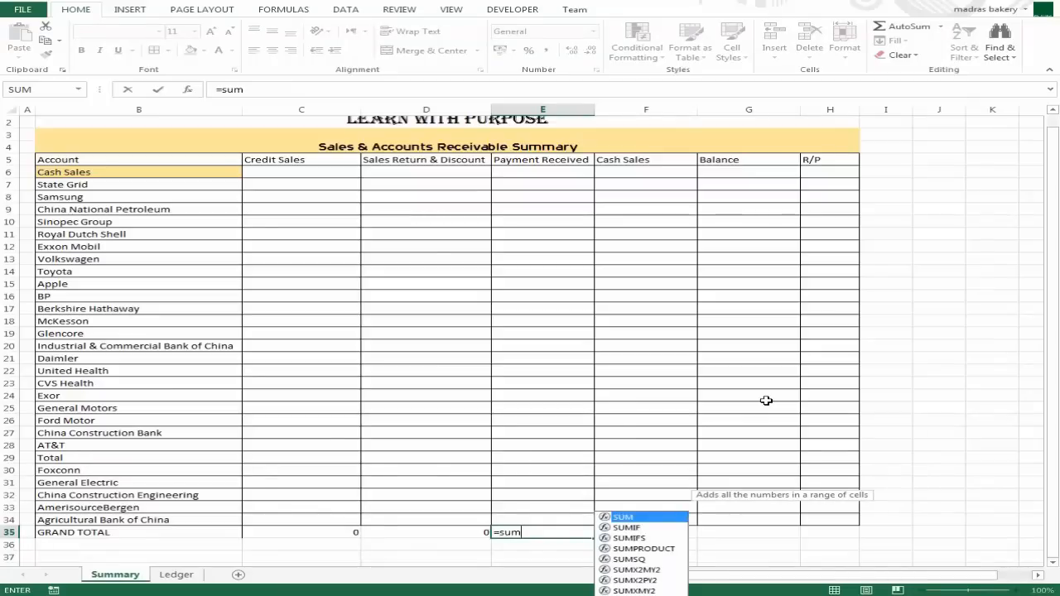
type("(")
key("Up")
key("shift+Up")
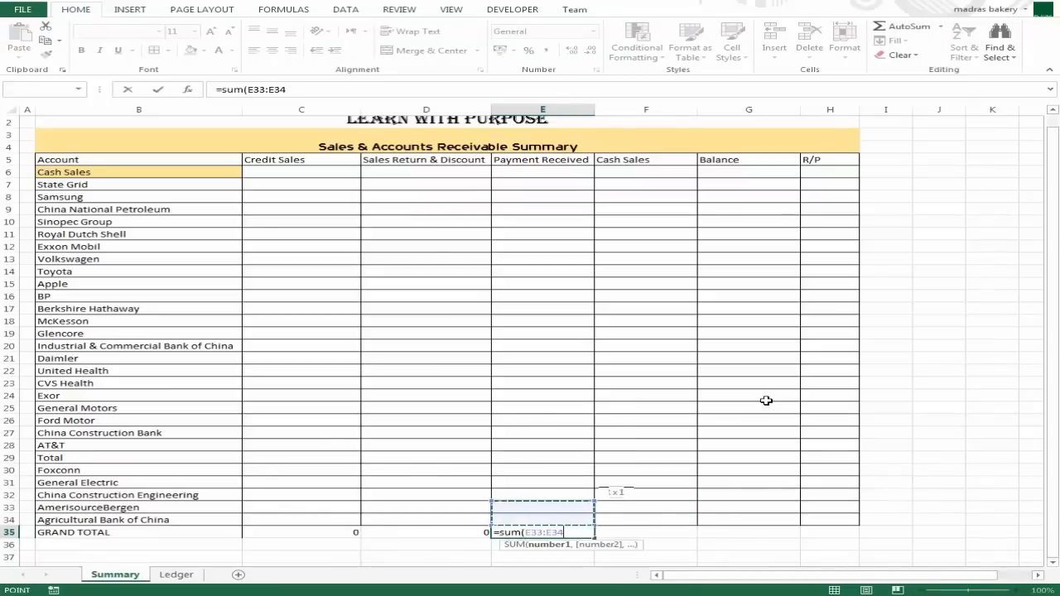
key("shift+Up")
key("shift+Up")
key("shift+Up")
key("shift+Up")
key("shift+Up")
key("shift+Up")
key("shift+Up")
key("shift+Up")
key("shift+Up")
key("shift+Up")
key("shift+Up")
key("shift+Up")
key("shift+Up")
key("shift+Up")
key("shift+Up")
key("shift+Up")
key("shift+Up")
key("shift+Up")
key("shift+Up")
key("shift+Up")
key("ctrl+a")
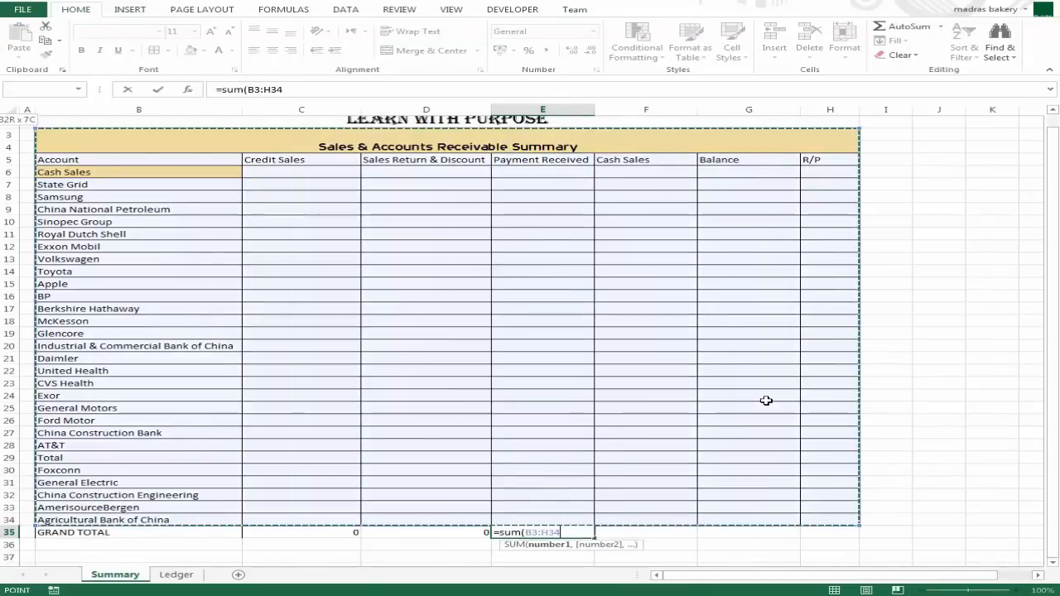
key("Up")
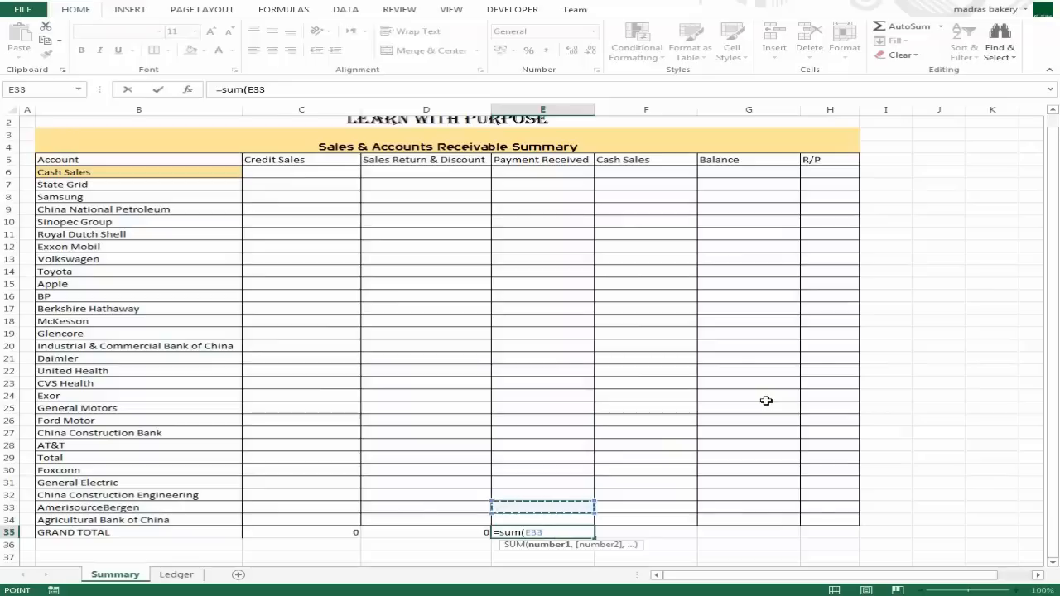
key("shift+Up")
key("shift+Up")
key("shift+Up")
key("shift+Up")
key("shift+Up")
key("shift+Up")
key("shift+Up")
key("shift+Up")
key("shift+Up")
key("shift+Up")
key("shift+Up")
key("shift+Up")
key("shift+Up")
key("shift+Up")
key("shift+Up")
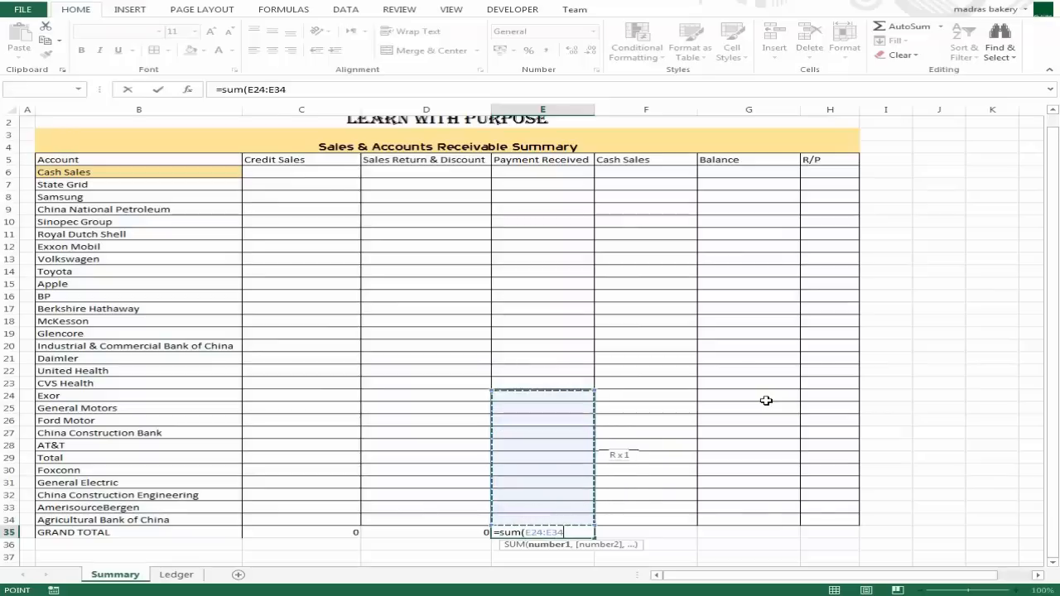
key("shift+Up")
key("shift+Up")
key("shift+Up")
key("shift+Up")
key("shift+Up")
key("shift+Up")
key("shift+Up")
key("shift+Up")
key("shift+Up")
key("shift+Up")
key("shift+Up")
key("shift+Up")
key("shift+Up")
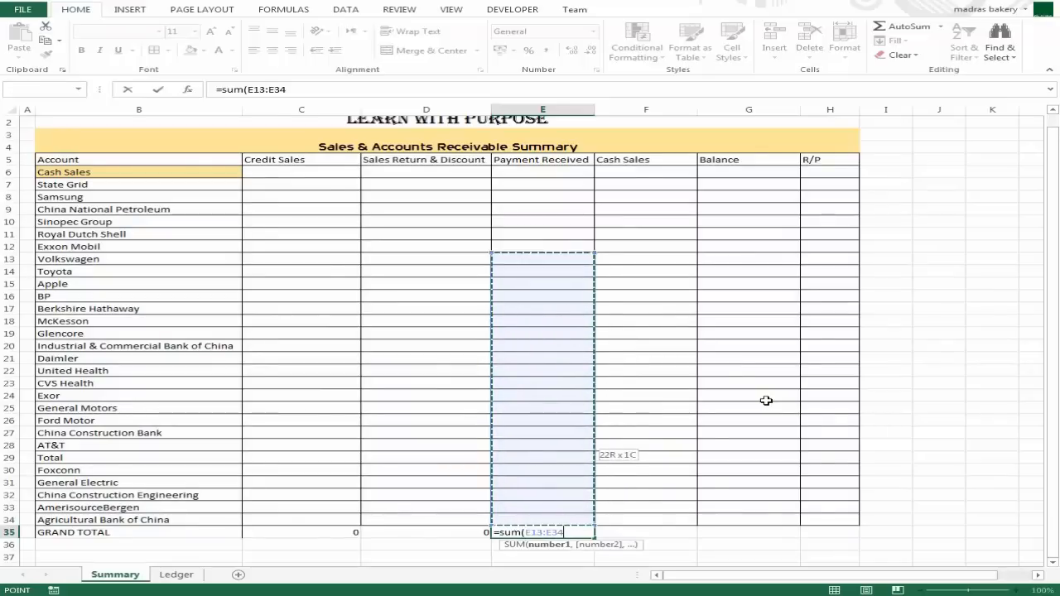
key("ctrl+a")
key("shift+Down")
key("shift+Down")
key("shift+Down")
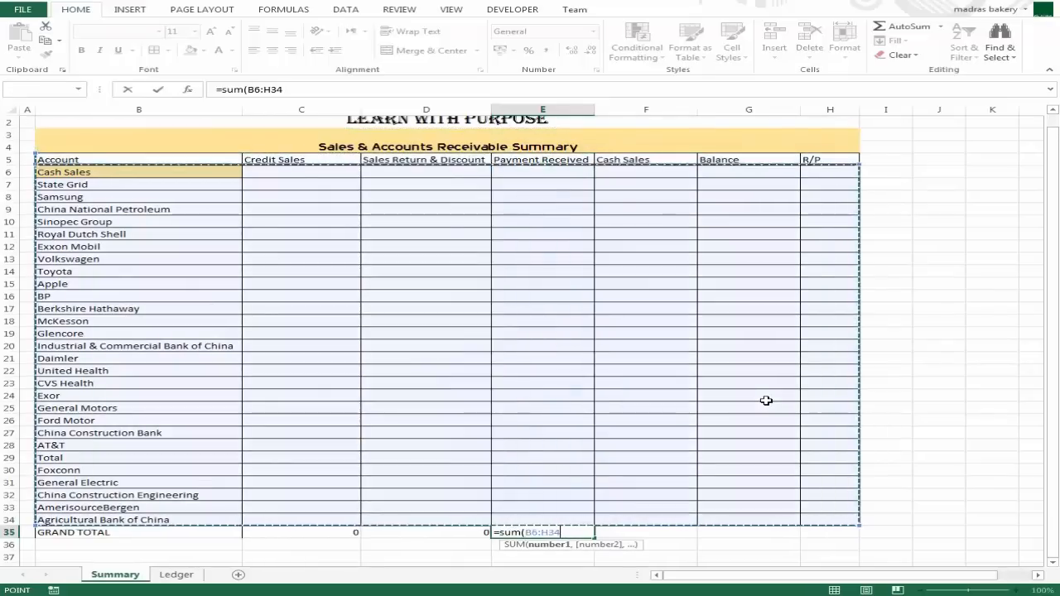
key("shift+Right")
key("shift+Right")
key("shift+Right")
key("shift+Right")
key("shift+Right")
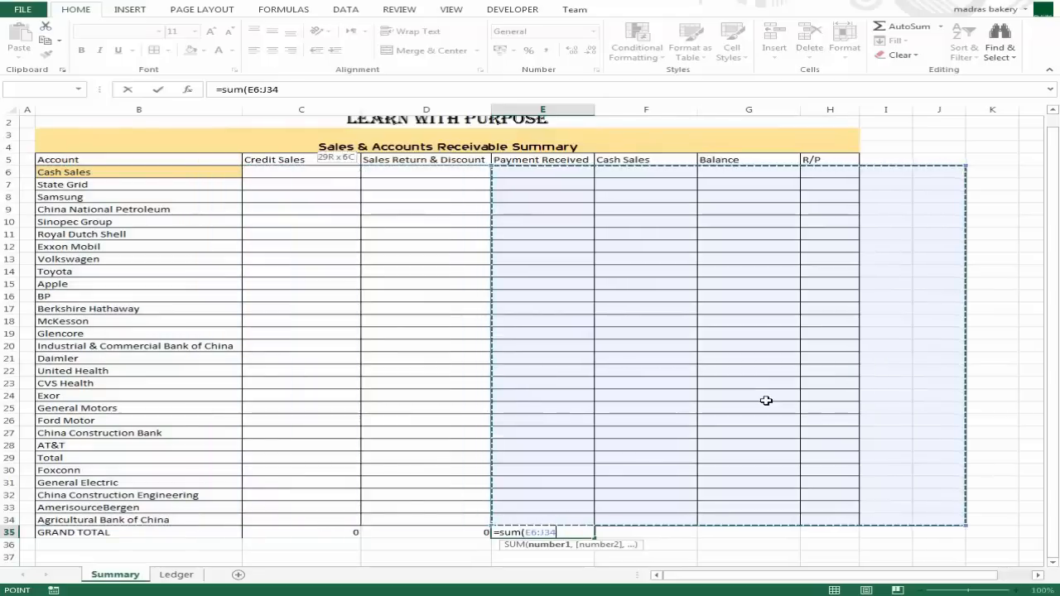
key("shift+Left")
key("shift+Left")
key("shift+Left")
key("shift+Left")
key("shift+Left")
key("shift+Left")
key("shift+Right")
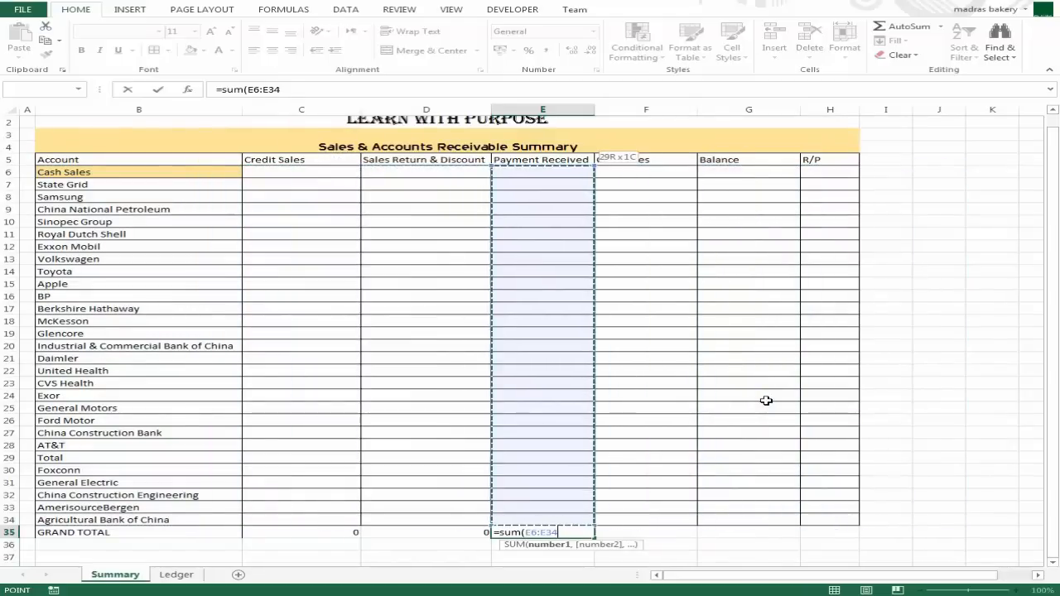
type(")")
key("Return")
Step: Copy the Sales Return & Discount grand total formula from D35 over E35 under Payment Received
key("Up")
key("Left")
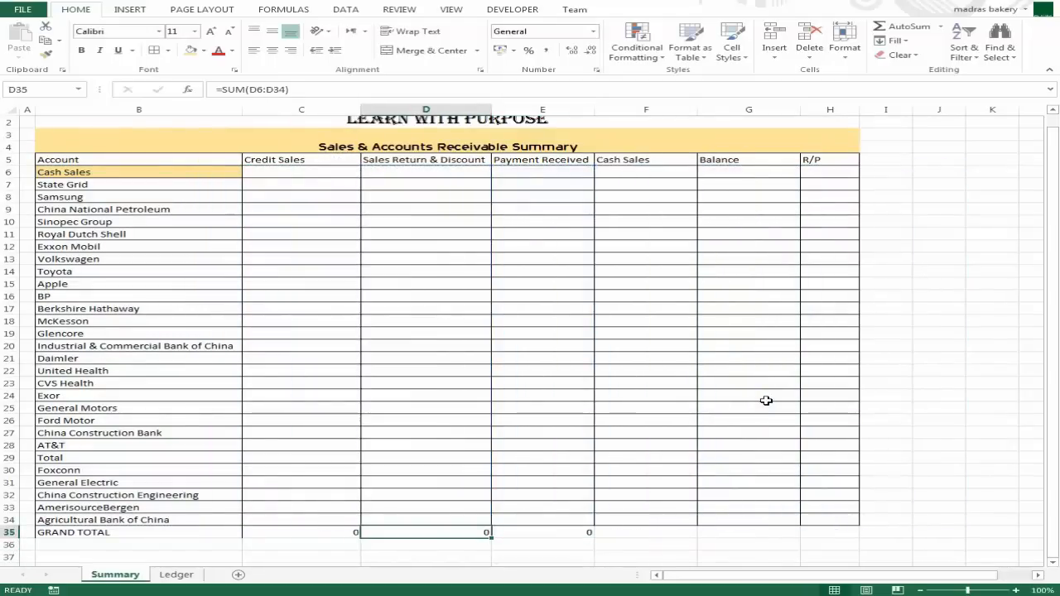
key("ctrl+c")
key("Right")
key("Return")
key("Down")
key("Down")
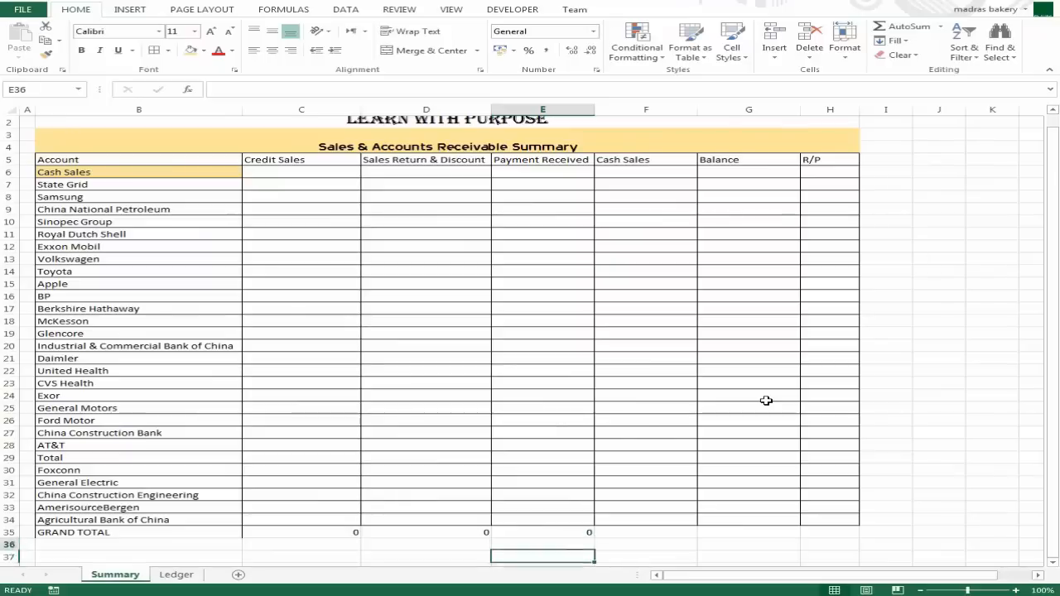
Step: Copy the Payment Received grand total formula from E35 into F35 under Cash Sales
key("Up")
key("Up")
key("Up")
key("Right")
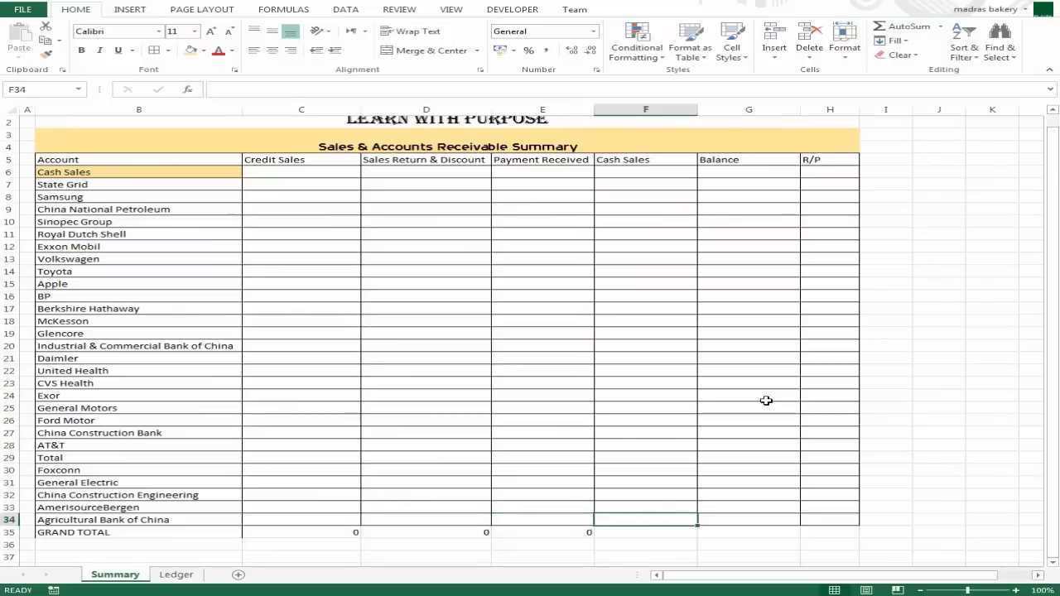
key("Down")
key("Left")
key("ctrl+c")
key("Right")
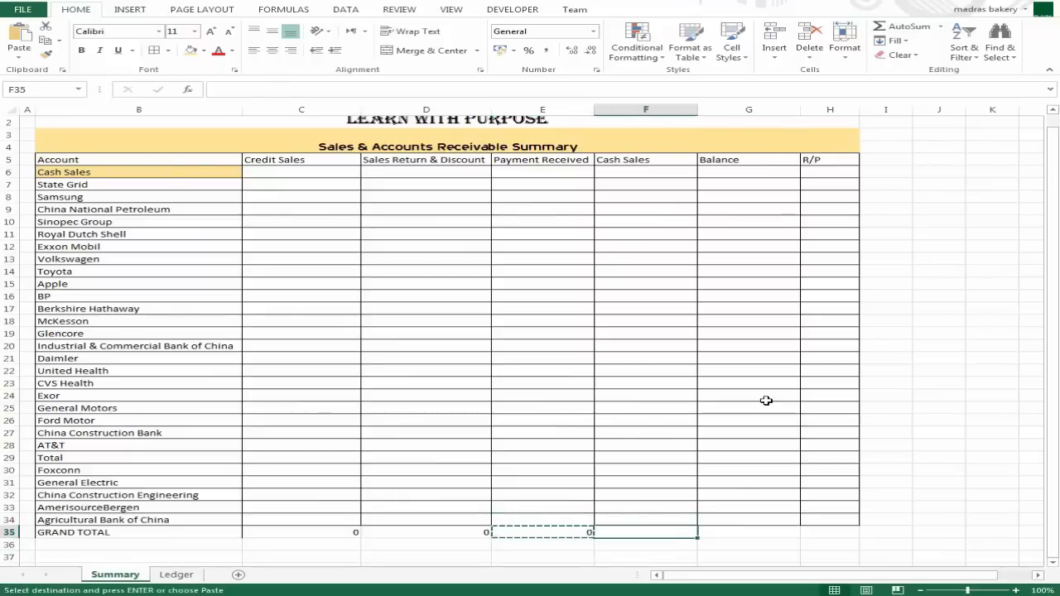
key("Return")
key("Right")
key("Up")
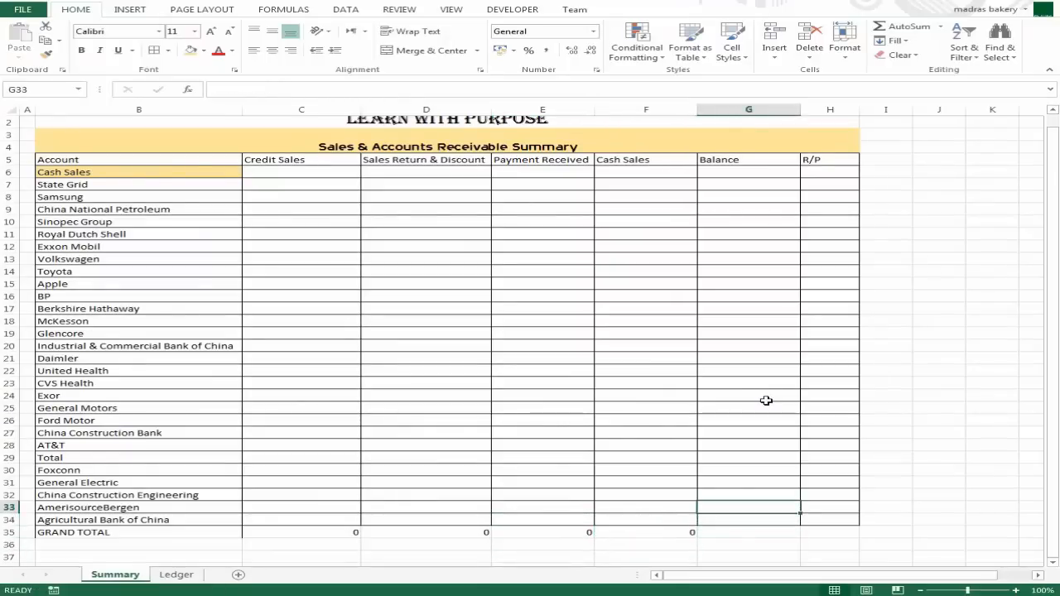
key("ctrl+Up")
key("Down")
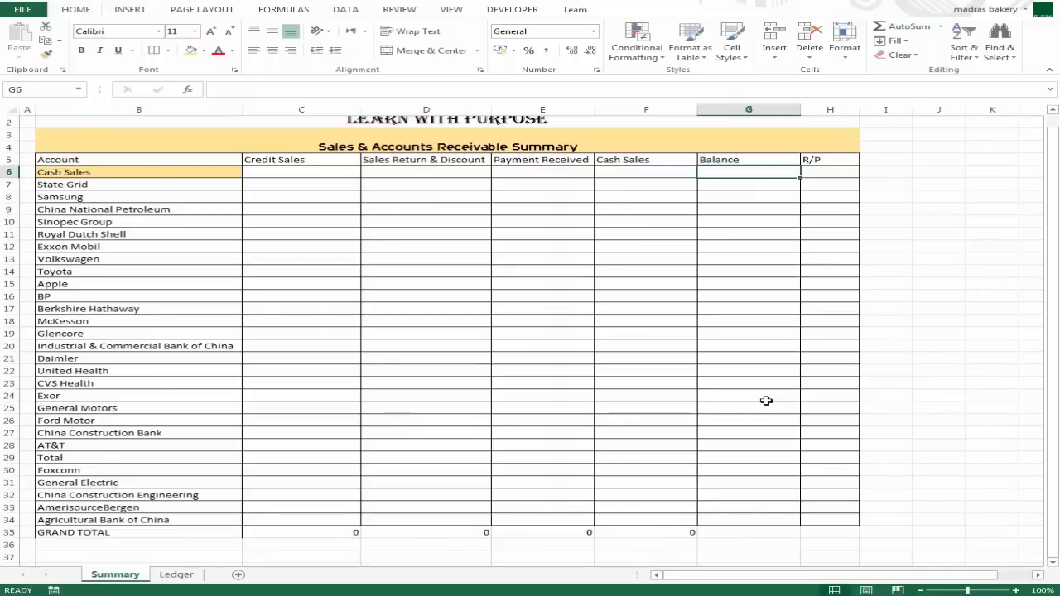
key("F2")
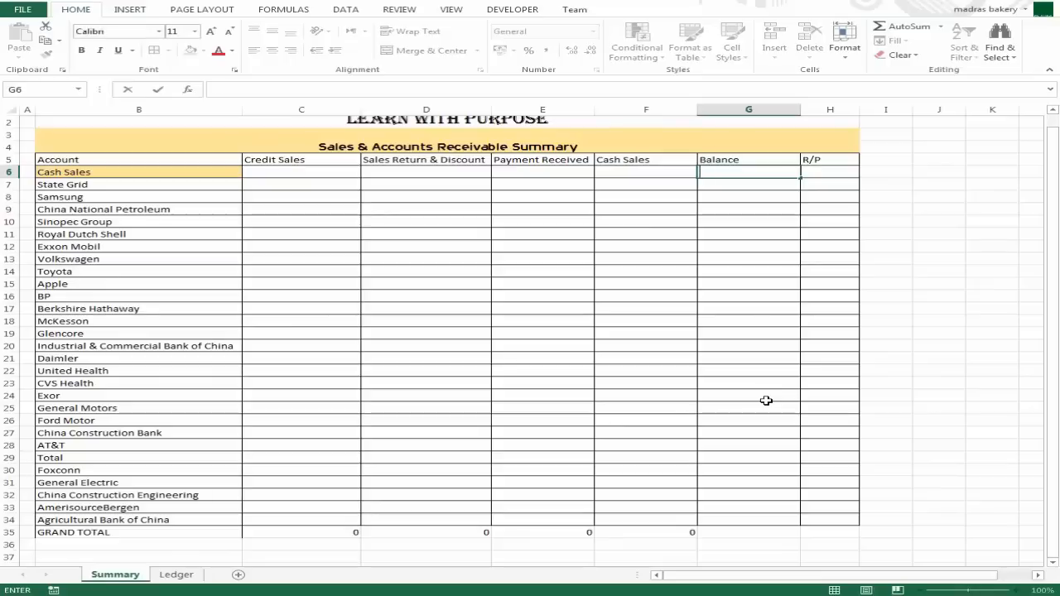
key("Return")
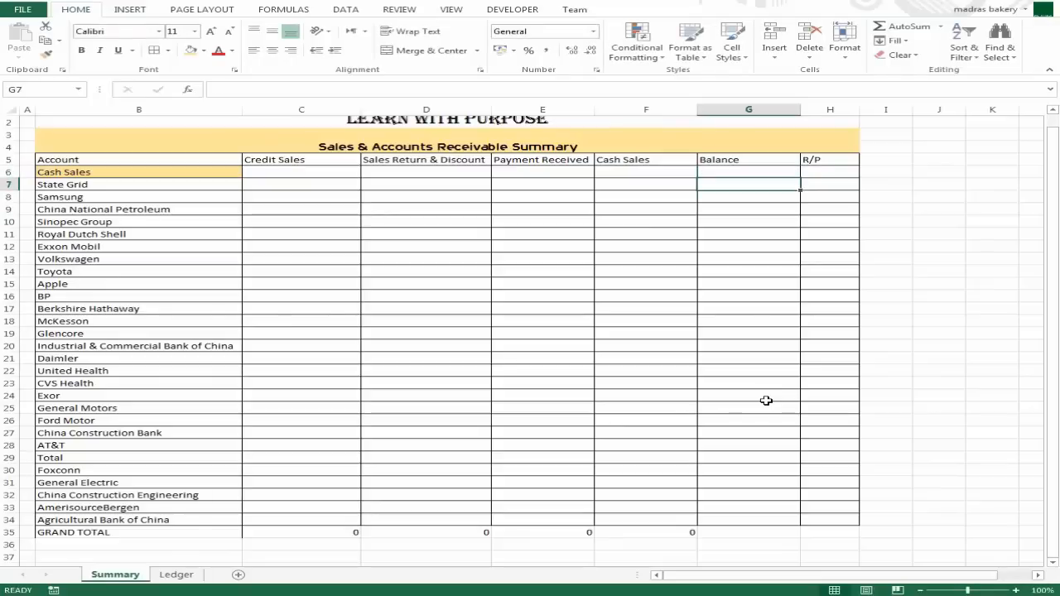
Step: Fill the whole Cash Sales row, B6:H6, with the light orange used on its account cell
key("Up")
key("Left")
key("Left")
key("Left")
key("Left")
key("Left")
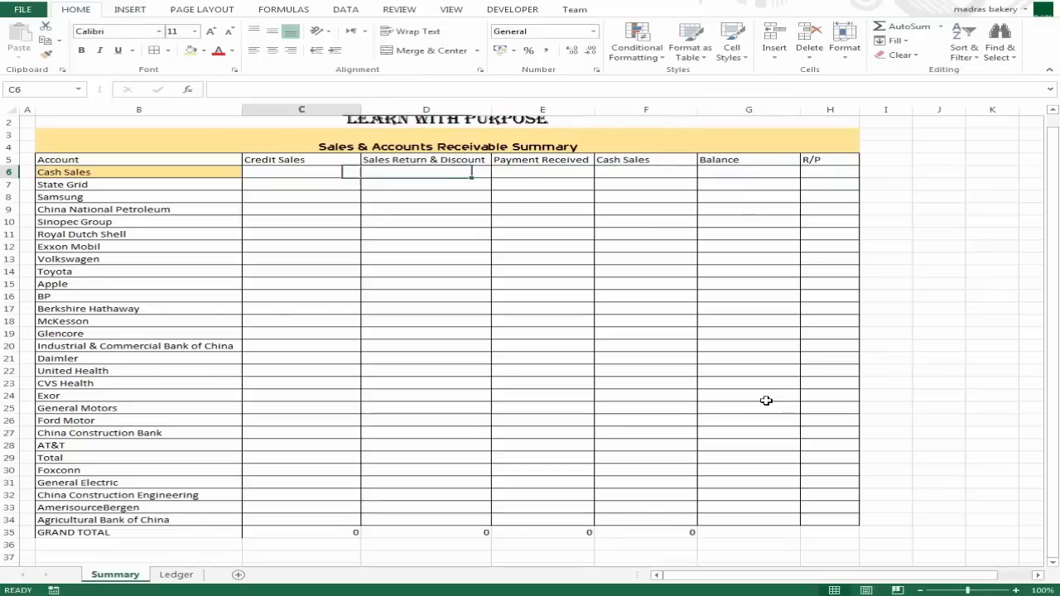
key("shift+Right")
key("shift+Right")
key("shift+Right")
key("shift+Right")
key("shift+Right")
key("shift+Right")
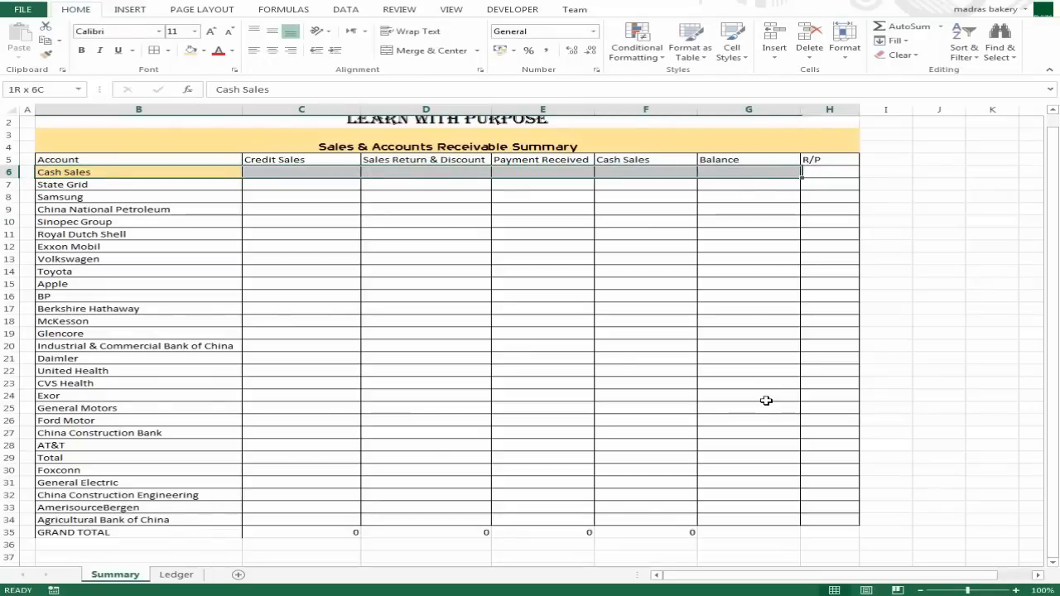
left_click(191, 51)
Step: Highlight F6, where the Cash Sales row meets the Cash Sales column, with a green fill
key("Down")
key("Up")
key("Right")
key("Right")
key("Right")
key("Right")
key("Right")
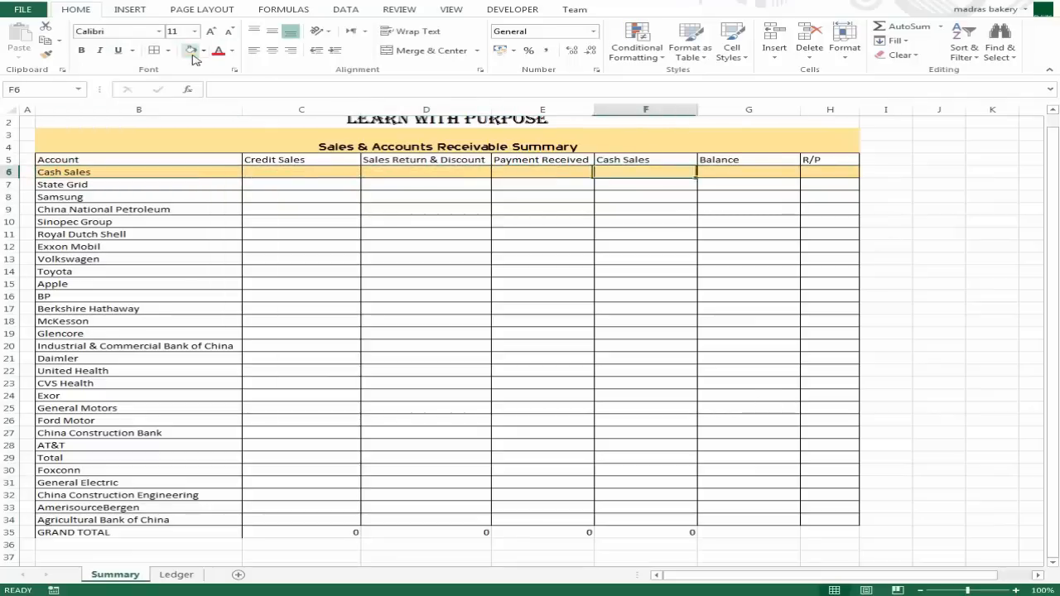
key("Down")
key("Up")
key("Left")
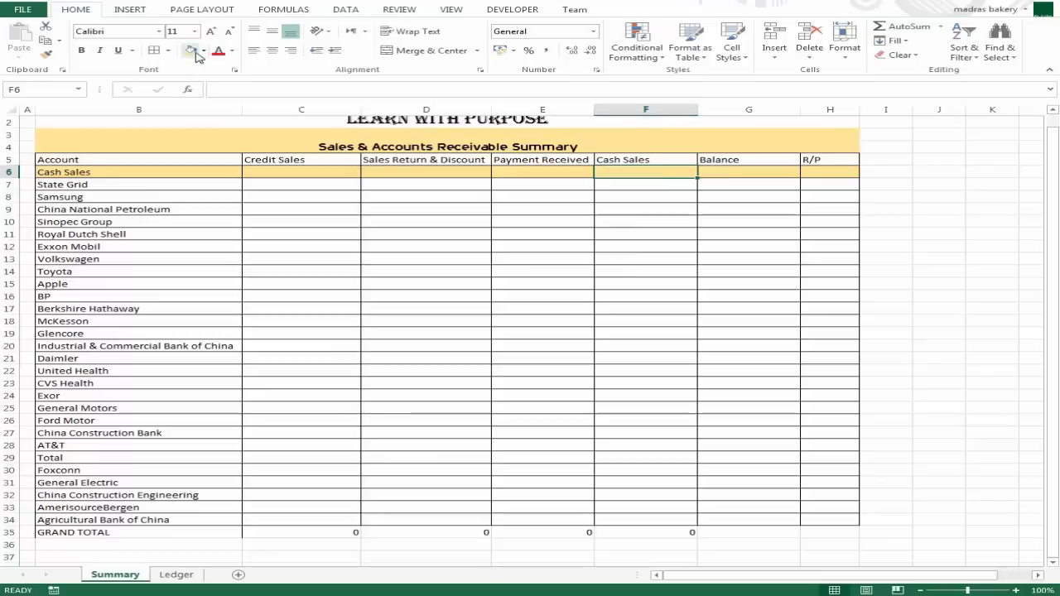
left_click(196, 51)
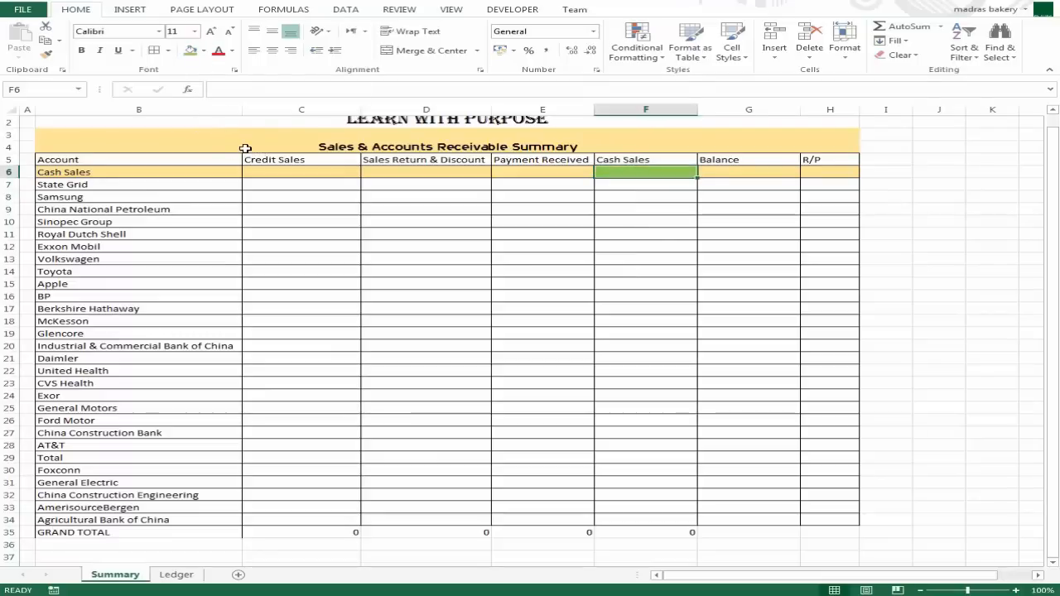
Step: Calculate State Grid's balance in G7 with =C7-D7-E7, subtracting returns and payments from credit sales
key("Down")
key("Right")
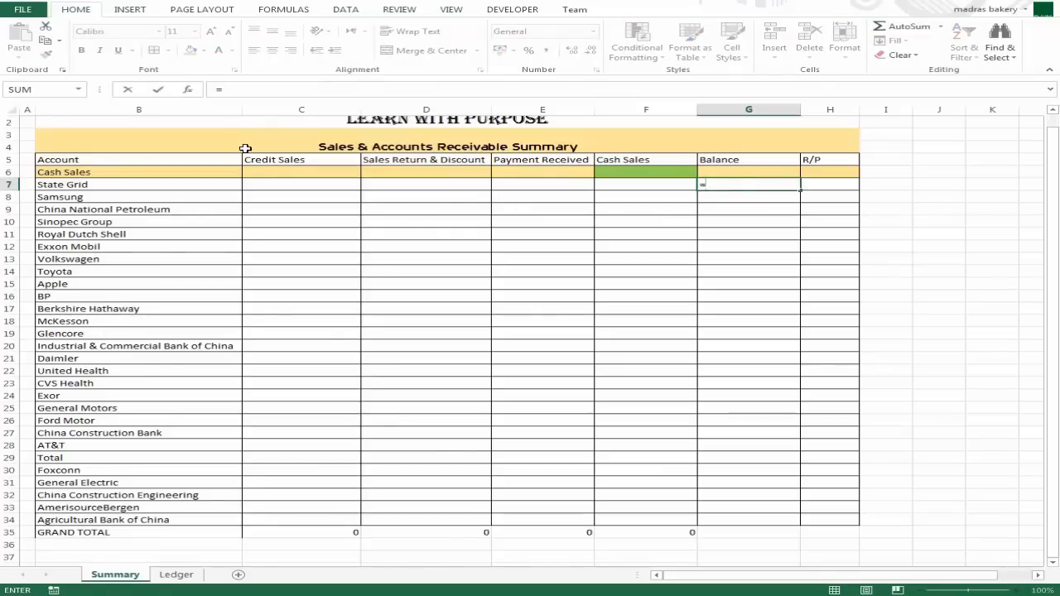
key("Left")
key("Left")
key("Left")
key("Left")
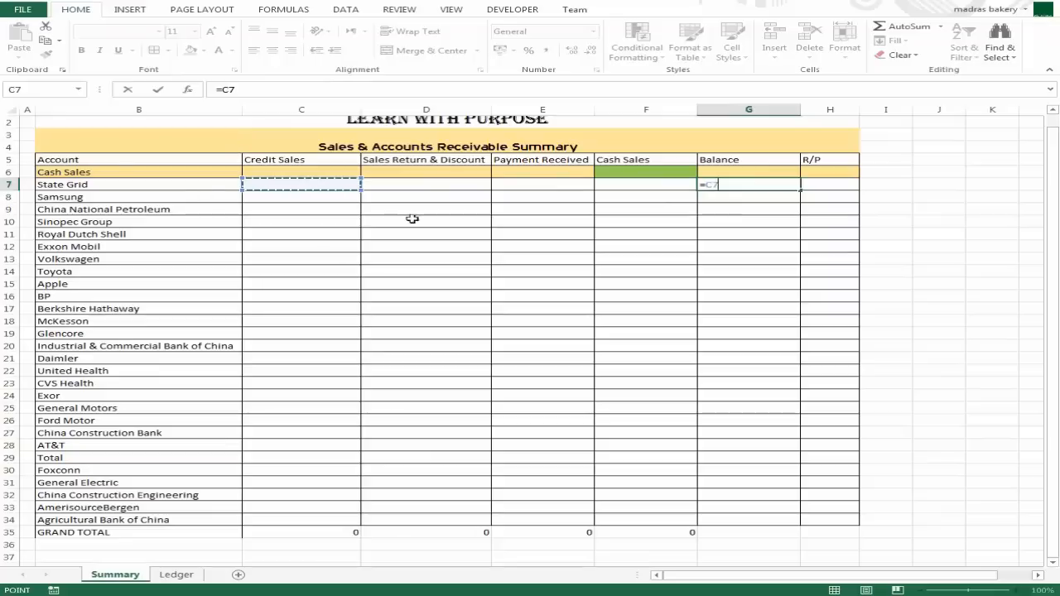
type("-")
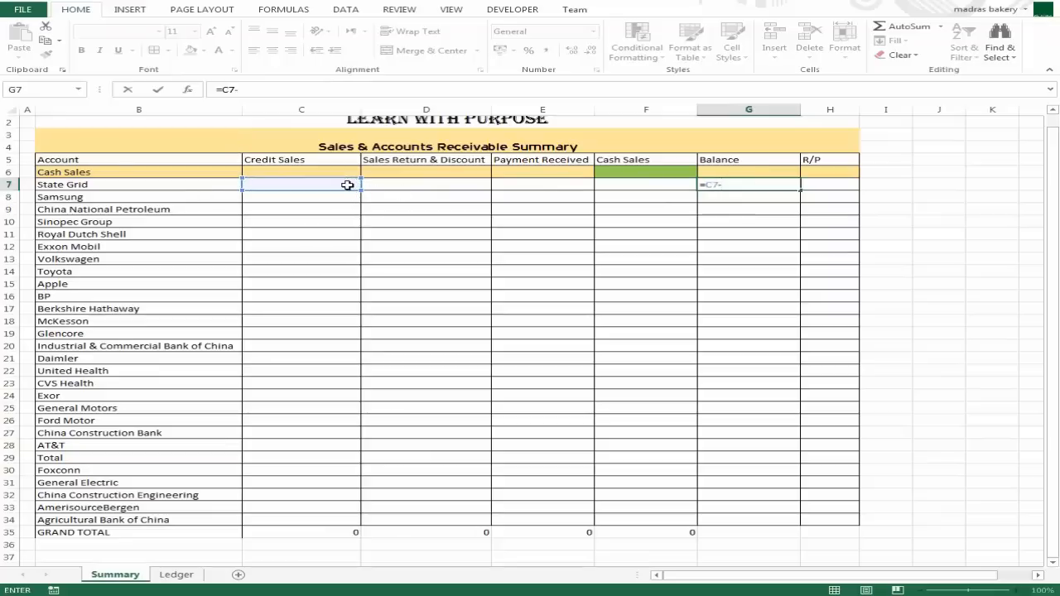
left_click(430, 185)
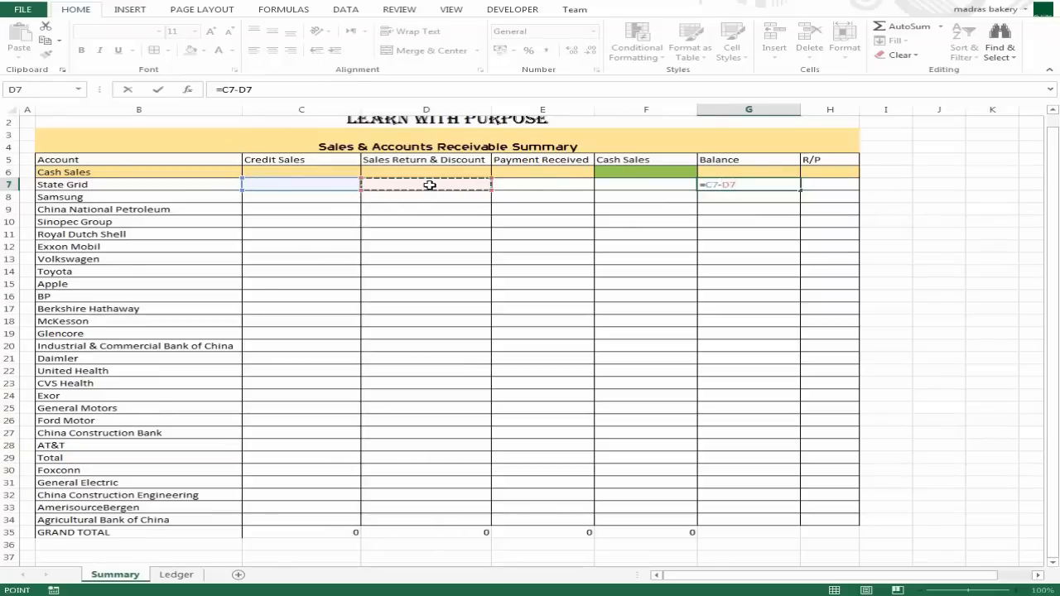
type("-")
left_click(552, 187)
key("ctrl+Return")
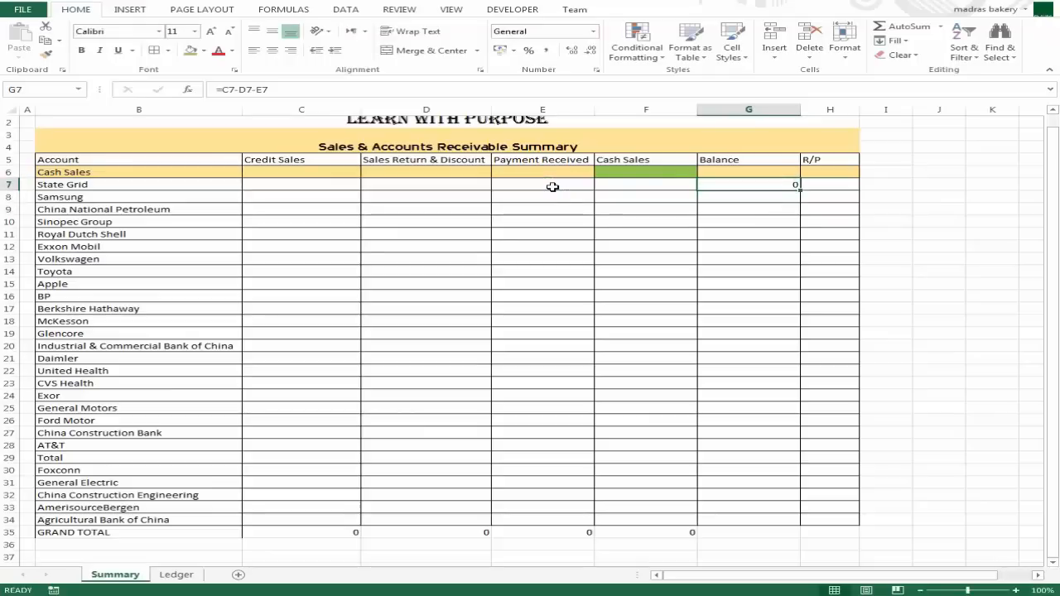
Step: Fill the balance formula from G7 down through G34 for all remaining accounts
key("shift+Down")
key("shift+Down")
key("shift+Down")
key("shift+Down")
key("shift+Down")
key("shift+Down")
key("shift+Down")
key("shift+Down")
key("shift+Down")
key("shift+Down")
key("shift+Down")
key("shift+Down")
key("shift+Down")
key("shift+Down")
key("shift+Down")
key("shift+Down")
key("shift+Down")
key("shift+Down")
key("shift+Down")
key("shift+Down")
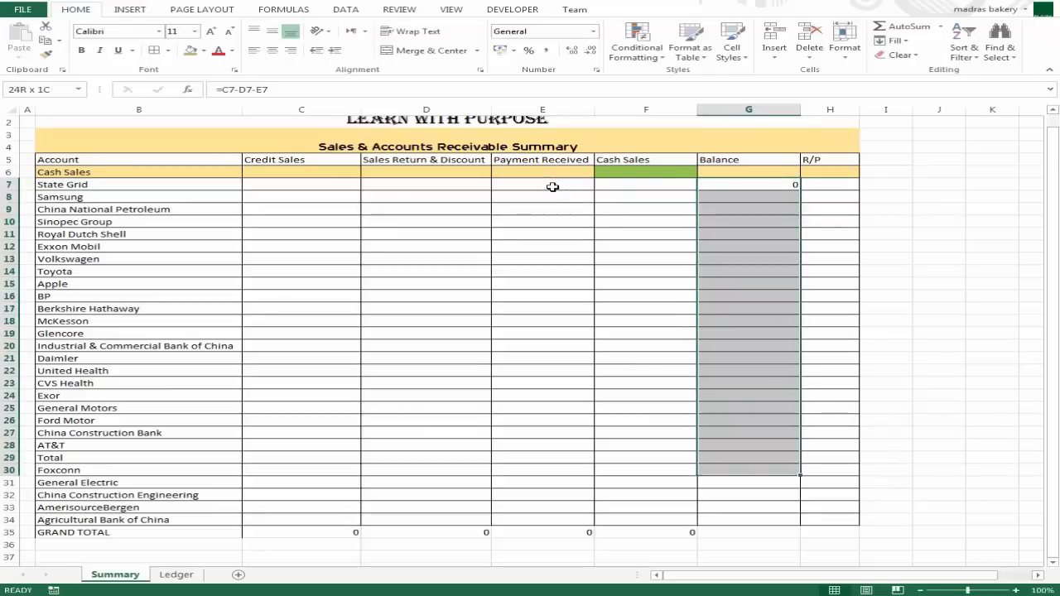
key("shift+Down")
key("shift+Down")
key("ctrl+d")
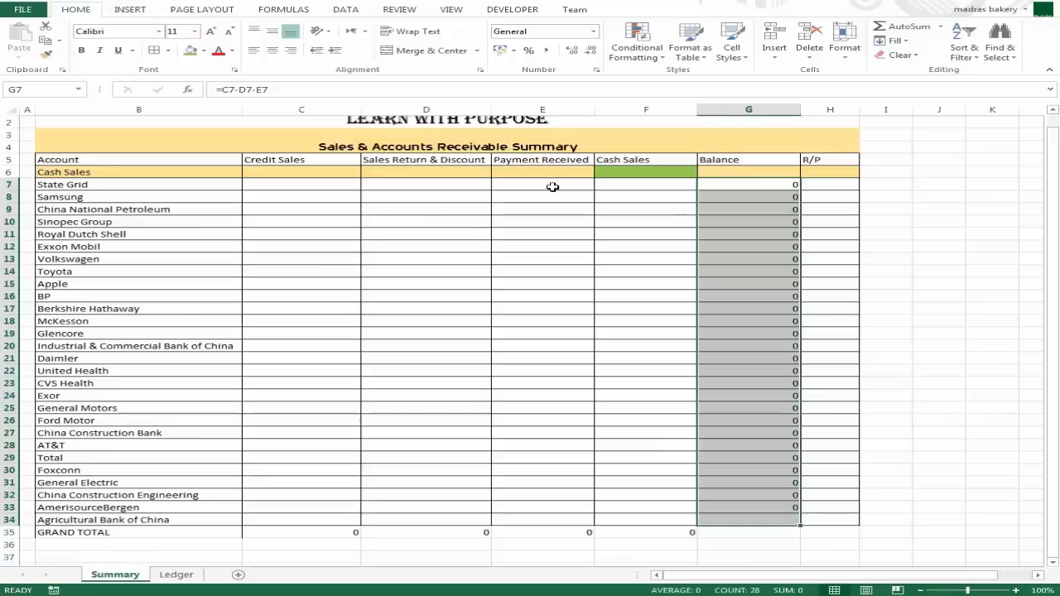
key("Down")
key("Up")
key("Right")
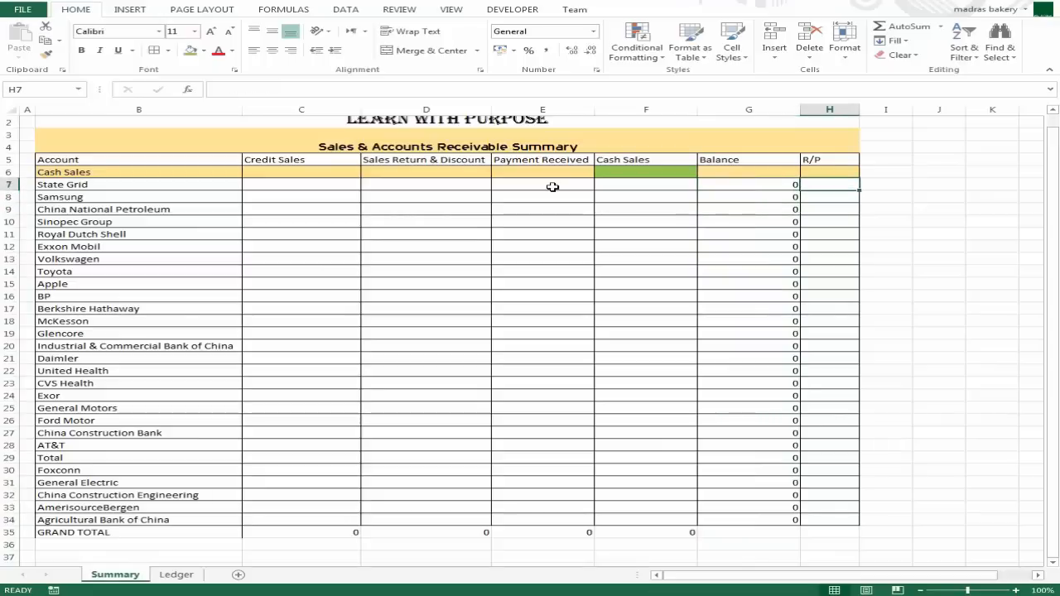
type("=")
key("Left")
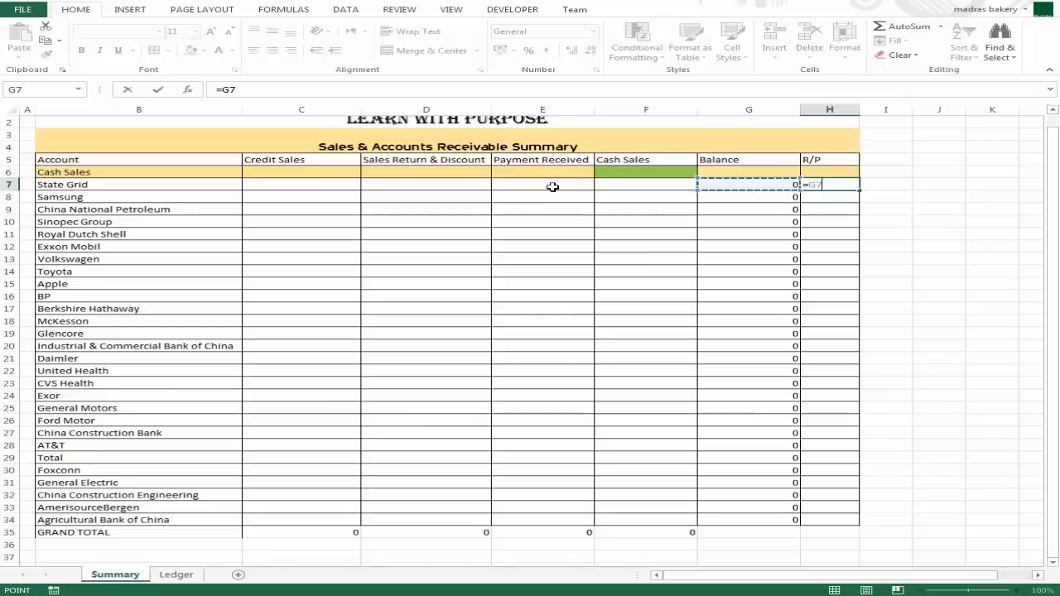
key("BackSpace")
key("BackSpace")
key("BackSpace")
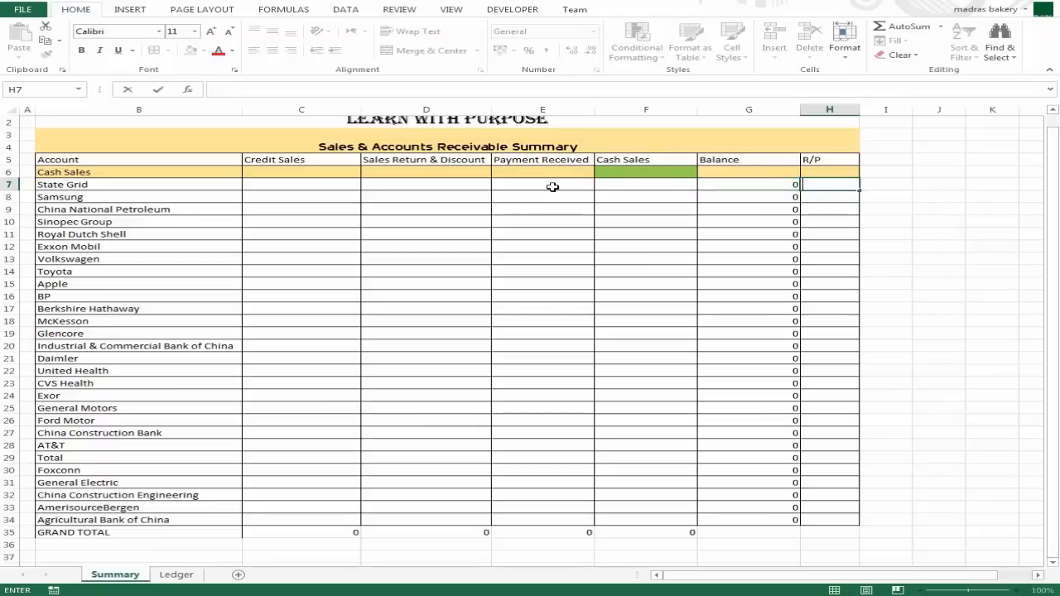
Step: Enter =IF(G7>0,"R",IF(G7=0,"Nill","P")) in H7 to flag State Grid's balance as receivable, nil or payable
type("=if(")
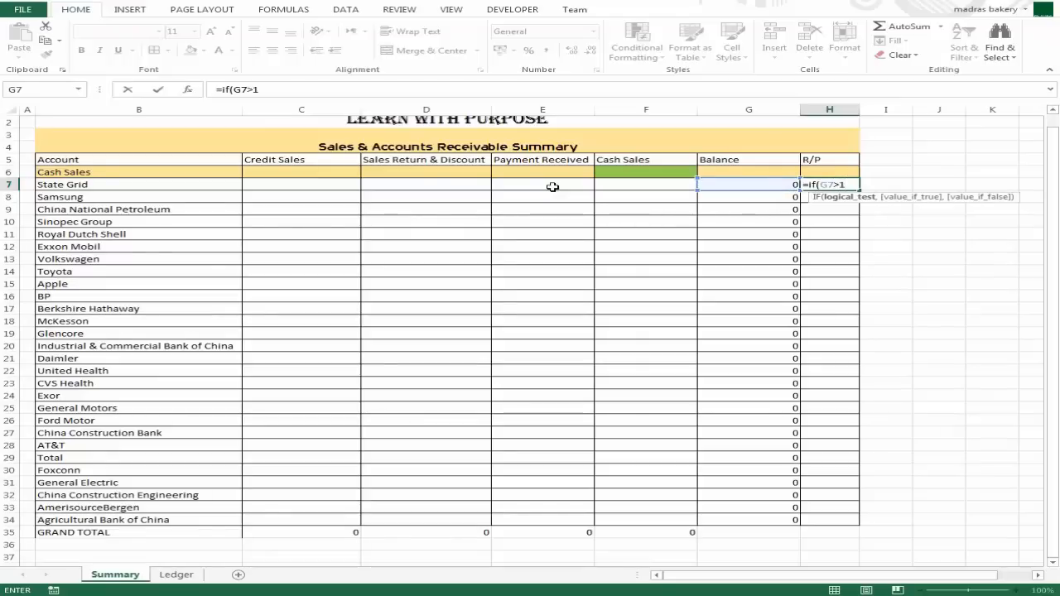
key("BackSpace")
type("0")
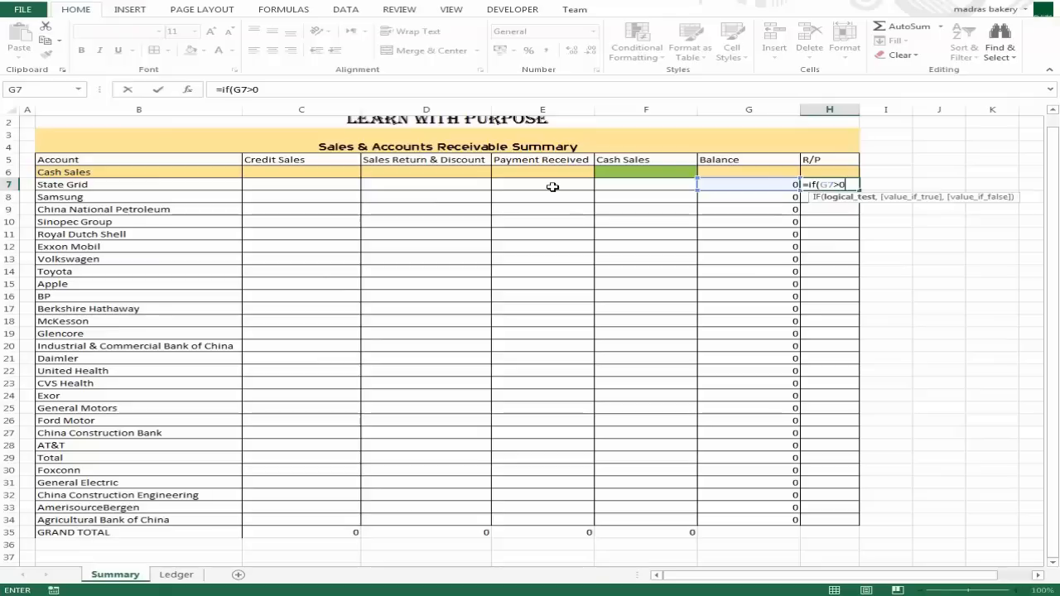
type(",")
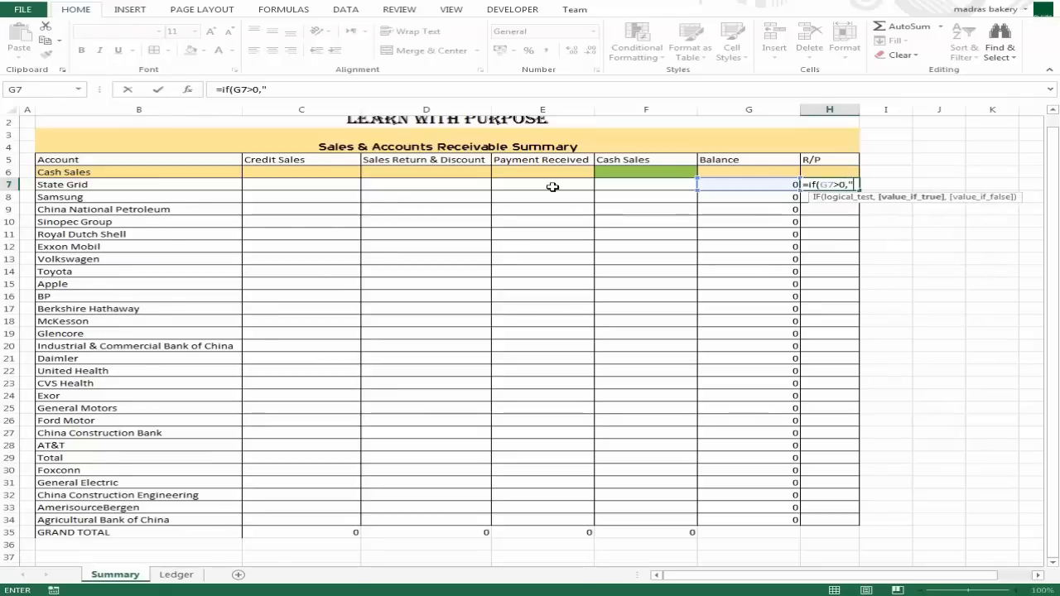
type("\"R")
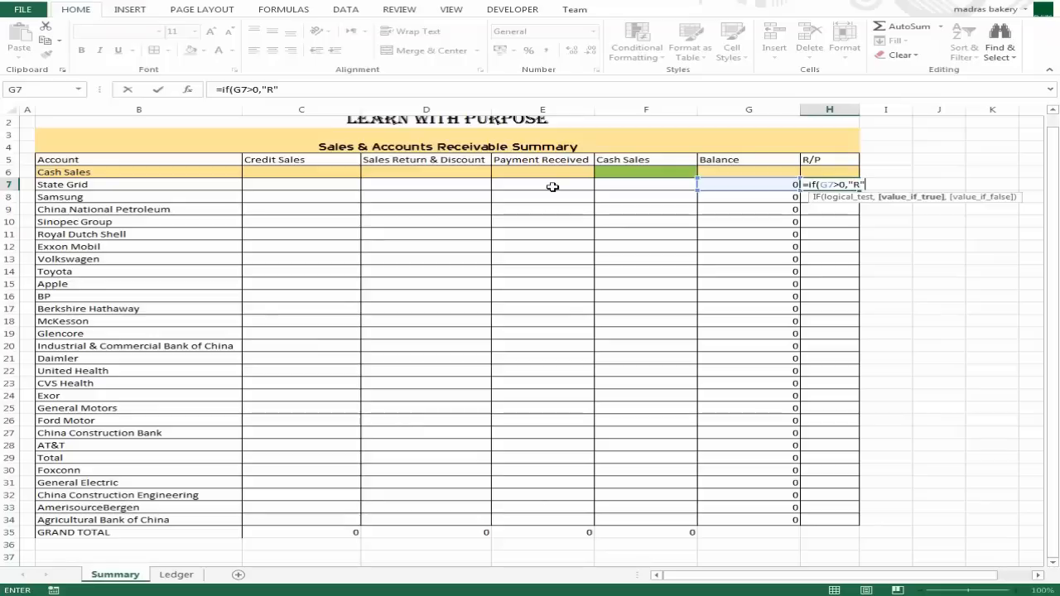
type("\",if")
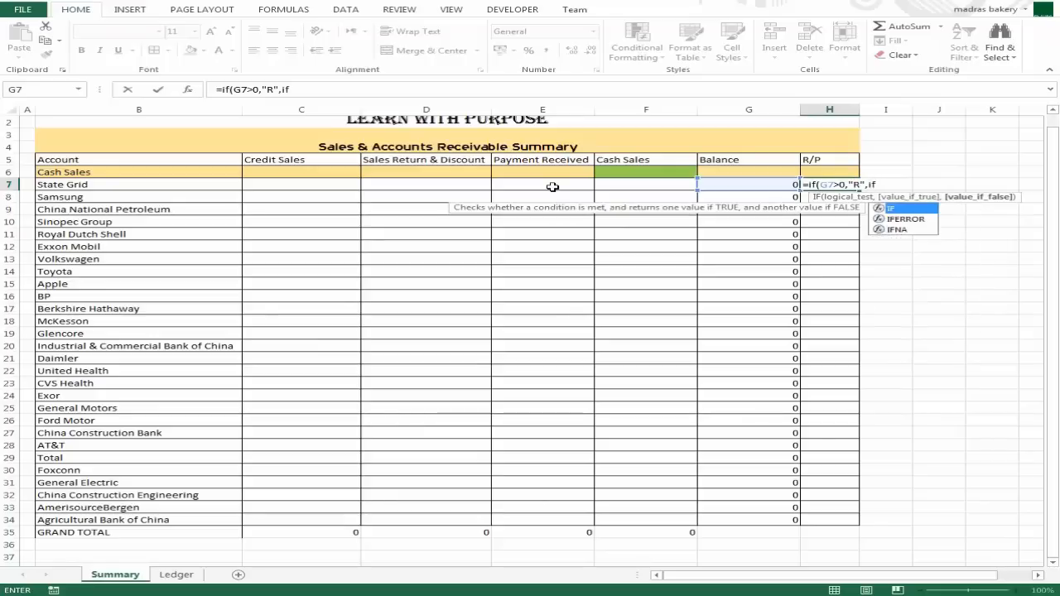
type("(")
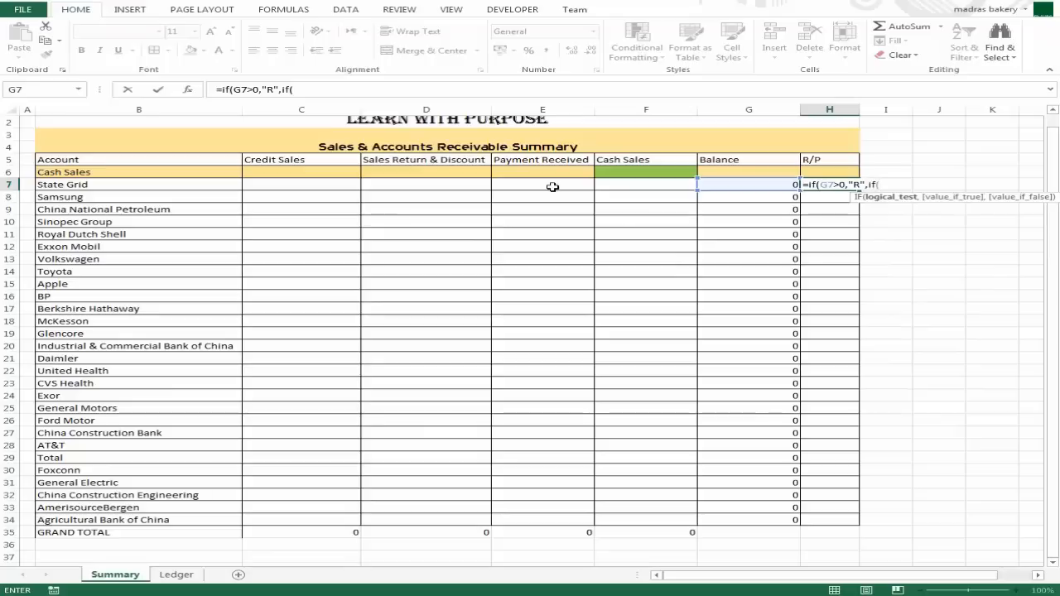
key("Left")
key("Left")
key("Right")
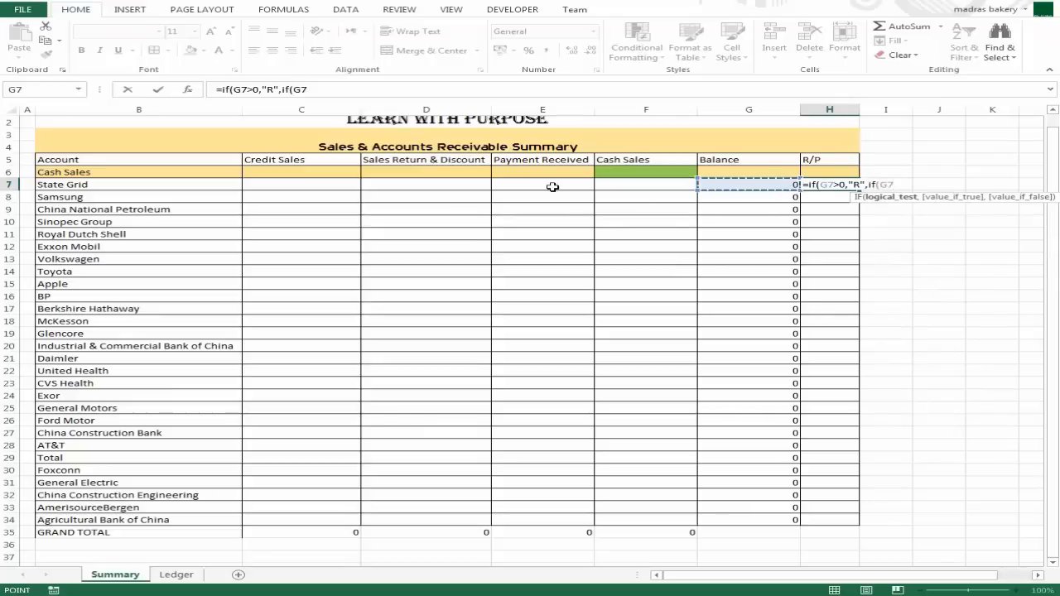
type("=0,\"")
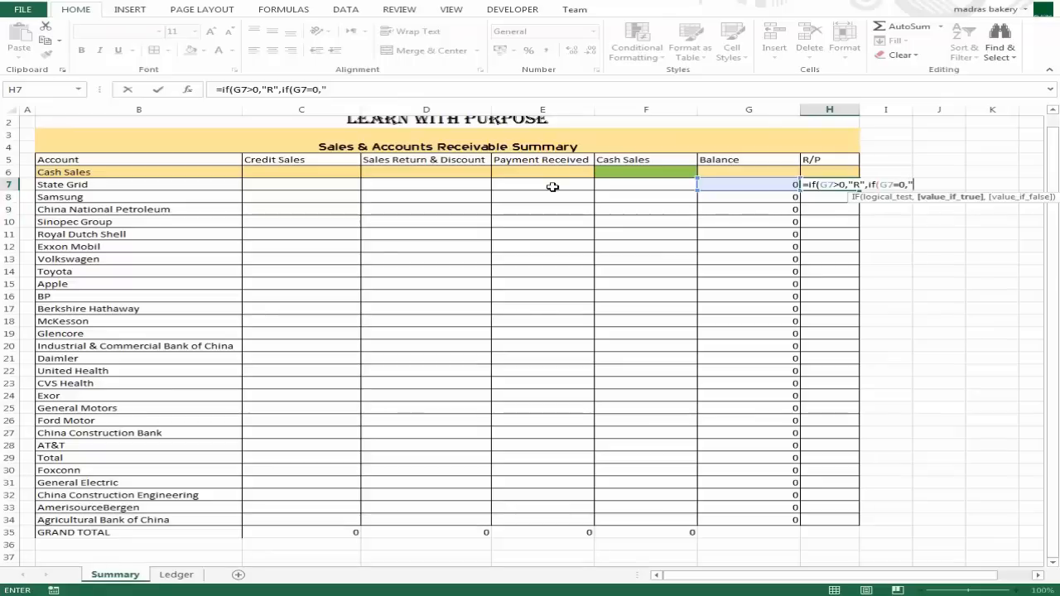
type("Nill")
type("l\"")
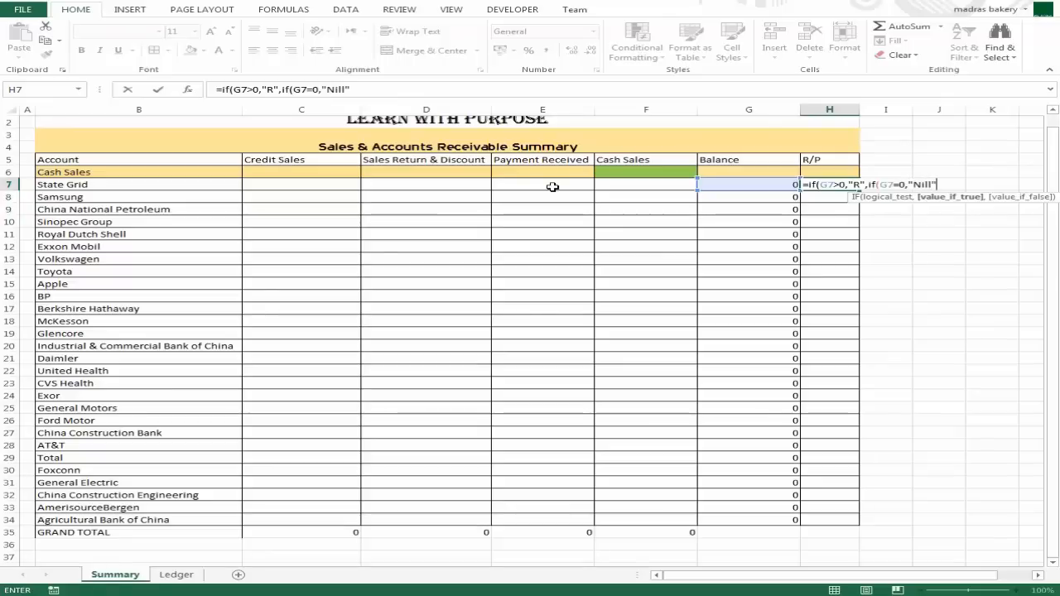
type(",")
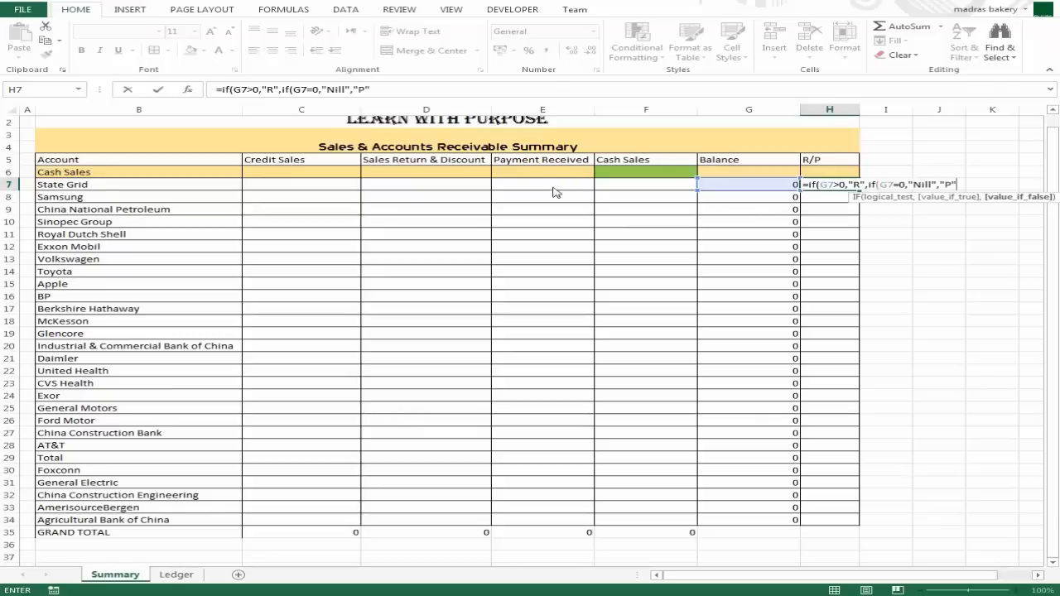
type("\"P\"")
key("Return")
key("Return")
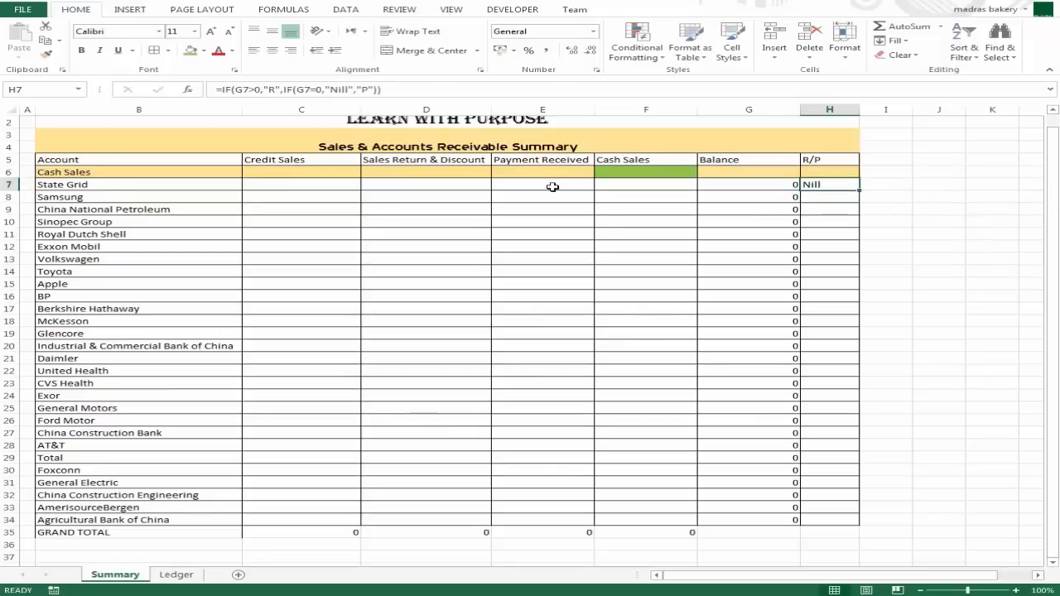
Step: Fill the R/P formula from H7 down through H34 for all remaining accounts
left_click_drag(859, 189, 846, 520)
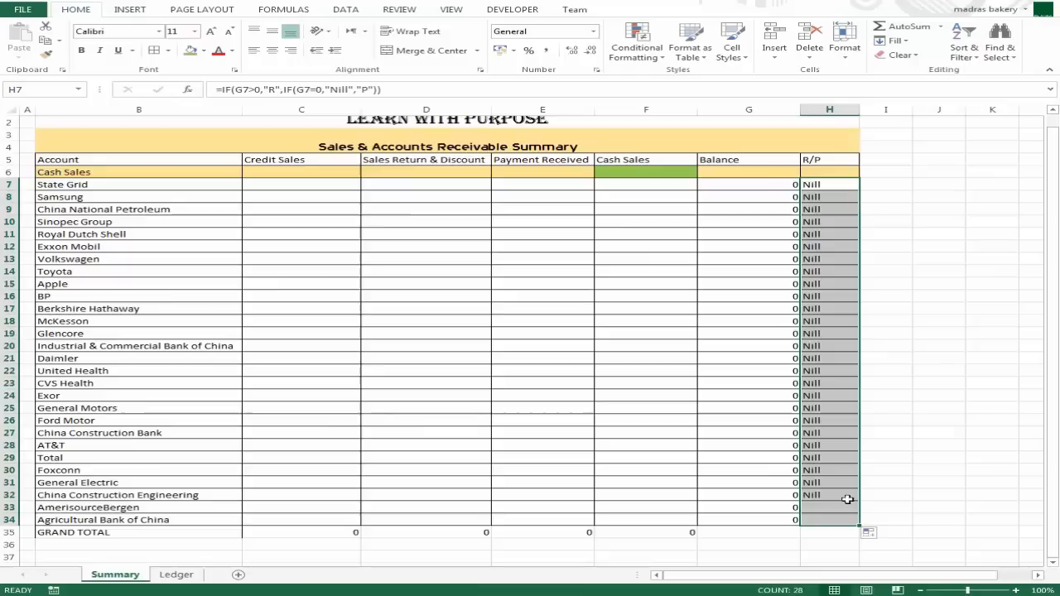
left_click(784, 304)
Step: Border the GRAND TOTAL row, B35:H35, with cell lines and a thick outline
key("Left")
key("Left")
key("Left")
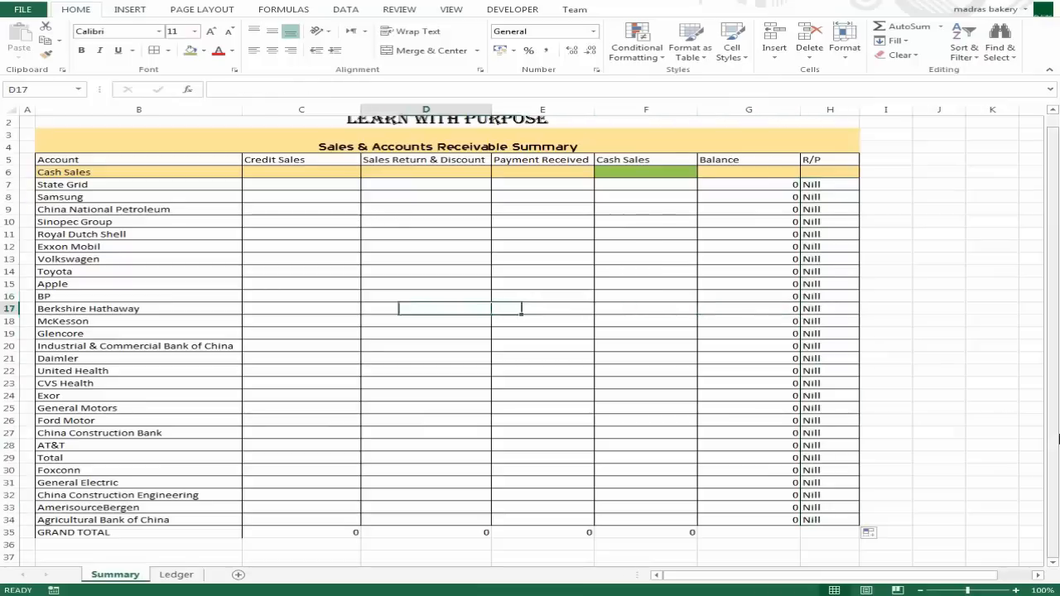
key("Left")
key("Left")
key("ctrl+Down")
key("shift+Right")
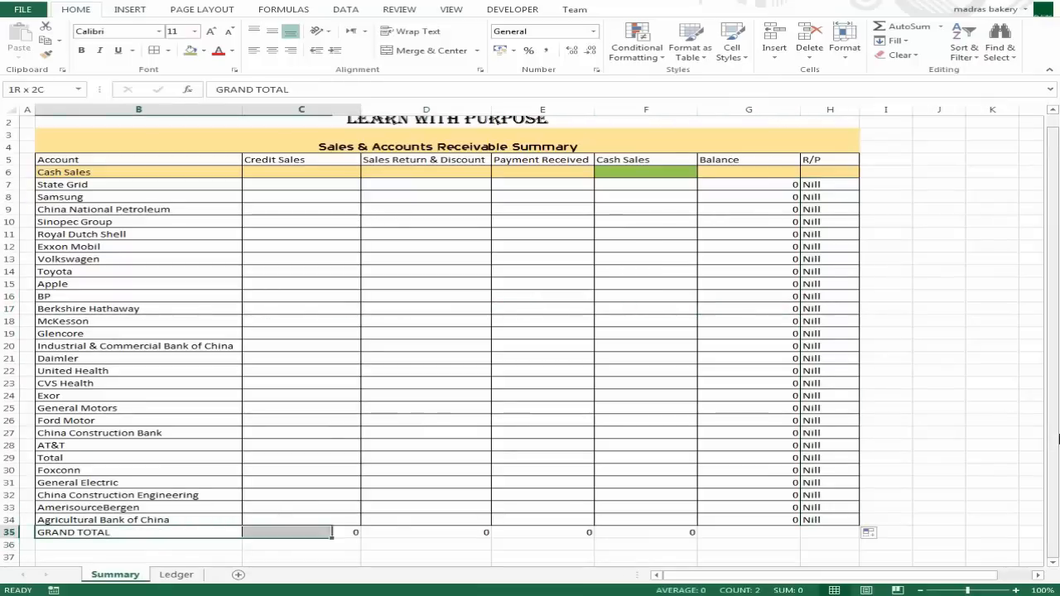
key("shift+Right")
key("shift+Right")
key("shift+Right")
key("shift+Right")
key("shift+Right")
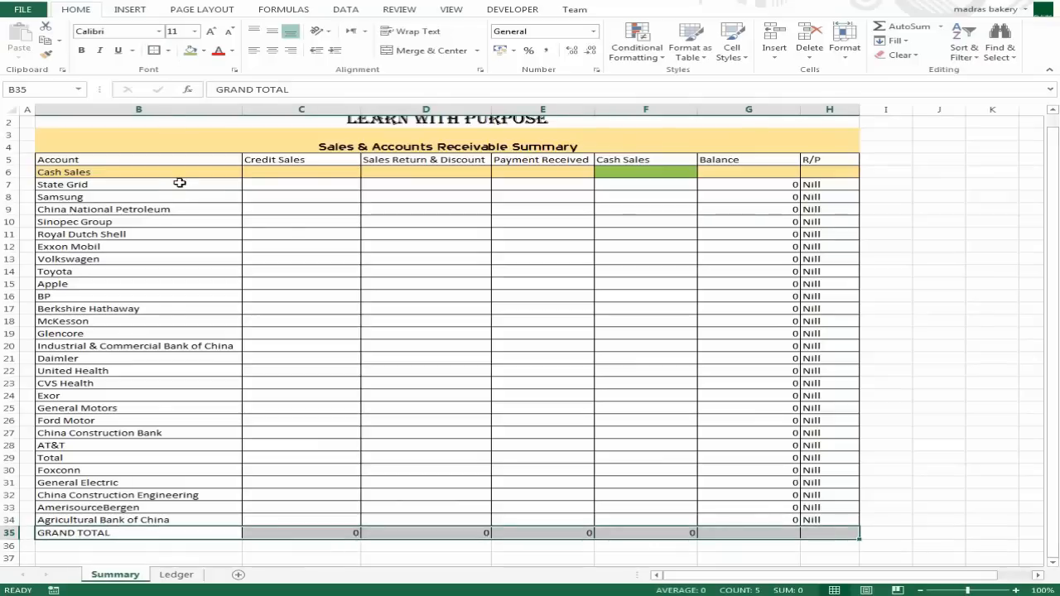
Step: Make the whole GRAND TOTAL row, B35:H35, bold
key("shift+BackSpace")
key("shift+Right")
key("shift+Right")
key("shift+Right")
key("shift+Right")
key("shift+Right")
key("shift+Right")
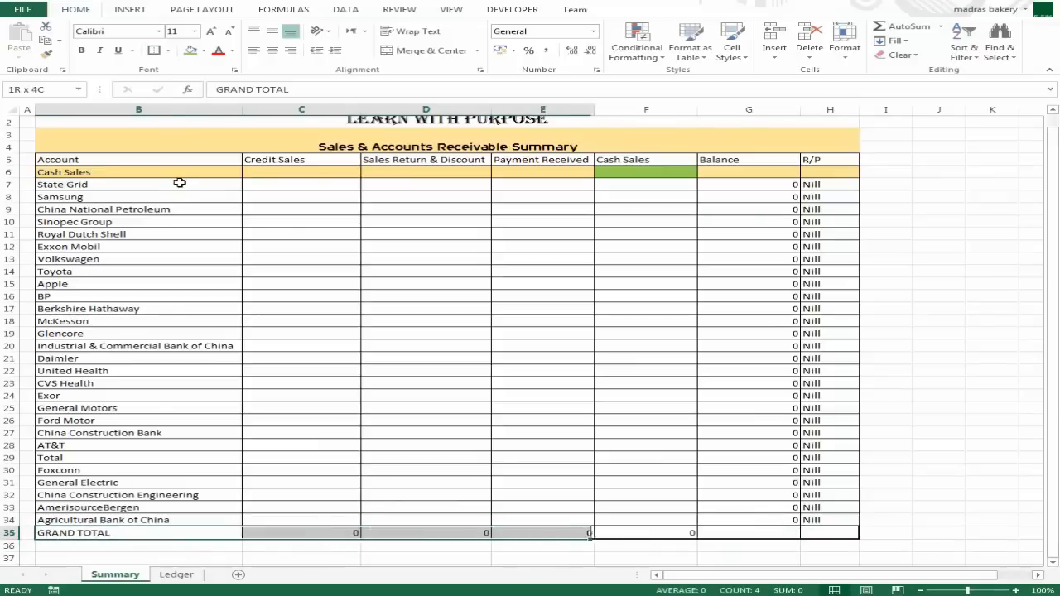
key("ctrl+b")
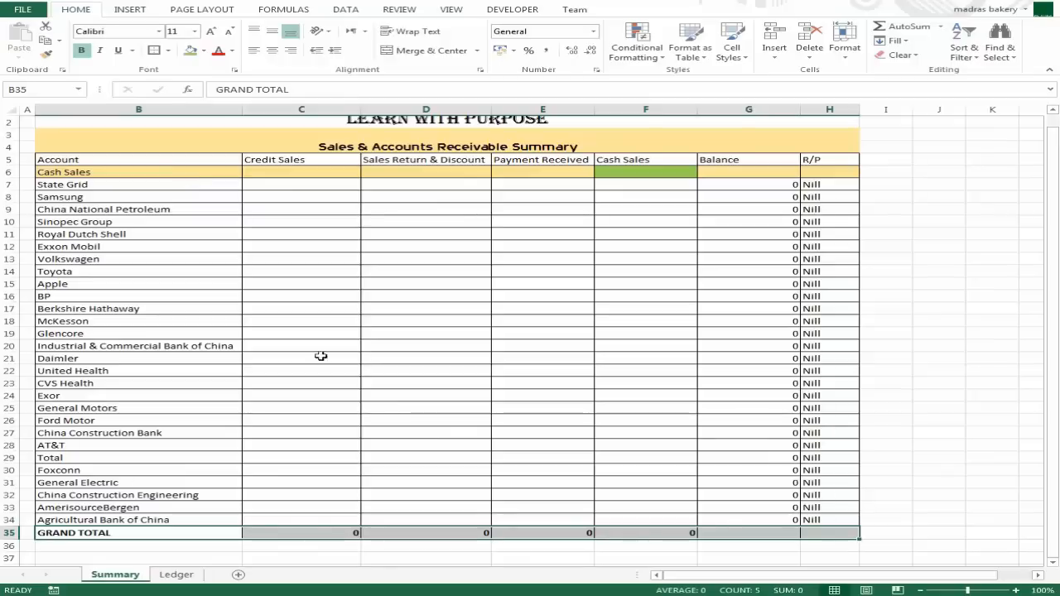
Step: Copy the Cash Sales total from F35 into G35 so the Balance column is totalled with =SUM(G6:G34)
left_click(748, 534)
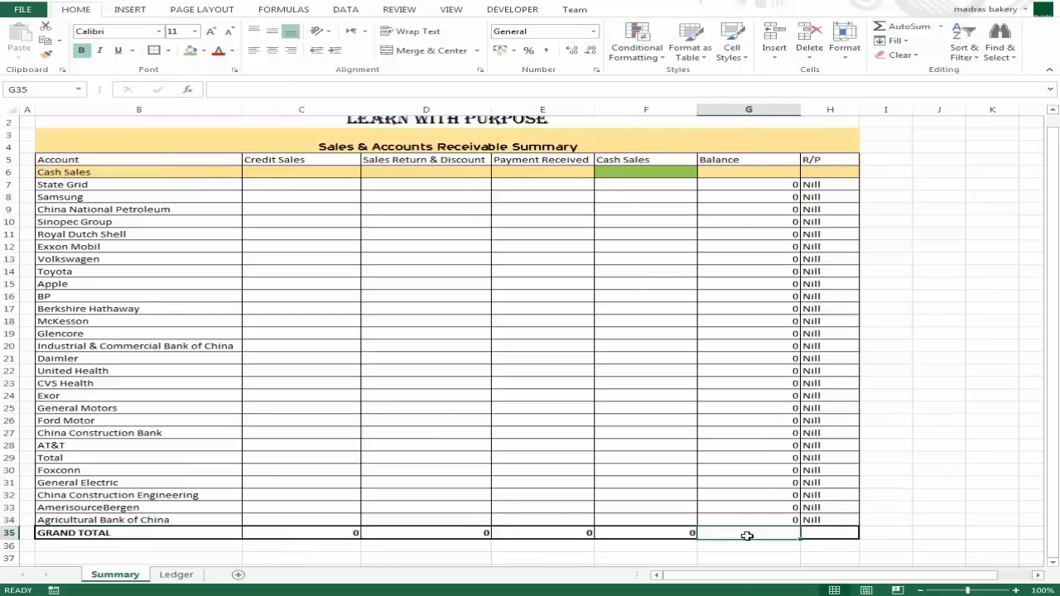
key("Left")
key("ctrl+c")
key("Right")
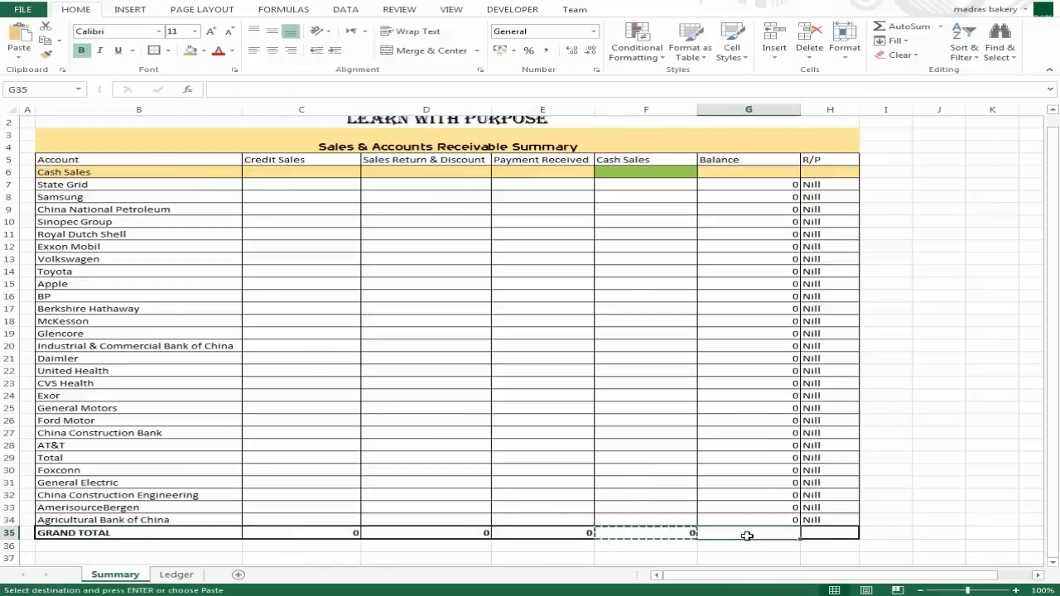
key("ctrl+v")
key("Escape")
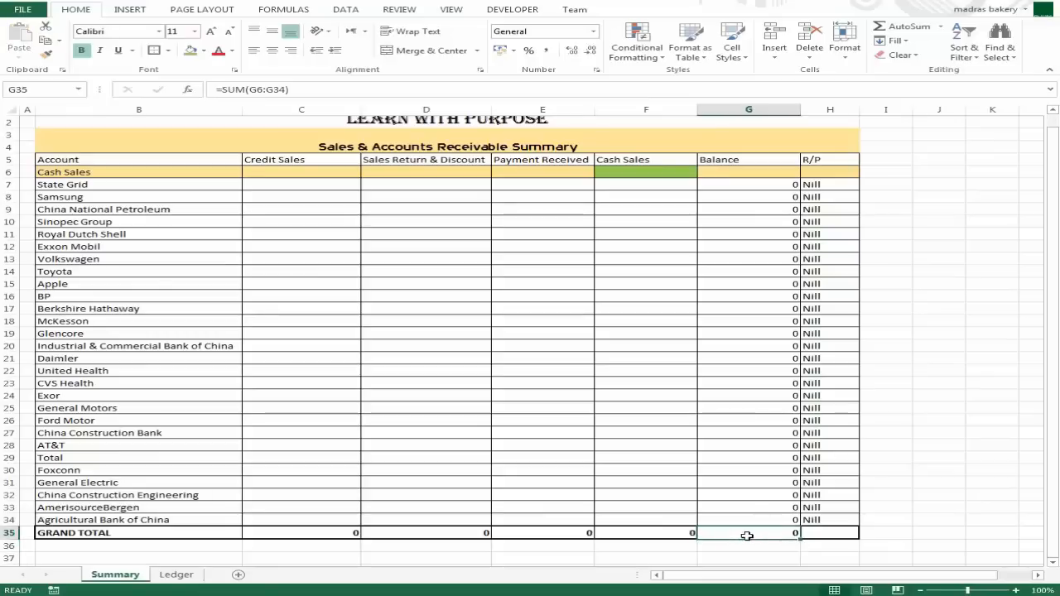
Step: Set the font of the GRAND TOTAL label and totals, B35:G35, to Times New Roman
left_click(132, 533)
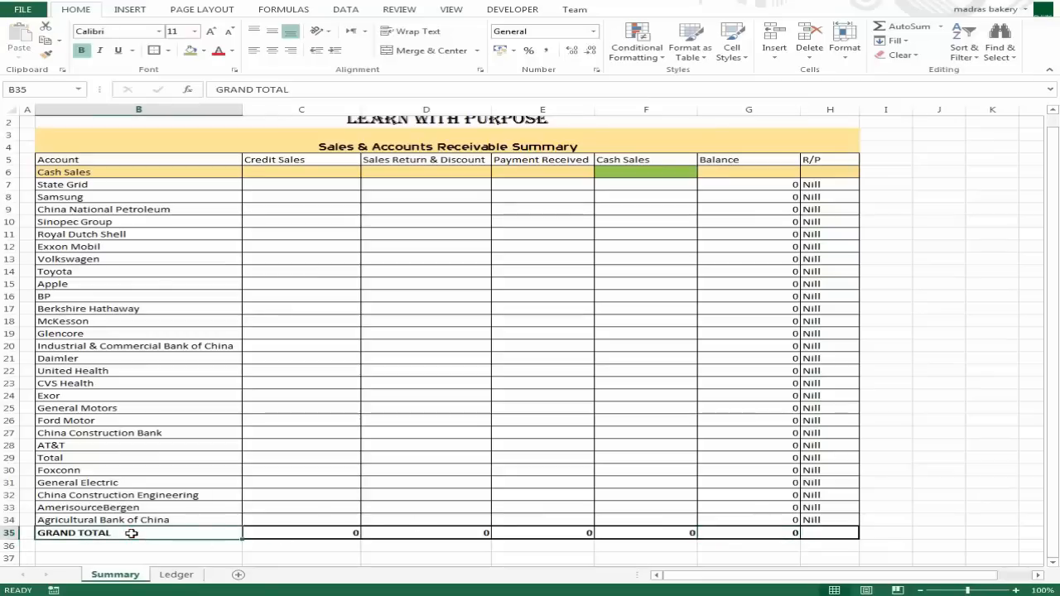
key("shift+Right")
key("shift+Right")
key("shift+Right")
key("shift+Right")
key("shift+Right")
key("shift+Right")
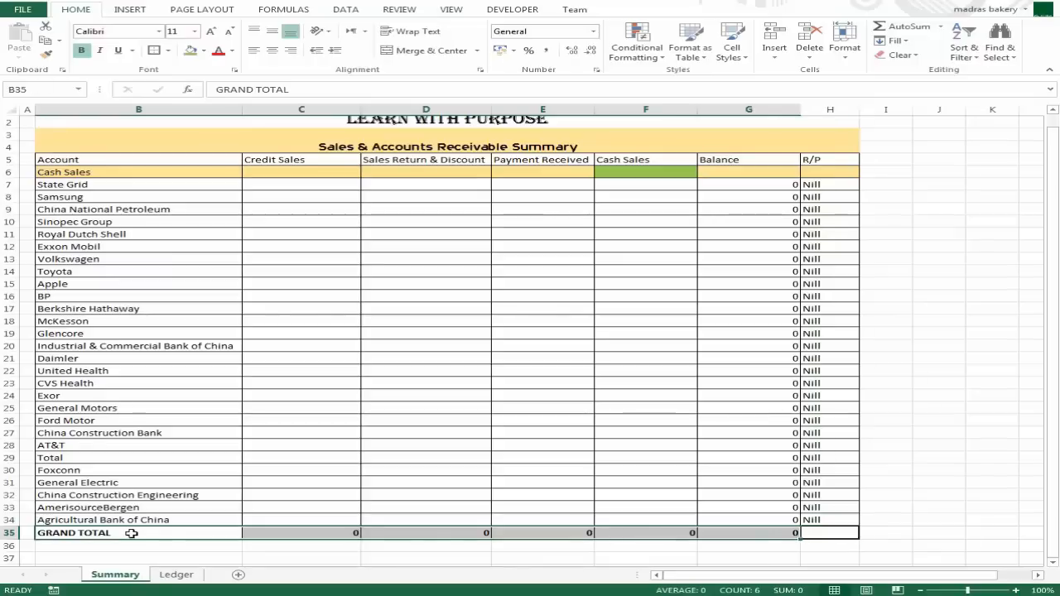
left_click(146, 33)
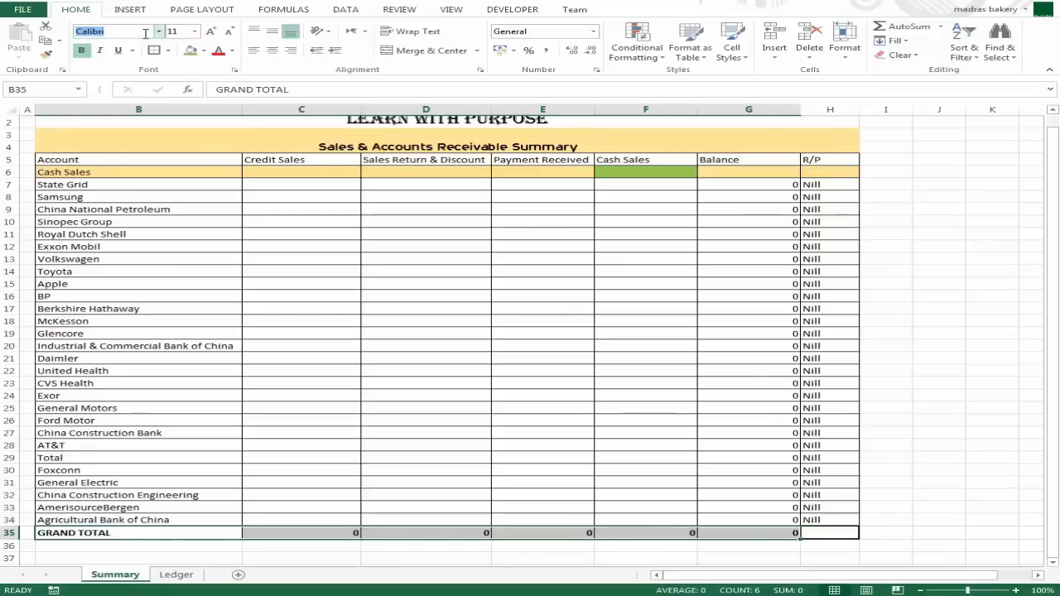
type("Times New Roma")
key("Return")
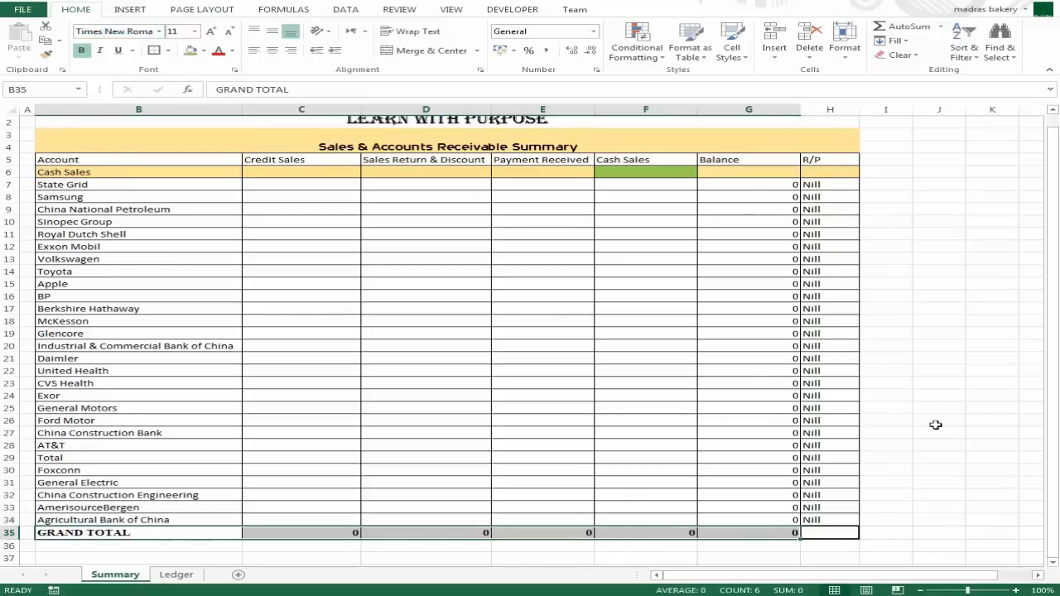
Step: Review the Summary sheet's layout from the Learn With Purpose title down to the GRAND TOTAL row
left_click(878, 409)
scroll(746, 391, "down", 1)
scroll(746, 391, "up", 2)
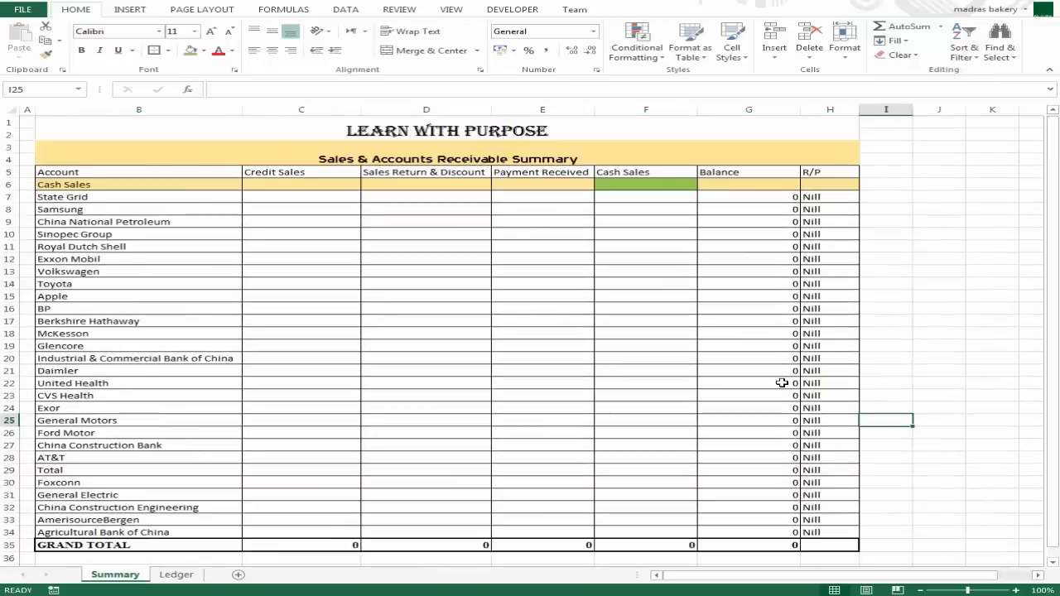
scroll(572, 234, "down", 3)
scroll(572, 236, "up", 3)
left_click(582, 137)
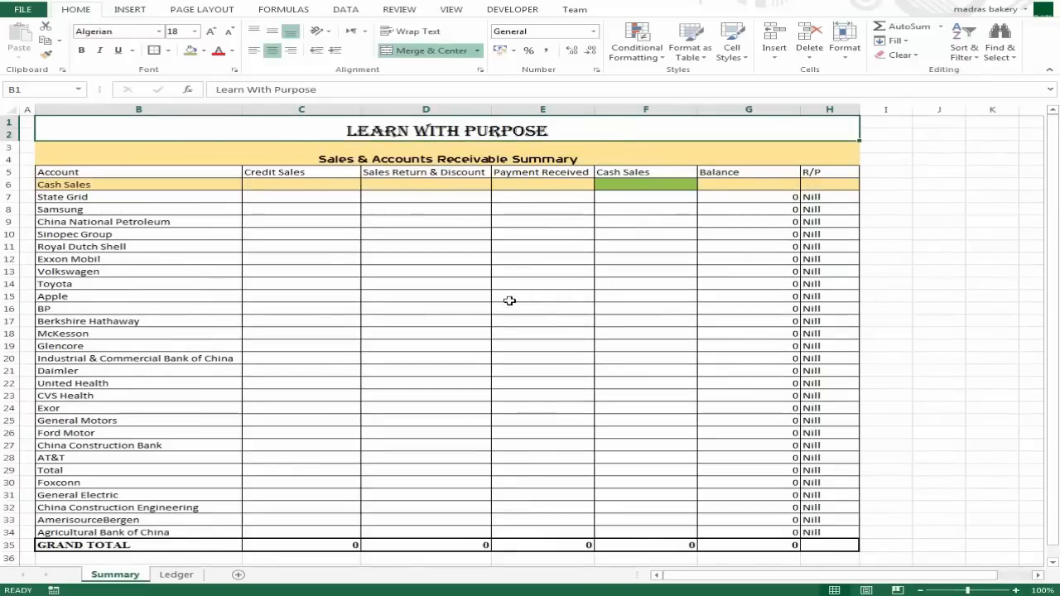
scroll(686, 388, "down", 1)
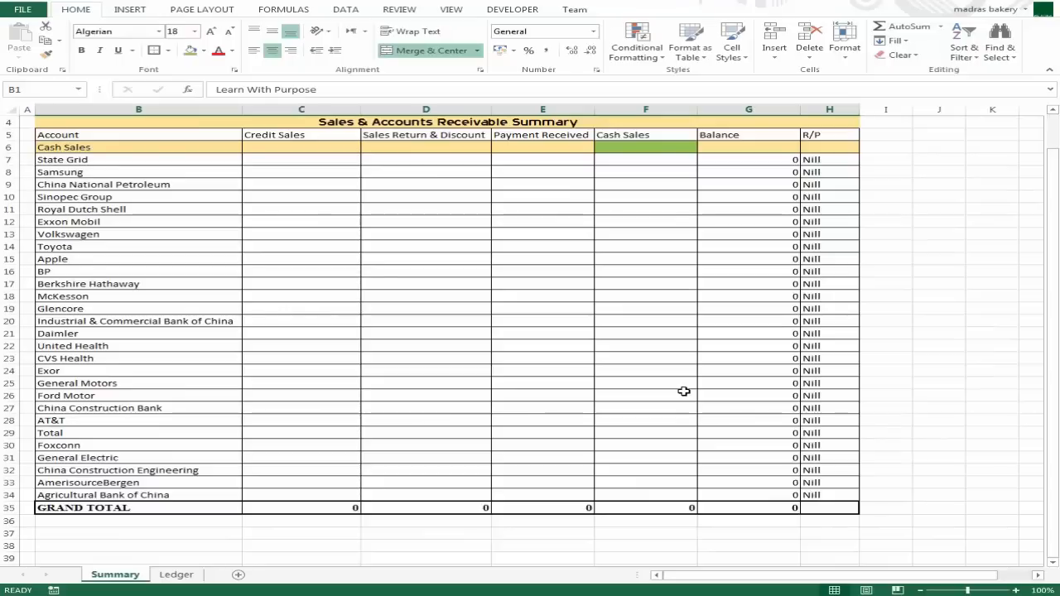
scroll(676, 528, "up", 1)
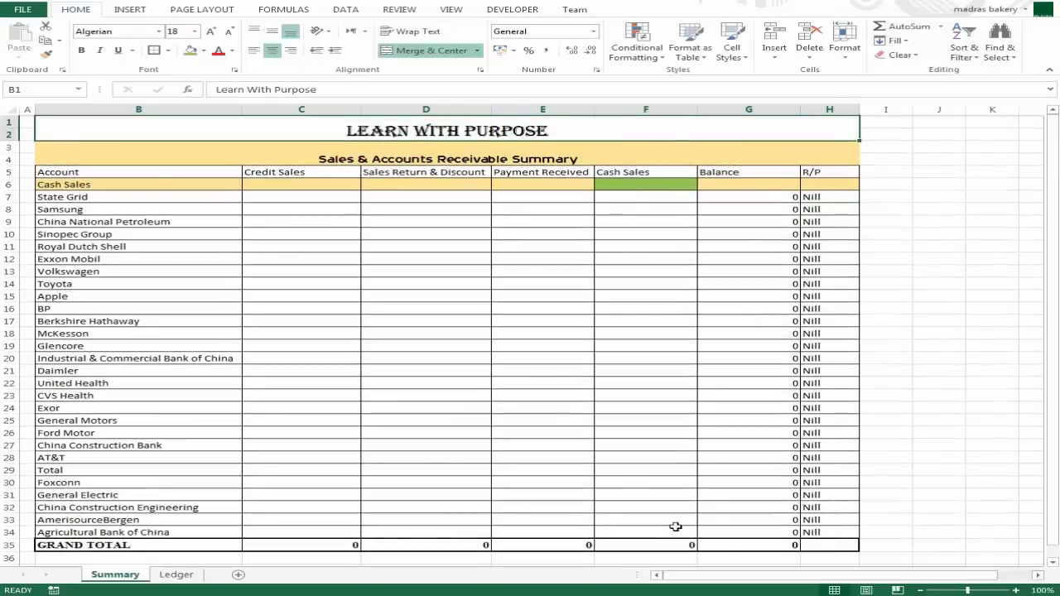
scroll(676, 528, "down", 2)
scroll(676, 528, "up", 2)
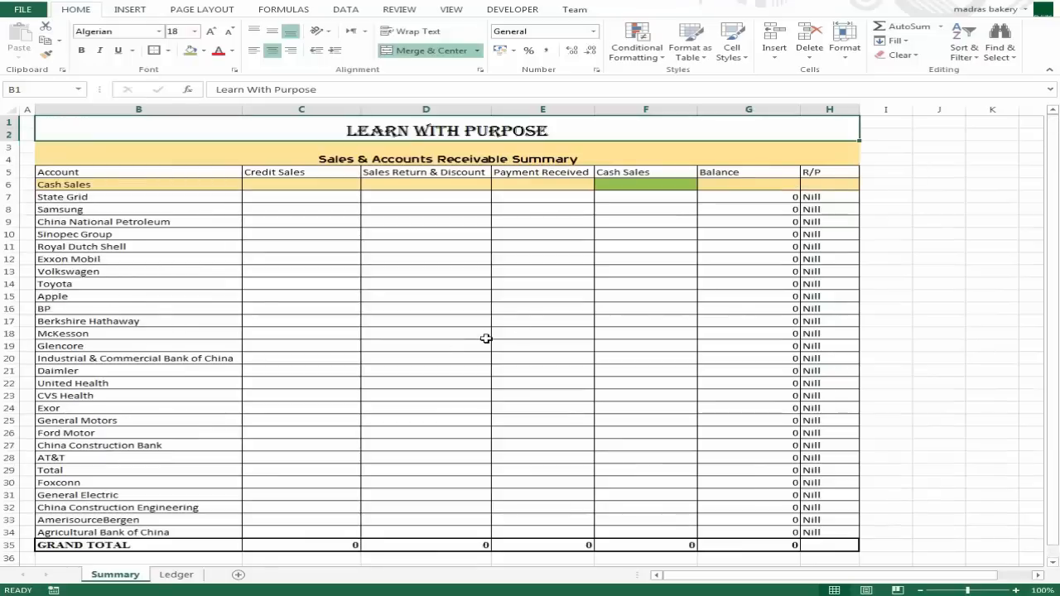
key("ctrl+s")
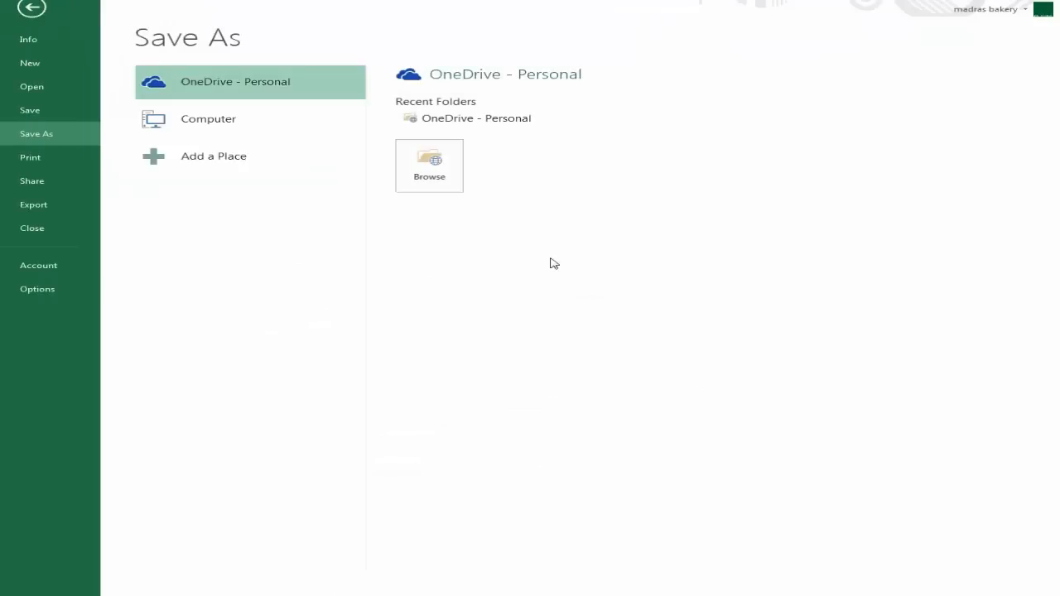
key("Escape")
left_click(483, 310)
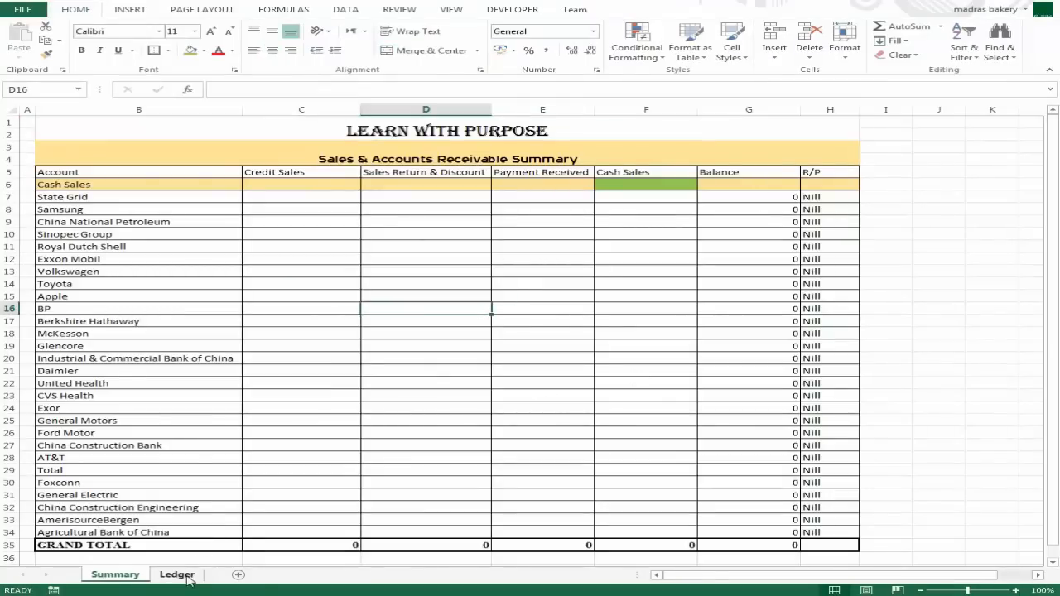
Step: Copy the title, subtitle and column headings B1:H5 from the Summary sheet into the Ledger sheet starting at B1
left_click(126, 187)
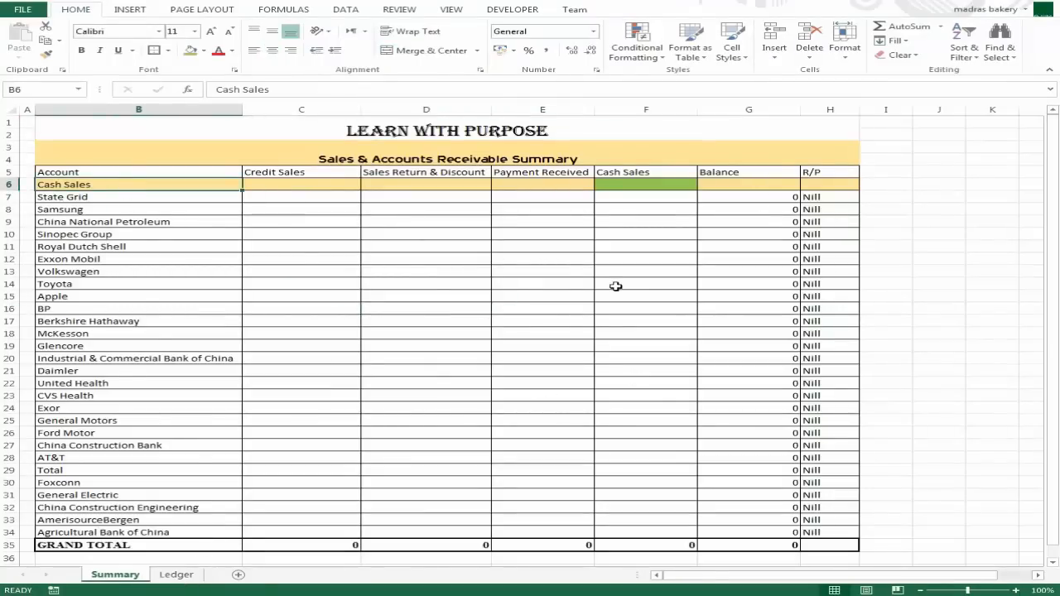
key("Up")
key("shift+Right")
key("shift+Right")
key("shift+Right")
key("shift+Right")
key("shift+Right")
key("shift+Right")
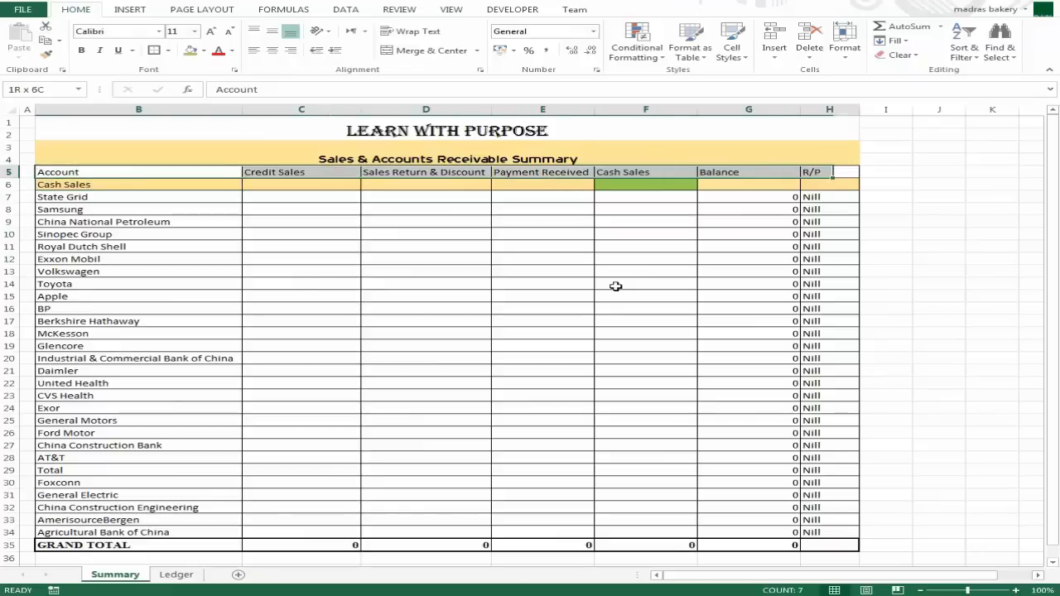
key("shift+Right")
key("shift+Up")
key("shift+Up")
key("shift+Up")
key("shift+Up")
key("ctrl+c")
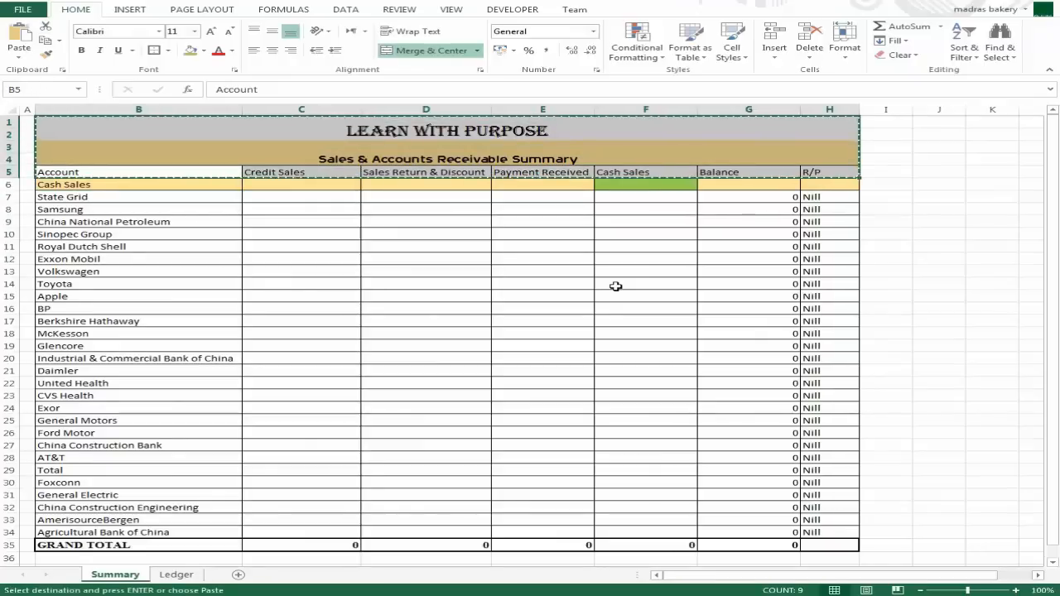
key("ctrl+Page_Down")
key("Right")
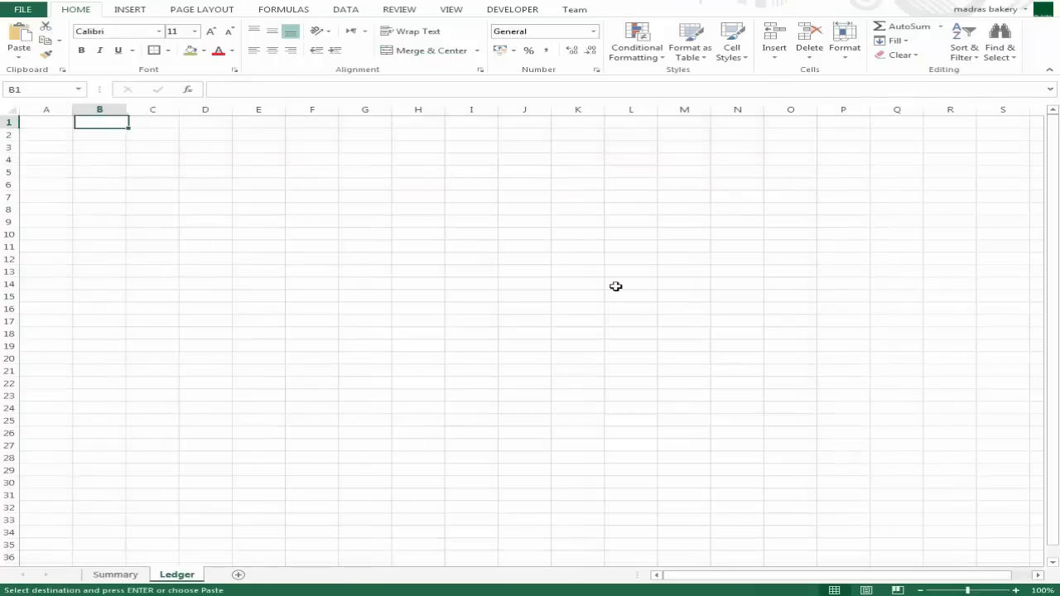
key("Return")
Step: Autofit the widths of all columns on the Ledger sheet to their contents
key("Down")
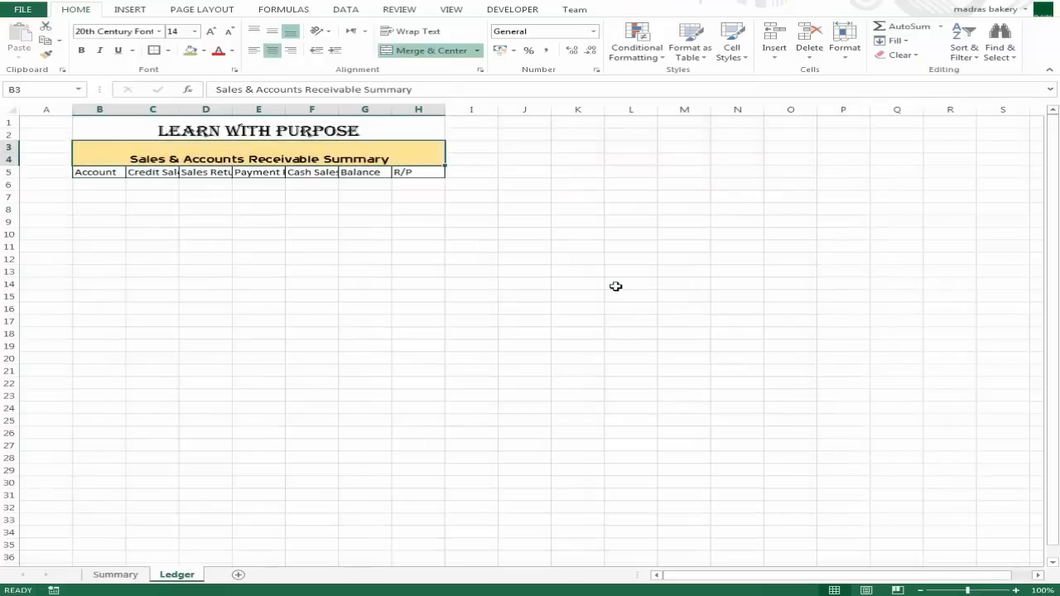
key("ctrl+a")
key("ctrl+a")
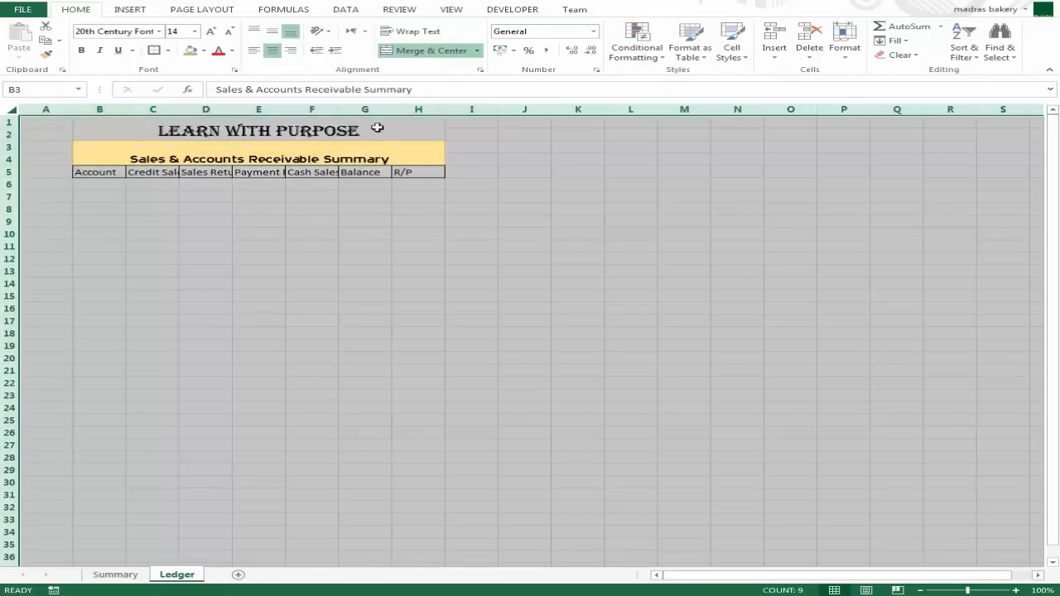
double_click(447, 109)
left_click(447, 224)
Step: Try narrowing column A of the Ledger sheet to a thin margin, and undo the width change
left_click(131, 139)
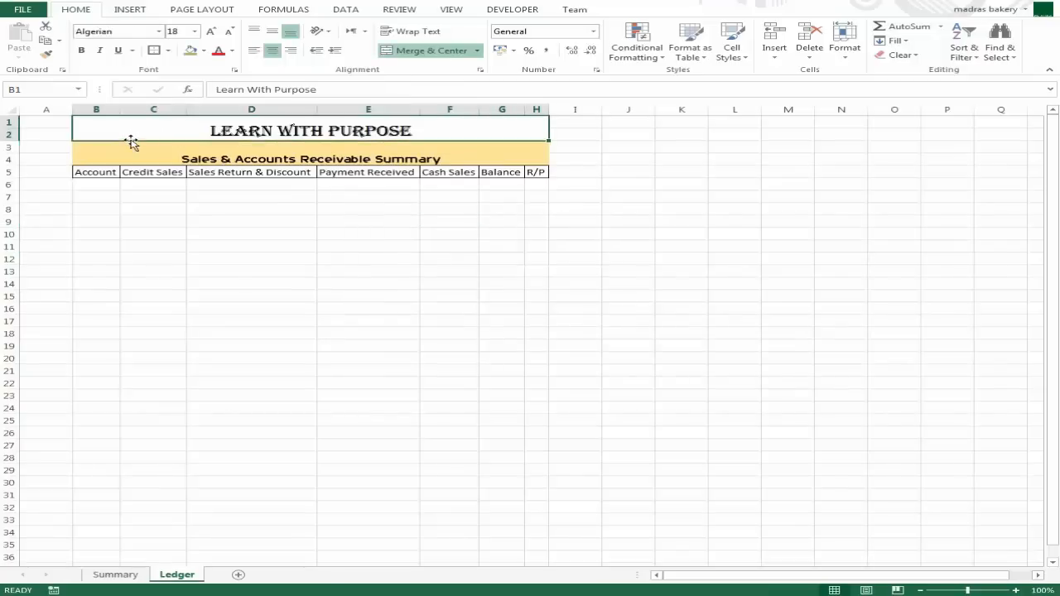
key("Left")
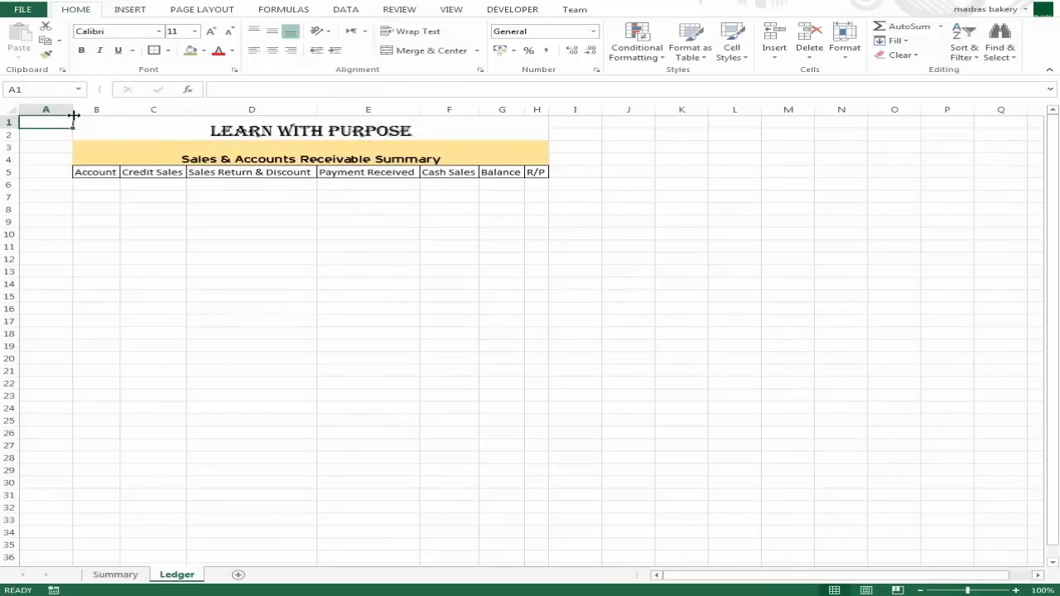
left_click_drag(72, 110, 28, 118)
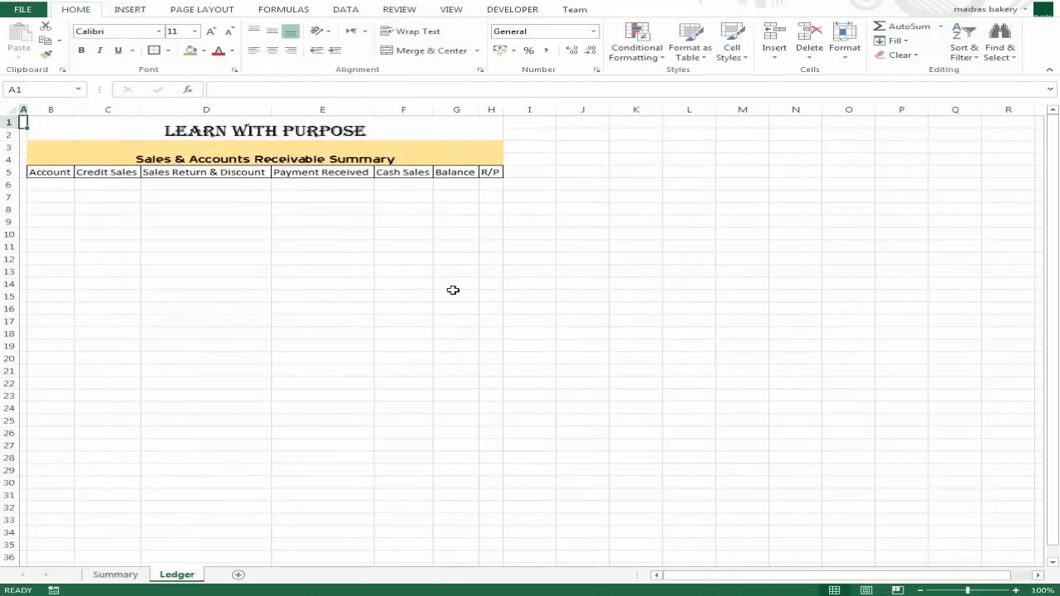
key("ctrl+z")
Step: Add a Date heading in A5, copying the cell formatting of the Account heading beside it
key("Down")
key("Down")
key("Down")
key("Down")
key("Right")
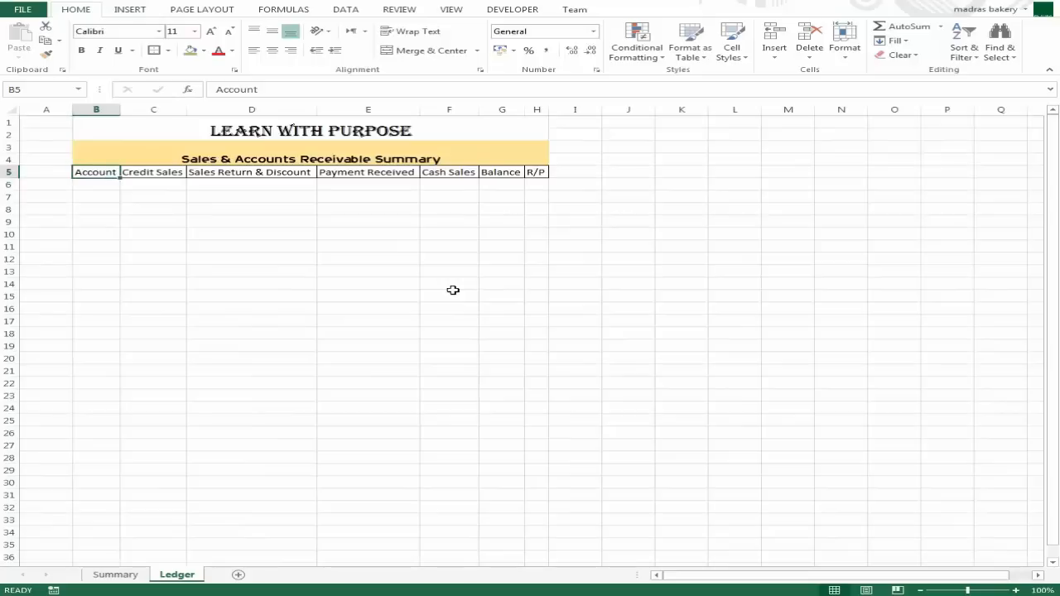
key("ctrl+c")
key("Left")
key("ctrl+v")
type("Da")
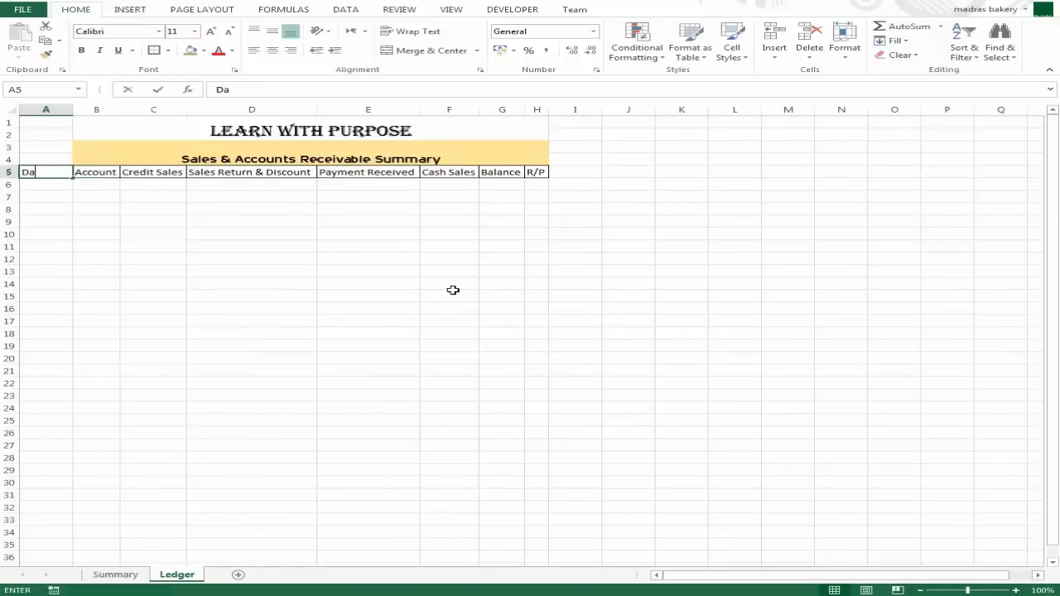
type("te")
key("Return")
key("Up")
Step: Insert an entire new column between the Account and Credit Sales headings
key("Right")
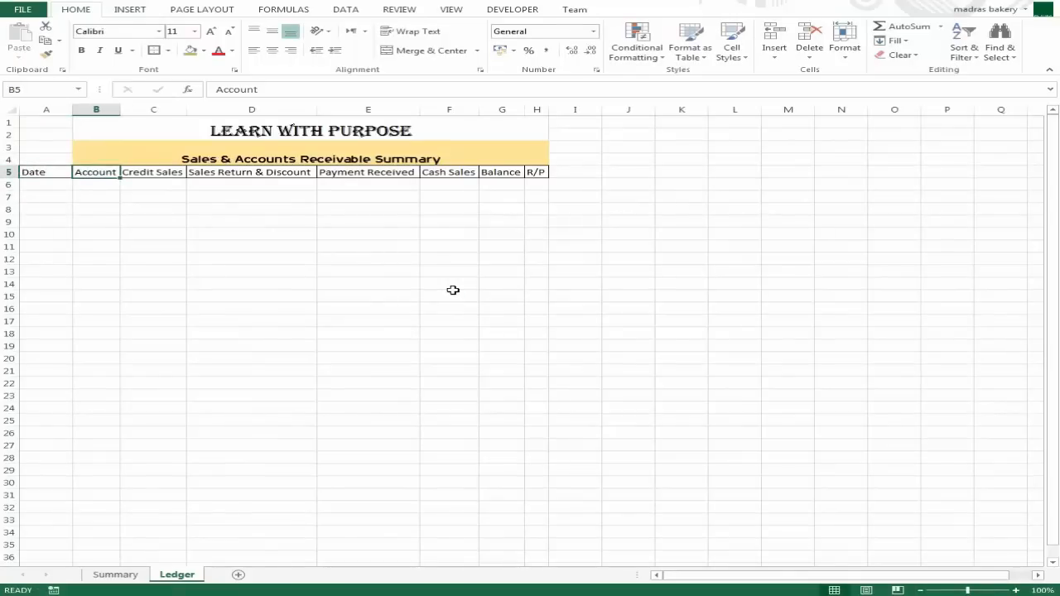
key("Right")
key("Left")
key("Right")
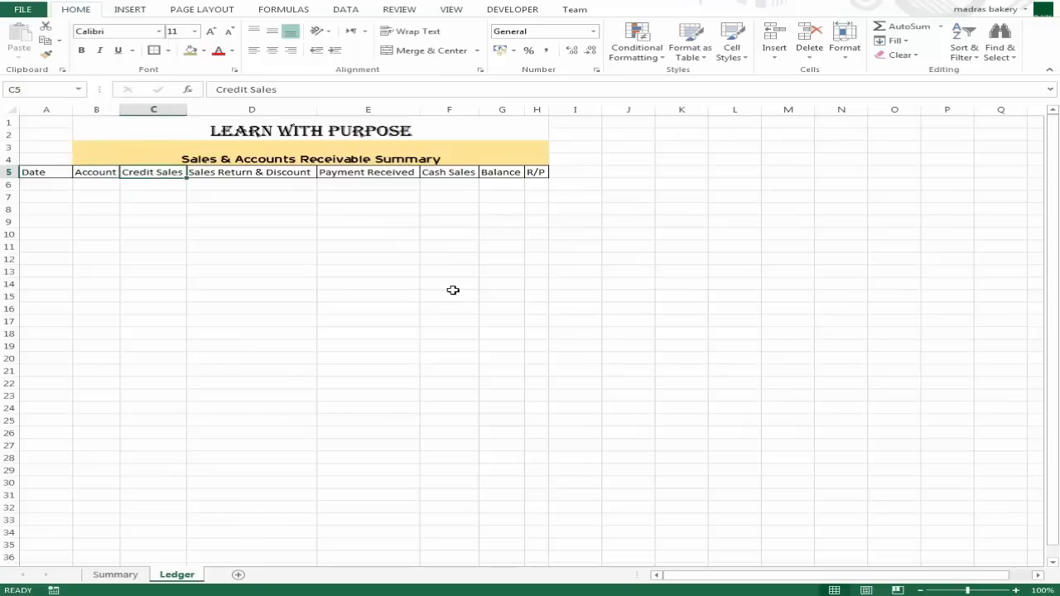
key("ctrl+plus")
key("Down")
key("Down")
key("Return")
key("Return")
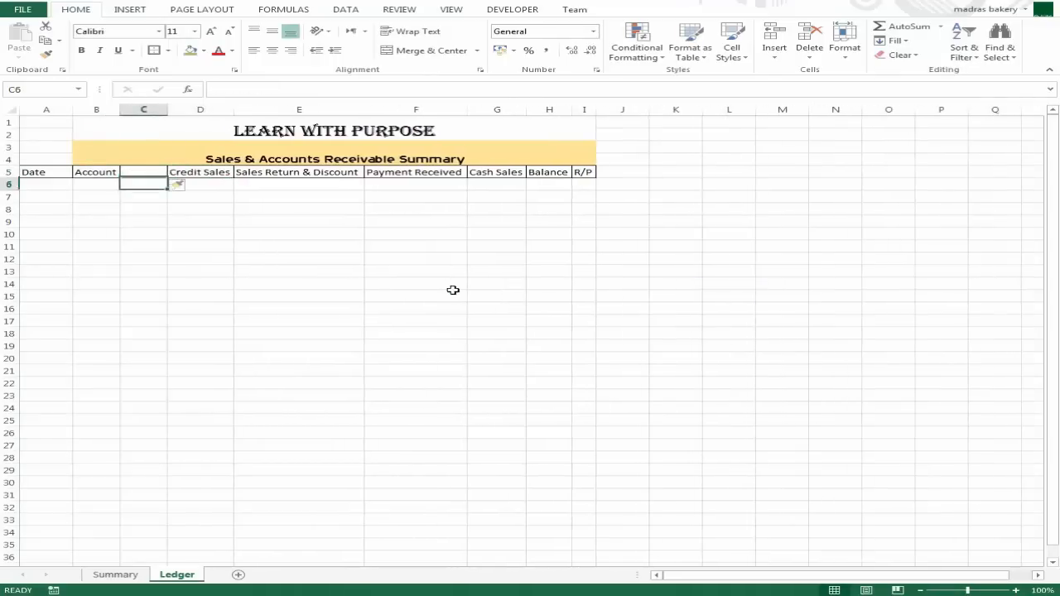
Step: Enter the heading Inv# in C5 of the new column
key("Up")
type("Inv")
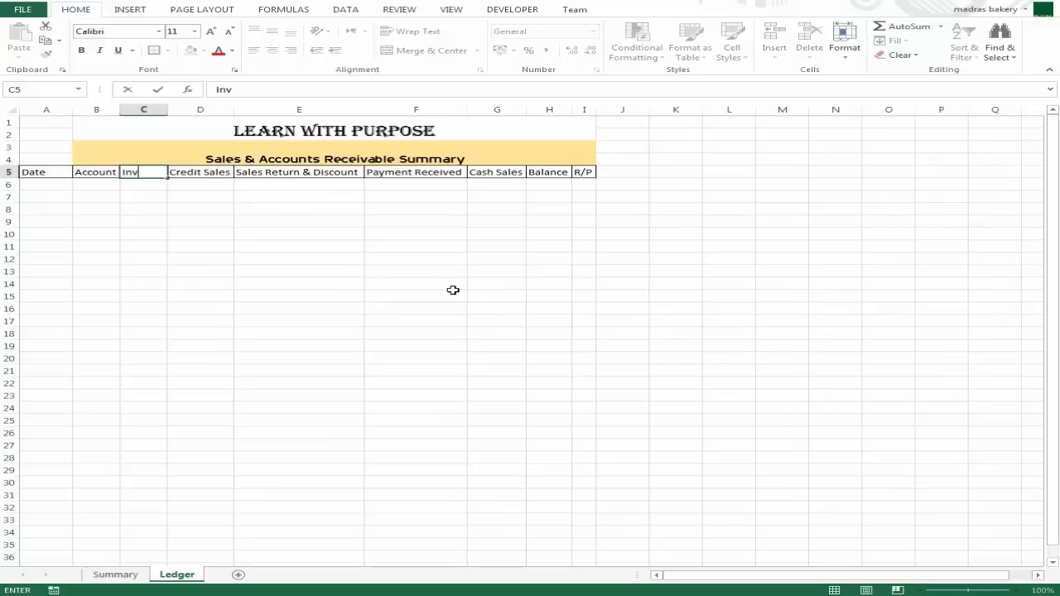
key("Return")
key("Up")
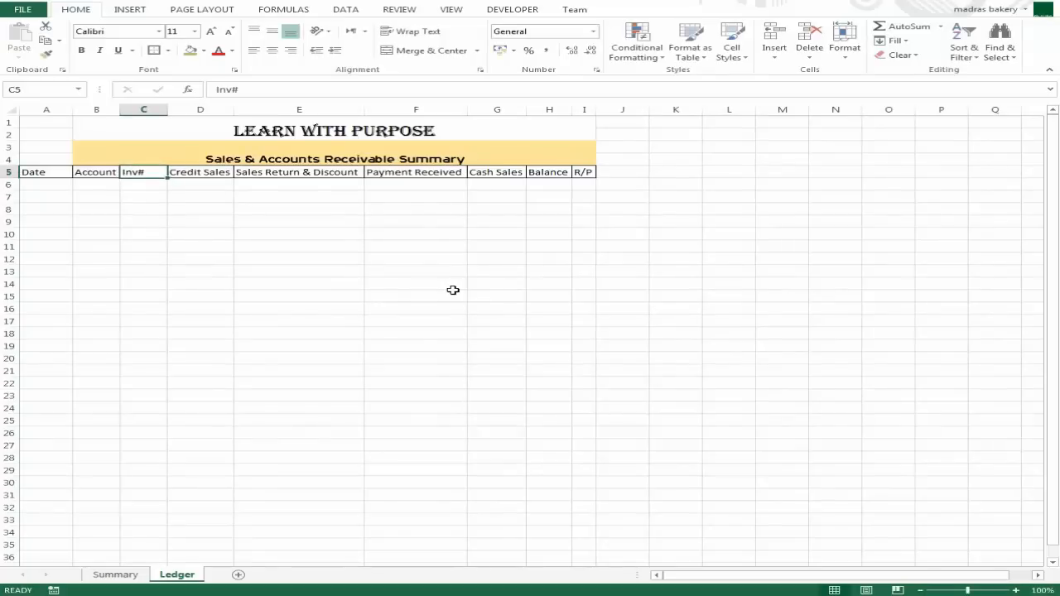
Step: Extend the merged and centred Sales & Accounts Receivable Summary subtitle to cover A3:I4, including the Date column
key("Up")
key("Left")
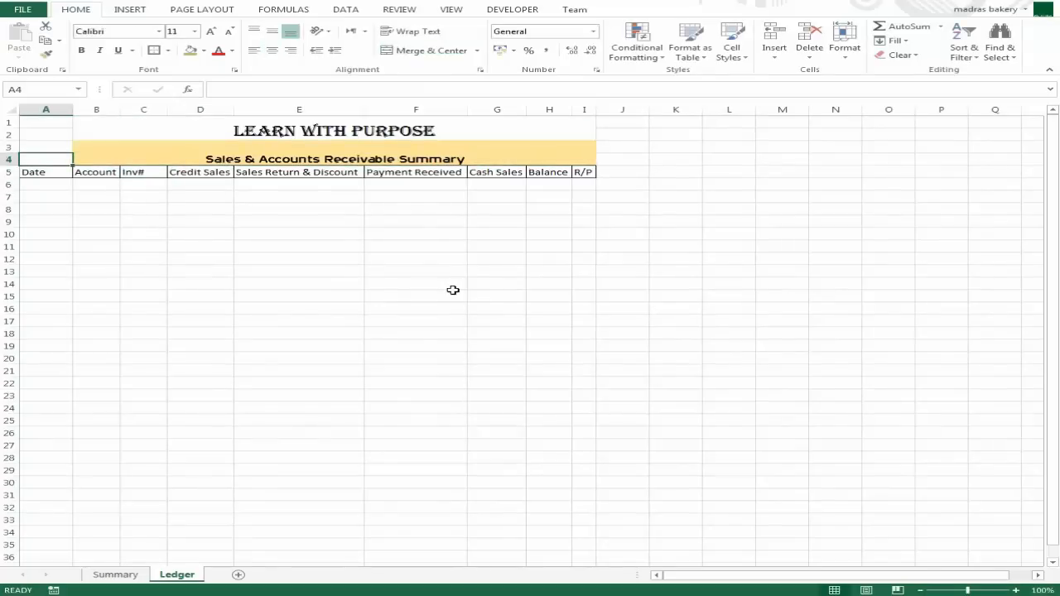
key("Up")
key("shift+Right")
key("alt+h")
key("m")
key("c")
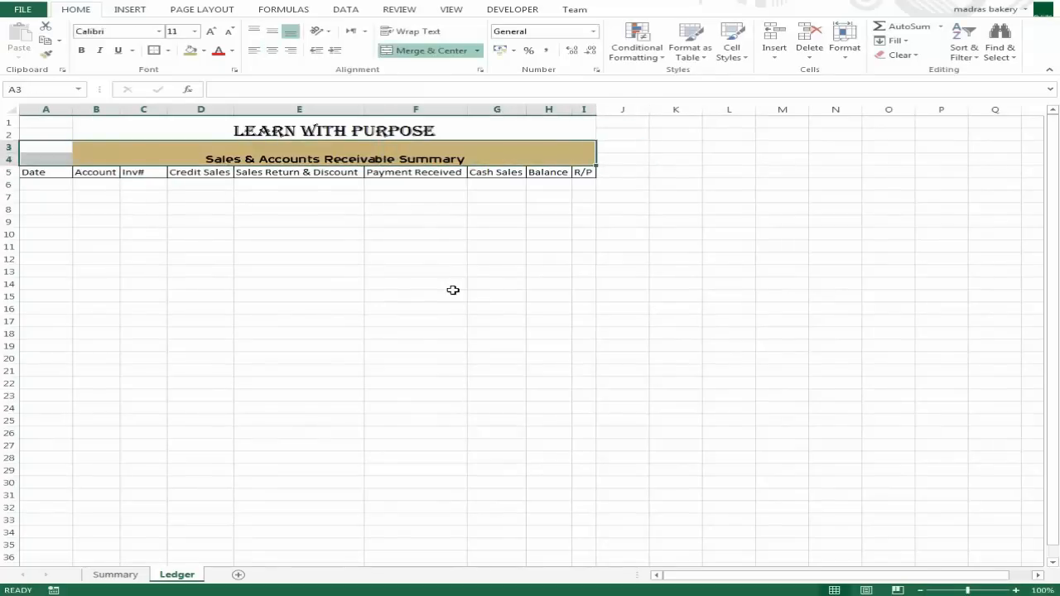
left_click(461, 53)
left_click(455, 52)
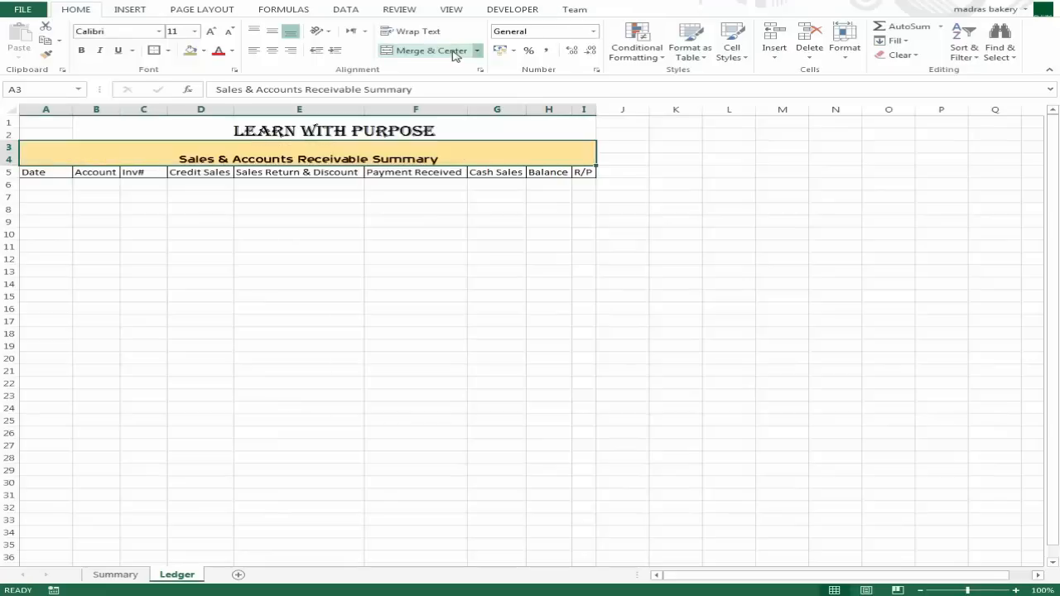
Step: Extend the merged and centred Learn With Purpose title to cover A1:I2
key("Up")
key("shift+Right")
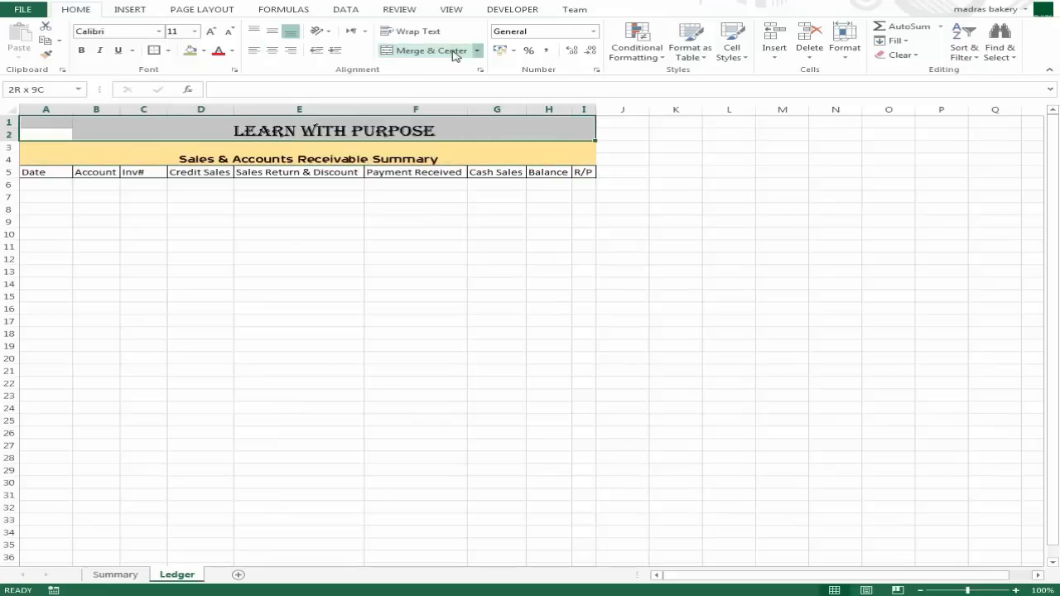
left_click(455, 52)
left_click(454, 52)
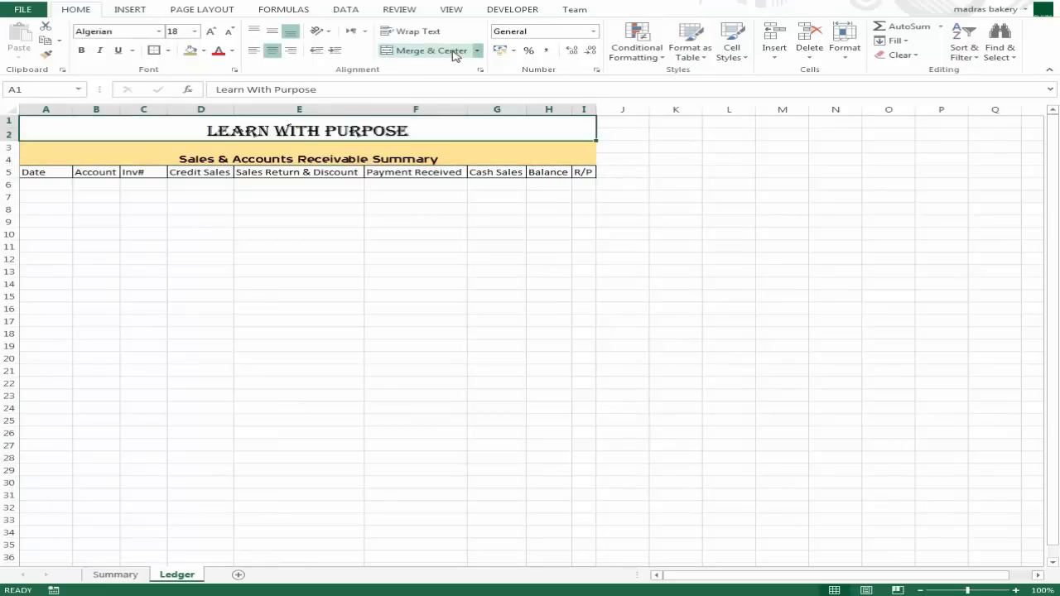
Step: Review the Ledger column headings one by one from Date to Cash Sales
key("Down")
key("Down")
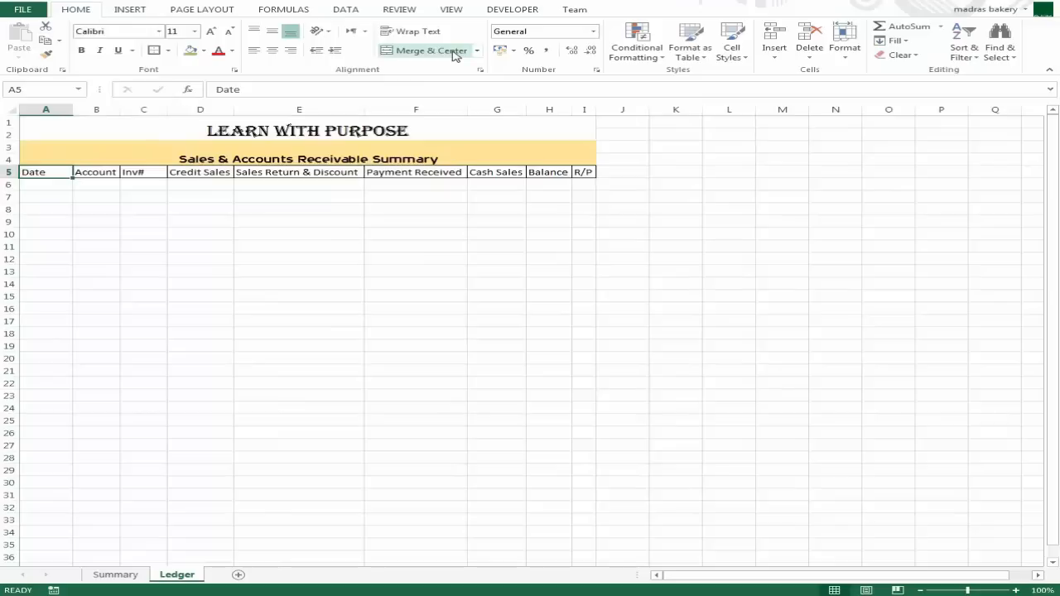
key("Right")
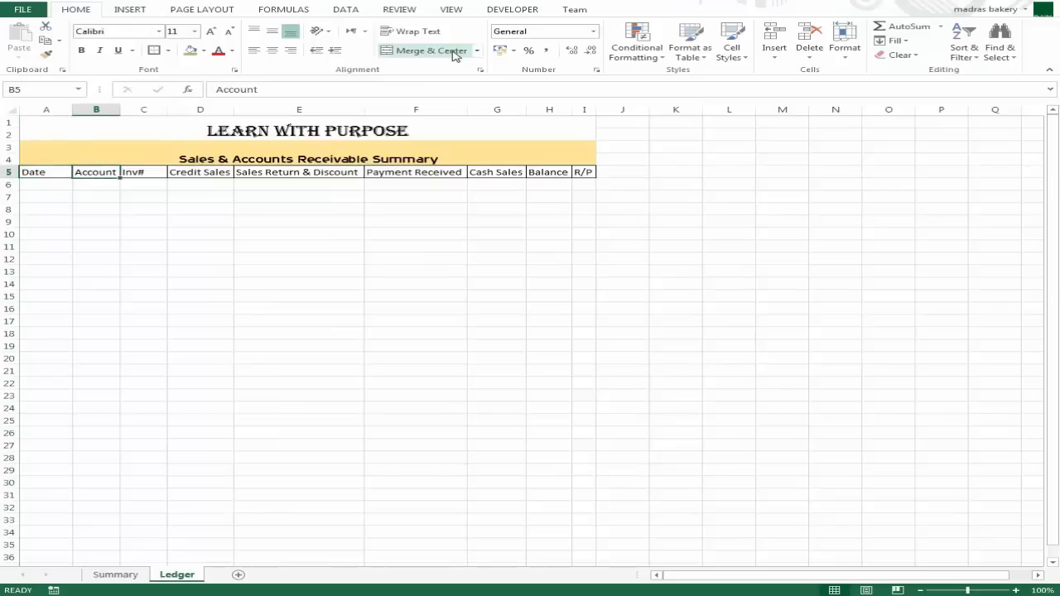
key("Right")
key("Right")
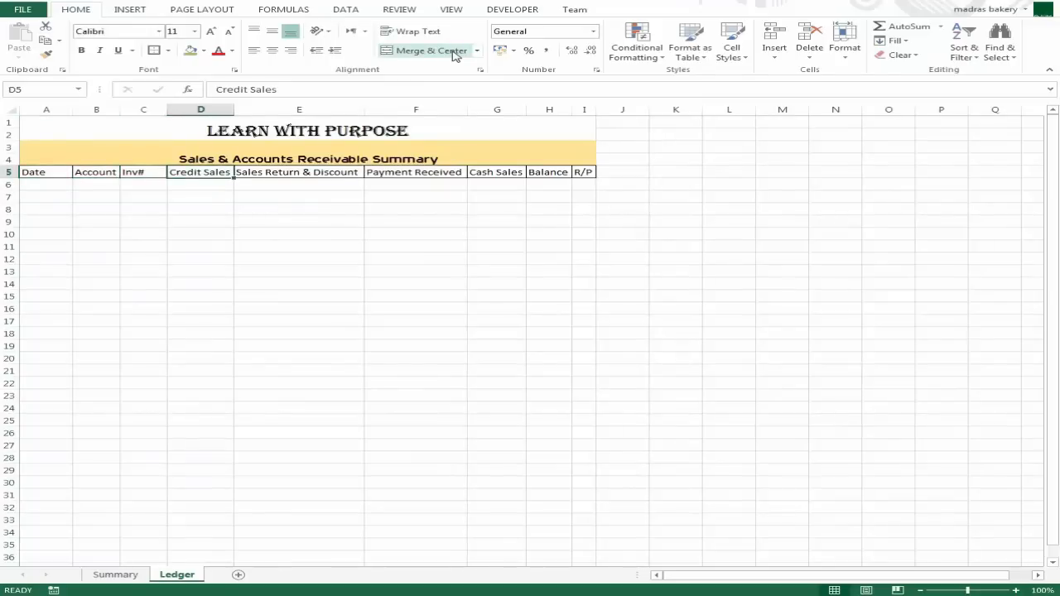
key("Right")
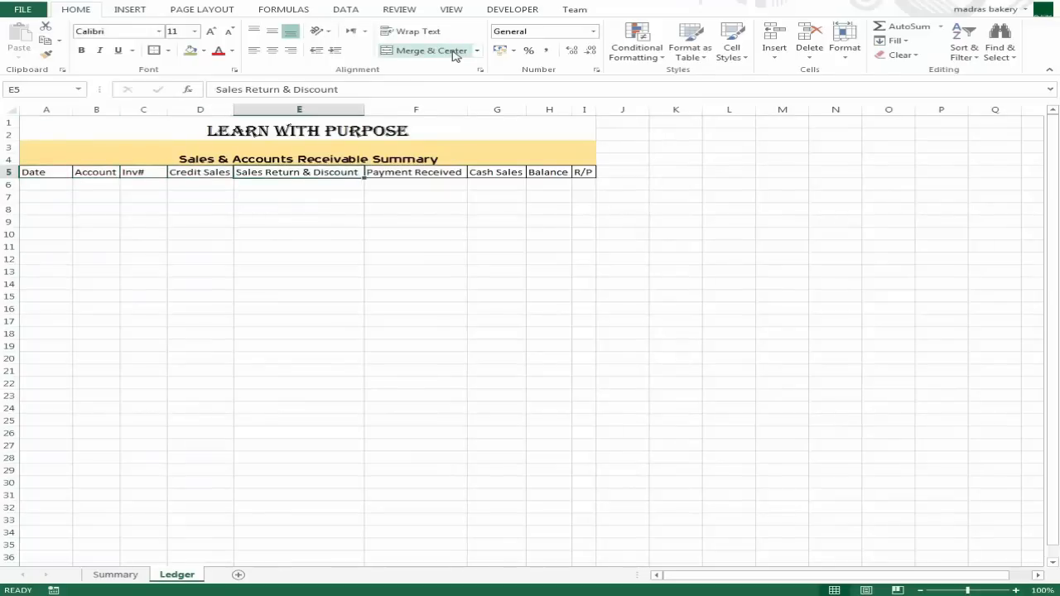
key("Right")
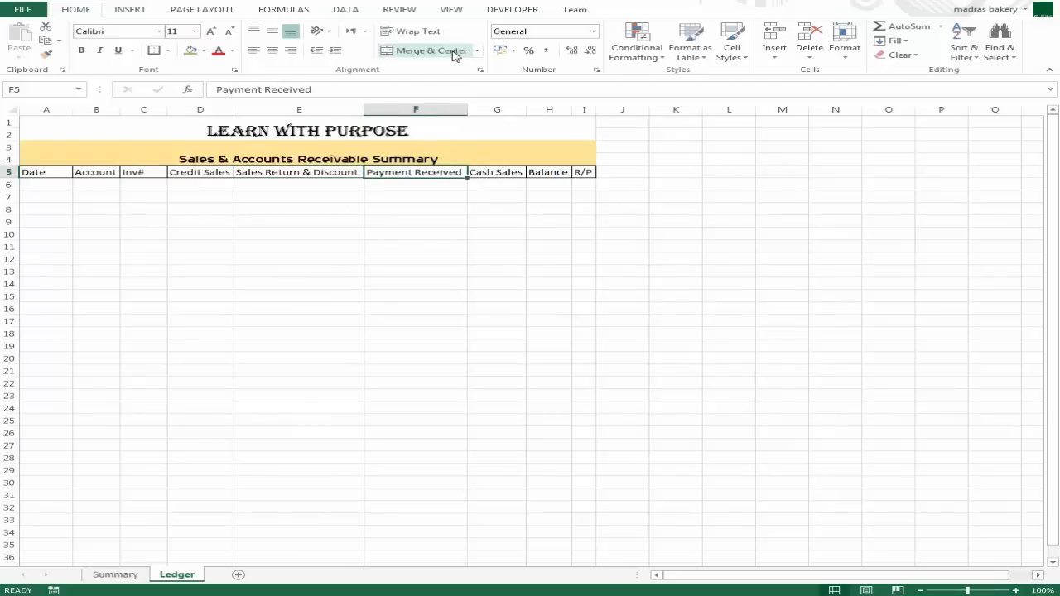
key("Down")
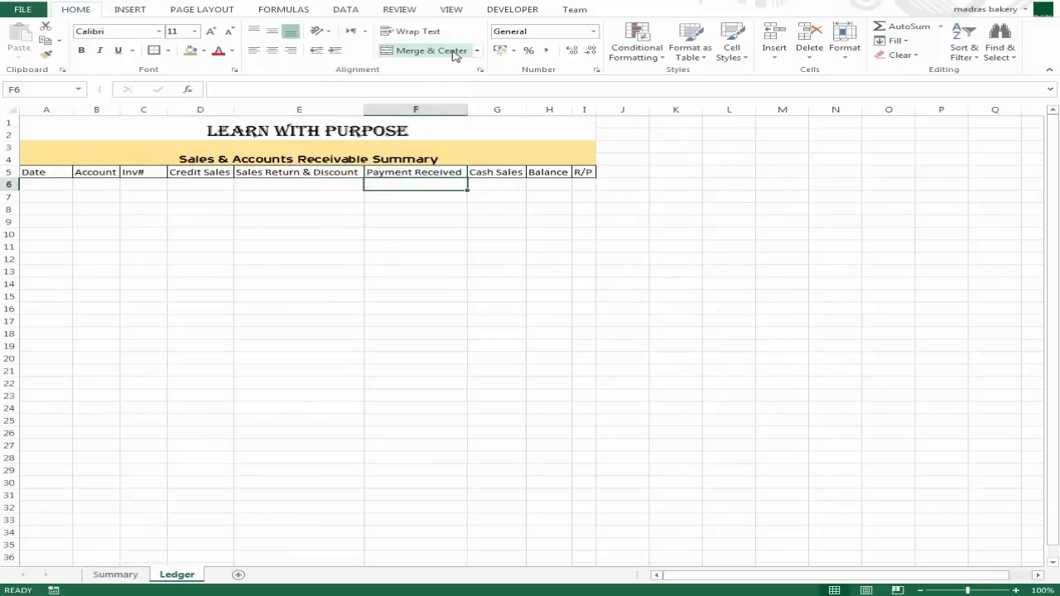
key("Up")
key("Right")
key("Down")
key("Up")
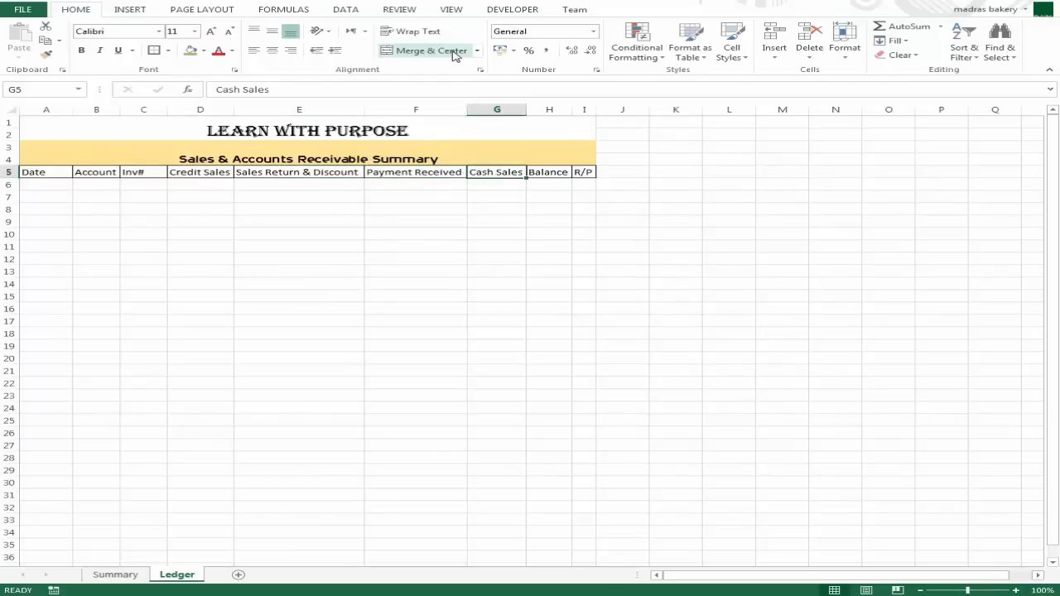
Step: Delete the entire Balance and R/P columns, H and I, from the Ledger sheet
key("Right")
key("shift+Right")
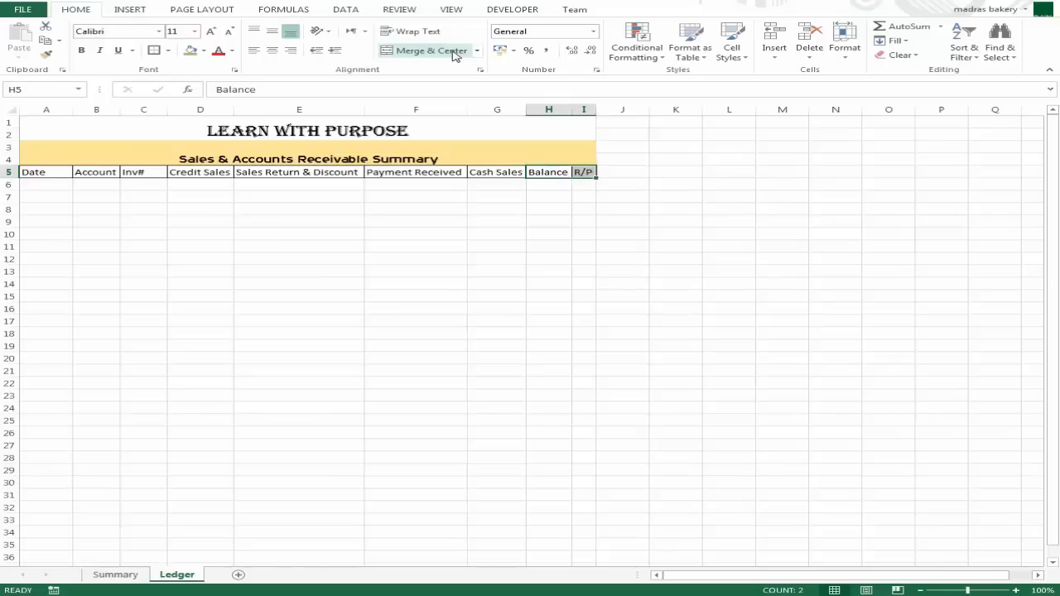
key("ctrl+minus")
key("Down")
key("Down")
key("Down")
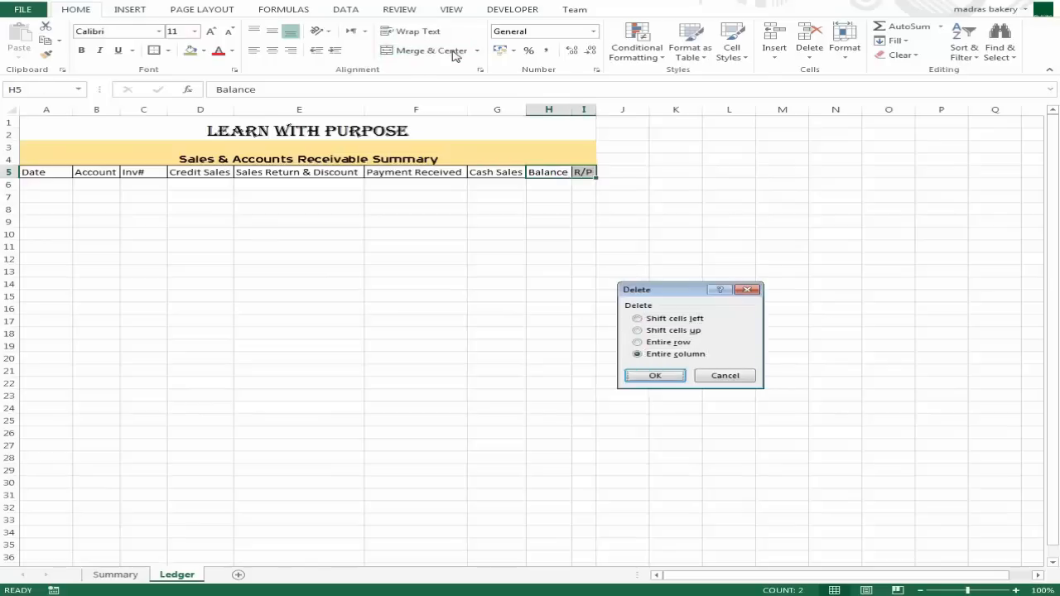
key("Return")
Step: Replace the Ledger sheet's subtitle in A3 with Sales Ledger
key("Left")
key("Left")
key("Up")
key("Up")
key("Down")
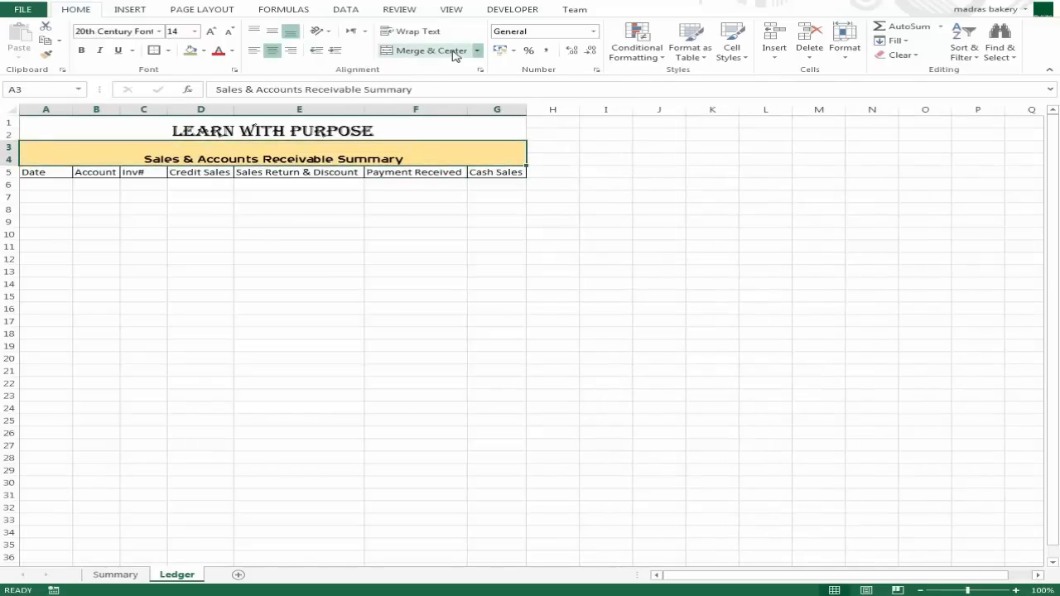
type("sa")
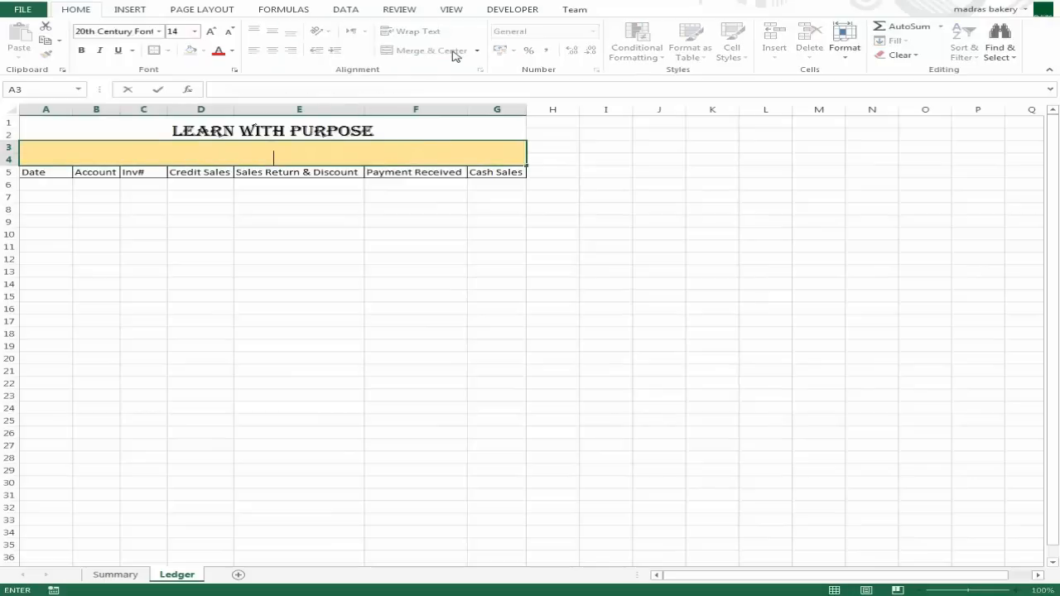
type("Sales Ledger")
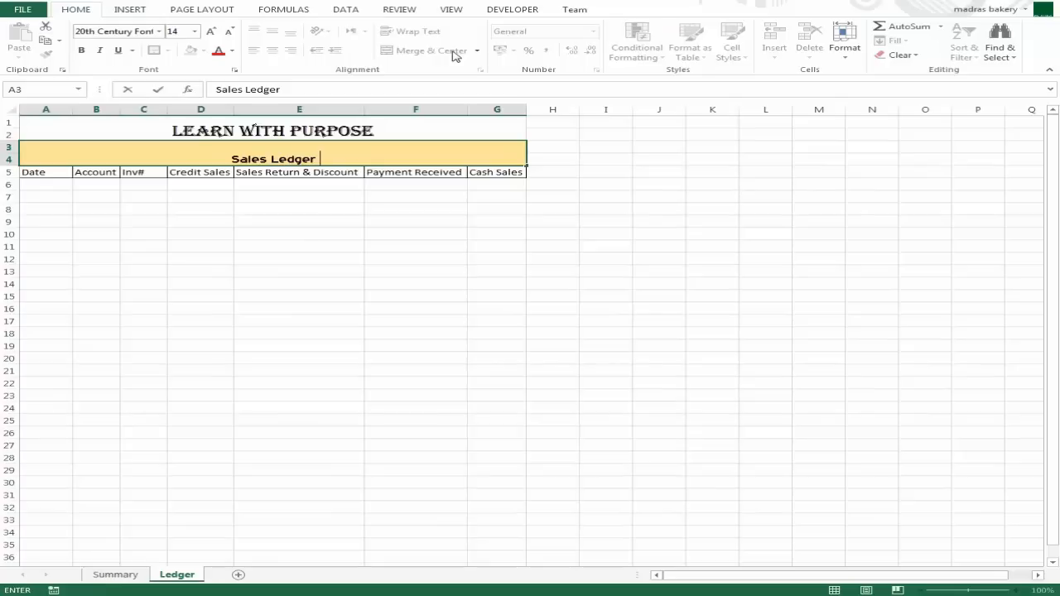
Step: Complete the subtitle above the ledger's header row as "Sales Ledger WEF 01-04-2017"
type(" WEF 01-04-2017")
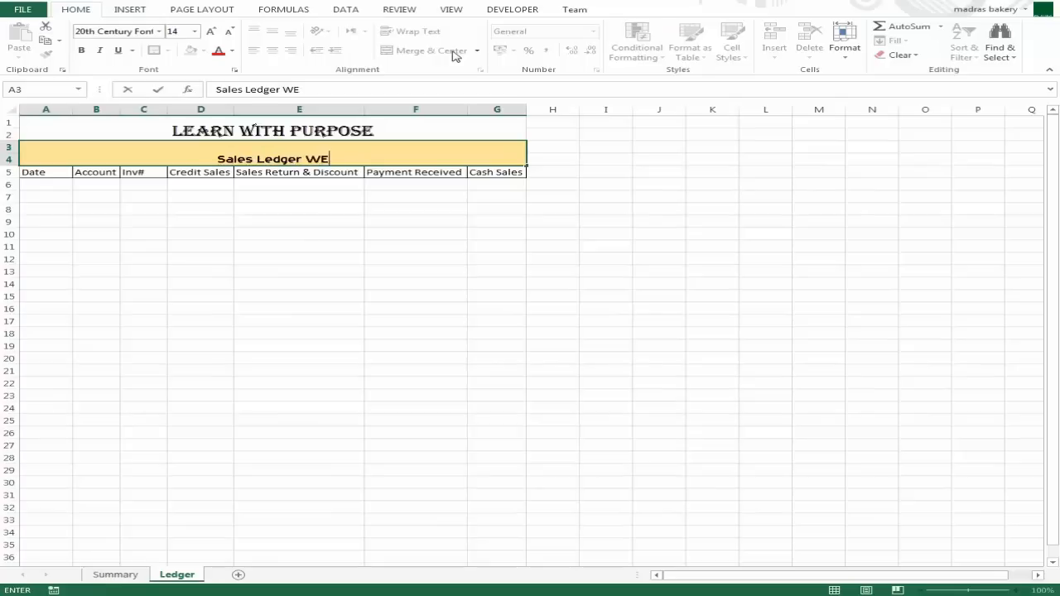
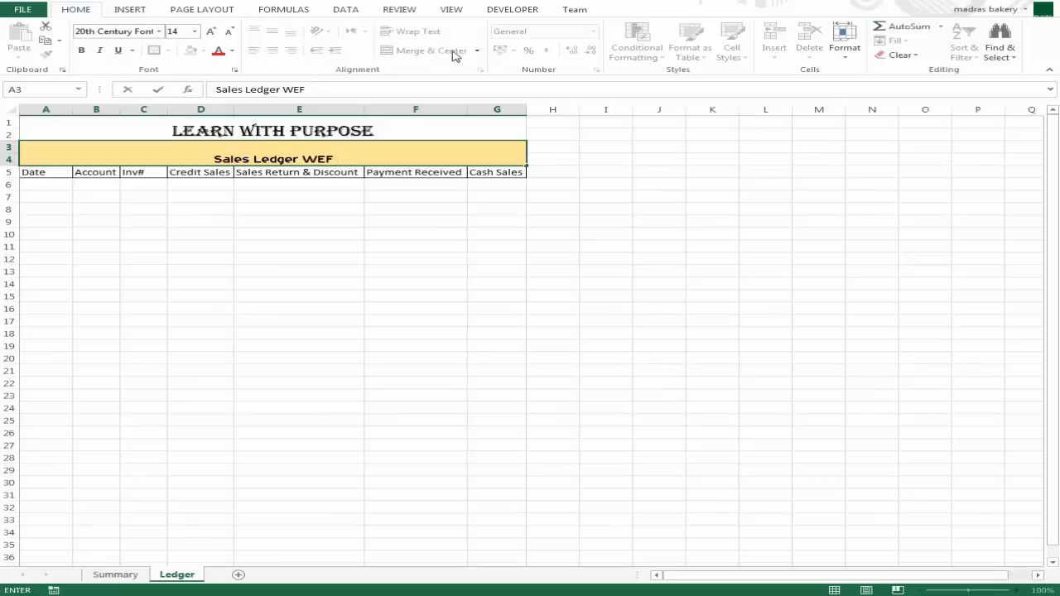
type("01-")
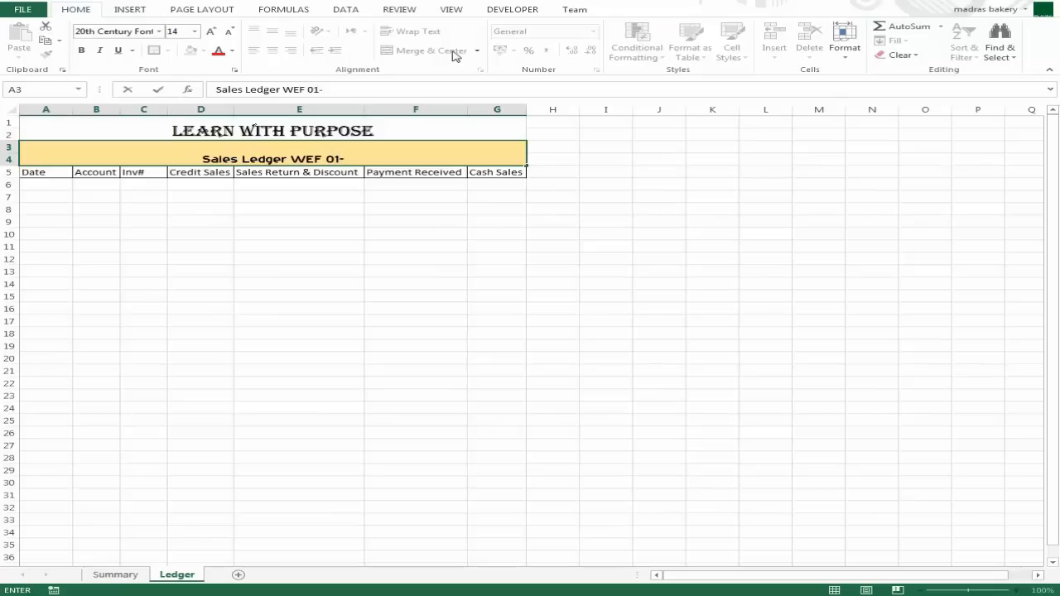
type("04-2017")
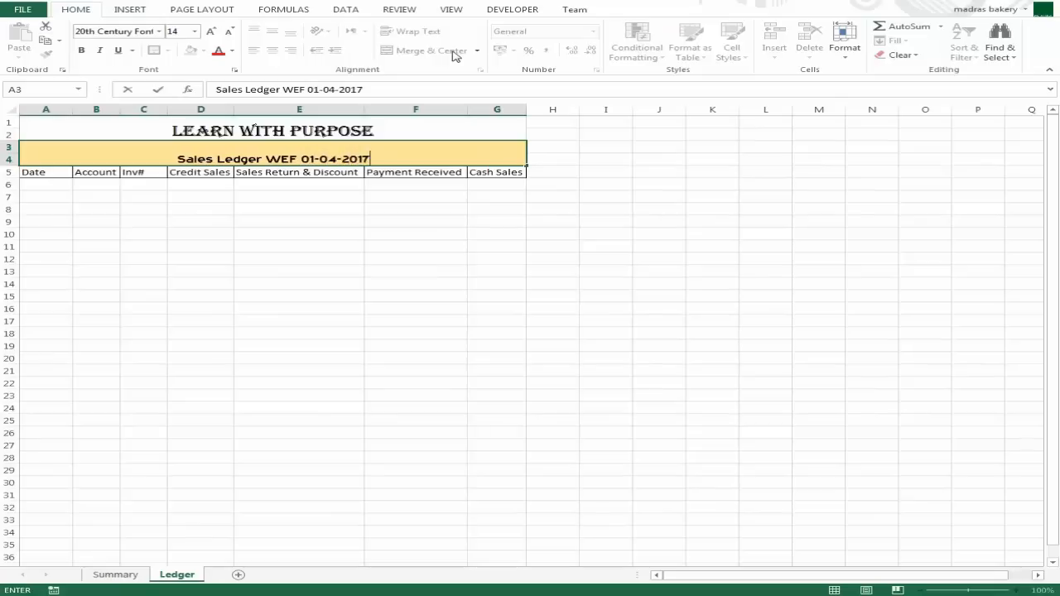
key("Return")
key("Up")
key("Up")
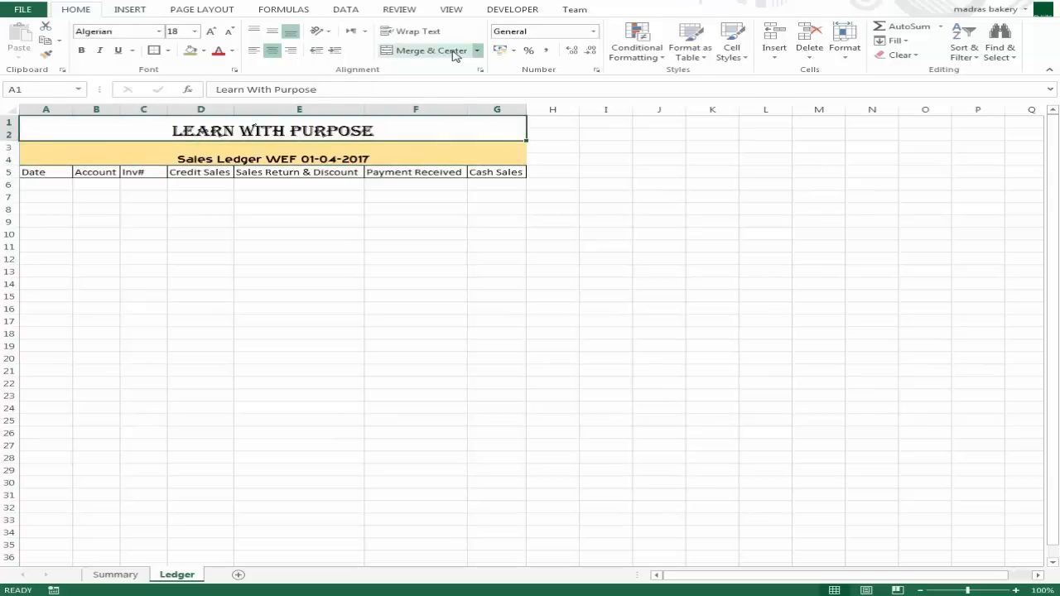
key("Down")
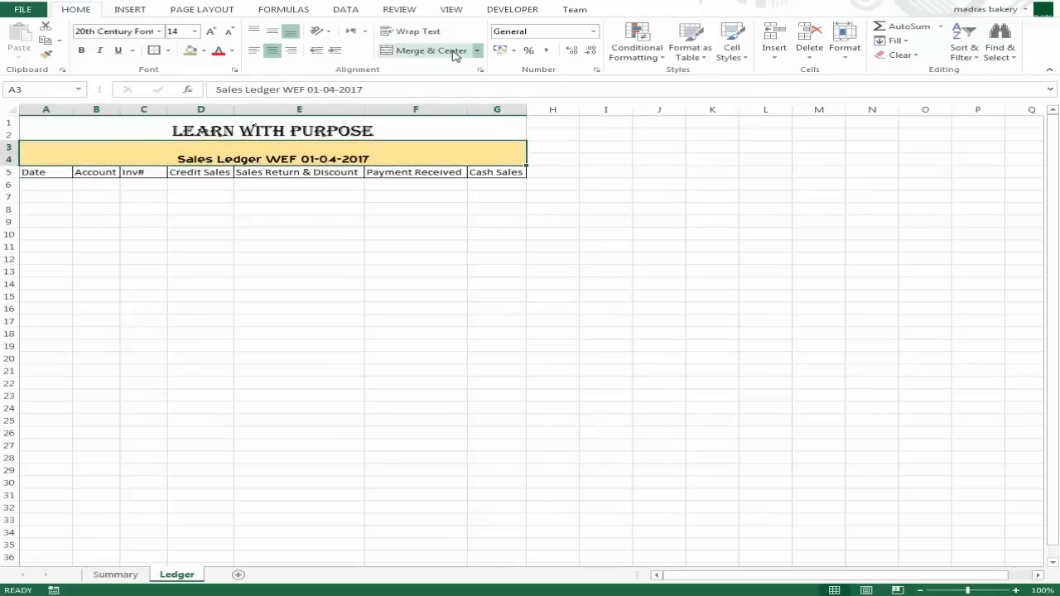
key("Down")
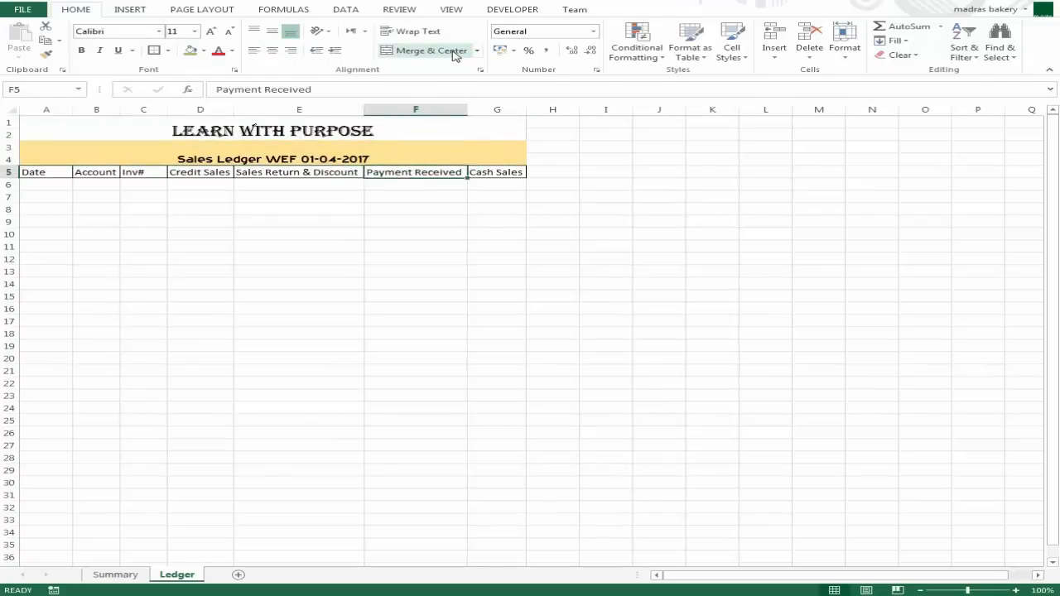
key("Left")
key("Left")
key("Left")
key("Left")
key("Left")
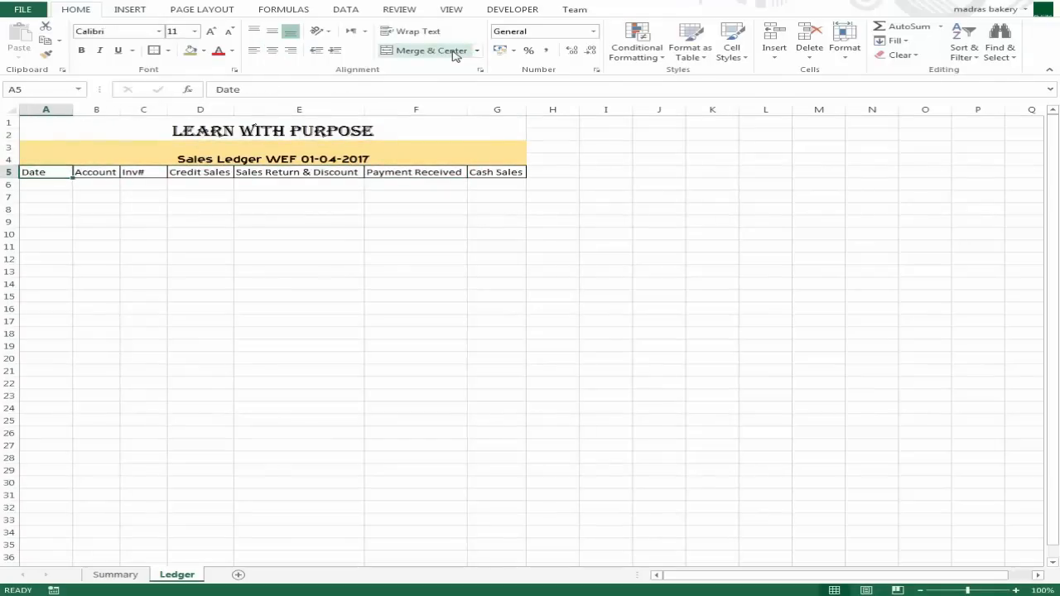
key("shift+Right")
key("shift+Right")
key("shift+Right")
key("shift+Right")
key("shift+Right")
key("shift+Right")
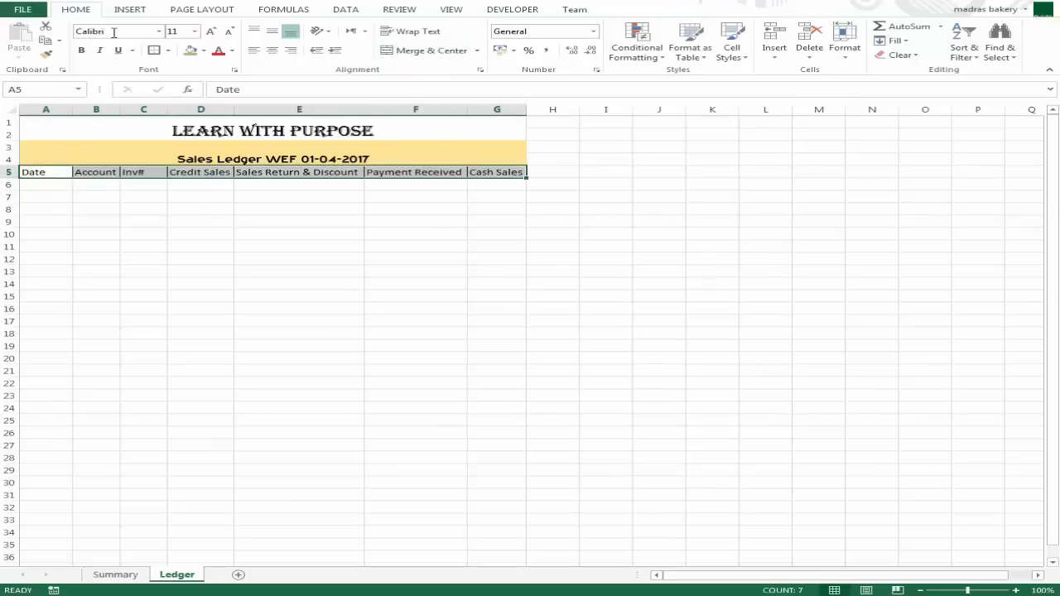
left_click(131, 10)
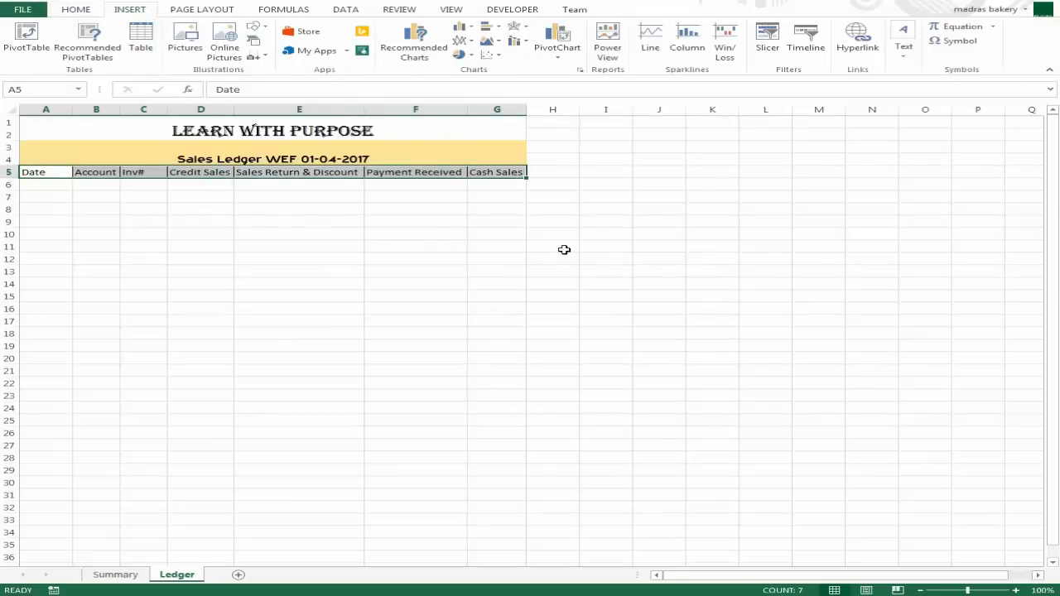
left_click(501, 246)
left_click(486, 172)
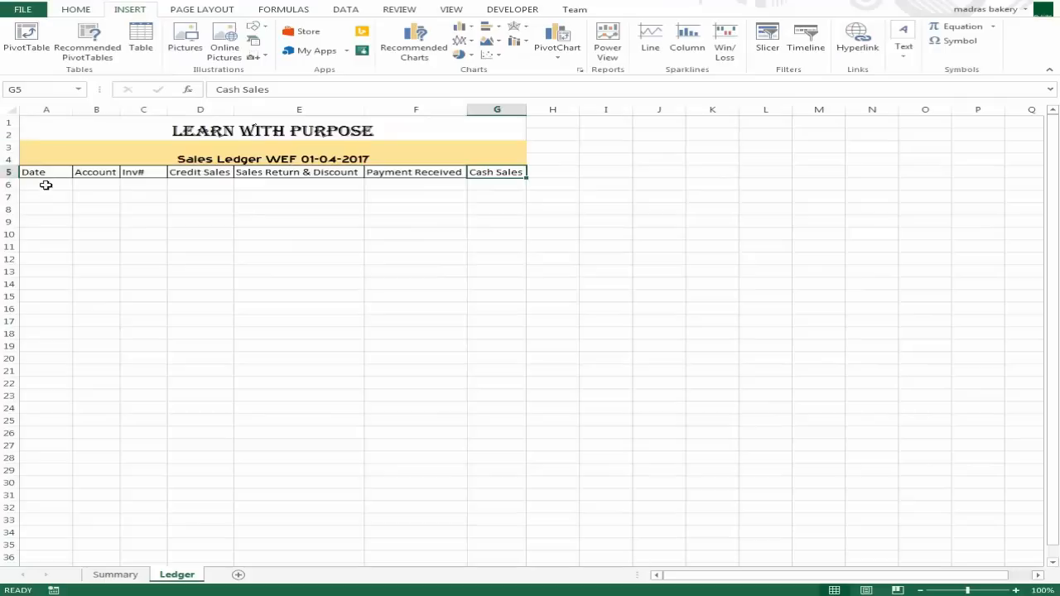
Step: Add filters to the ledger's header row A5:G5, from Date to Cash Sales
left_click(50, 171)
left_click_drag(50, 171, 273, 165)
left_click_drag(467, 179, 497, 172)
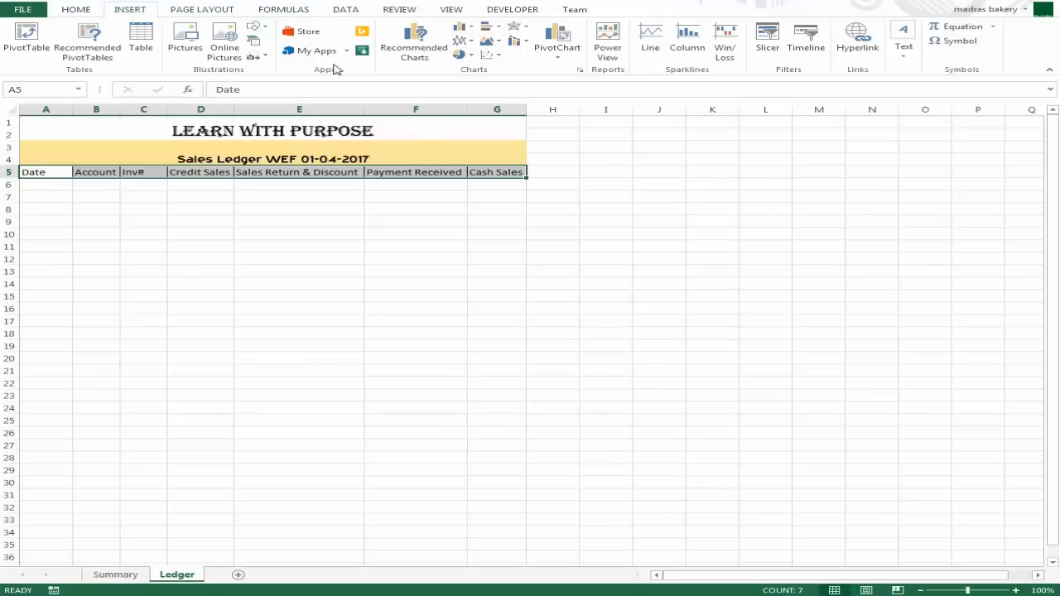
left_click(348, 10)
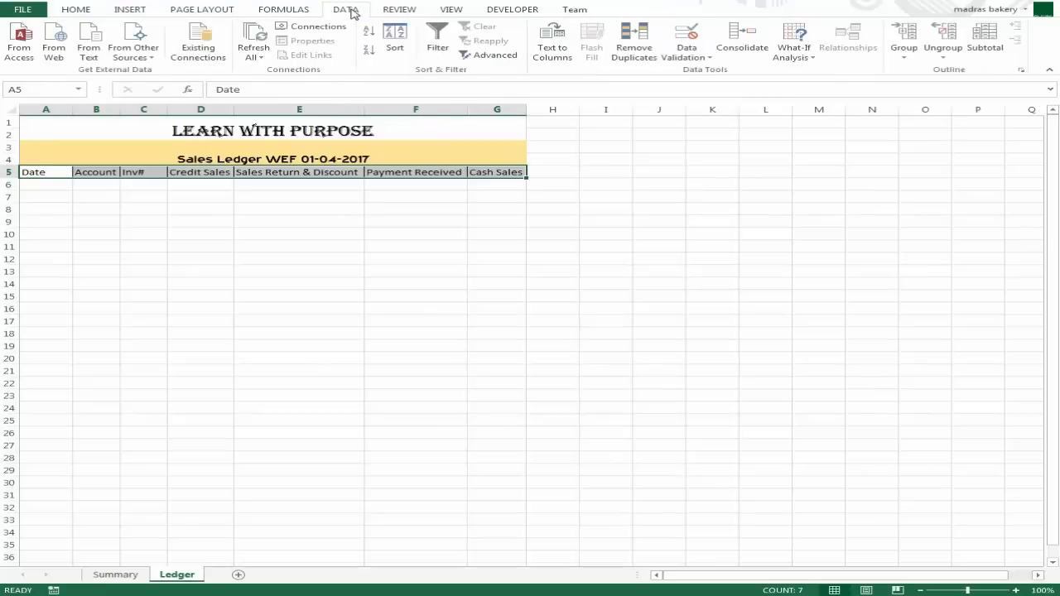
left_click(438, 49)
left_click(435, 247)
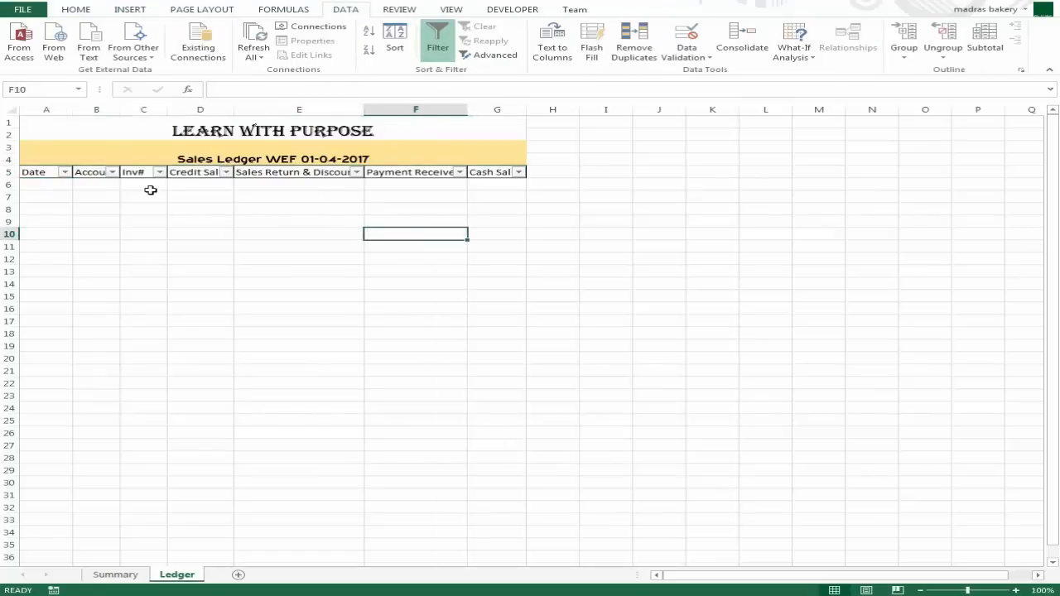
Step: View the filter options of the Date column and close them without filtering anything
left_click(146, 186)
left_click(65, 172)
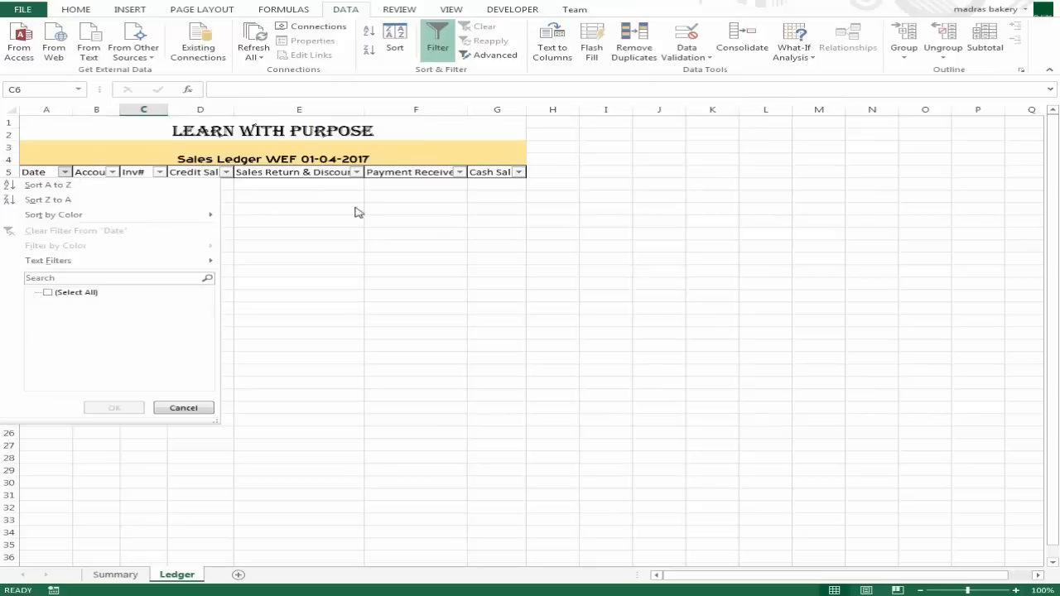
left_click(328, 202)
left_click(276, 183)
left_click(179, 187)
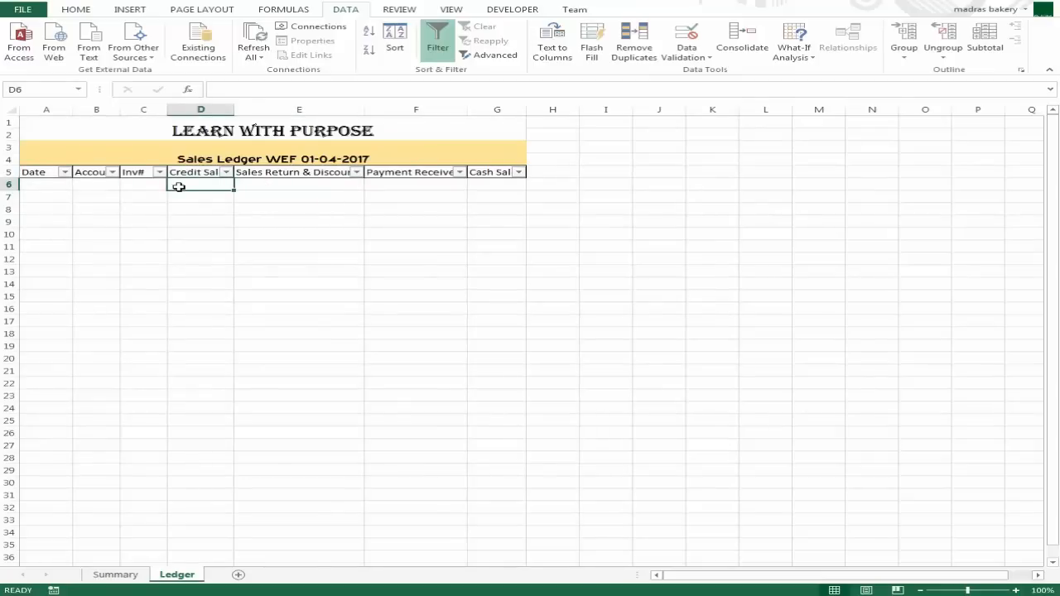
Step: Enter 1 April as the first ledger date in cell A6
key("Left")
key("Left")
key("Left")
key("Down")
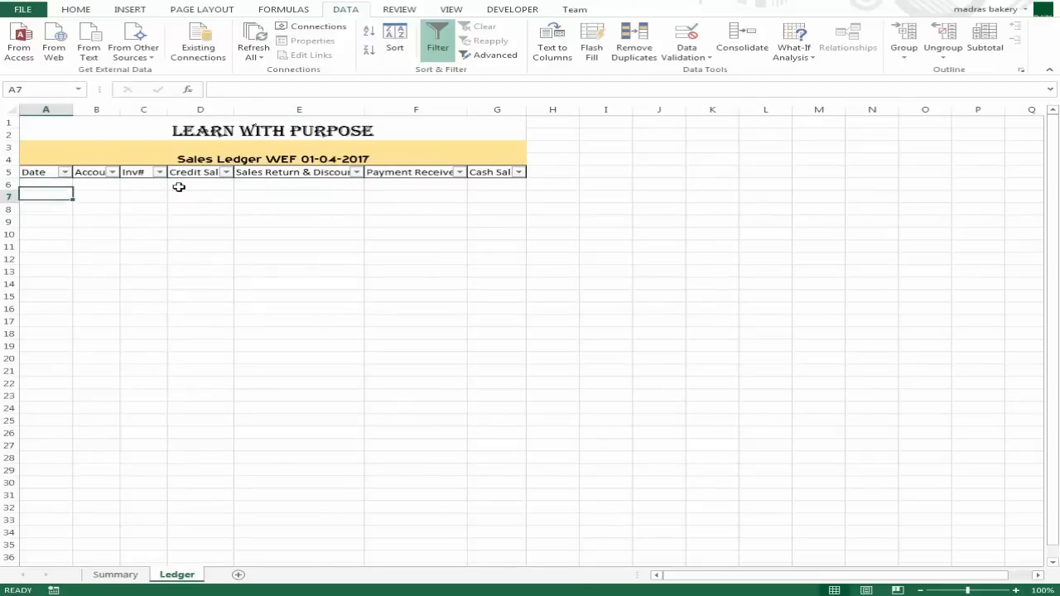
key("Up")
type("1")
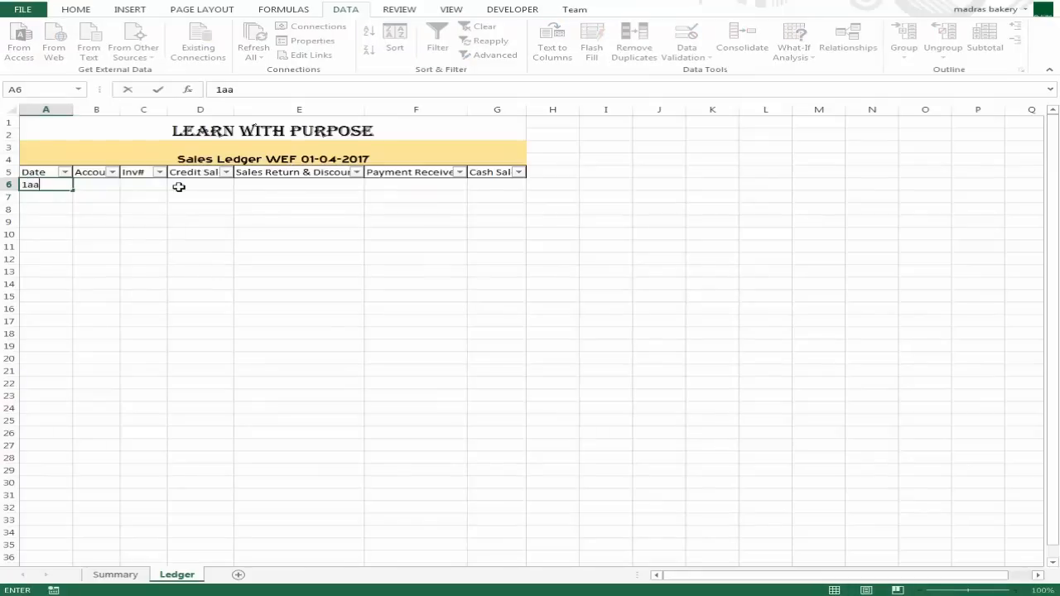
type("aaa")
key("BackSpace")
key("BackSpace")
type("p")
key("Return")
Step: Enter the dates 2 April, 5 April, 10 April, 10 April and 12 April in cells A7 to A11
type("2")
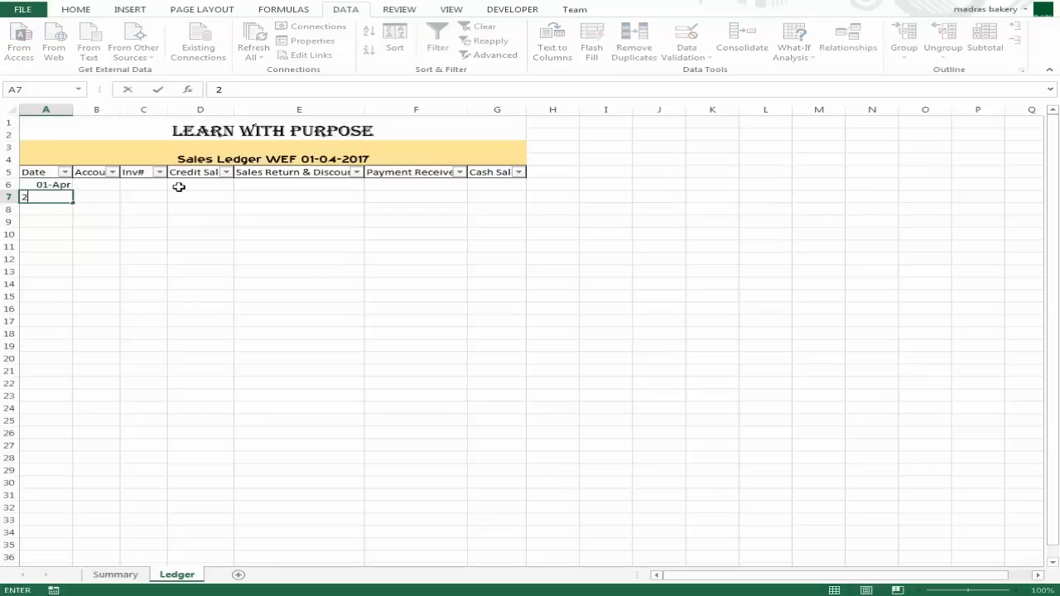
type("ap")
key("Return")
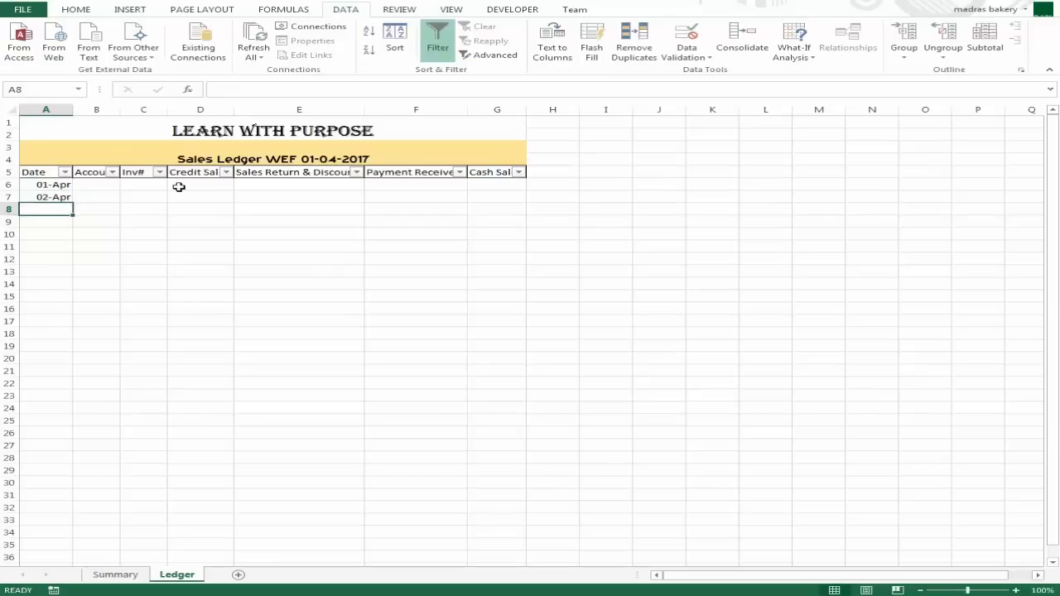
type("5ap")
key("Return")
type("10ap")
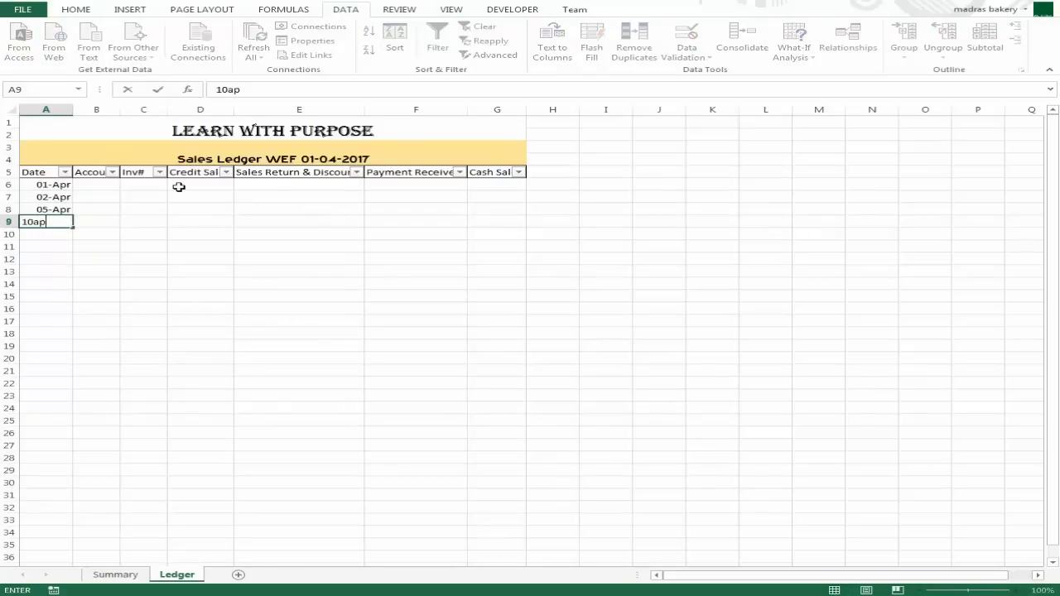
key("Return")
type("10")
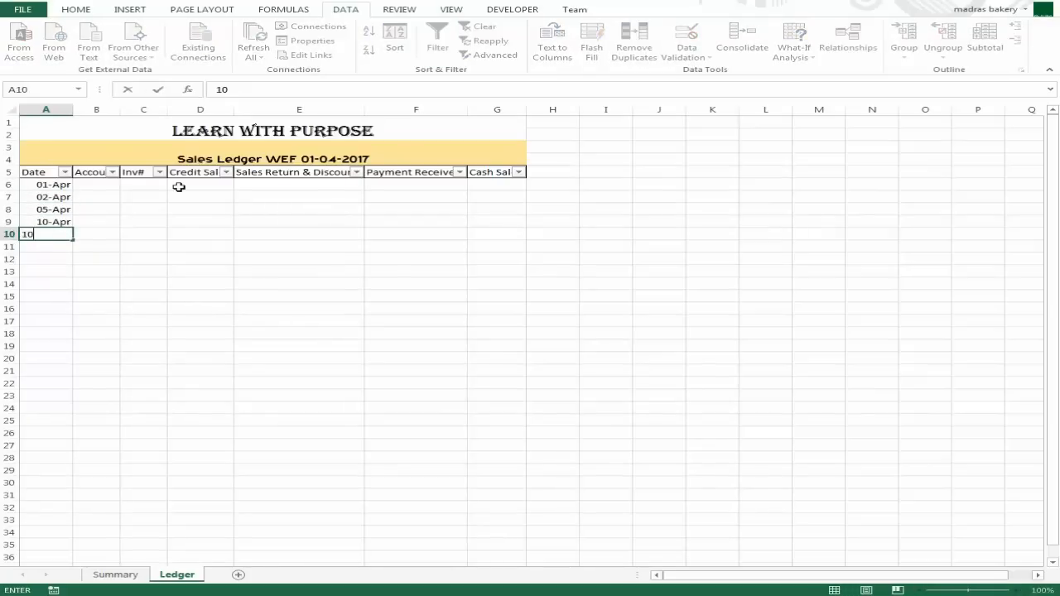
type("apr")
key("Return")
type("12apr")
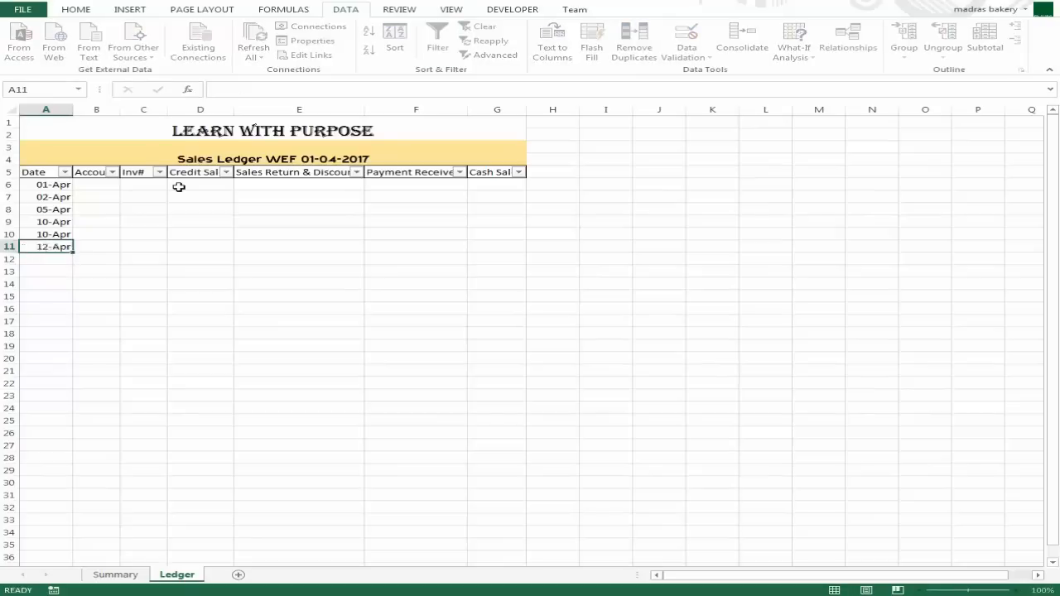
key("Return")
Step: Widen the ledger's Account column to roughly two and a half times its width
key("Up")
key("Right")
key("Up")
key("Up")
key("Up")
key("Up")
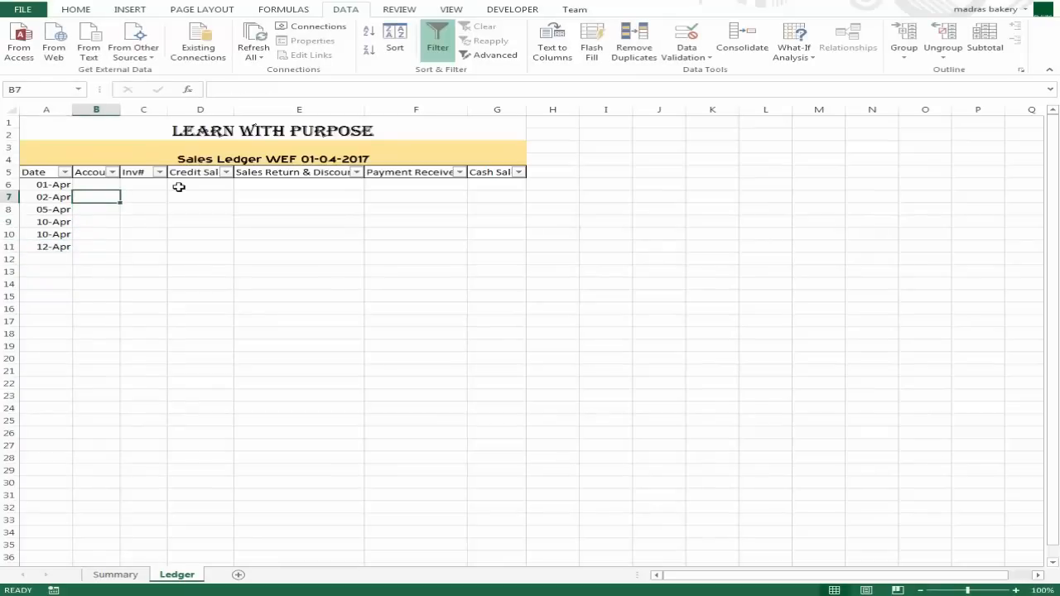
key("Up")
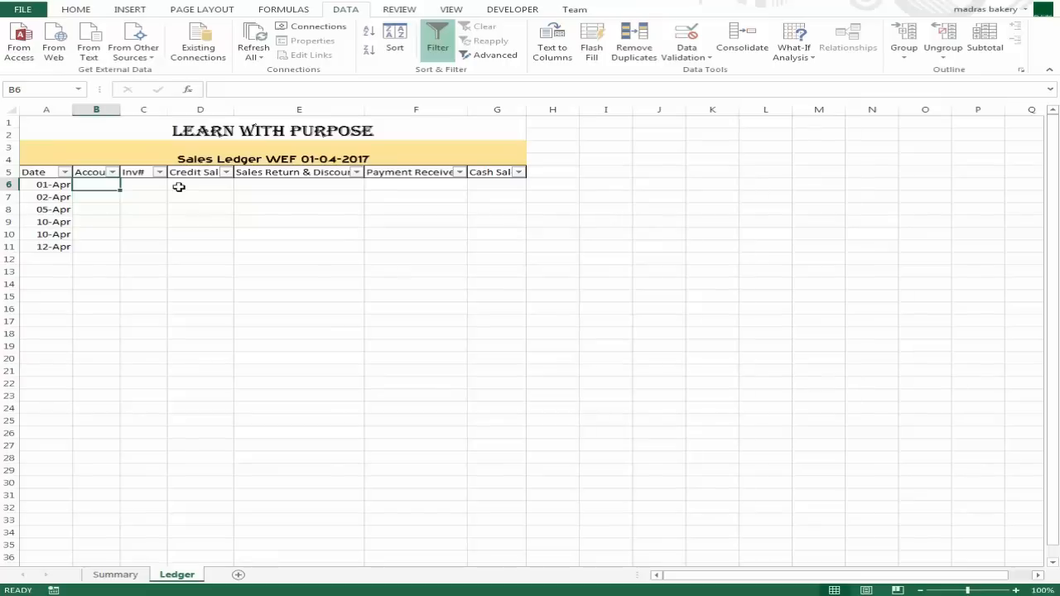
key("Up")
key("Down")
left_click_drag(121, 110, 194, 111)
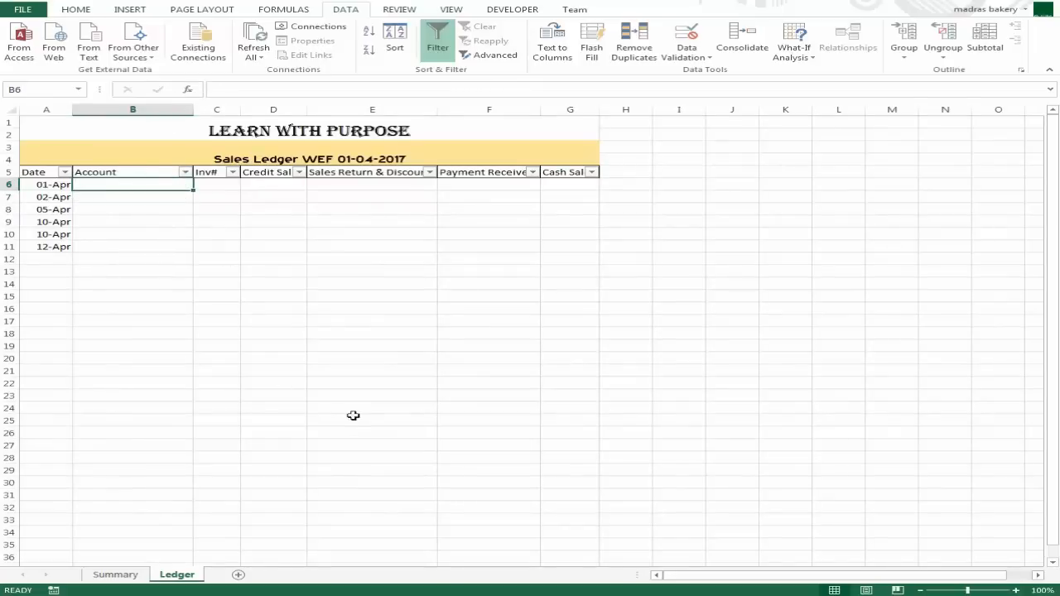
Step: Look through the account names on the Summary sheet and return to the Ledger sheet
left_click(115, 574)
left_click(141, 271)
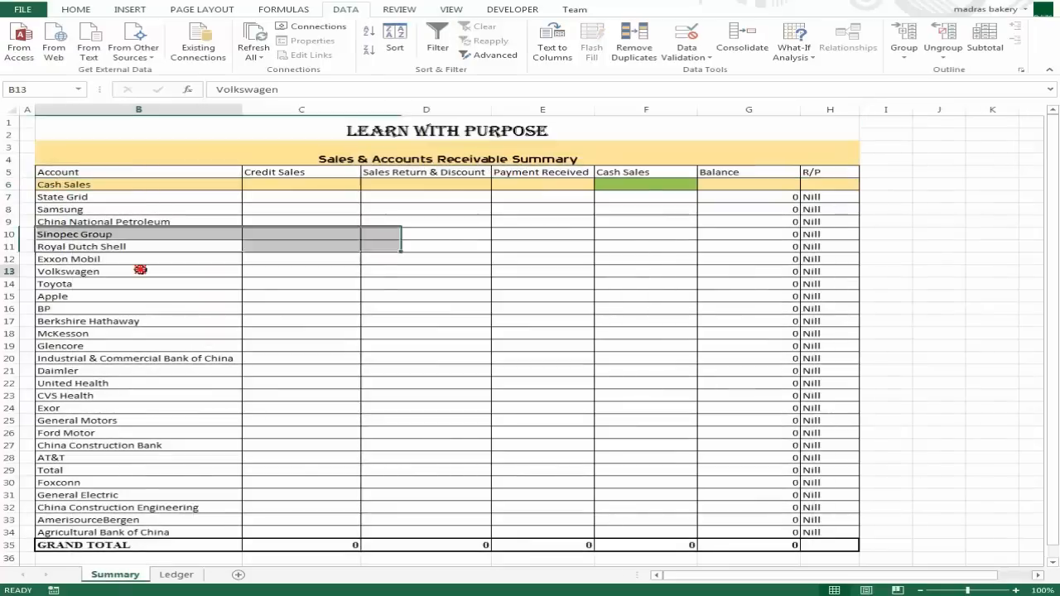
left_click(121, 532)
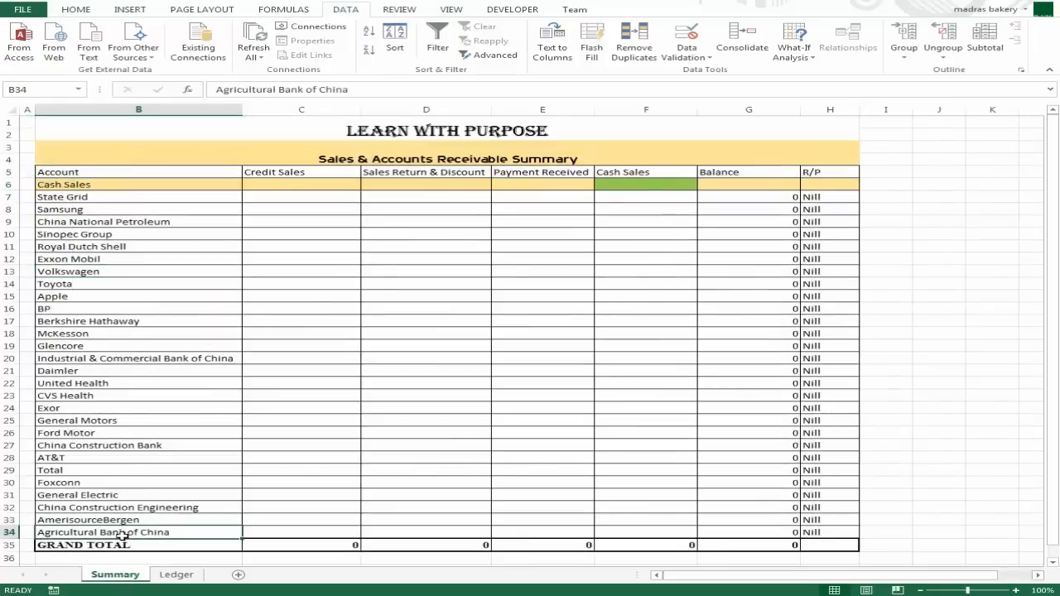
left_click(177, 575)
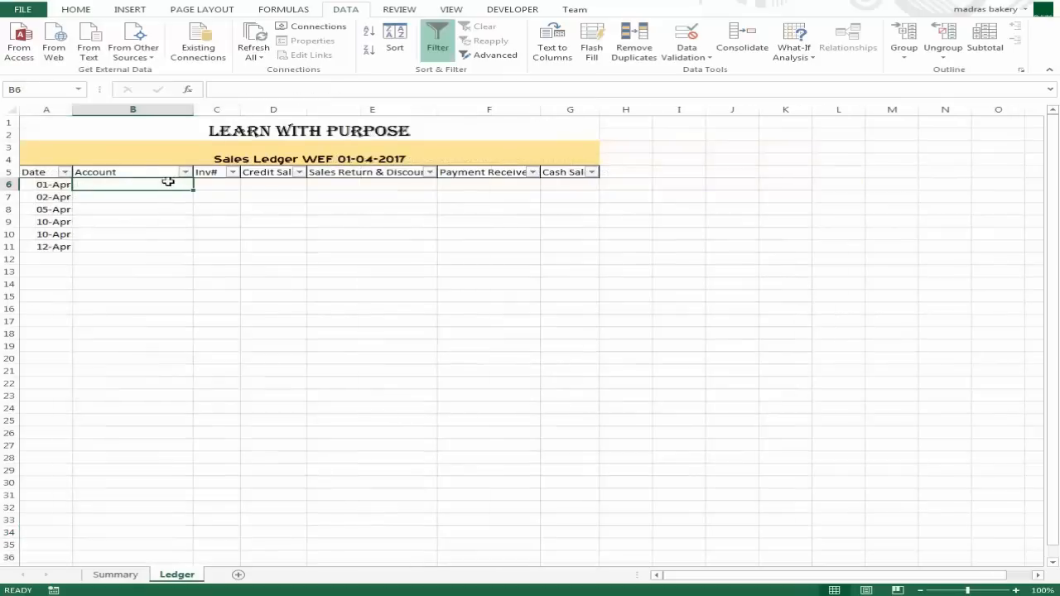
Step: Set the data validation of the first Account cell, B6, to allow only values from a list
left_click(144, 173)
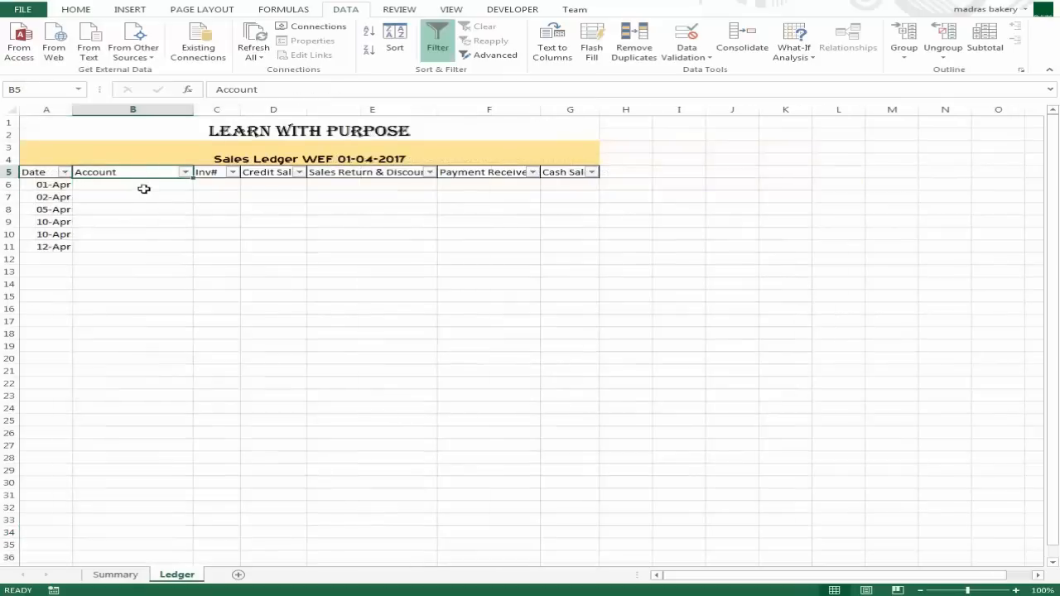
left_click(144, 188)
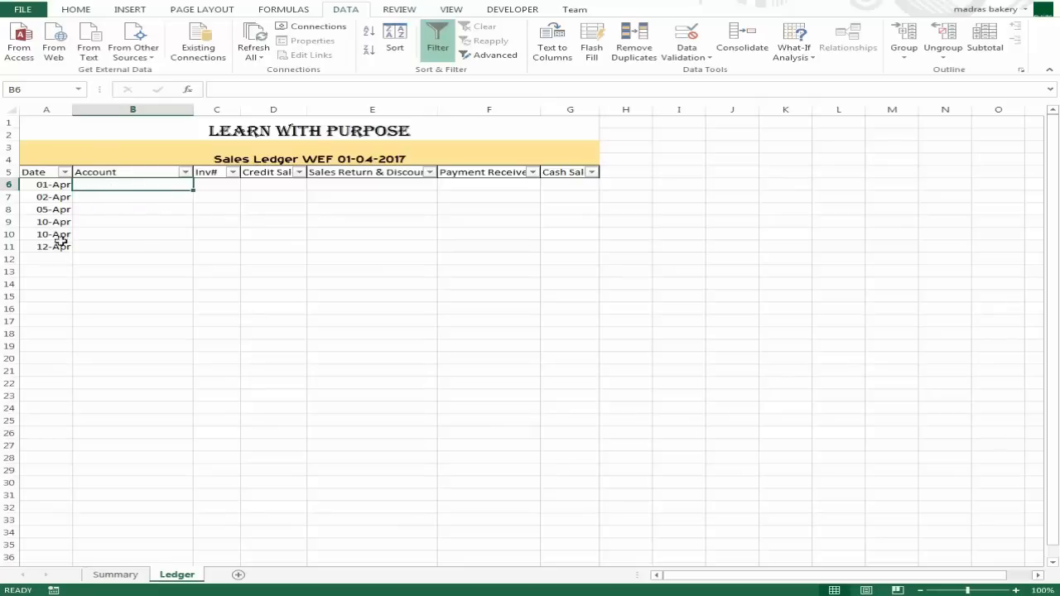
left_click(120, 172)
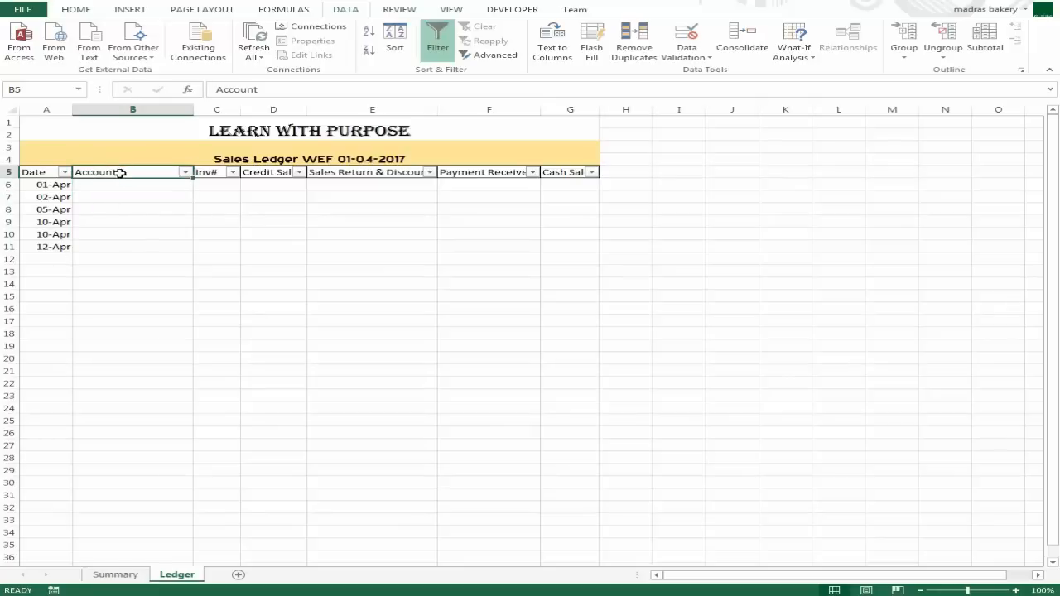
left_click(131, 185)
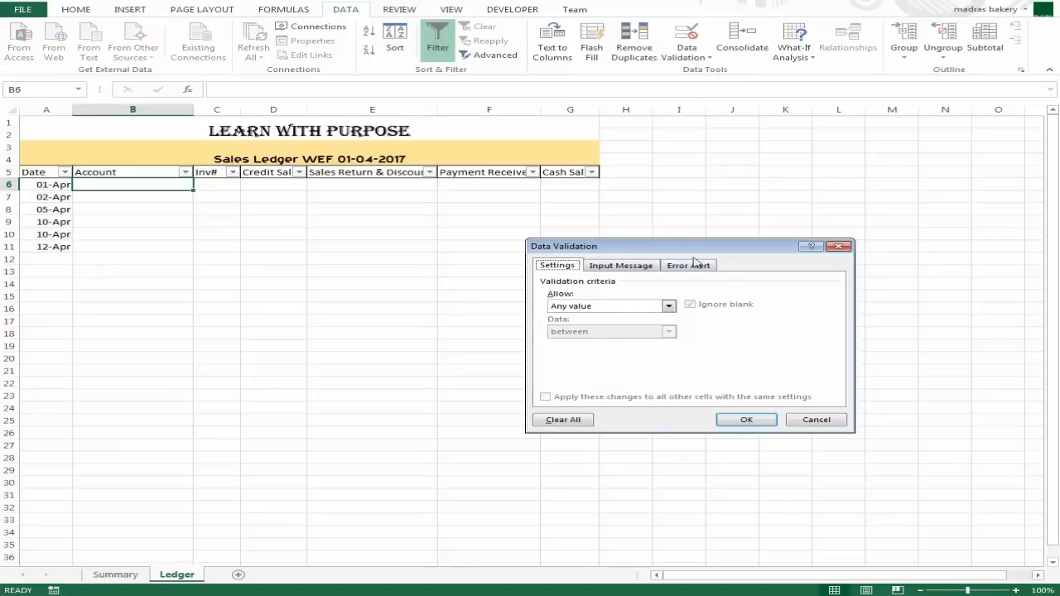
left_click(669, 308)
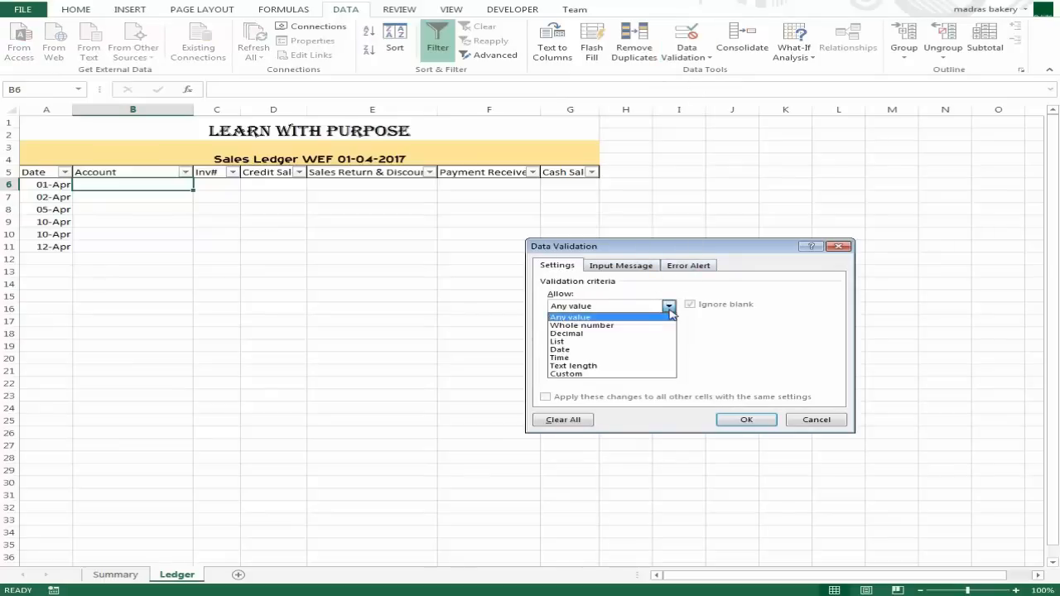
left_click(629, 348)
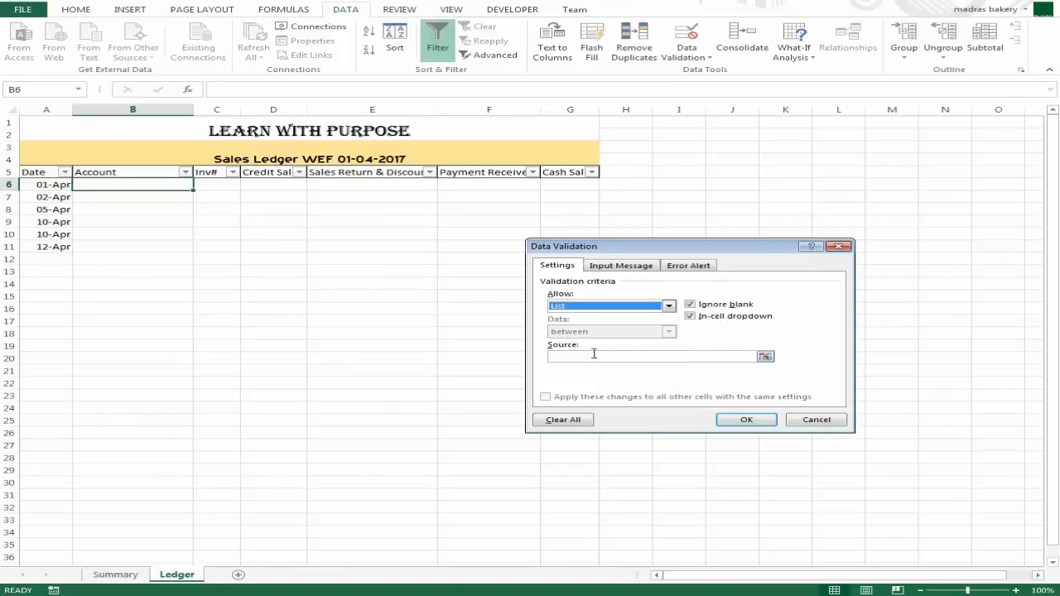
Step: Use the Summary sheet's account names in B6:B34 as the list source and apply the validation
left_click(599, 357)
left_click(766, 357)
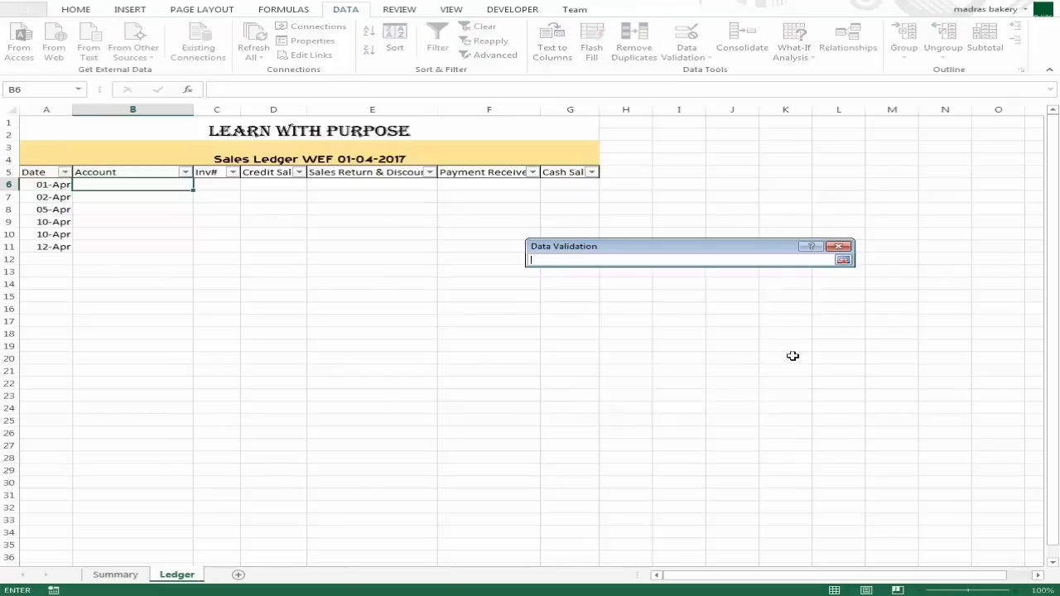
left_click(115, 575)
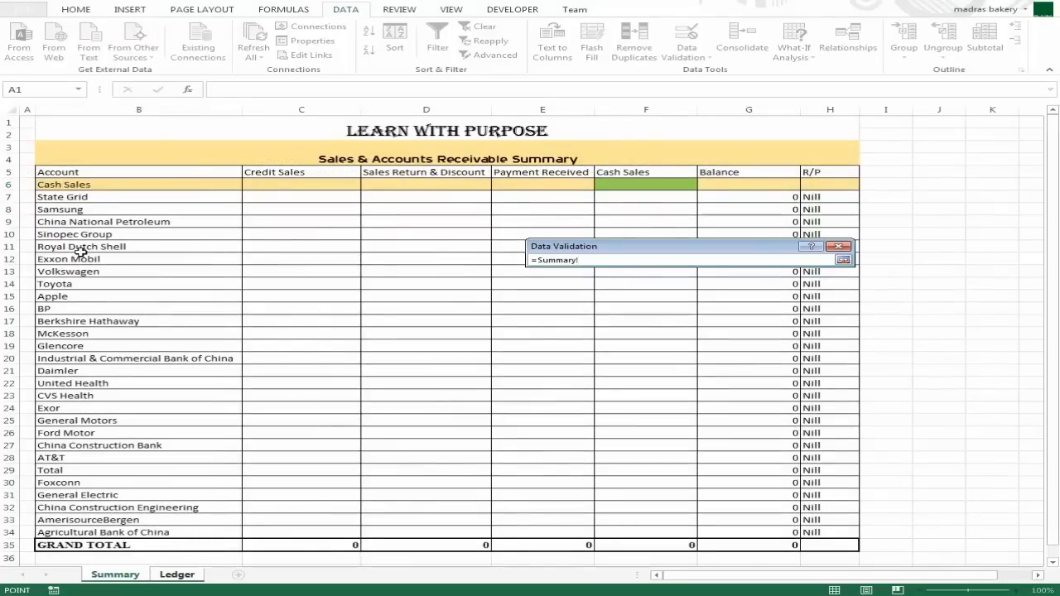
left_click(101, 198)
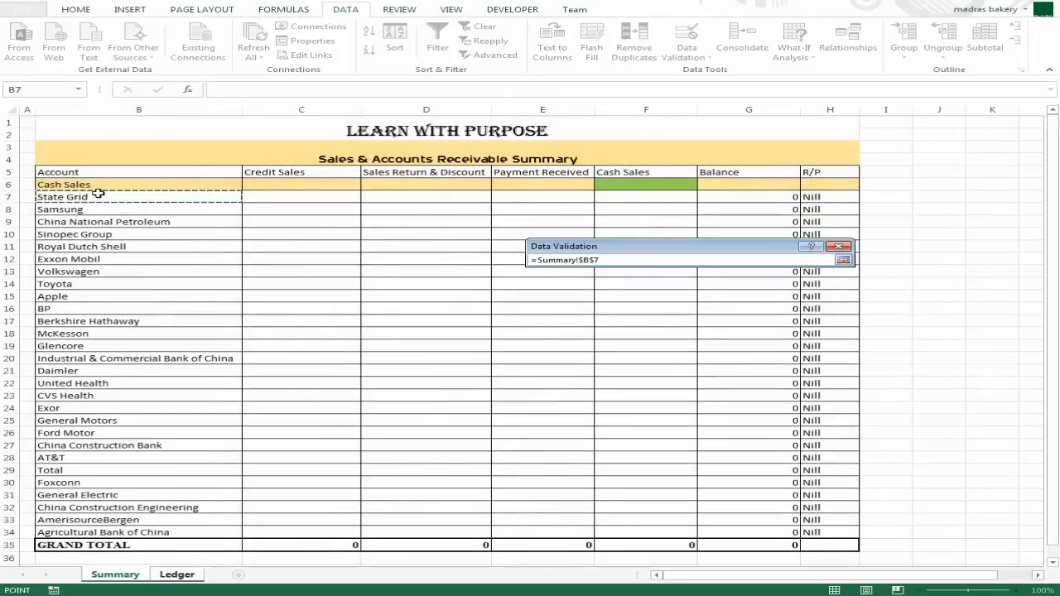
left_click_drag(103, 185, 128, 530)
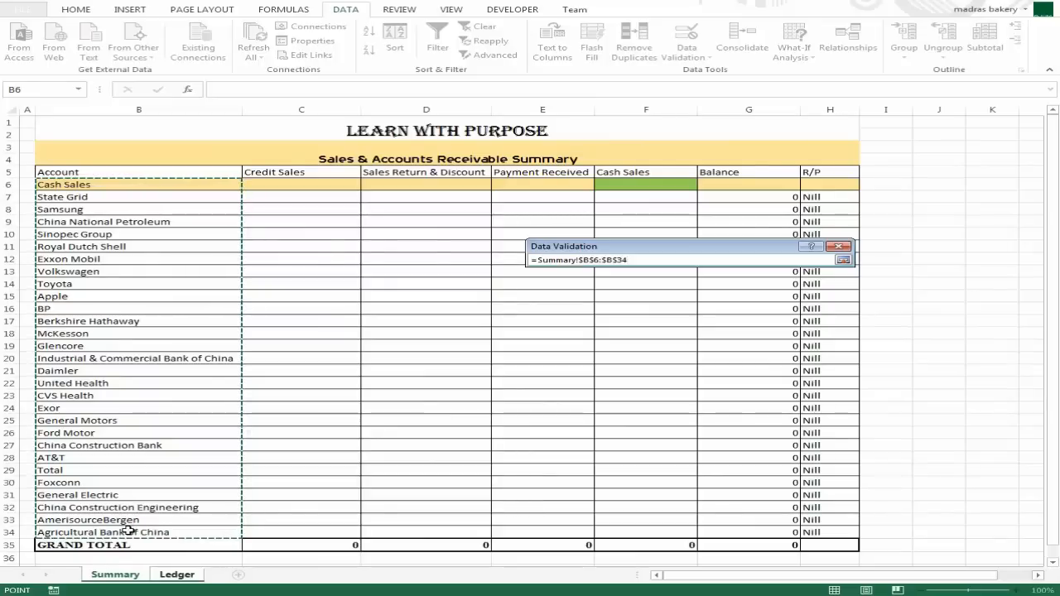
key("Return")
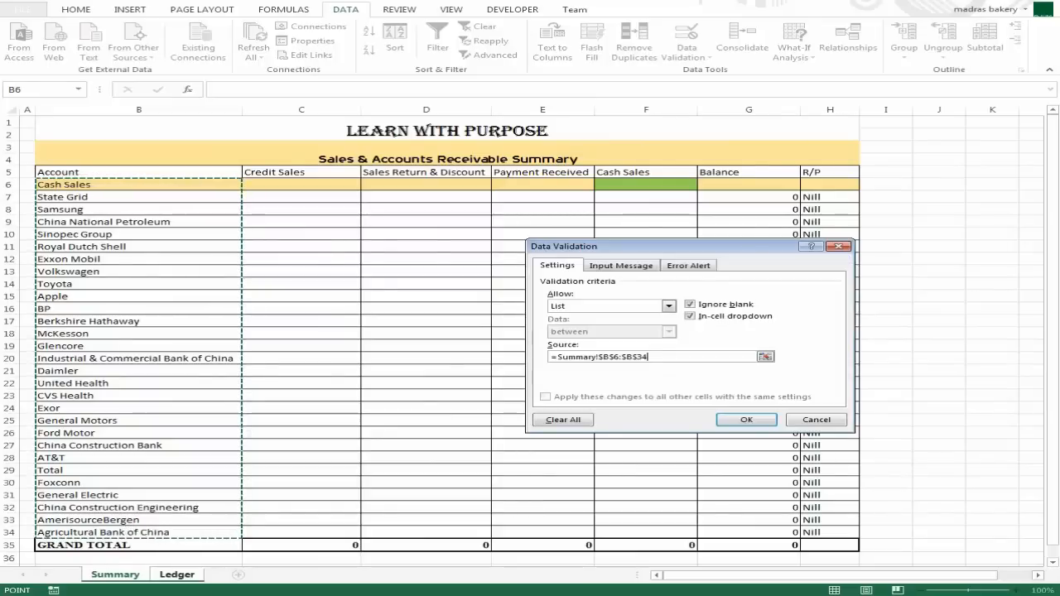
left_click(748, 420)
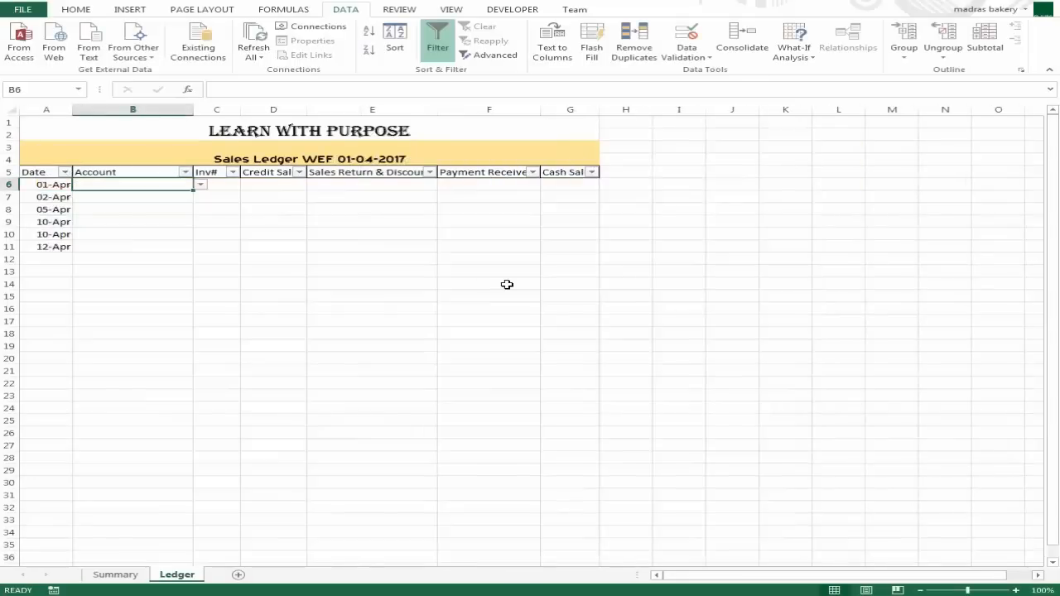
Step: Copy the account drop-down from cell B6 down the Account column through row 30
key("ctrl+c")
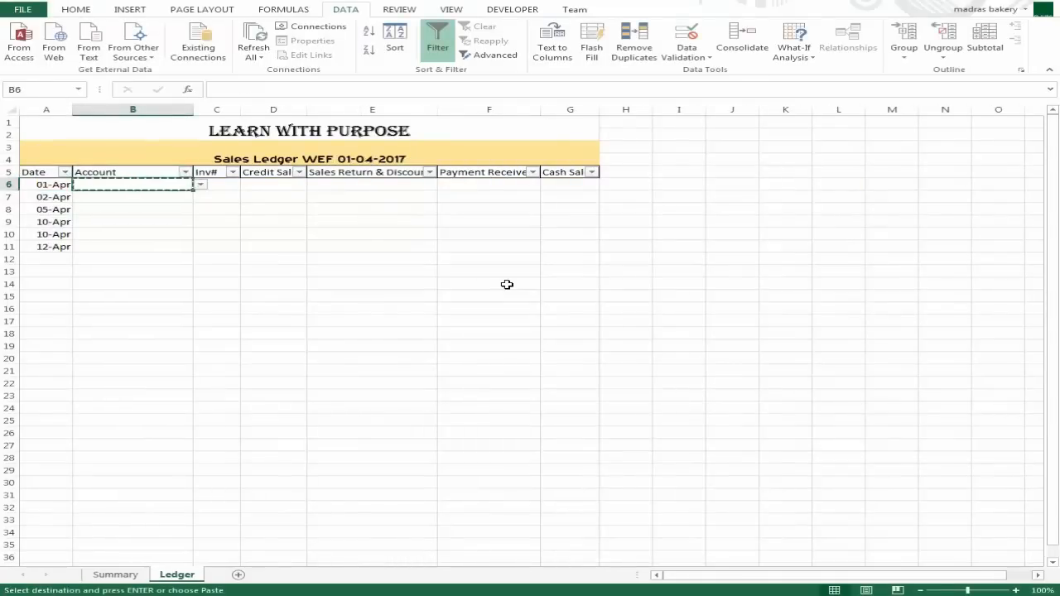
key("shift+Down")
key("shift+Down")
key("shift+Down")
key("shift+Down")
key("shift+Down")
key("shift+Down")
key("shift+Down")
key("shift+Down")
key("shift+Down")
key("shift+Down")
key("shift+Down")
key("shift+Down")
key("shift+Down")
key("shift+Down")
key("shift+Down")
key("shift+Down")
key("shift+Down")
key("shift+Down")
key("shift+Down")
key("shift+Down")
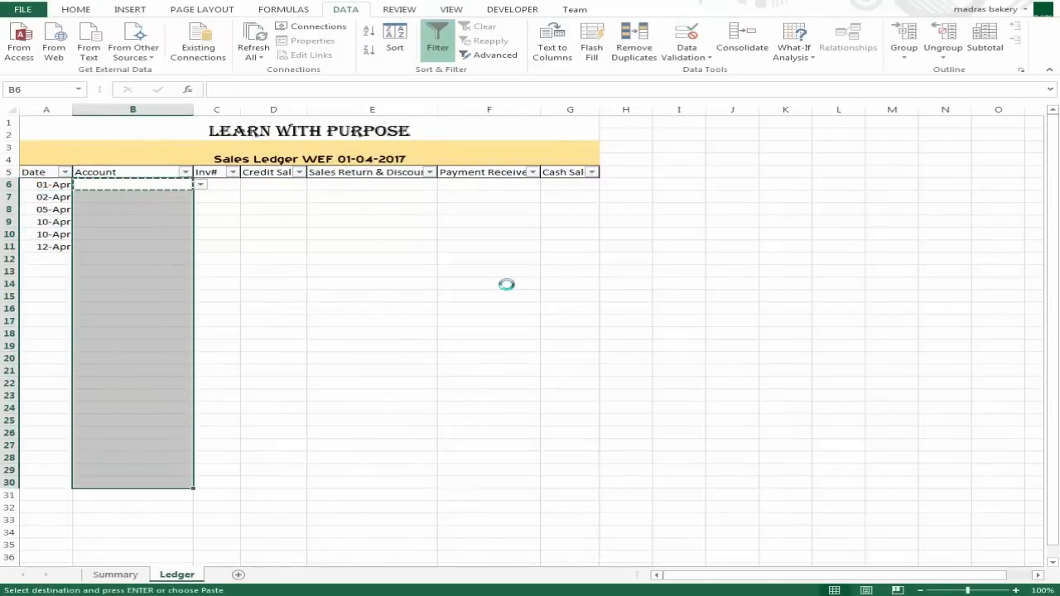
key("Return")
key("shift+Up")
key("shift+Up")
key("shift+Up")
key("shift+Up")
key("shift+Up")
key("shift+Up")
key("shift+Up")
key("shift+Up")
key("shift+Up")
key("shift+Up")
key("shift+Up")
key("shift+Up")
key("shift+Up")
key("shift+Up")
key("shift+Up")
key("shift+Up")
key("shift+Up")
key("shift+Up")
key("shift+Up")
key("shift+Up")
Step: Widen the Credit Sales, Sales Return & Discount, Payment Received and Cash Sales columns so their full headings fit
key("Right")
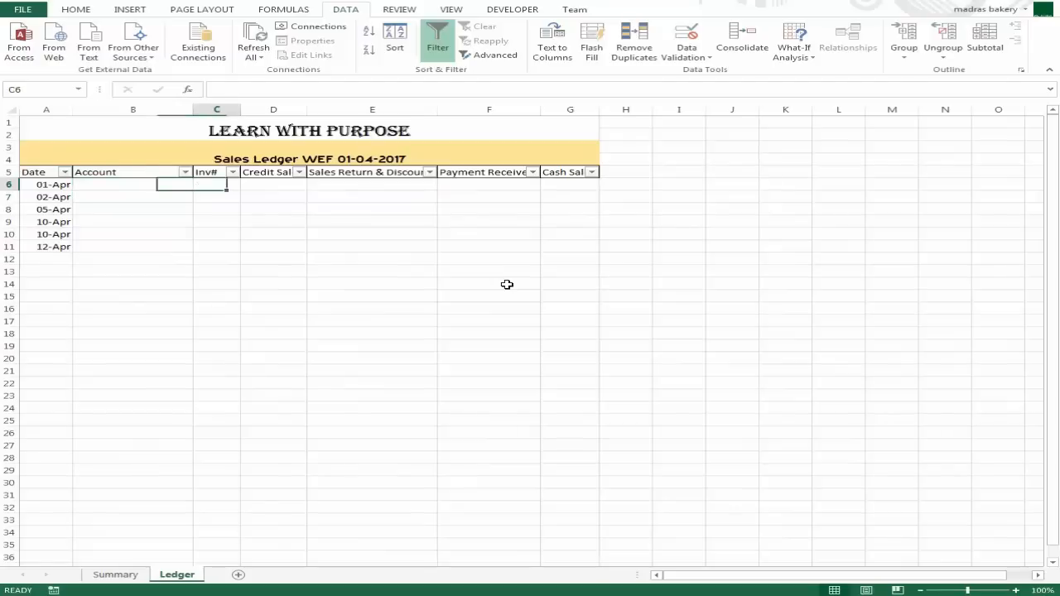
key("Right")
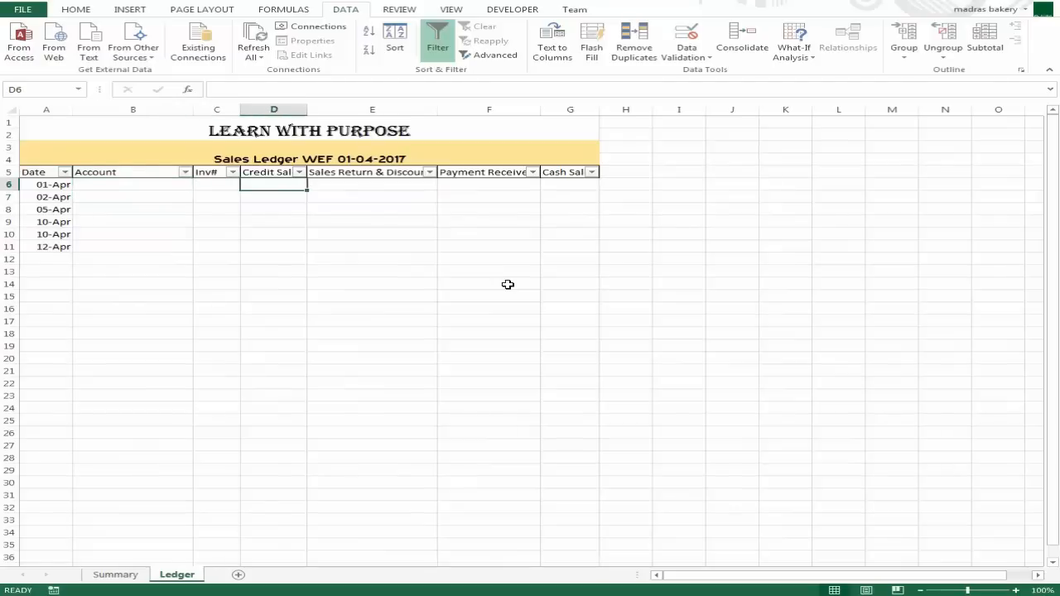
left_click_drag(306, 112, 354, 112)
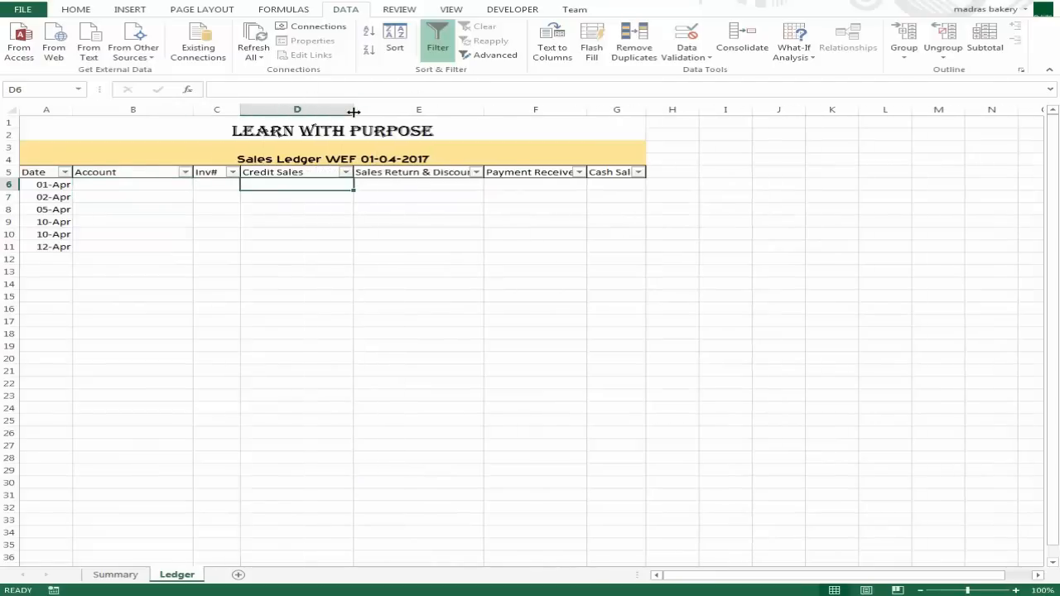
left_click_drag(485, 110, 564, 111)
left_click_drag(666, 110, 722, 111)
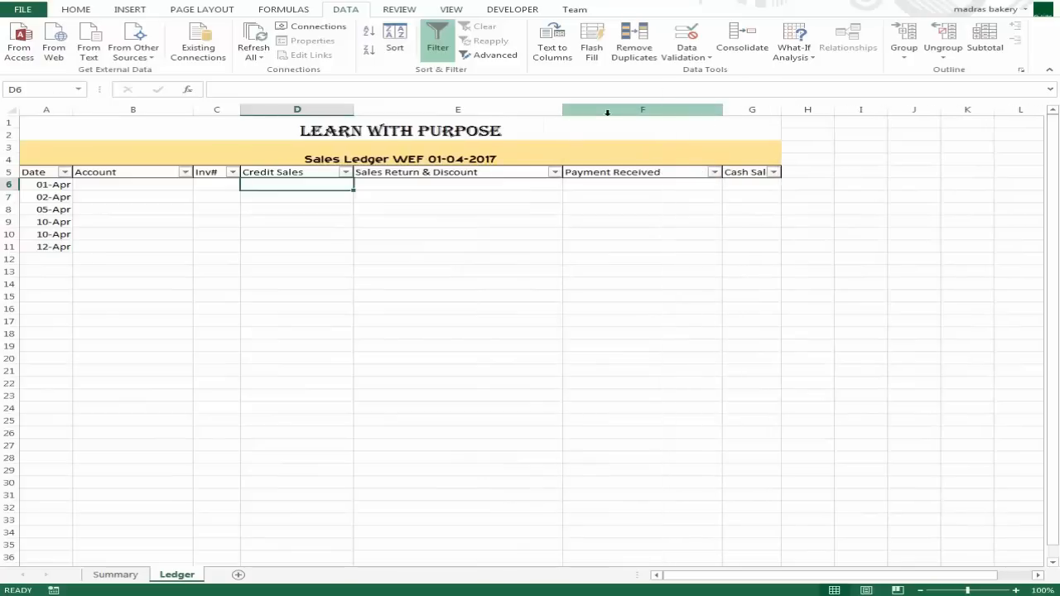
left_click_drag(561, 111, 495, 113)
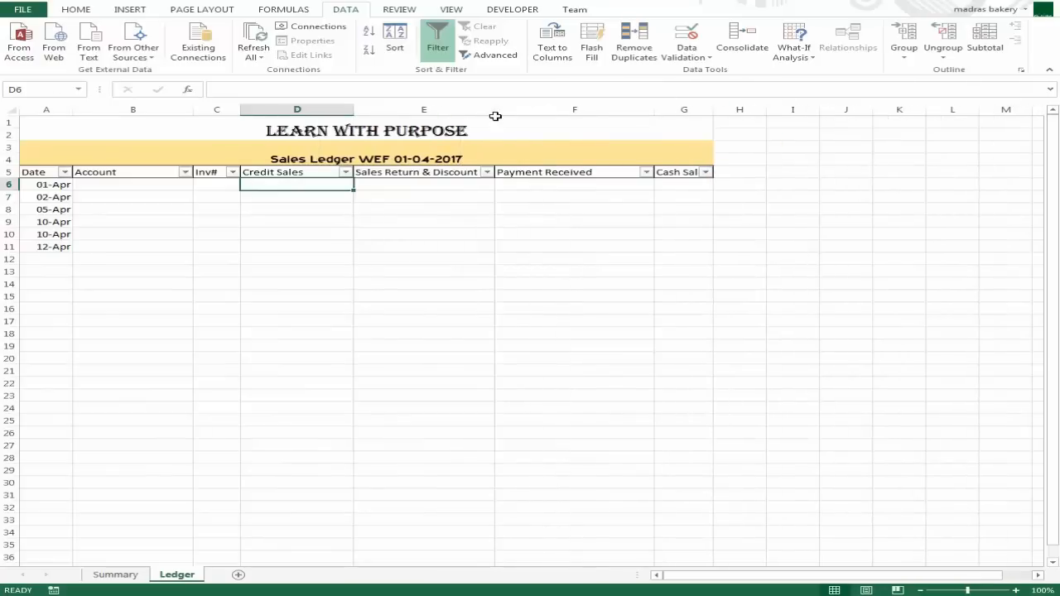
left_click_drag(713, 109, 781, 110)
left_click(725, 181)
key("Up")
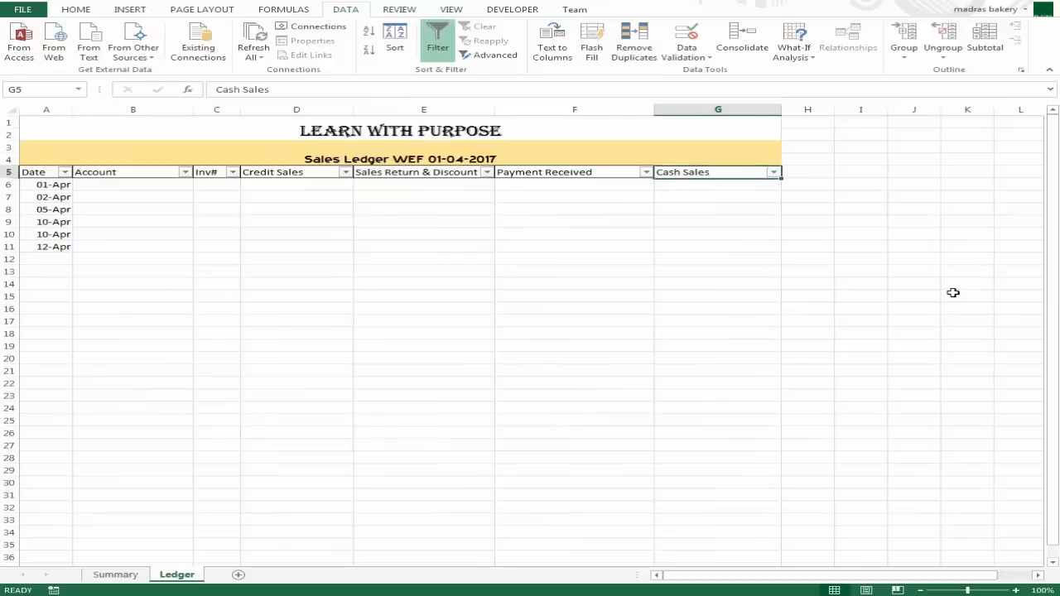
Step: Choose Cash Sales as the account for the 1 April row and enter invoice number 1
key("Down")
key("Left")
key("Left")
key("Left")
key("Left")
key("Left")
key("Left")
key("Right")
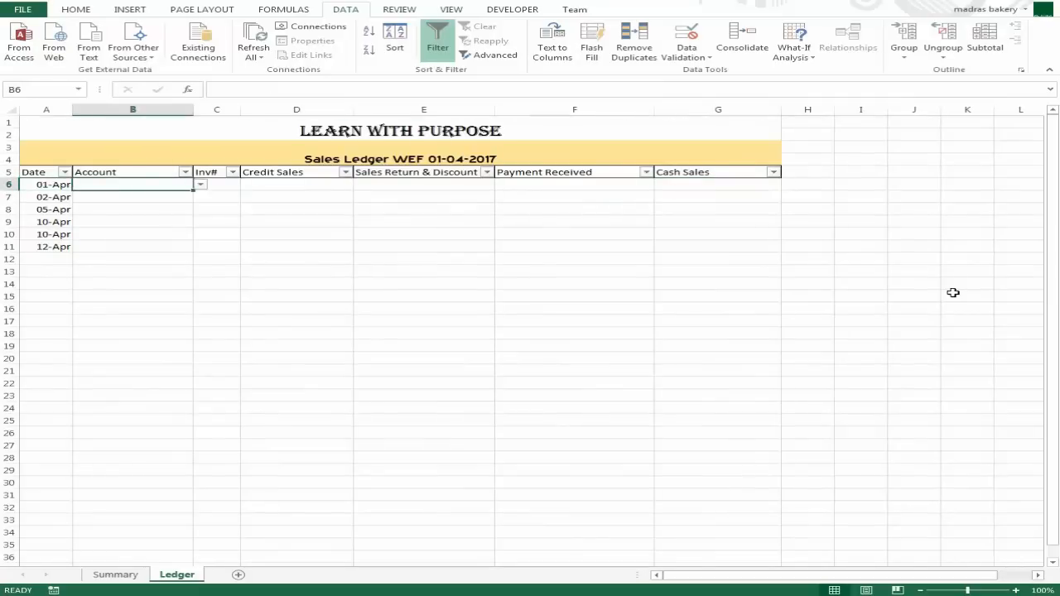
key("Right")
key("Left")
left_click(201, 186)
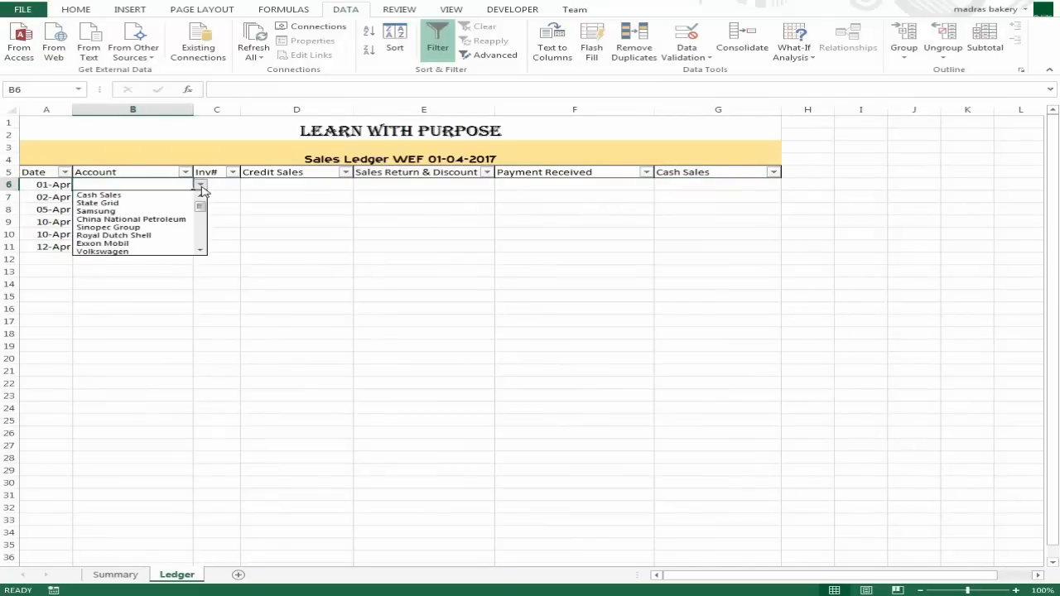
left_click(173, 193)
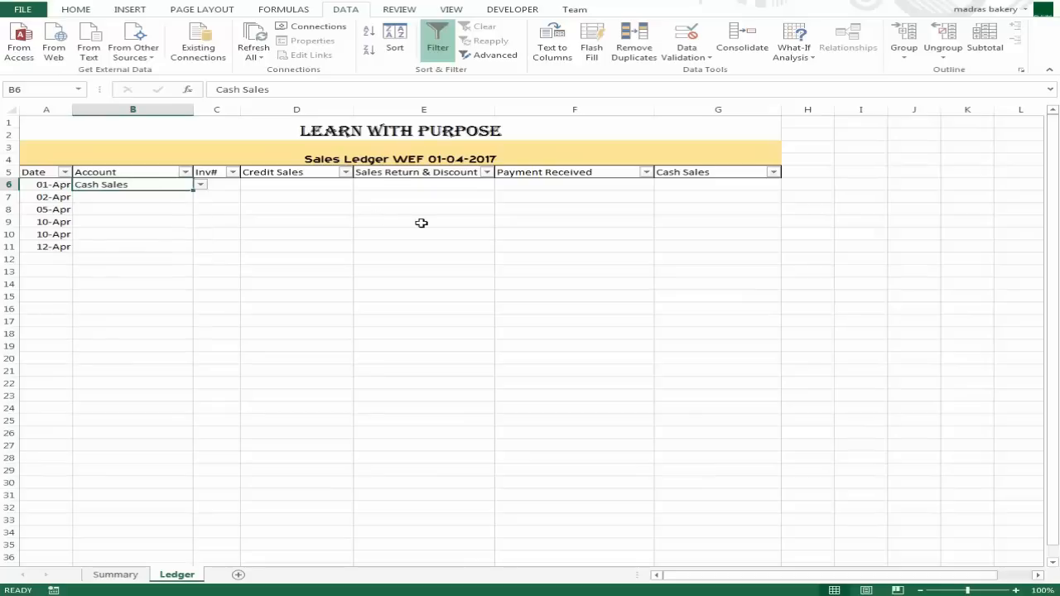
key("Right")
type("1")
key("Return")
key("Up")
key("Right")
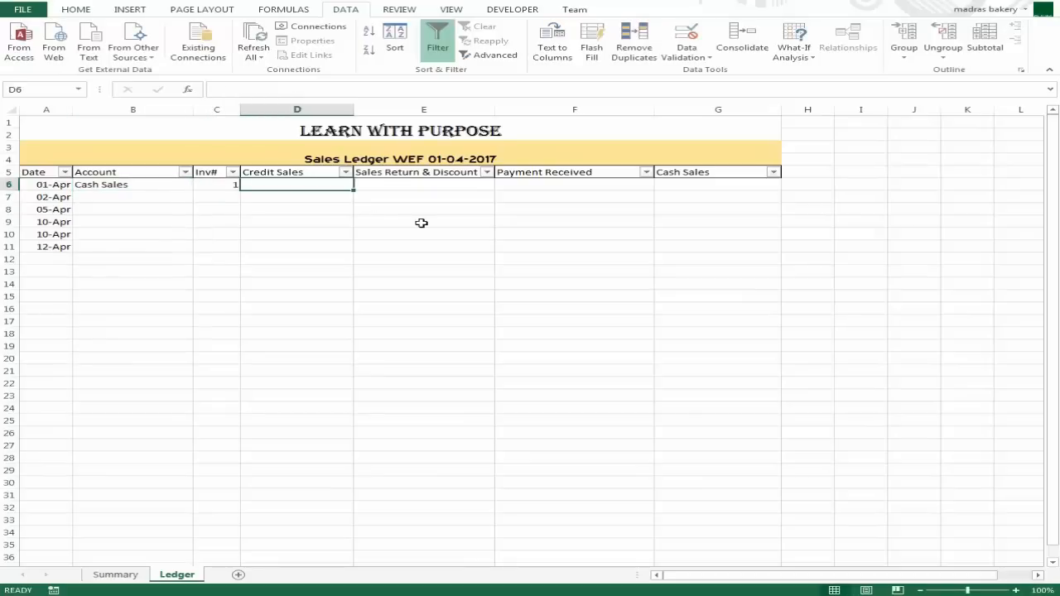
Step: Complete the 1 April row with 0 for credit sales, sales return & discount and payment received, and 50000 for cash sales
type("0")
key("Right")
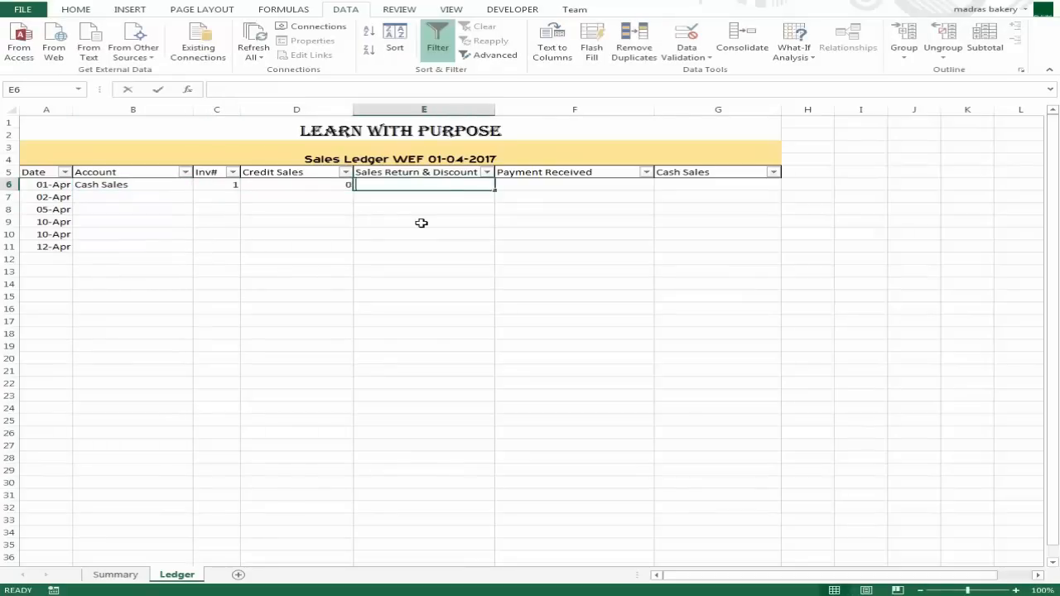
type("0")
key("Right")
type("0")
key("Right")
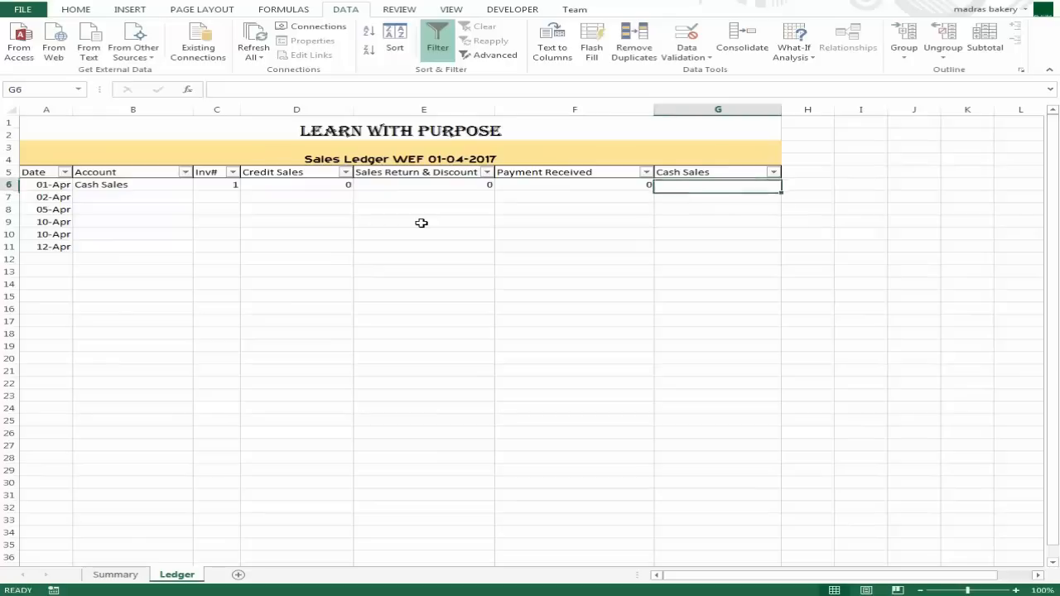
type("50000")
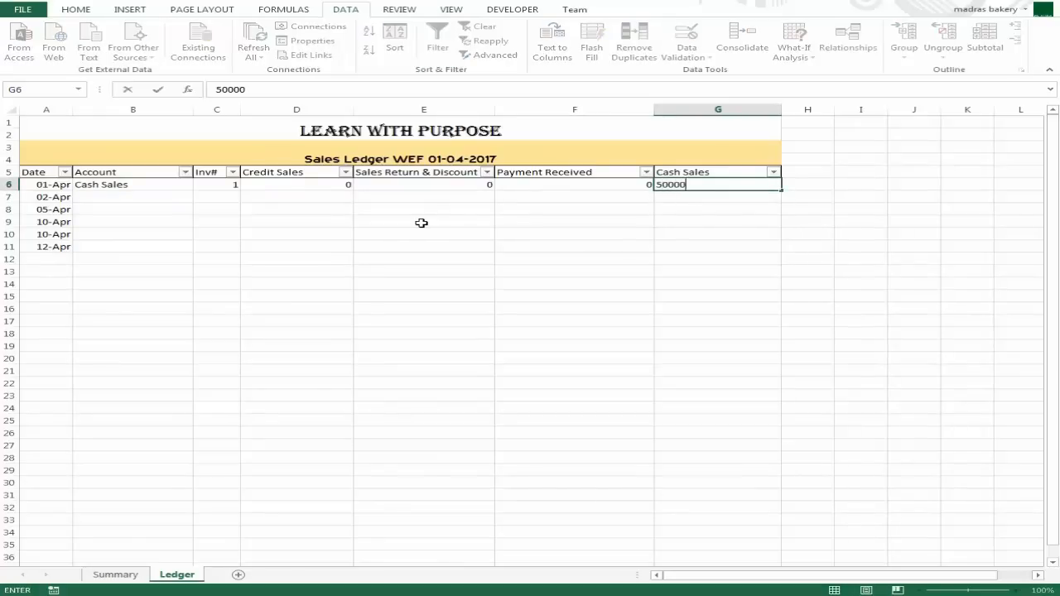
key("ctrl+Return")
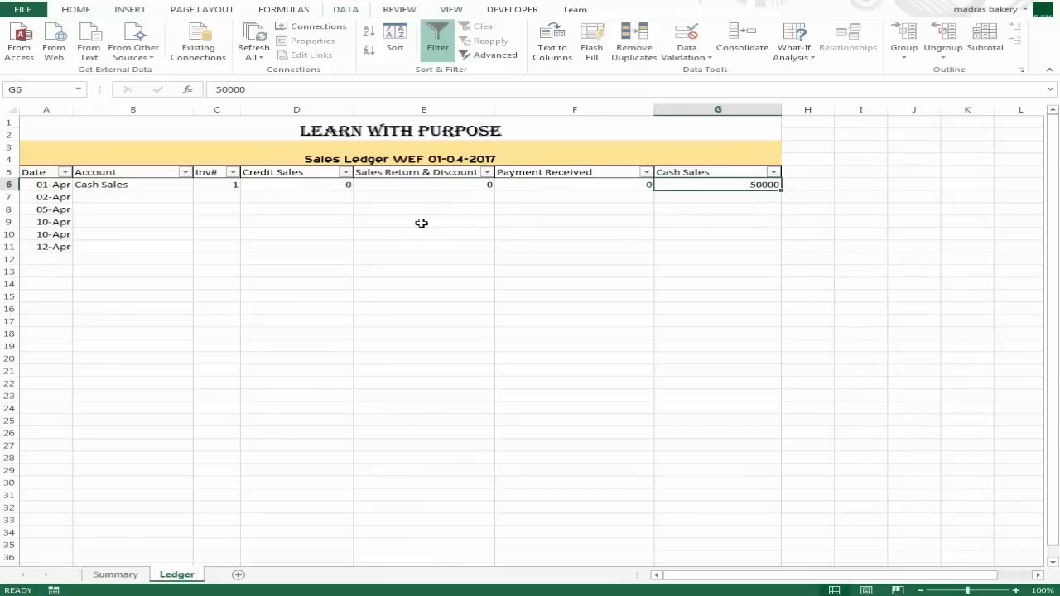
key("Return")
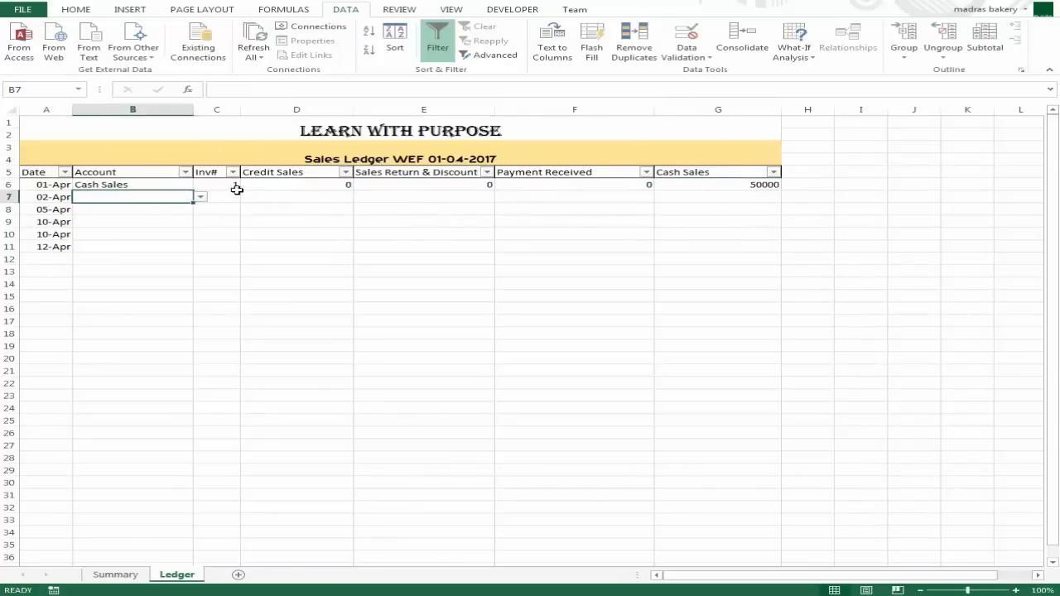
Step: Fill the 2 April row with the account State Grid, invoice number 2 and credit sales of 55000
left_click(200, 198)
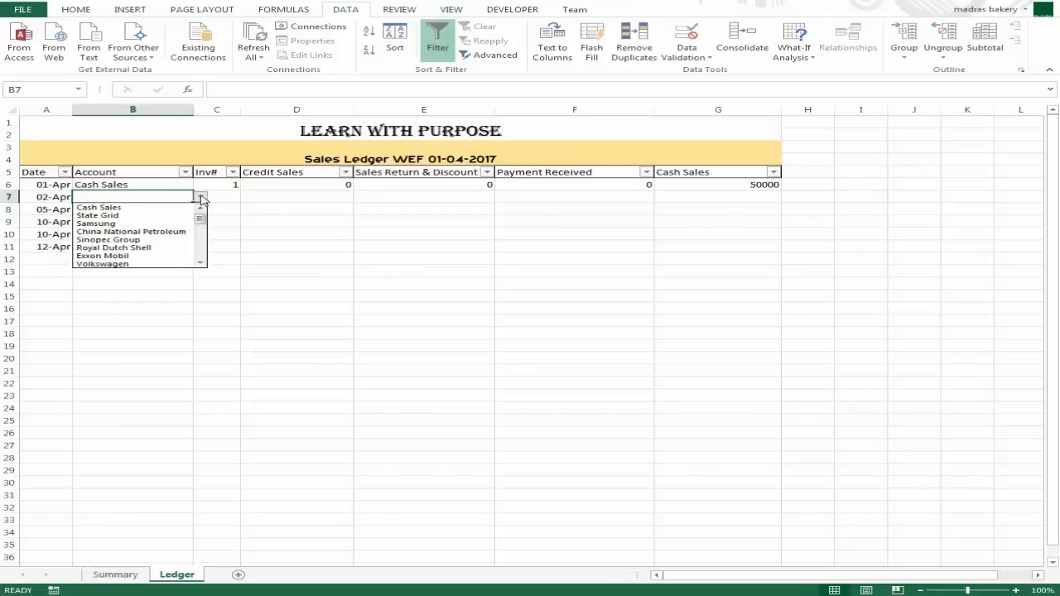
left_click(152, 217)
key("Tab")
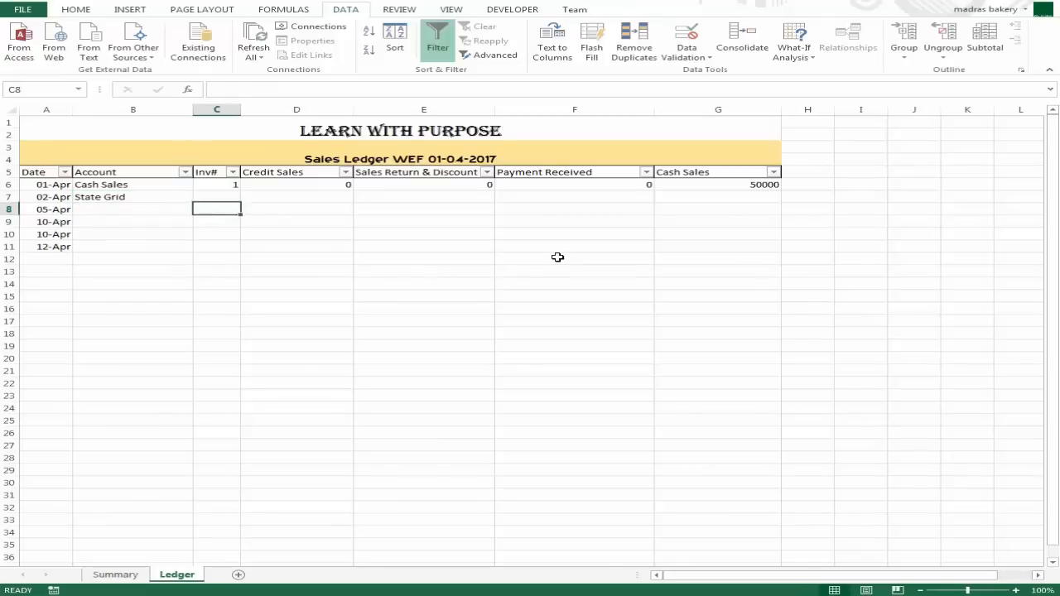
type("1")
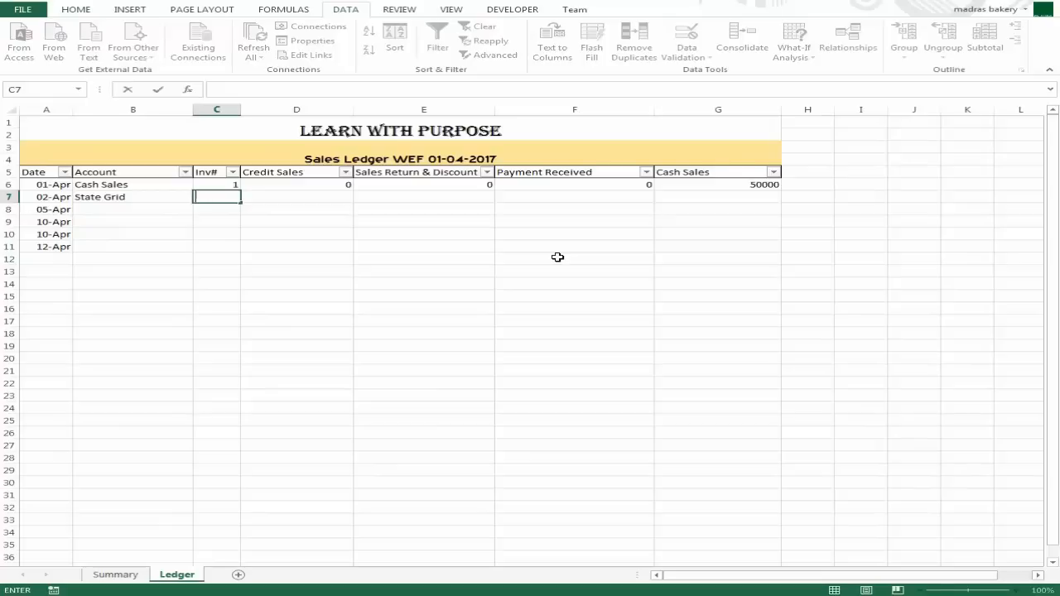
key("Tab")
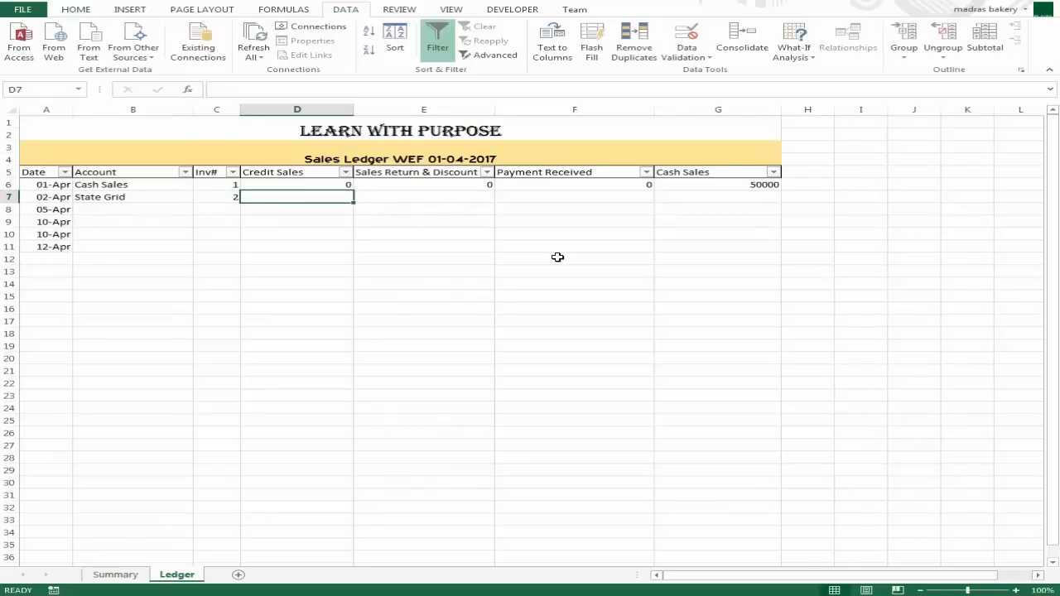
type("55000")
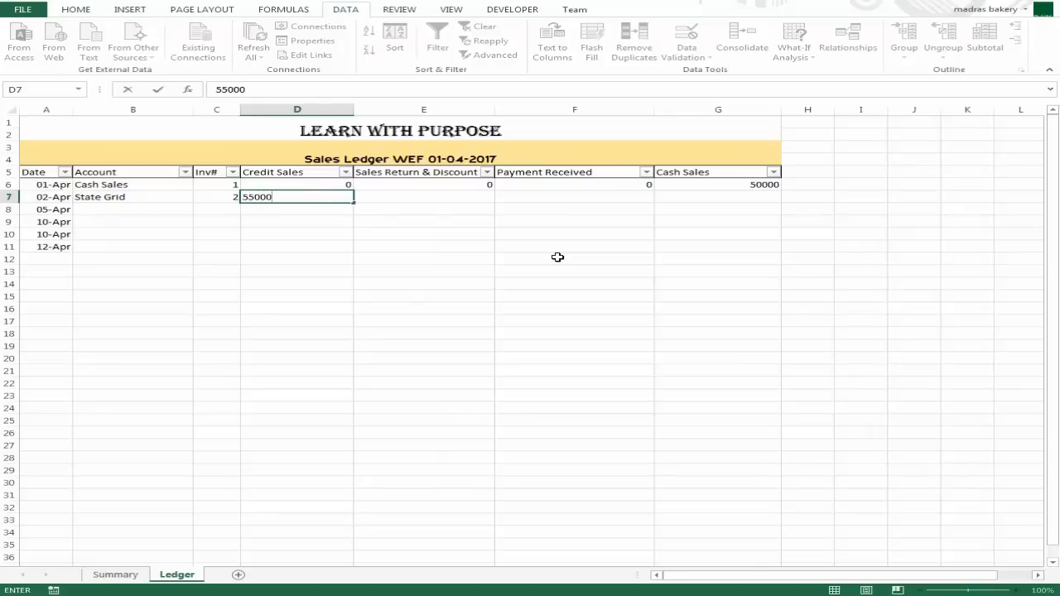
key("Tab")
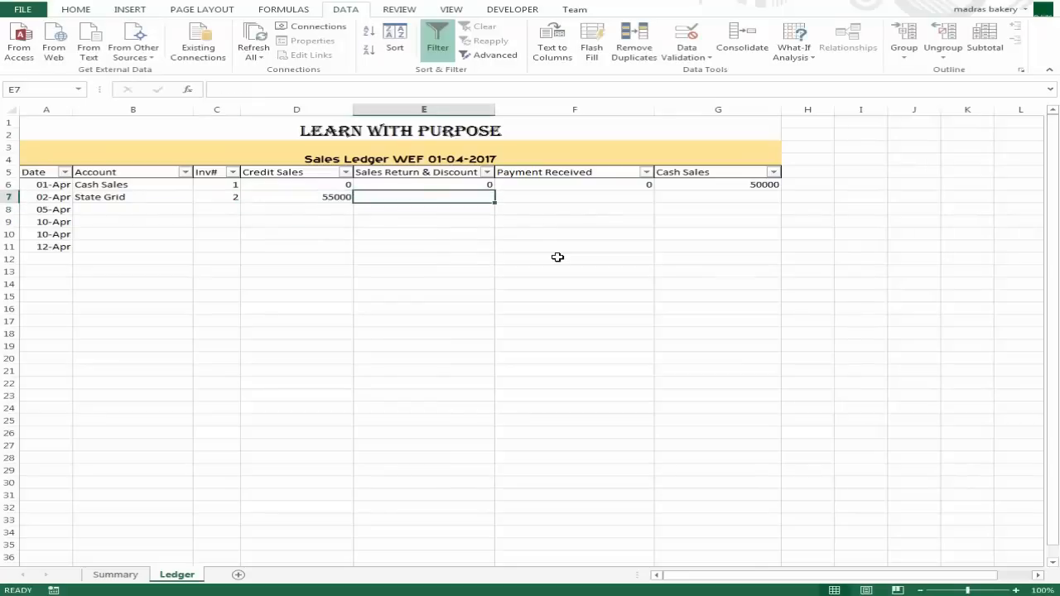
Step: Complete the 2 April row with 500 for sales return & discount and 0 for payment received and cash sales
key("Down")
key("Up")
type("5")
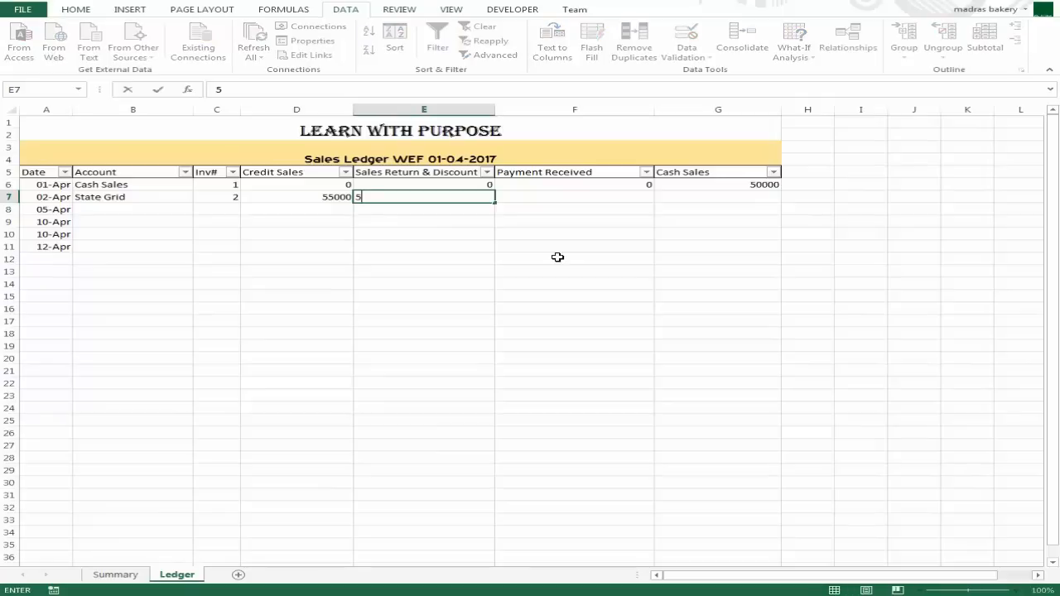
type("00")
key("Tab")
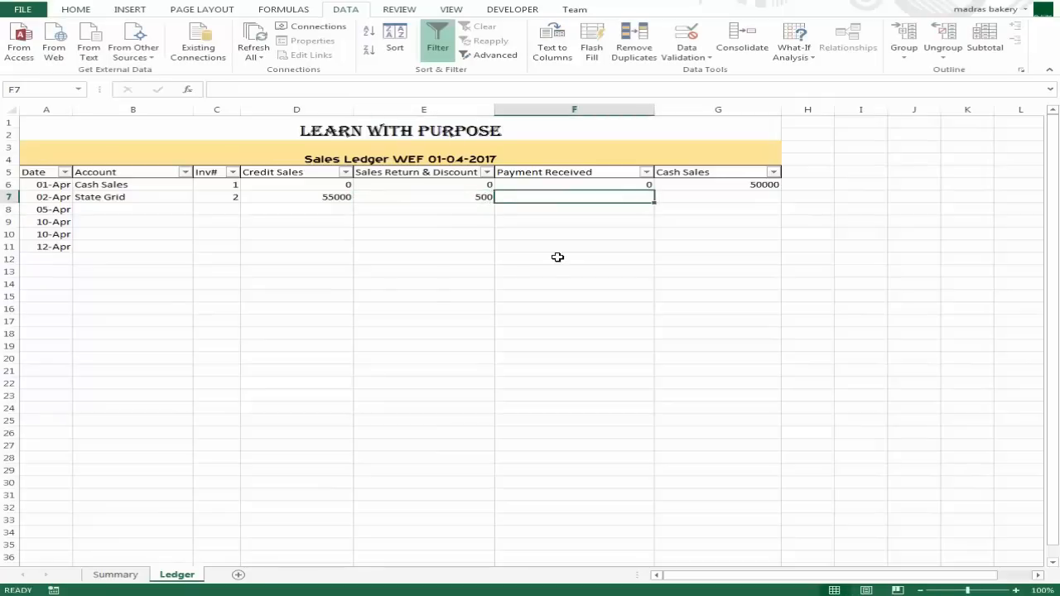
type("0")
key("Right")
type("0")
key("Right")
Step: Choose State Grid as the account for the 5 April row and enter invoice number 2
key("Left")
key("Left")
key("Down")
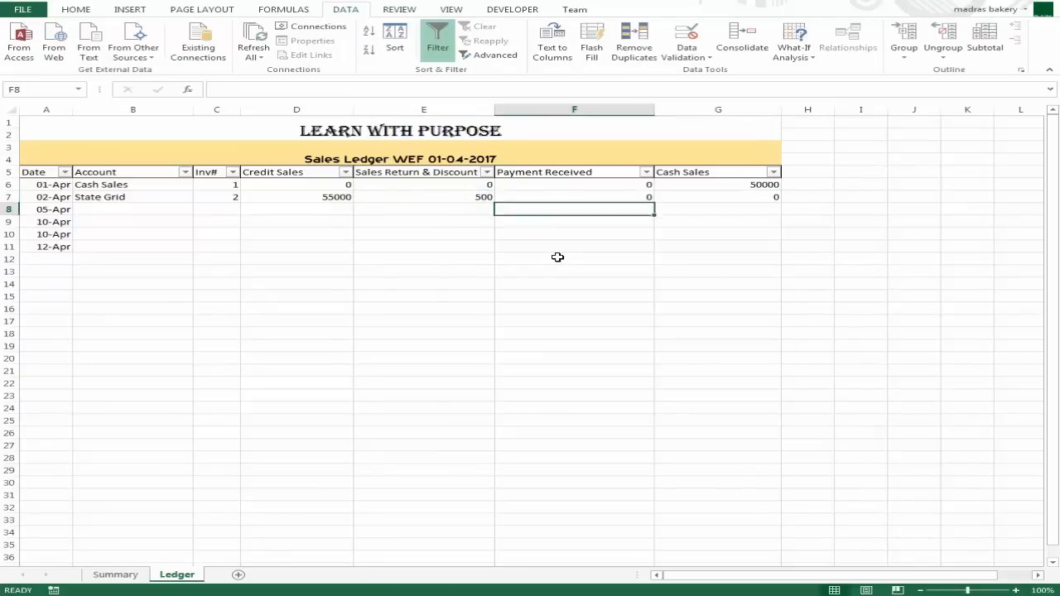
key("Left")
key("Left")
key("Left")
key("Left")
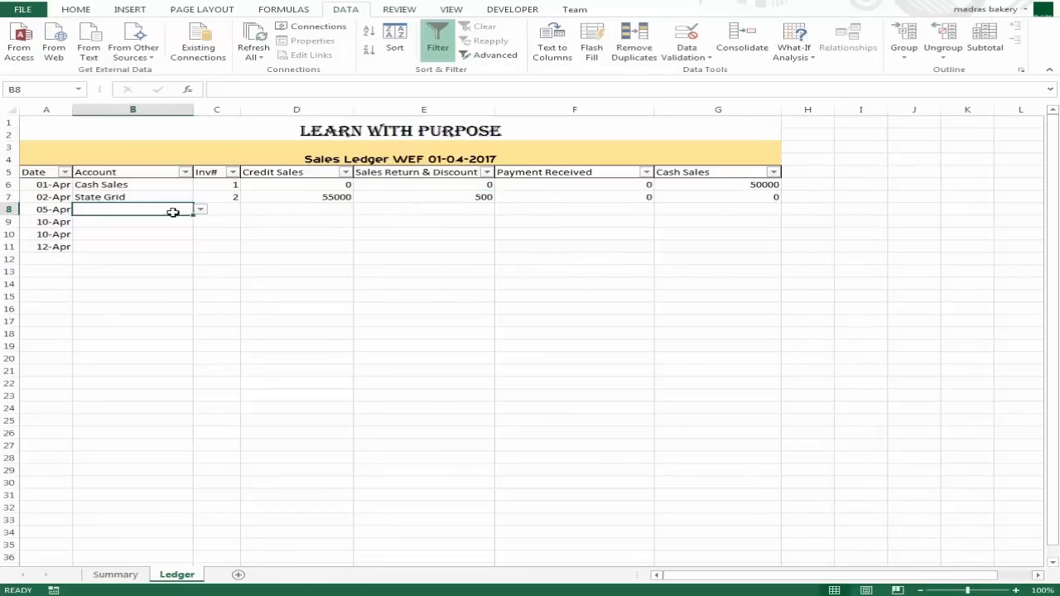
left_click(201, 210)
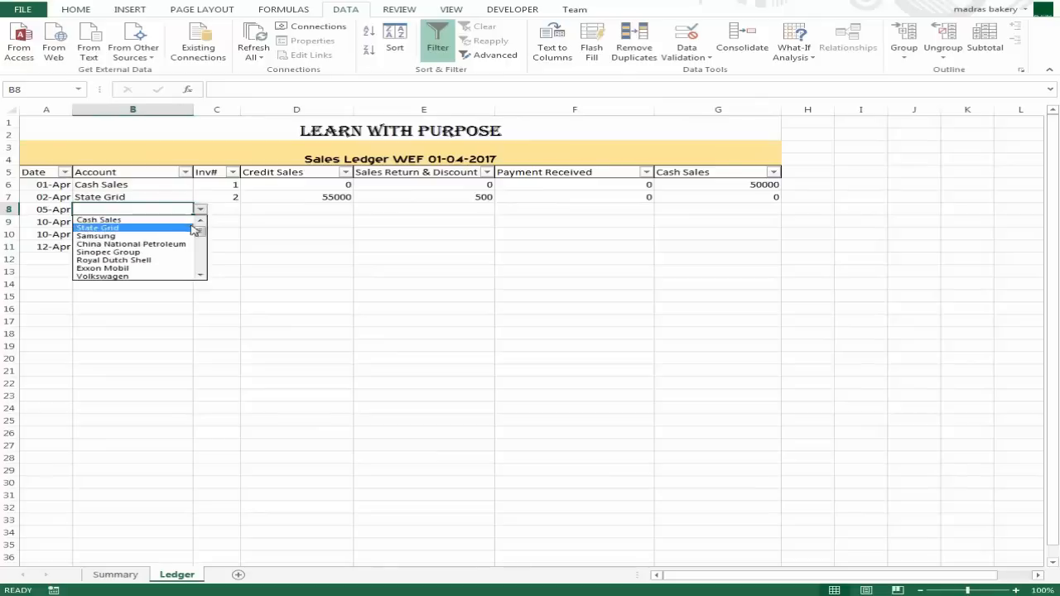
left_click(183, 229)
key("Right")
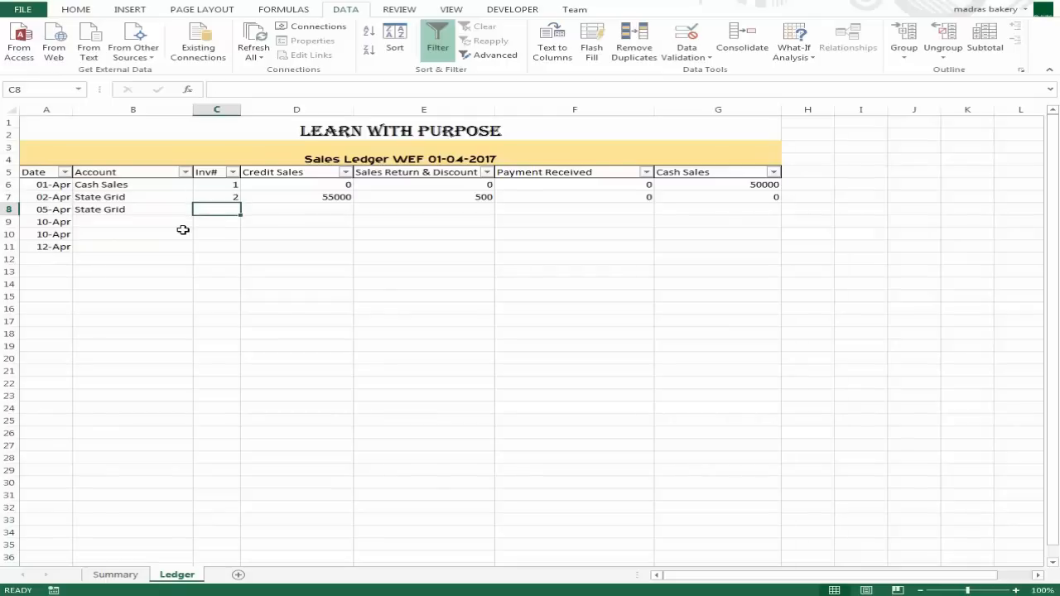
type("2")
key("Tab")
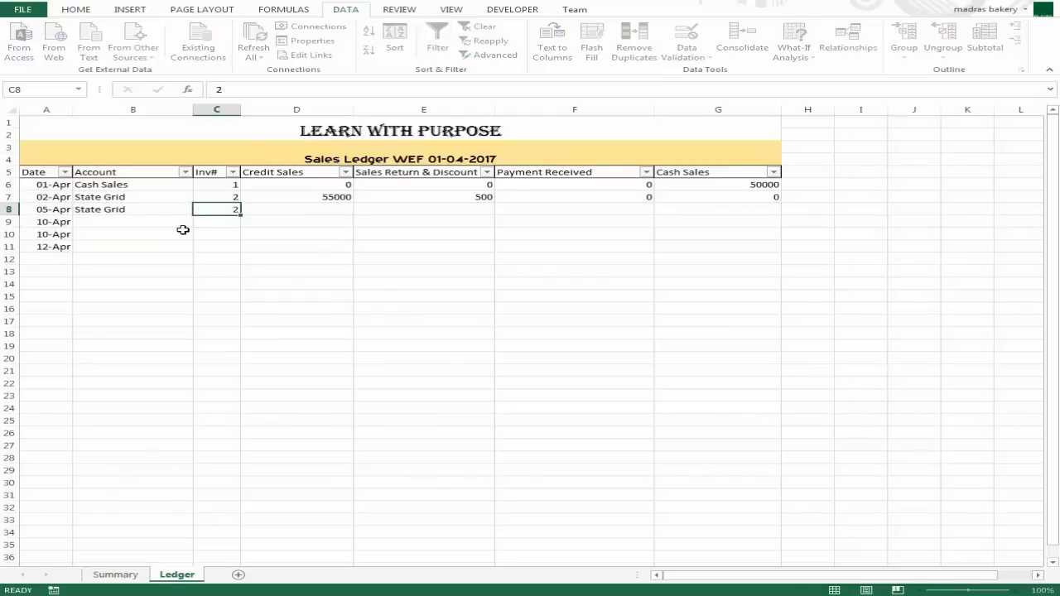
Step: Complete the 5 April row with payment received calculated as 55000-500 and 0 for credit sales, sales return & discount and cash sales
type("0")
key("Tab")
type("0")
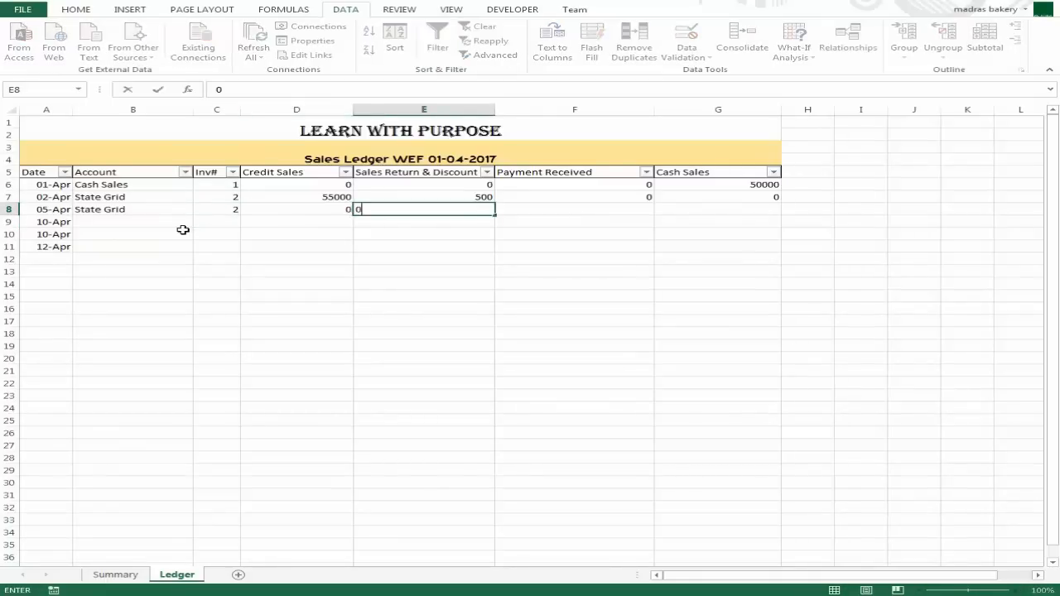
key("Tab")
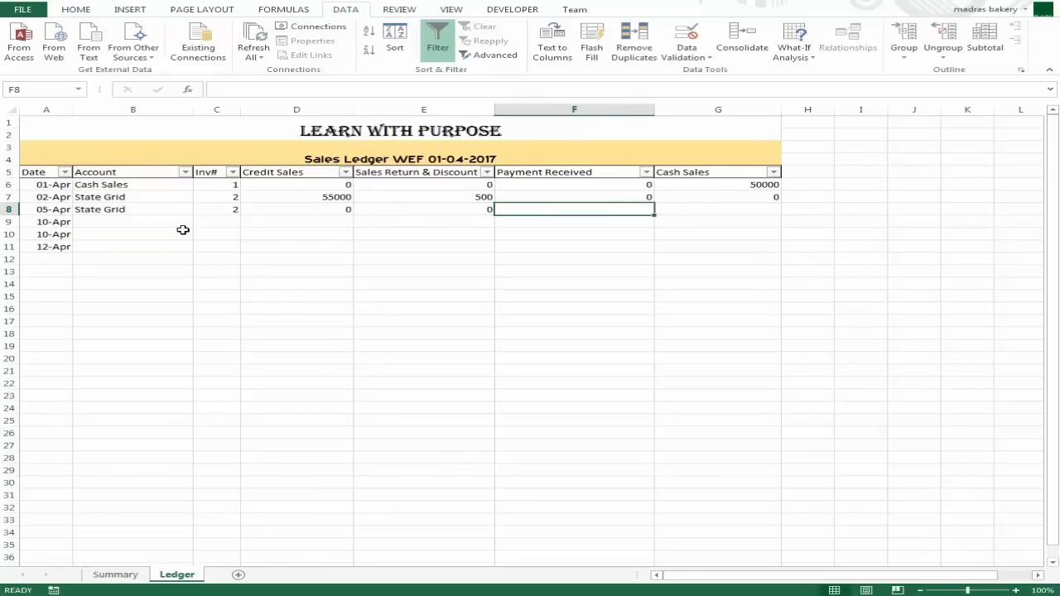
type("+55")
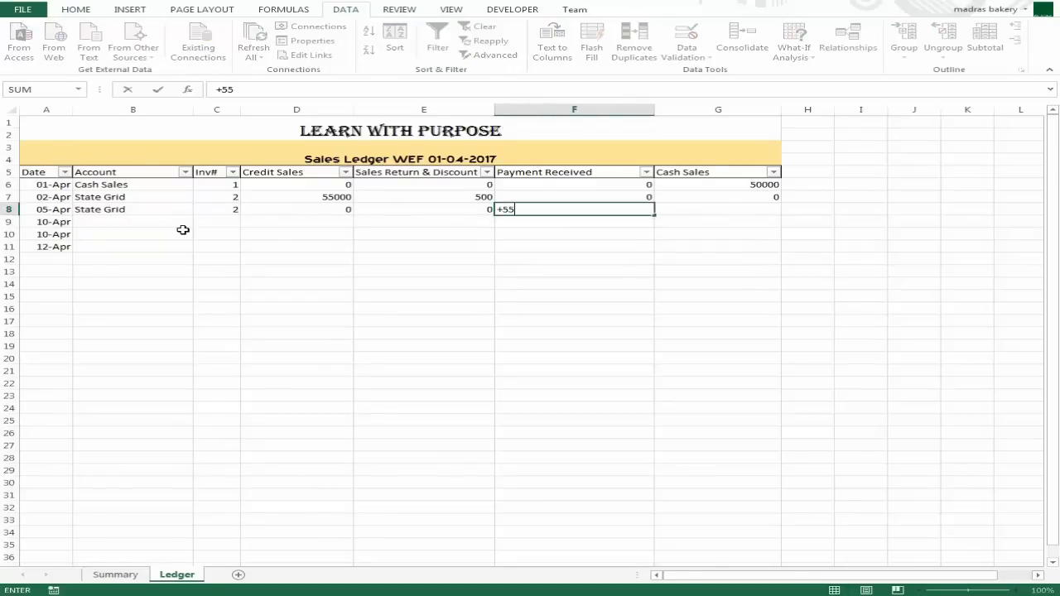
type("000-500")
key("ctrl+Return")
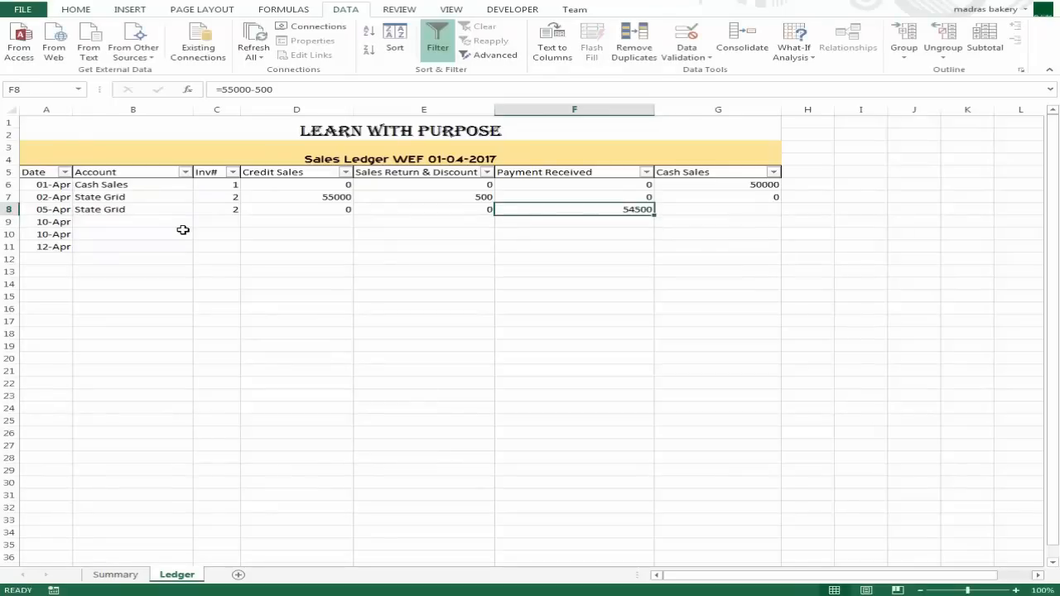
key("Right")
type("0")
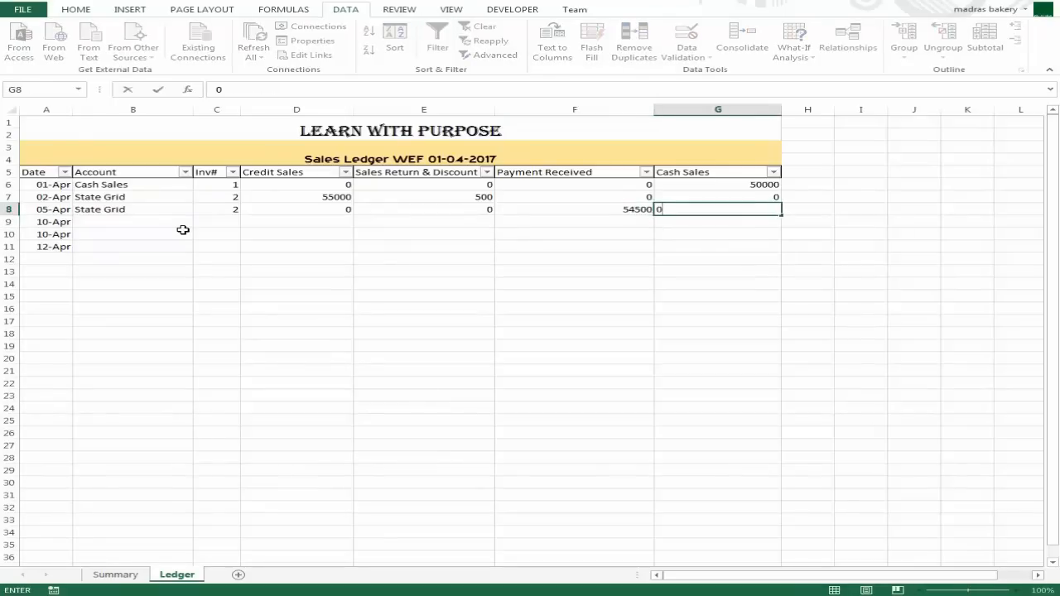
key("ctrl+Return")
Step: Choose Samsung as the account for the first 10 April row and enter invoice number 3
key("Left")
key("Left")
key("Left")
key("Left")
key("Left")
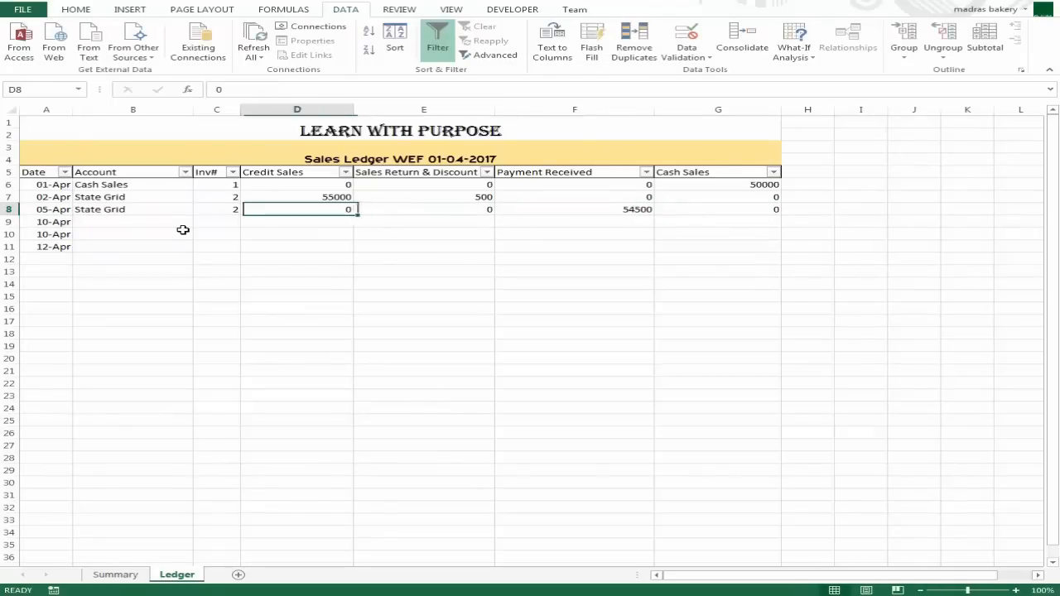
key("Down")
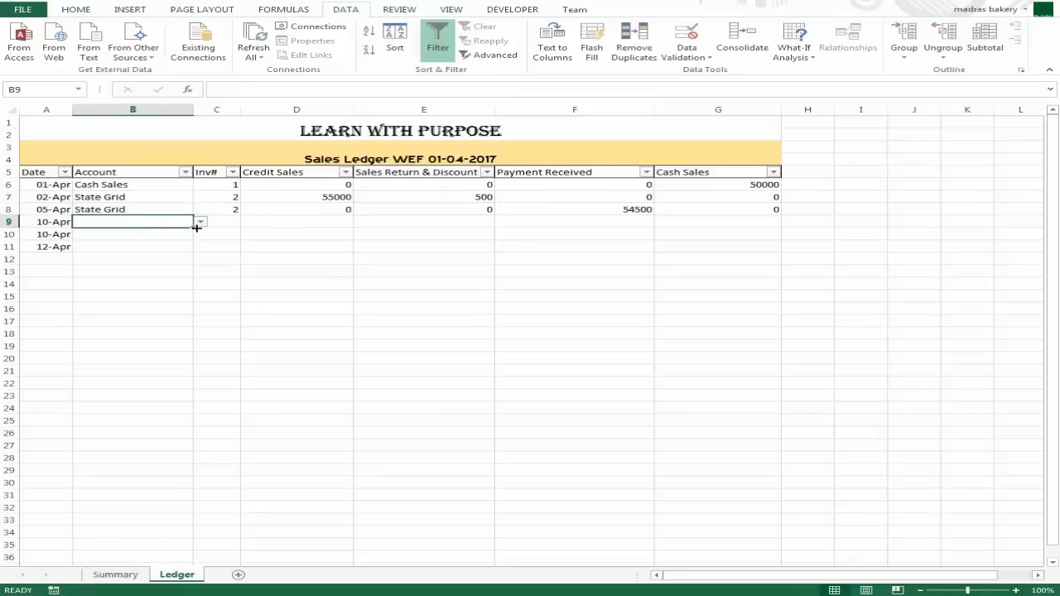
left_click(200, 222)
left_click(179, 248)
key("Tab")
type("3")
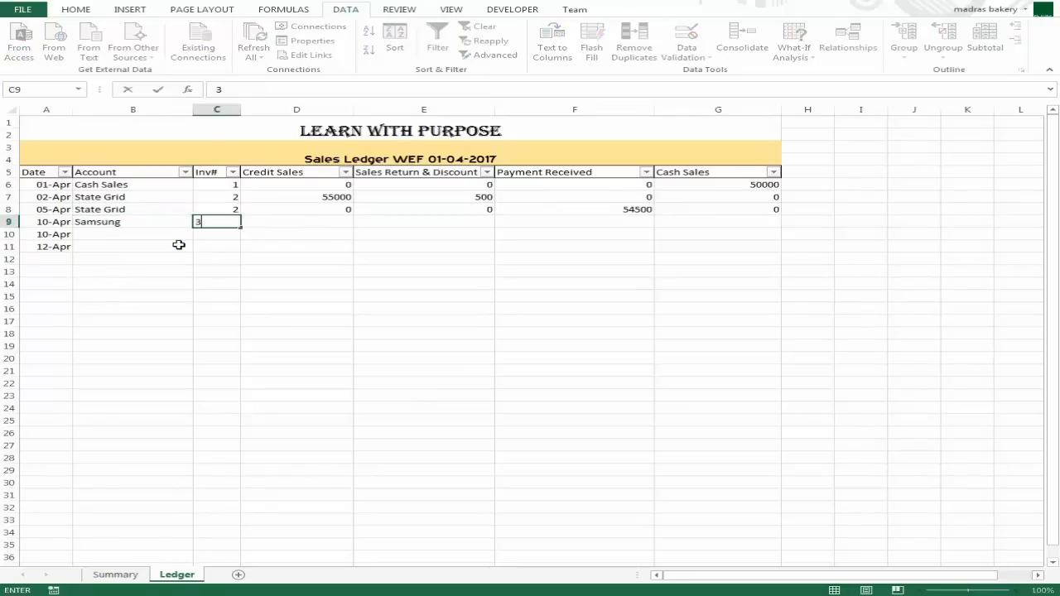
key("ctrl+Return")
key("Tab")
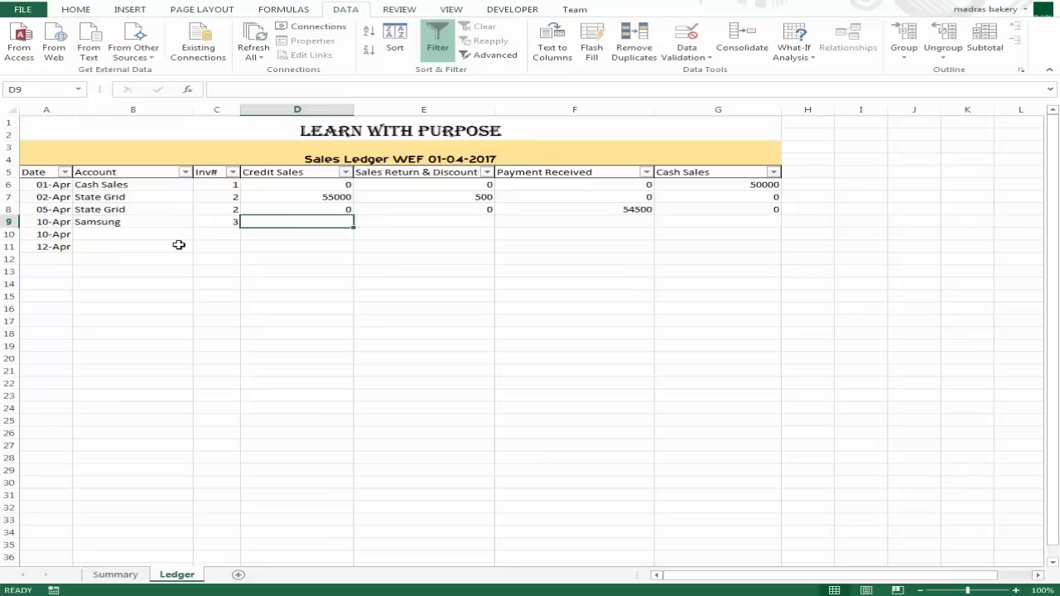
Step: Complete the Samsung row with 5000 for credit sales and 0 for sales return & discount, payment received and cash sales
type("5000")
key("Return")
key("Up")
key("Right")
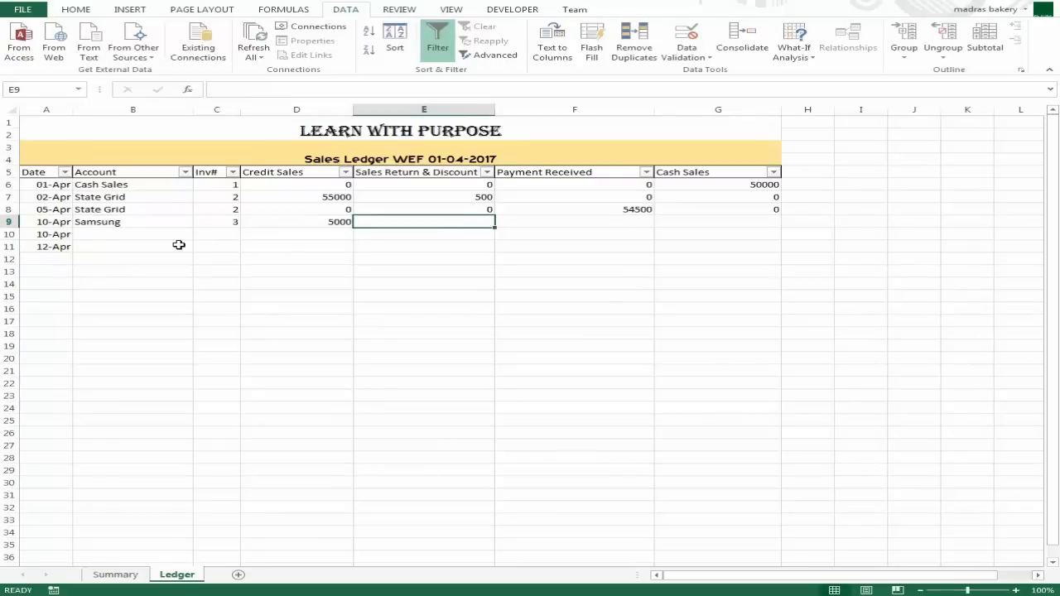
type("0")
key("Tab")
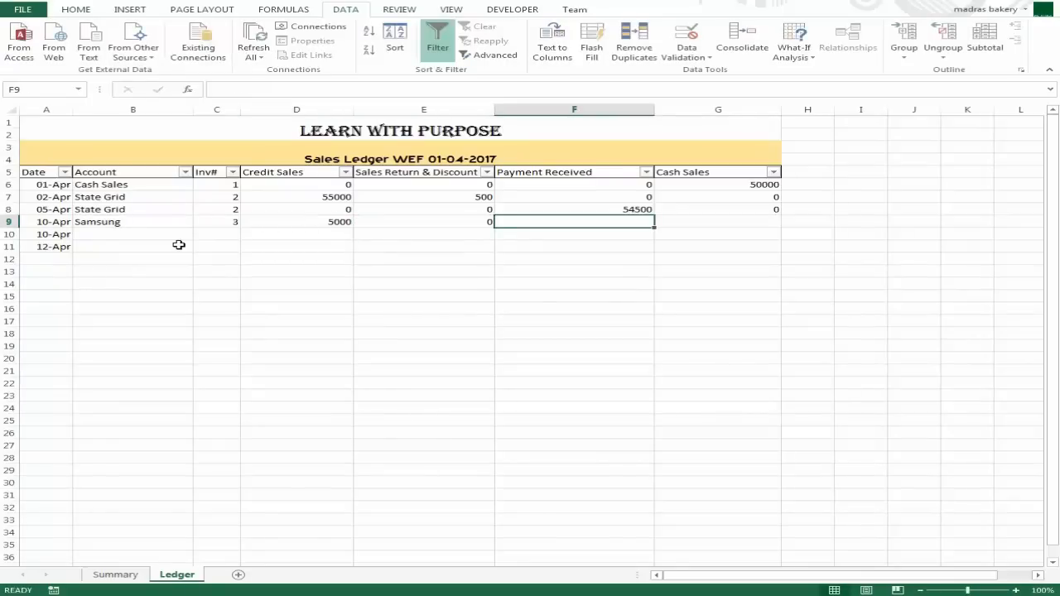
type("0")
key("Tab")
type("0")
key("Tab")
Step: Choose China National Petroleum as the account for the second 10 April row and enter invoice number 4
key("Left")
key("Left")
key("Left")
key("Left")
key("Left")
key("Left")
key("Down")
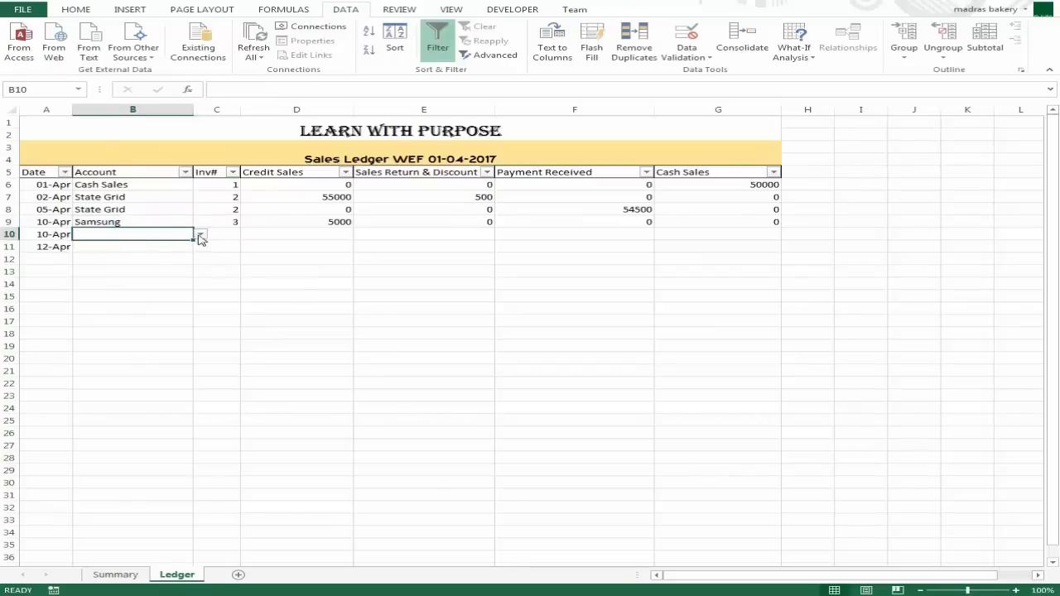
left_click(200, 238)
left_click(182, 267)
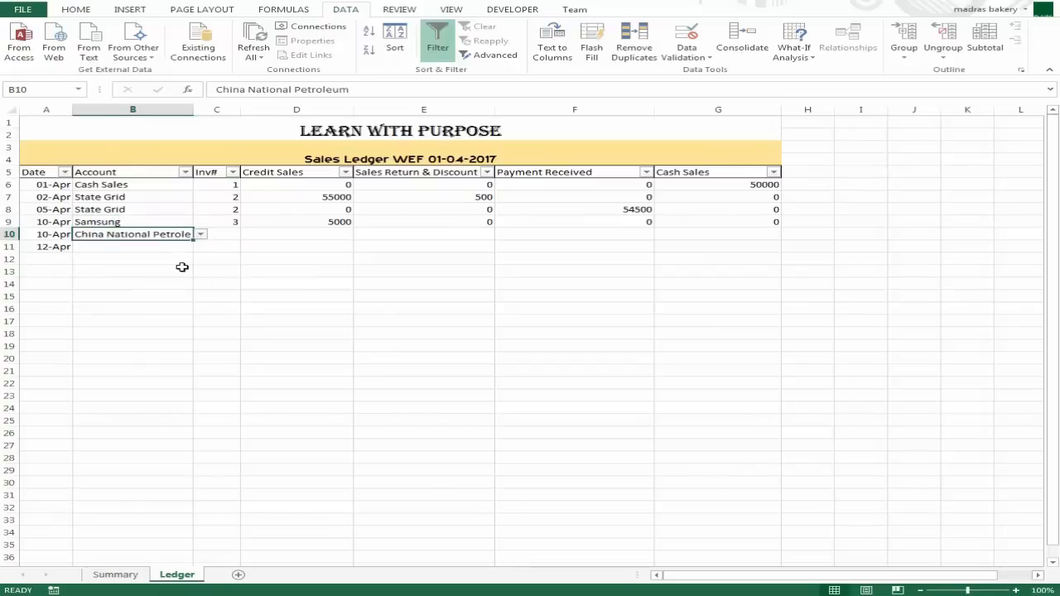
key("Tab")
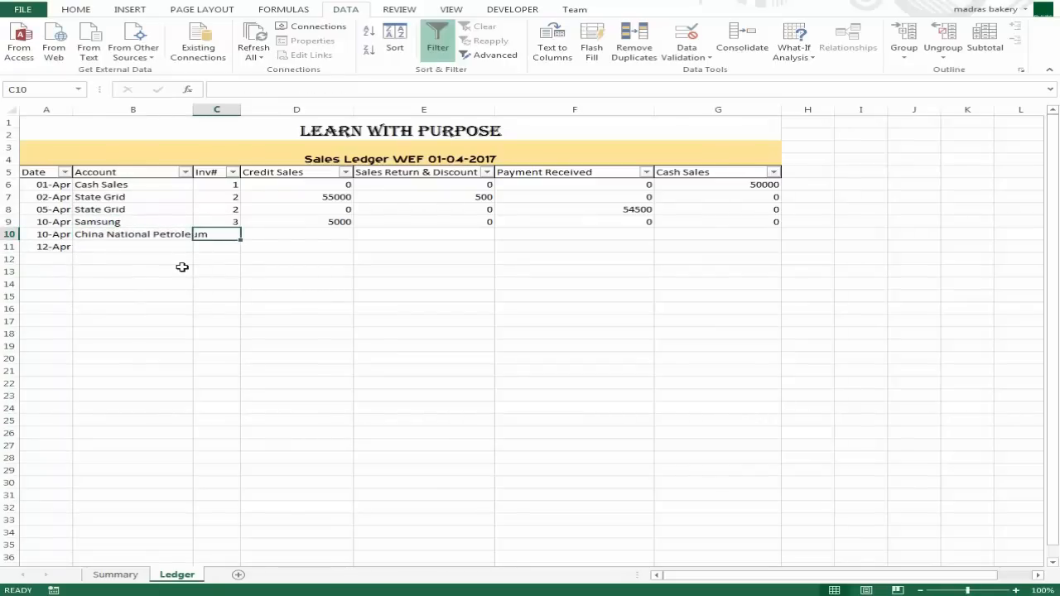
type("4")
key("Tab")
Step: Enter credit sales of 60000 and 0 for sales return & discount and payment received in the second 10 April row
key("Down")
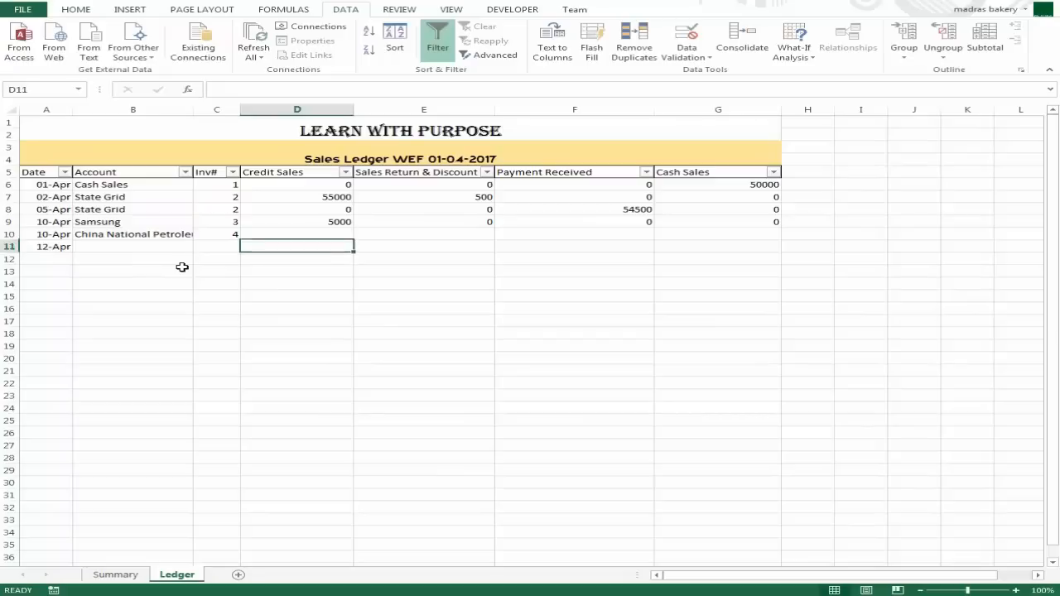
key("Up")
key("Down")
key("Up")
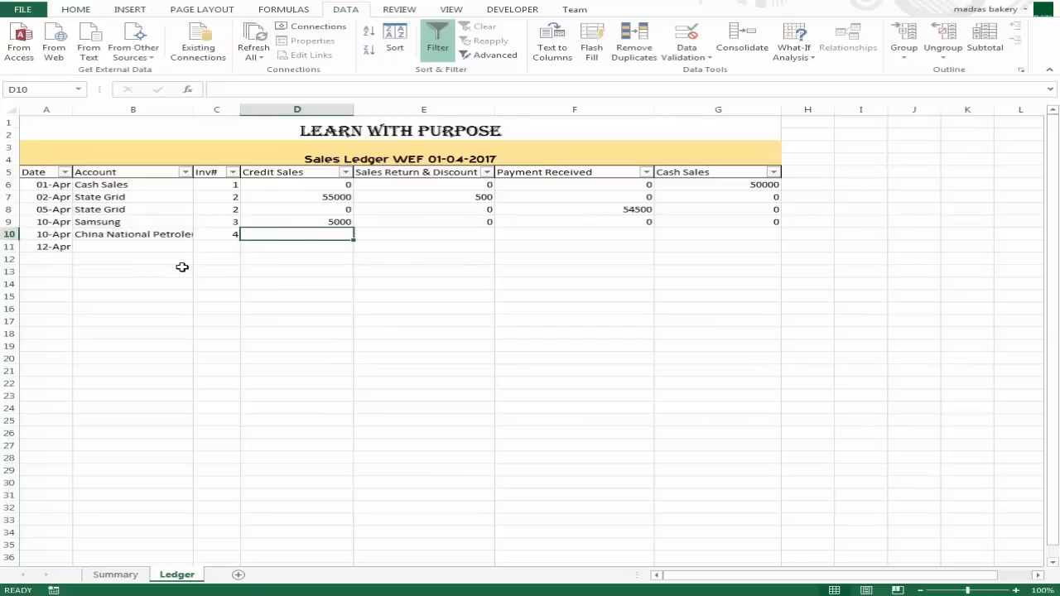
type("60000")
key("Return")
key("Up")
key("Right")
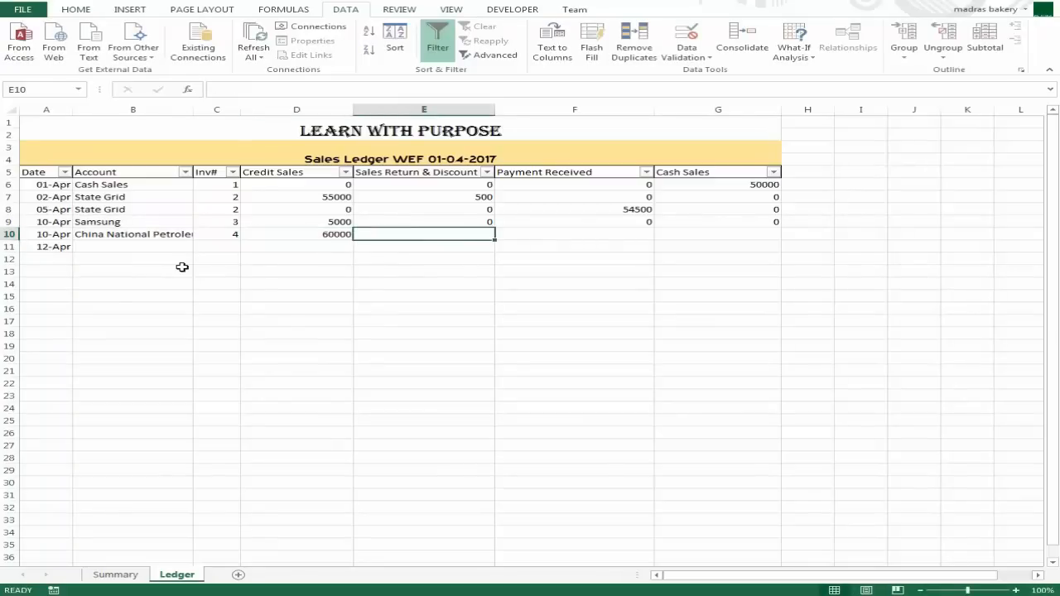
type("0")
key("Tab")
type("0")
key("Return")
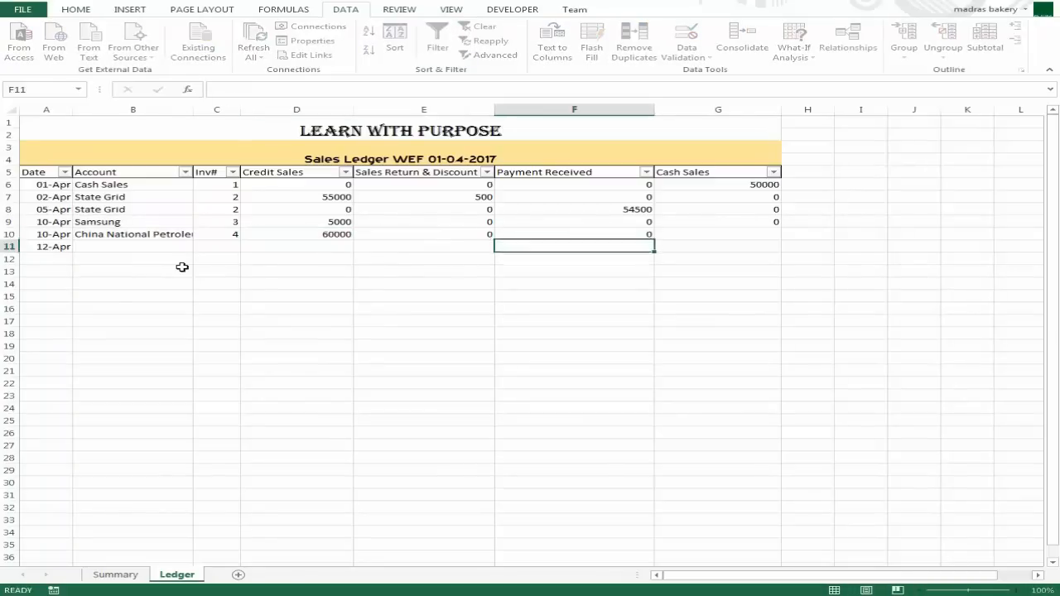
Step: Choose China National Petroleum as the account for the 12 April row and enter invoice number 4
left_click(168, 250)
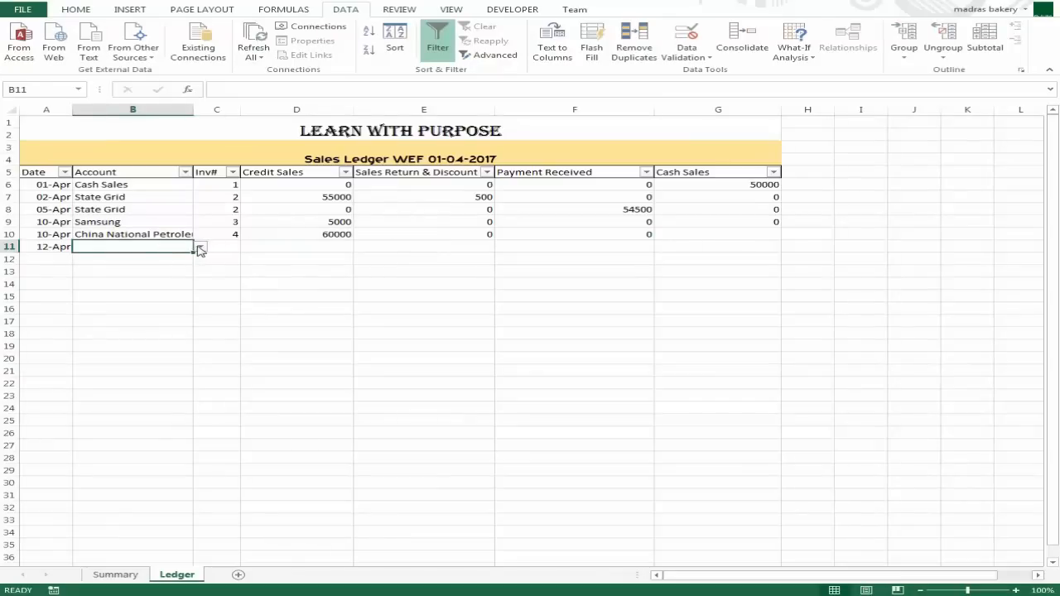
left_click(201, 248)
left_click(165, 282)
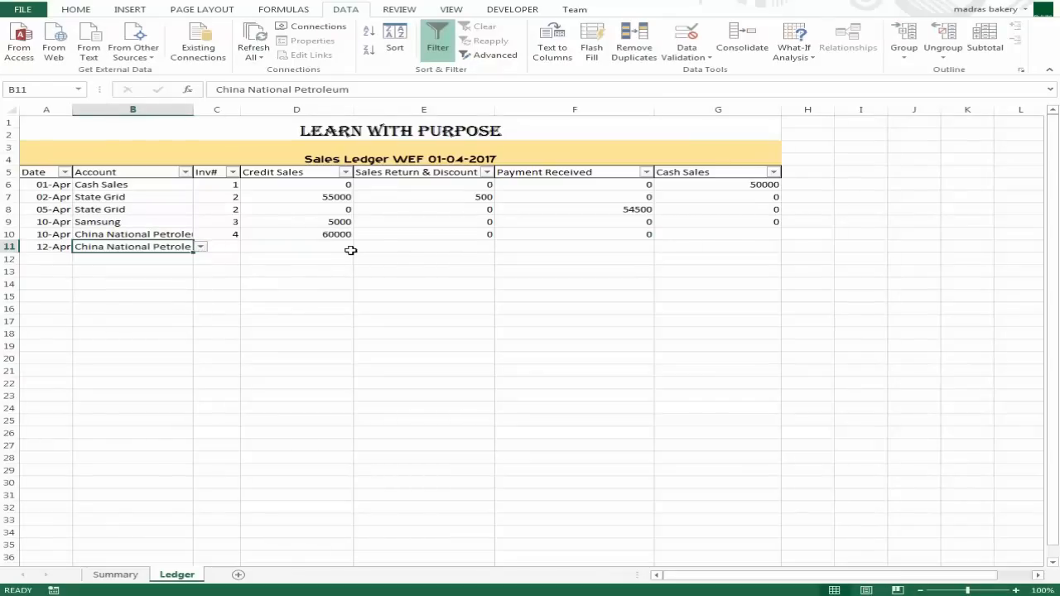
key("Tab")
type("4")
key("Return")
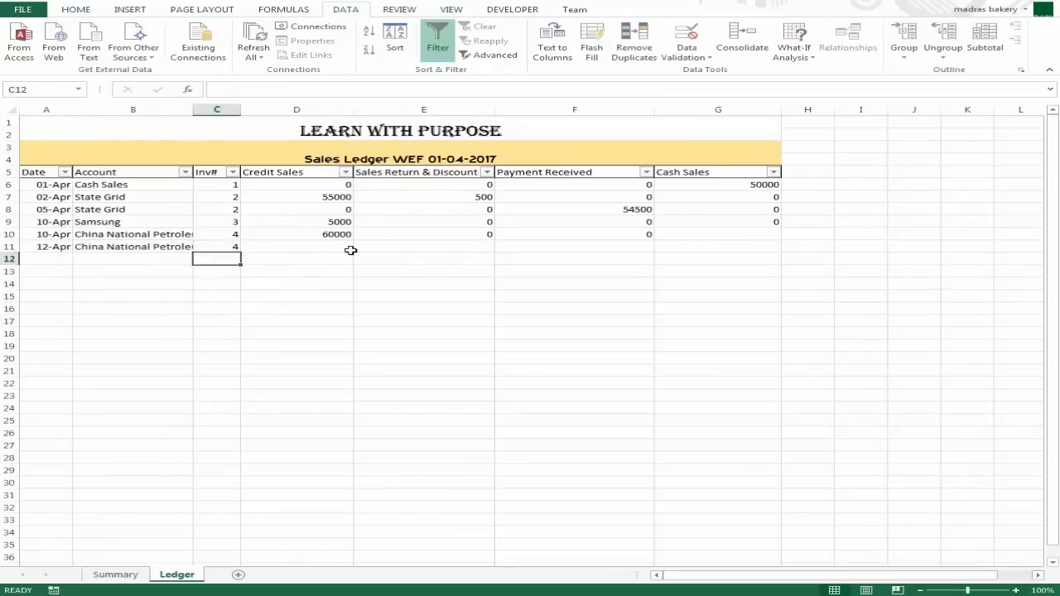
Step: Complete the 12 April row with payment received of 50000 and 0 for credit sales, sales return & discount and cash sales
left_click(352, 250)
type("0")
key("Tab")
key("Tab")
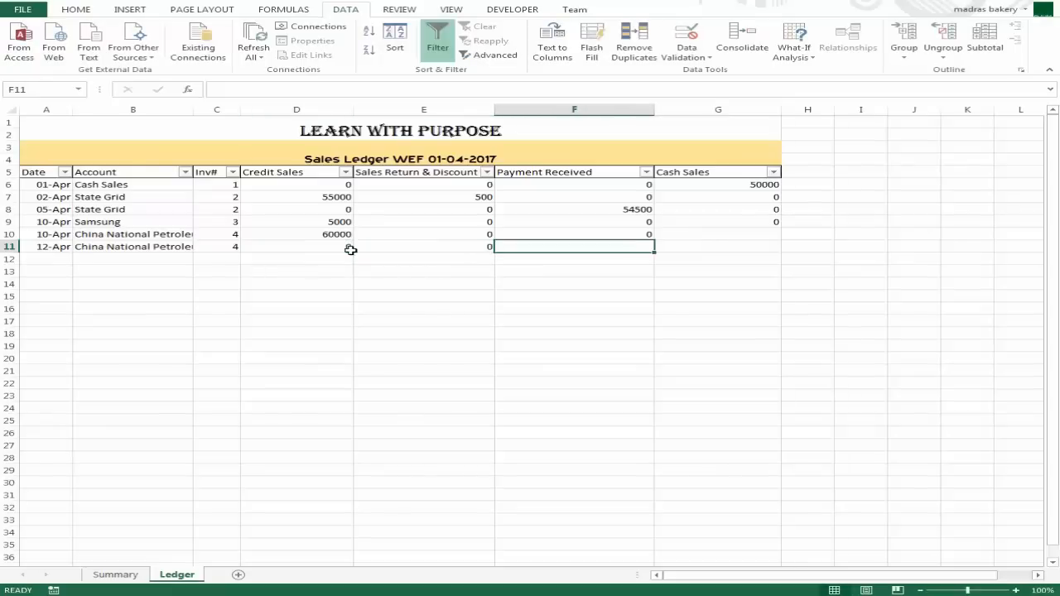
key("shift+Tab")
key("Tab")
type("600")
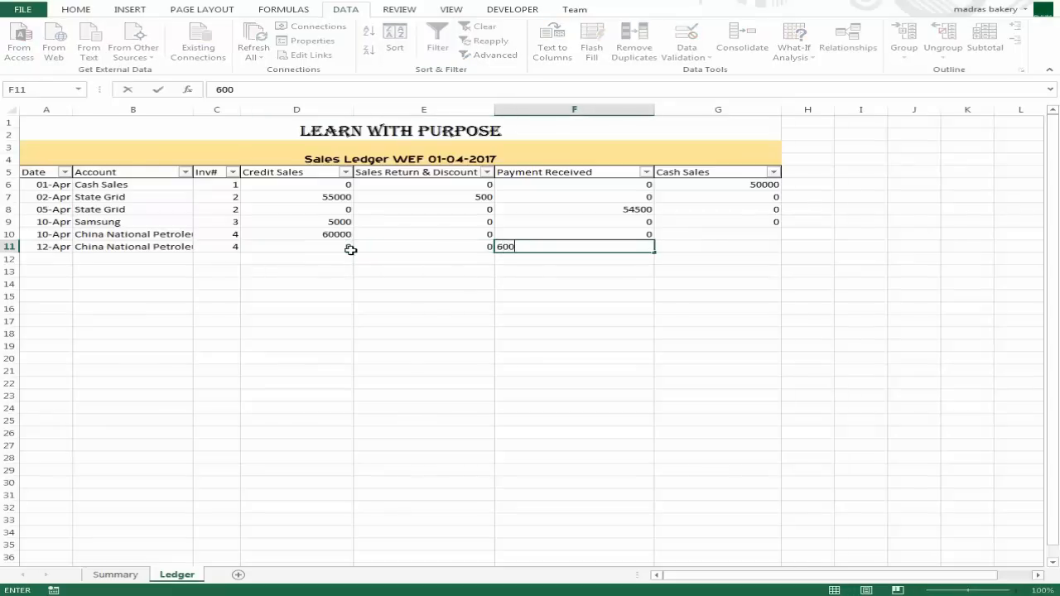
key("BackSpace")
key("BackSpace")
key("BackSpace")
type("50000")
key("Tab")
type("0")
key("Return")
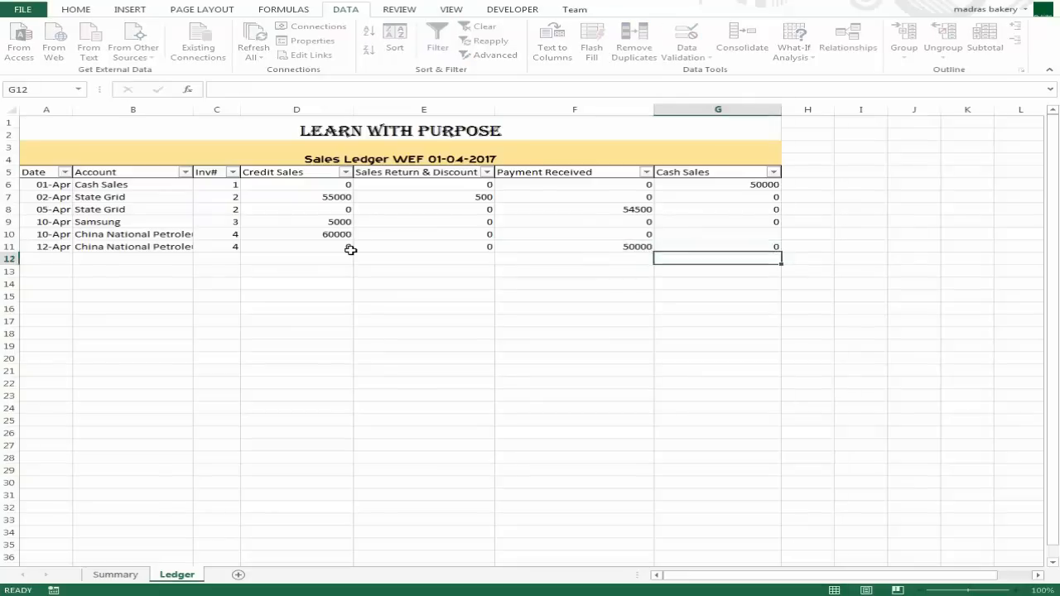
key("Up")
key("Left")
key("Left")
key("Left")
key("Left")
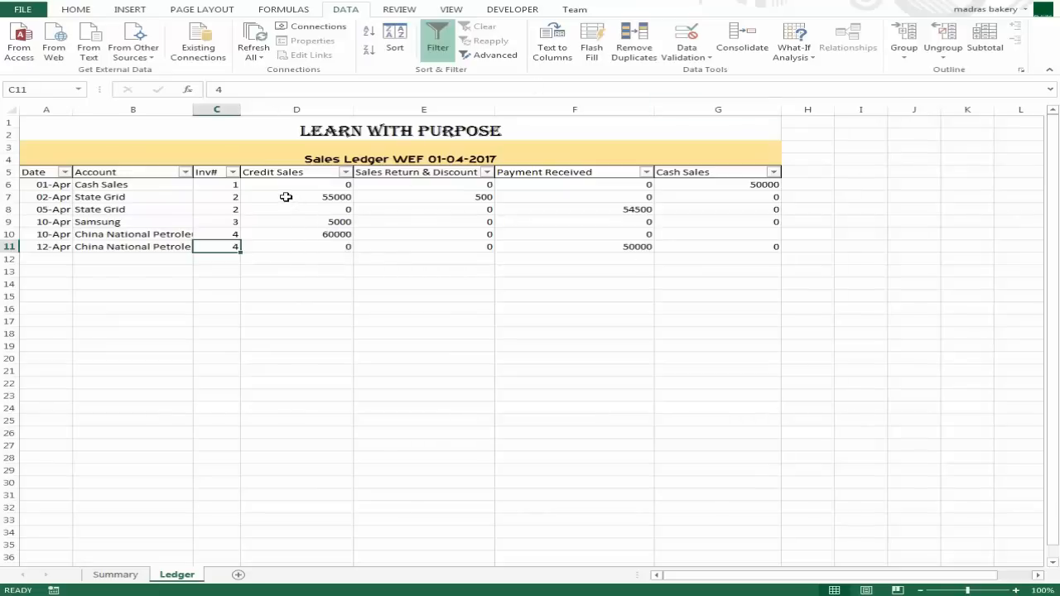
Step: On the Summary sheet, total the ledger's cash sales in the Cash Sales row's Cash Sales cell with =SUM(Ledger!G6:G258)
left_click(116, 575)
left_click(309, 211)
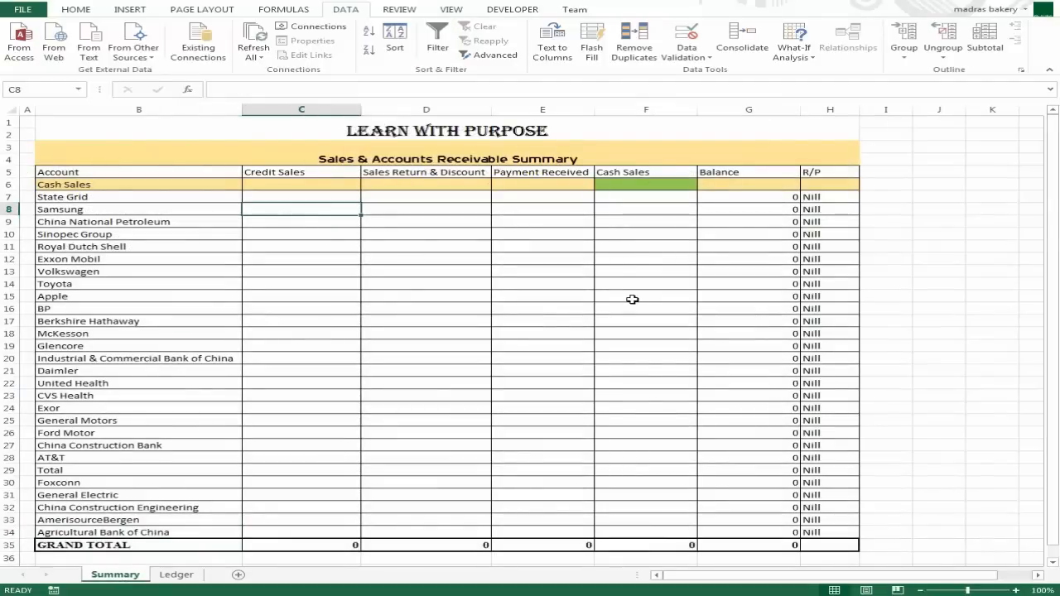
key("Up")
key("Up")
key("Up")
key("Down")
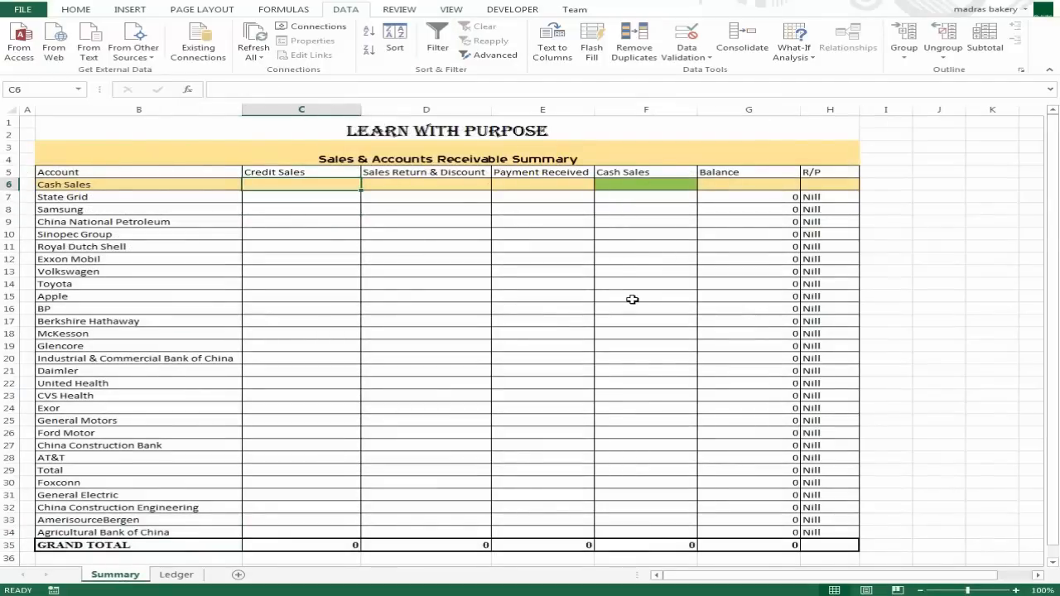
key("Right")
key("Right")
key("Right")
key("Down")
key("Up")
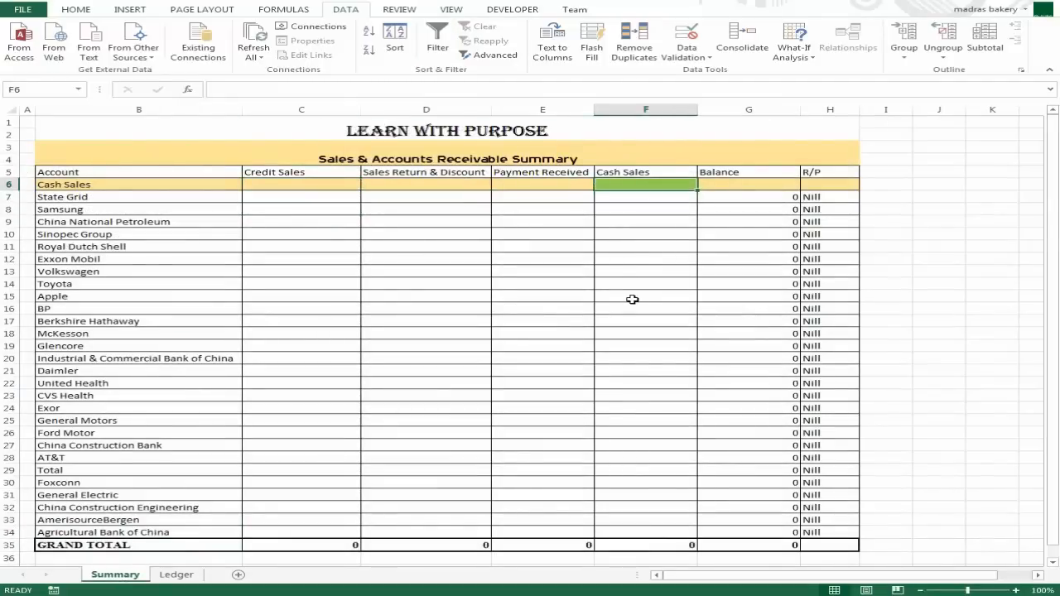
type("=sum")
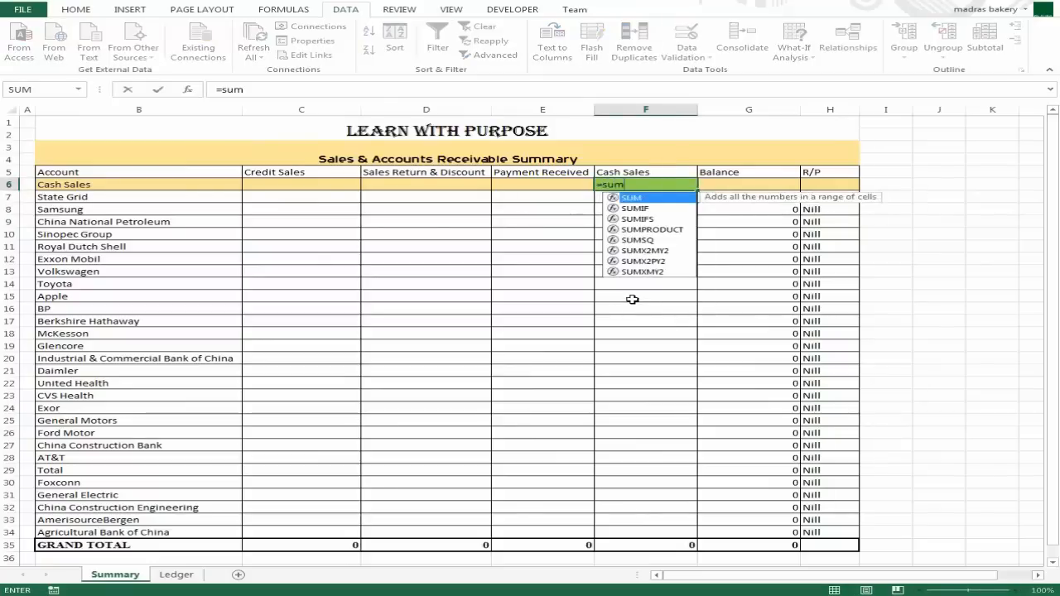
key("Tab")
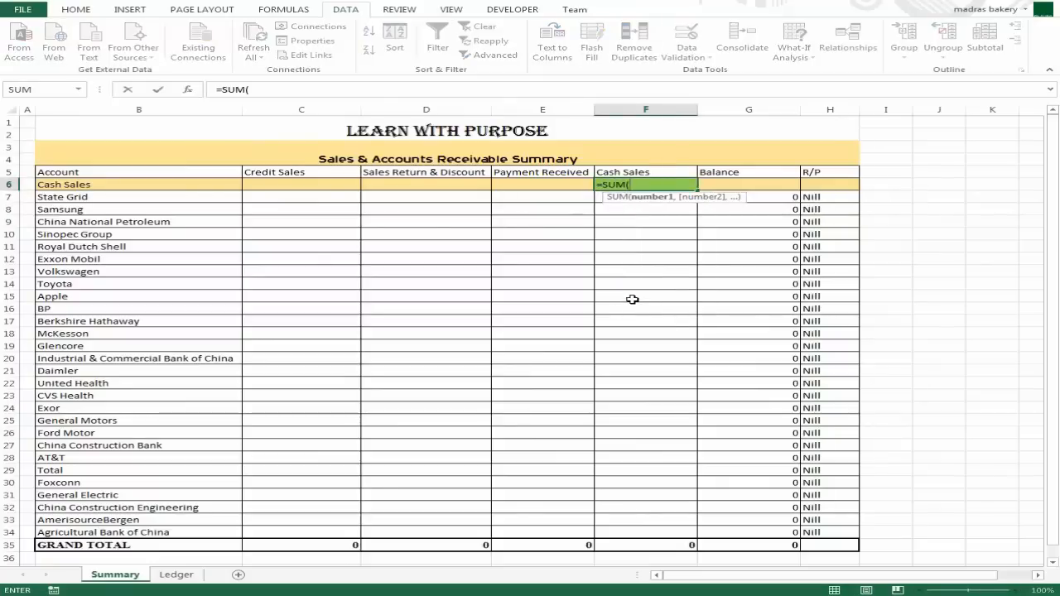
key("ctrl+Page_Down")
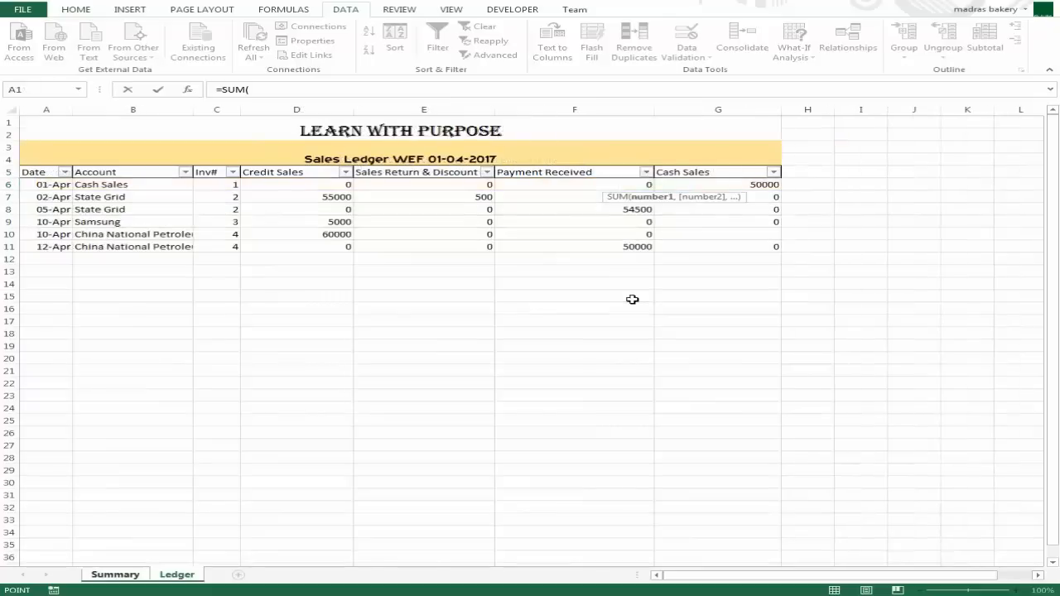
left_click(694, 188)
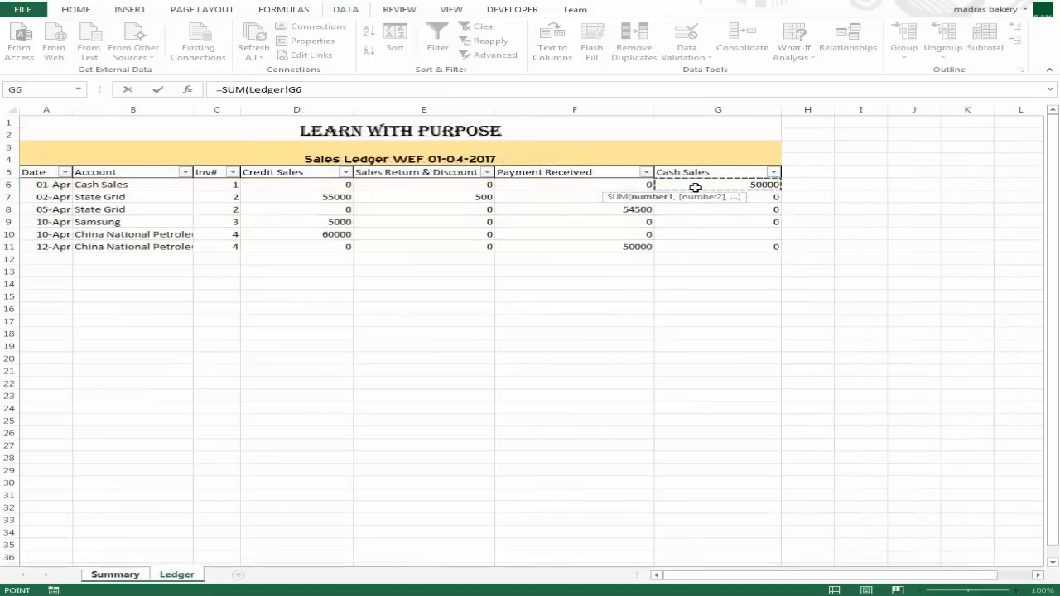
key("shift+Page_Down")
key("shift+Page_Down")
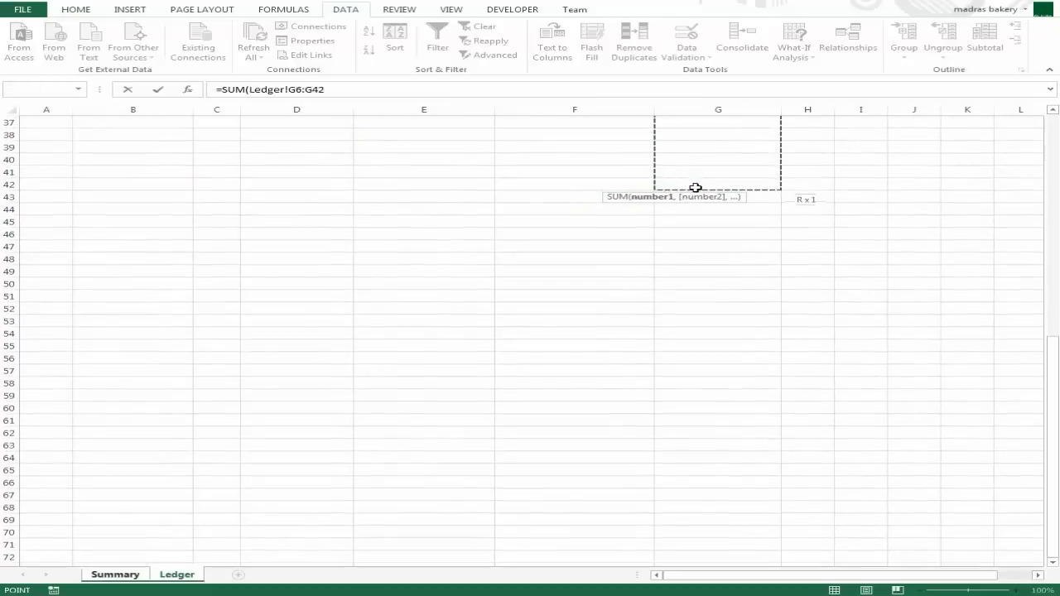
key("shift+Page_Down")
key("shift+Page_Down")
key("shift+Page_Down")
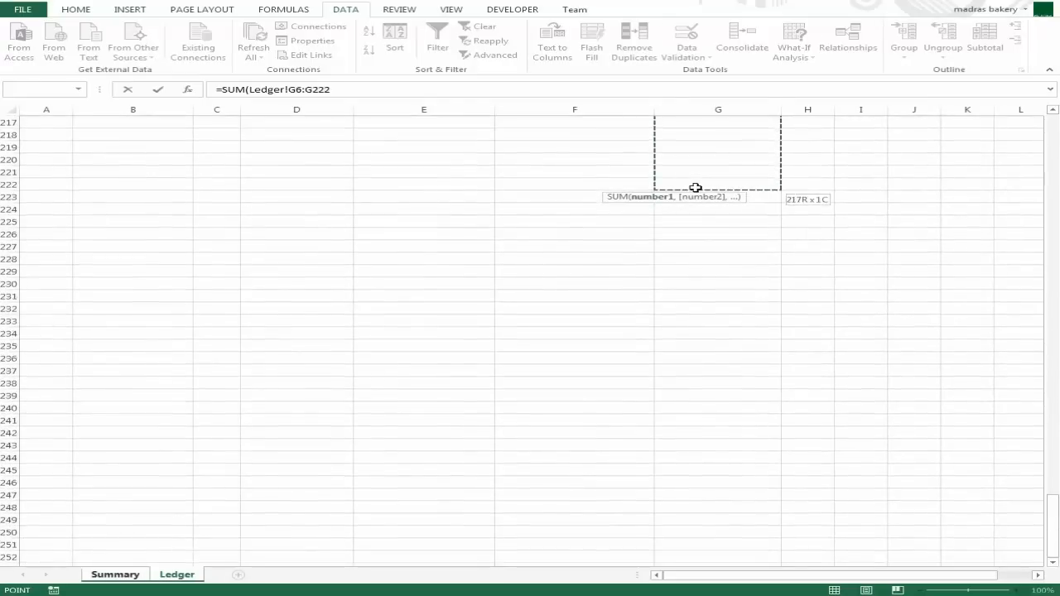
key("shift+Page_Down")
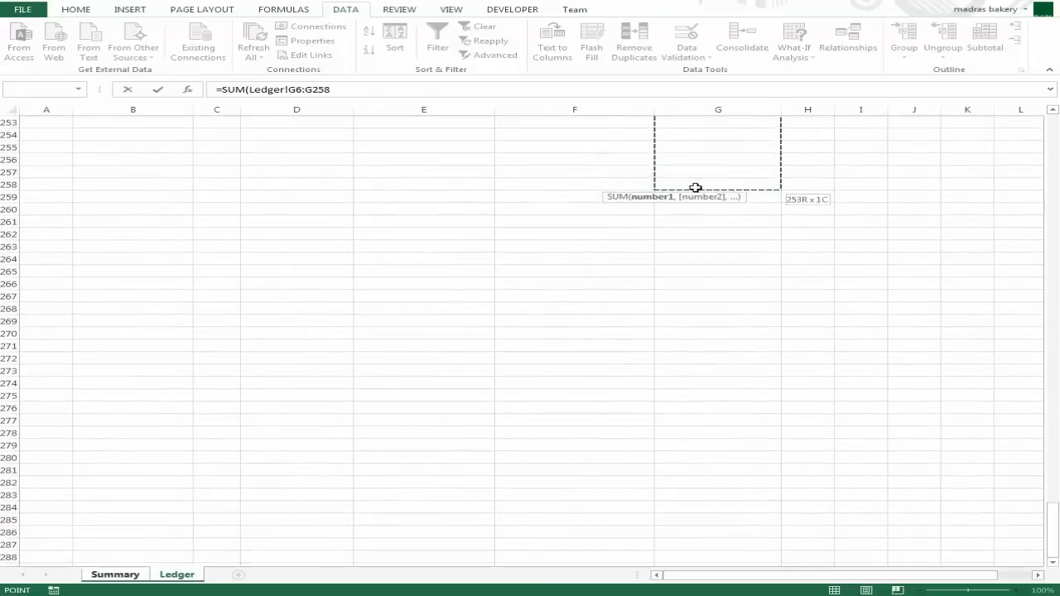
key("Return")
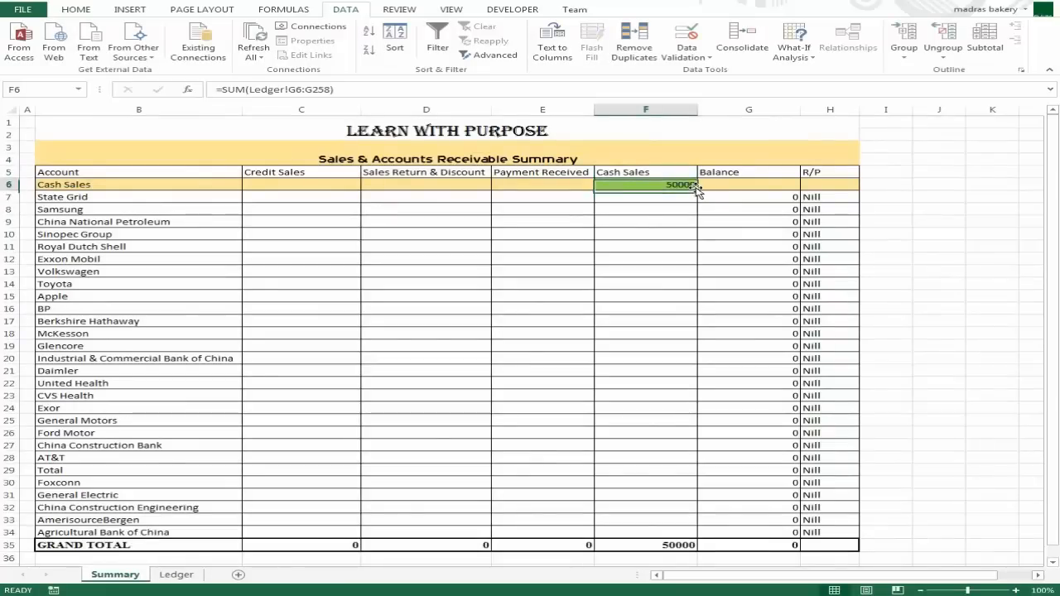
Step: Format the cash sales total in F6 with a thousands separator and no decimal places
left_click(76, 9)
left_click(547, 51)
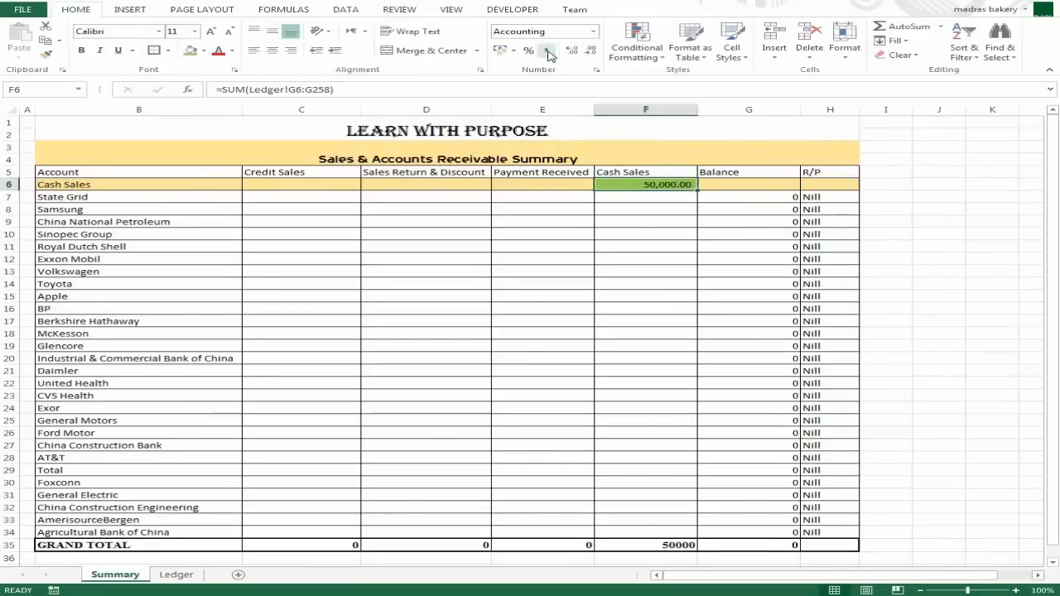
left_click(591, 51)
left_click(591, 50)
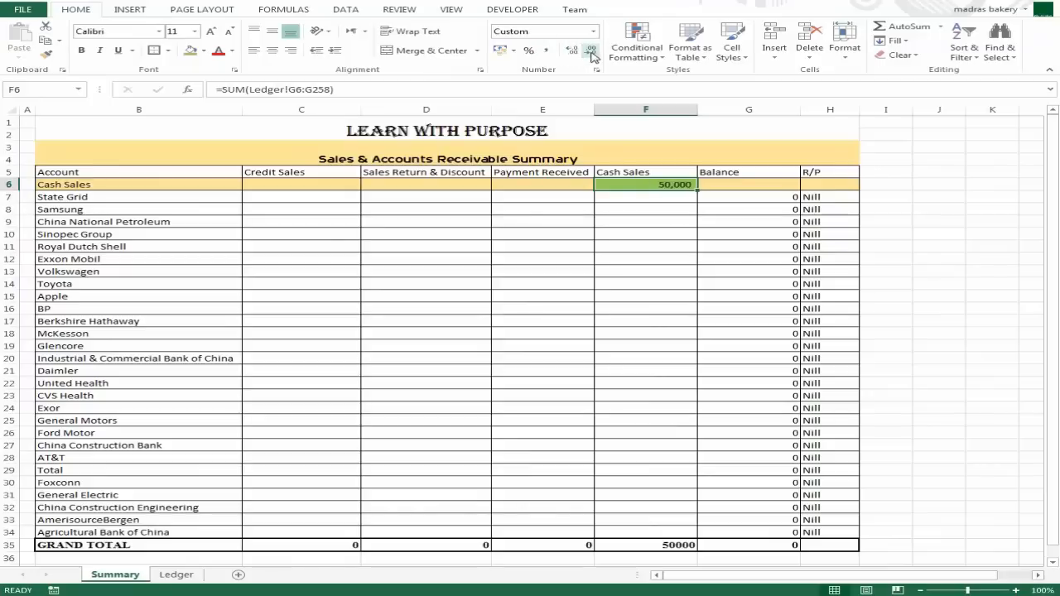
Step: Begin a SUMIF formula in State Grid's Credit Sales cell, C7
key("Down")
key("Up")
key("Down")
key("Left")
key("Left")
key("Left")
key("Left")
key("Right")
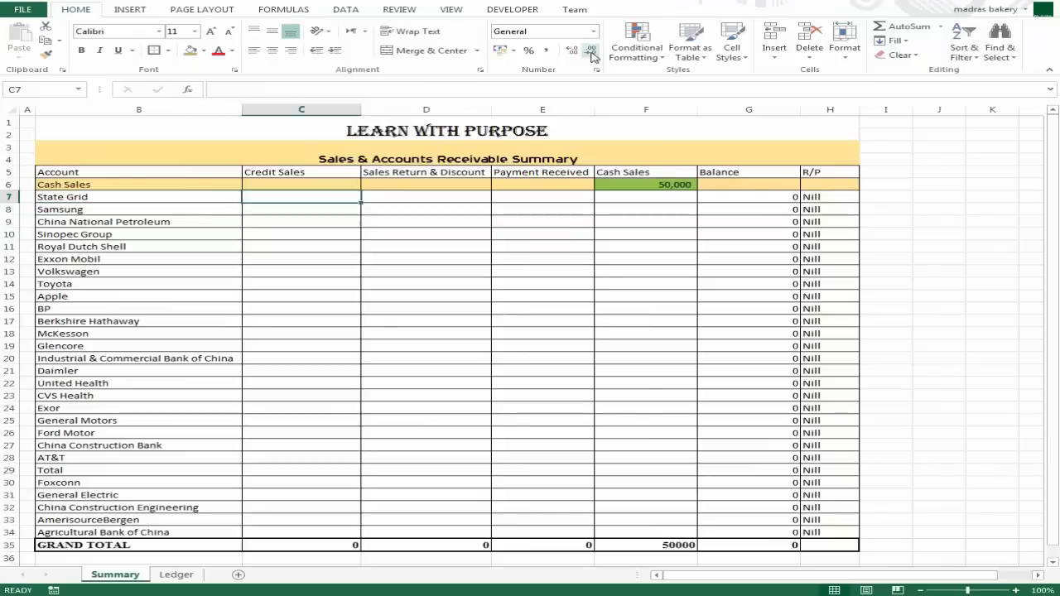
key("Right")
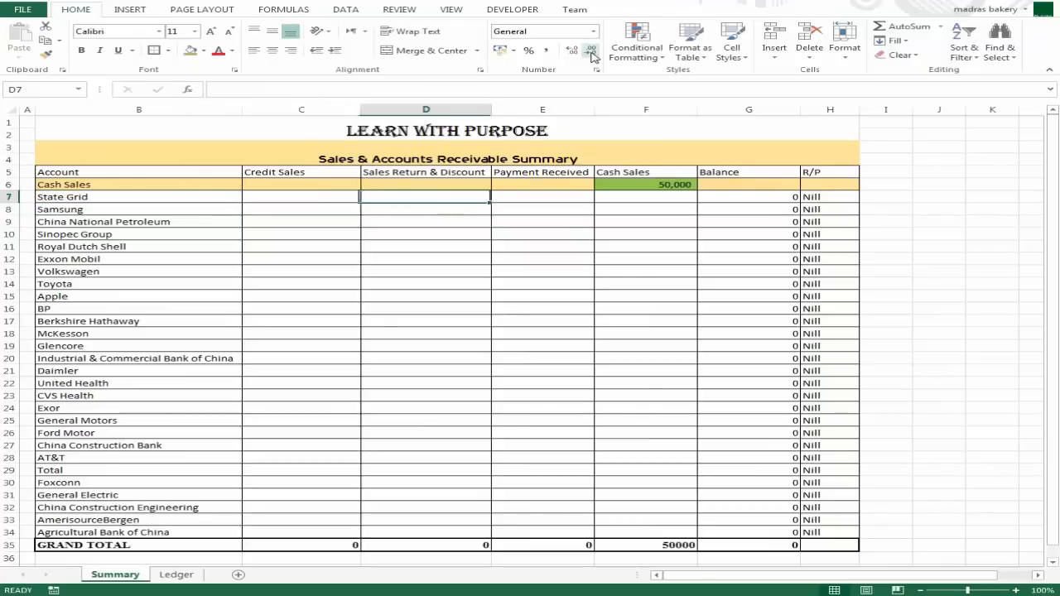
key("Right")
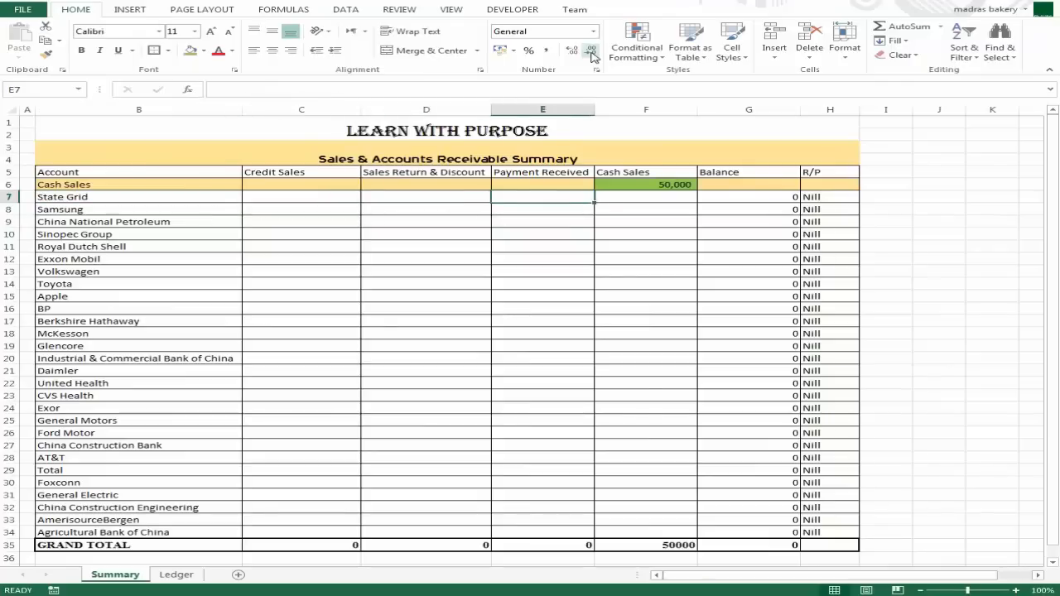
key("Left")
key("Left")
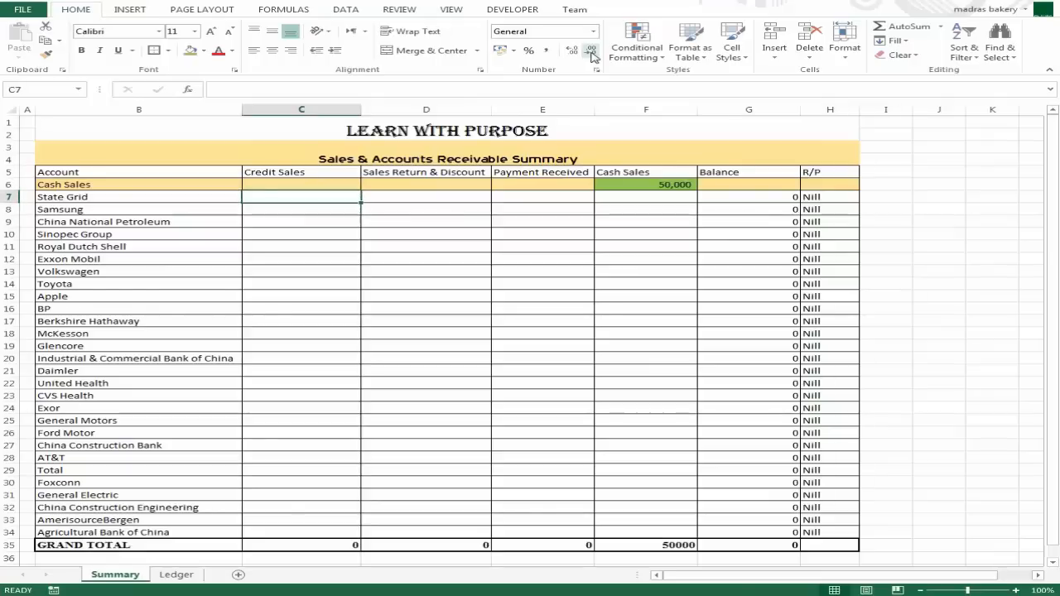
type("=su")
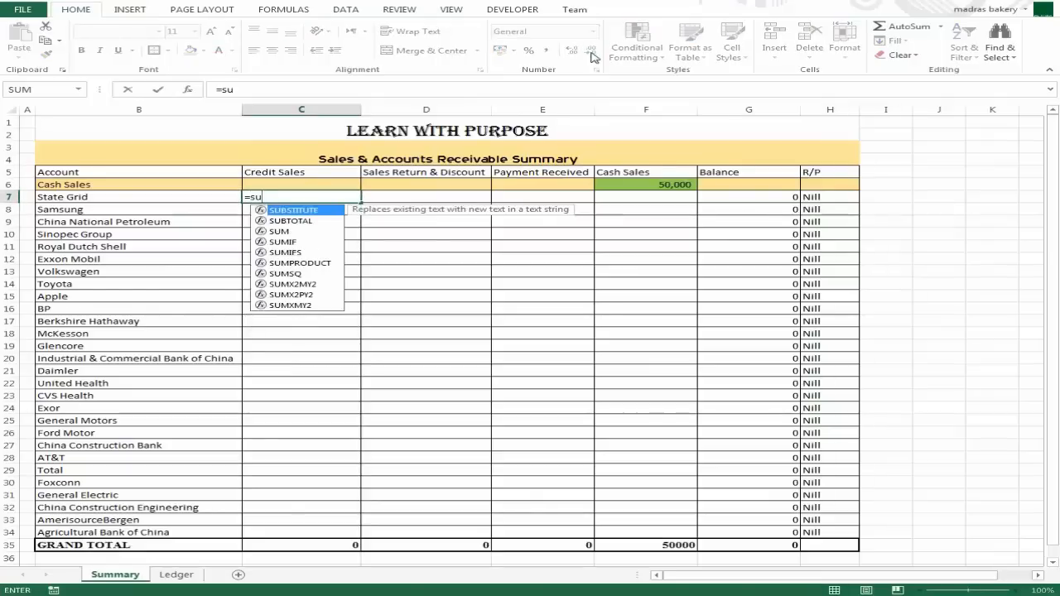
type("mif(")
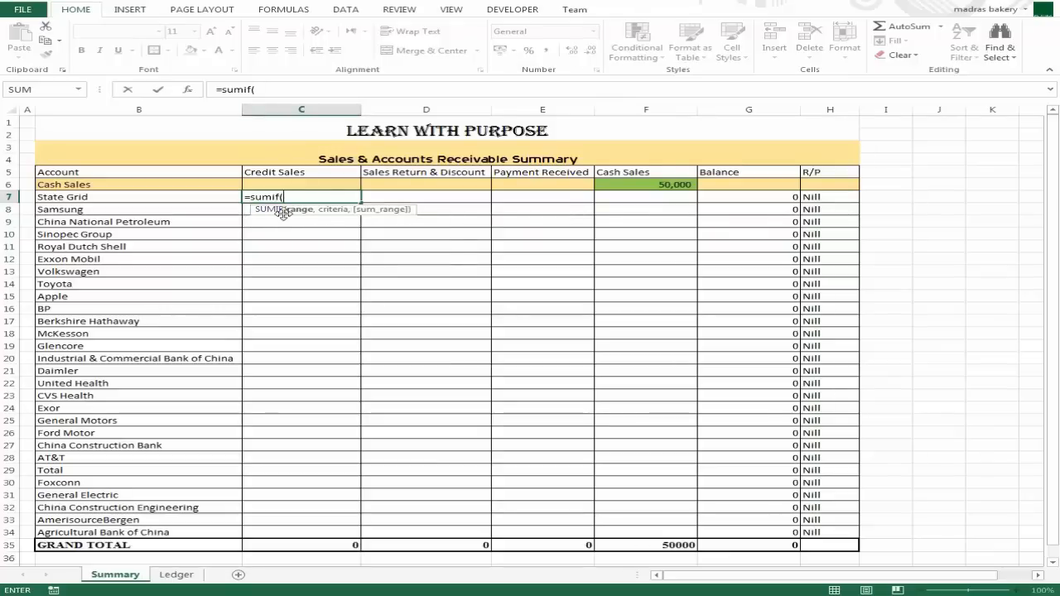
Step: Set the SUMIF range to the ledger table including its header row, as the absolute reference Ledger!$A$5:$G$350
left_click(184, 578)
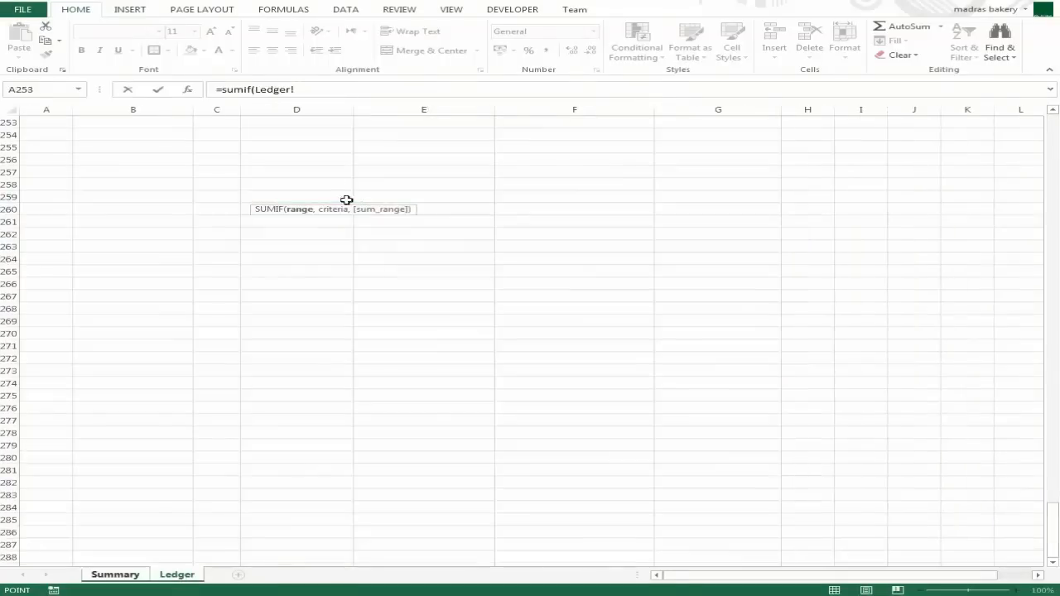
left_click(234, 217)
key("ctrl+Up")
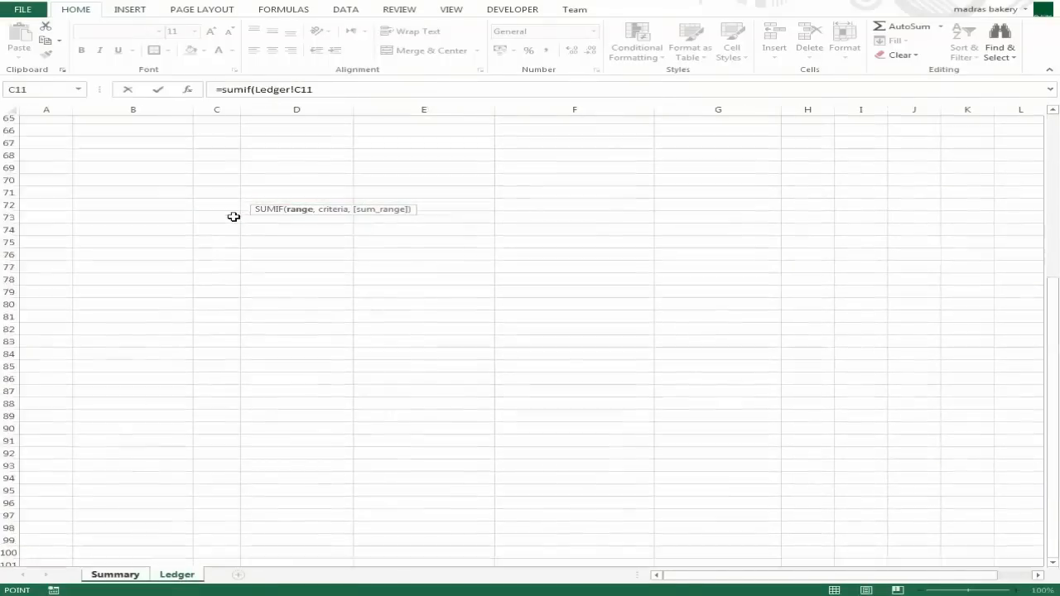
key("Up")
key("Up")
key("ctrl+Home")
key("Down")
key("Down")
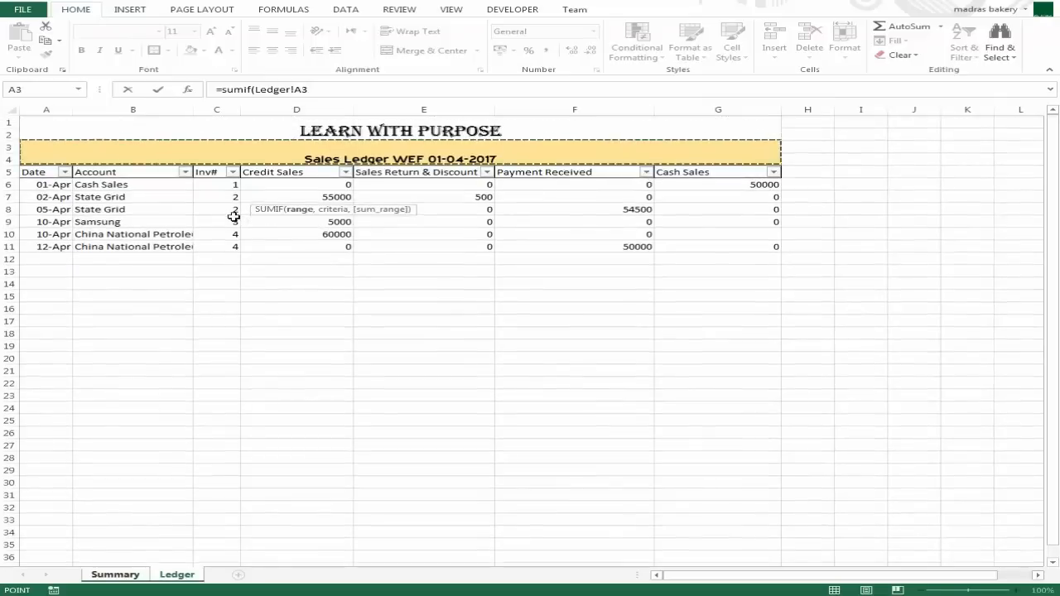
key("Left")
key("Left")
key("shift+Right")
key("shift+Right")
key("shift+Right")
key("shift+Right")
key("shift+Right")
key("shift+Right")
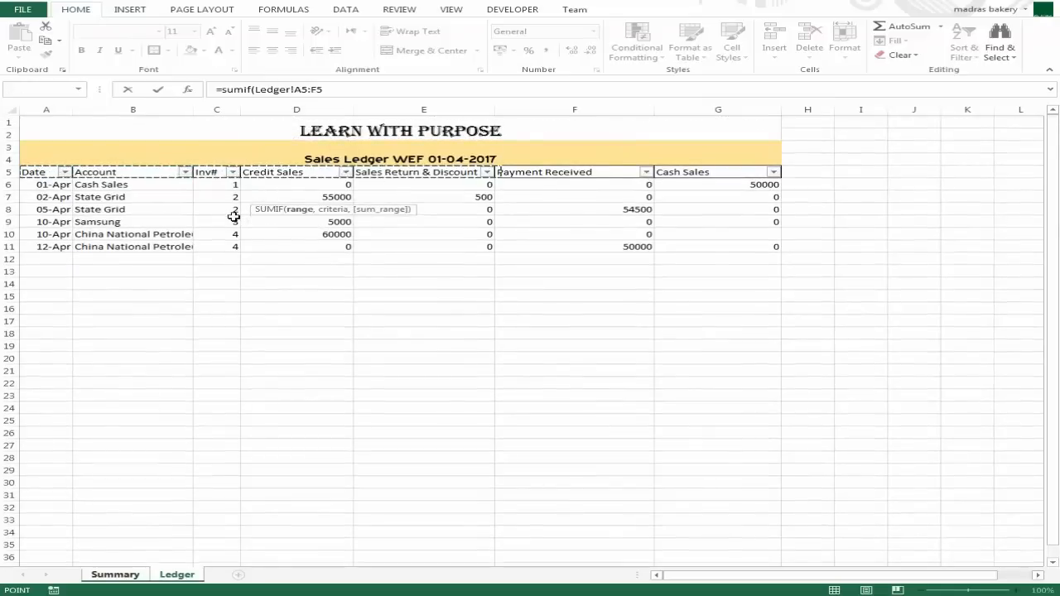
key("shift+Down")
key("shift+Down")
key("shift+Down")
key("shift+Down")
key("shift+Down")
key("shift+Down")
key("shift+Down")
key("shift+Down")
key("shift+Down")
key("shift+Down")
key("shift+Down")
key("shift+Down")
key("shift+Down")
key("shift+Down")
key("shift+Down")
key("shift+Down")
key("shift+Down")
key("shift+Down")
key("shift+Down")
key("shift+Down")
key("shift+Down")
key("shift+Down")
key("shift+Down")
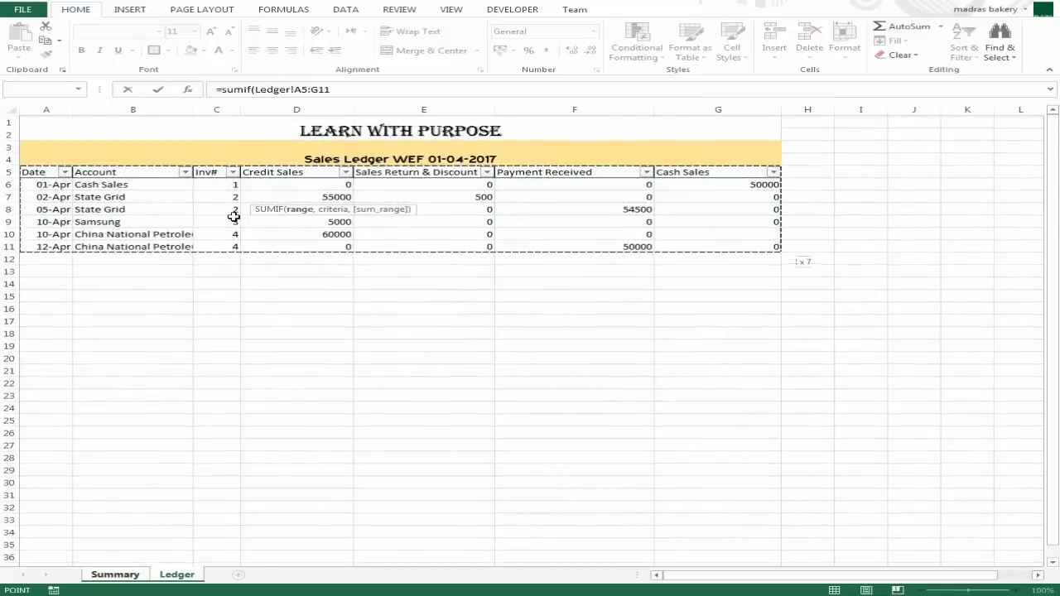
key("shift+Down")
key("shift+Down")
key("shift+Down")
key("shift+Down")
key("shift+Down")
key("shift+Down")
key("shift+Down")
key("shift+Down")
key("shift+Down")
key("shift+Down")
key("shift+Down")
key("shift+Down")
key("shift+Down")
key("shift+Down")
key("shift+Down")
key("shift+Down")
key("shift+Down")
key("shift+Down")
key("shift+Down")
key("shift+Down")
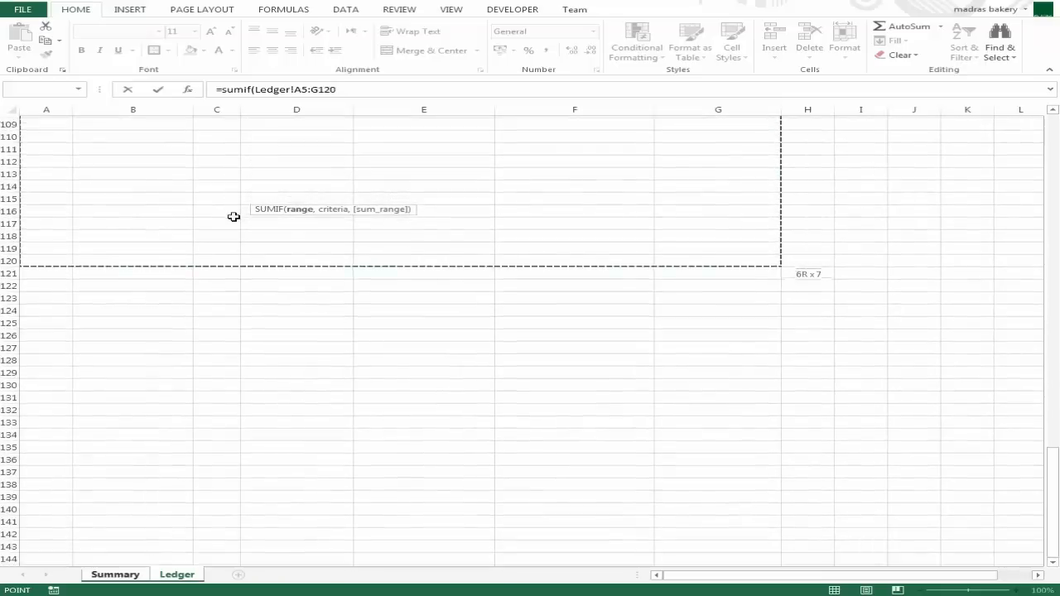
key("shift+Down")
key("shift+Down")
key("shift+Down")
key("shift+Down")
key("shift+Down")
key("shift+Down")
key("shift+Down")
key("shift+Down")
key("shift+Down")
key("shift+Down")
key("shift+Down")
key("shift+Down")
key("shift+Down")
key("shift+Down")
key("shift+Down")
key("shift+Down")
key("shift+Down")
key("shift+Down")
key("shift+Down")
key("shift+Down")
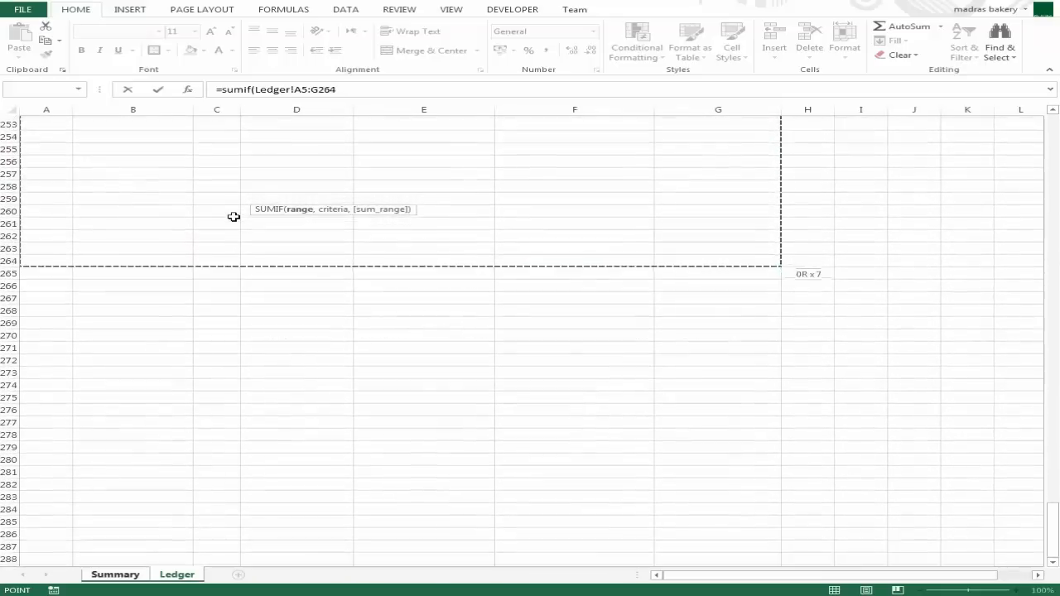
key("shift+Down")
key("shift+Down")
key("shift+Down")
key("shift+Down")
key("shift+Down")
key("shift+Down")
key("shift+Down")
key("shift+Down")
key("shift+Down")
key("shift+Down")
key("shift+Down")
key("shift+Down")
key("shift+Down")
key("shift+Down")
key("shift+Down")
key("shift+Down")
key("shift+Down")
key("shift+Down")
key("shift+Down")
key("shift+Down")
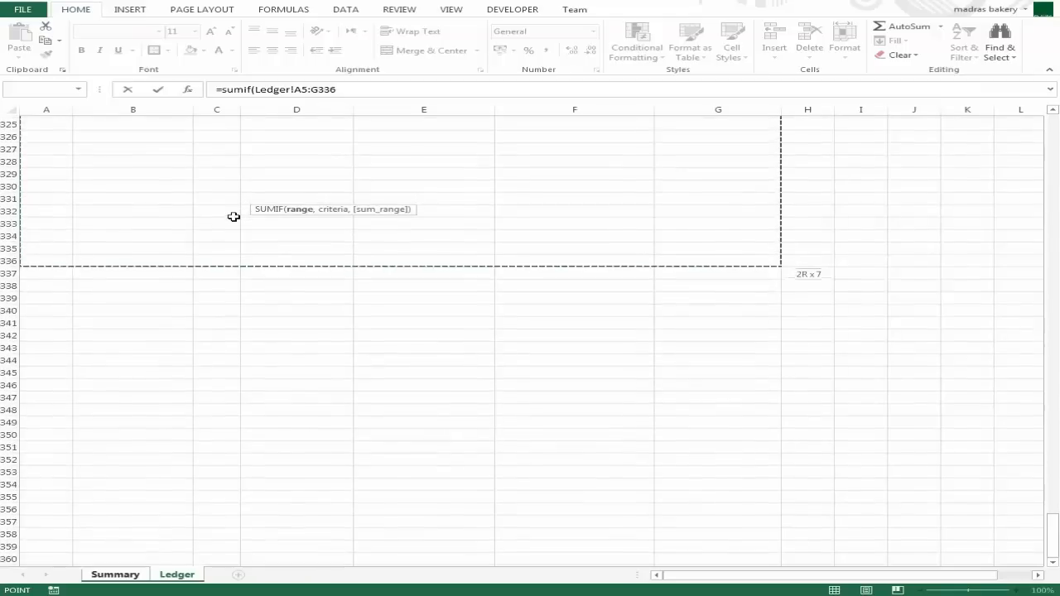
key("shift+Down")
key("shift+Down")
key("shift+Down")
key("shift+Down")
key("shift+Down")
key("shift+Down")
key("shift+Down")
key("shift+Down")
key("shift+Down")
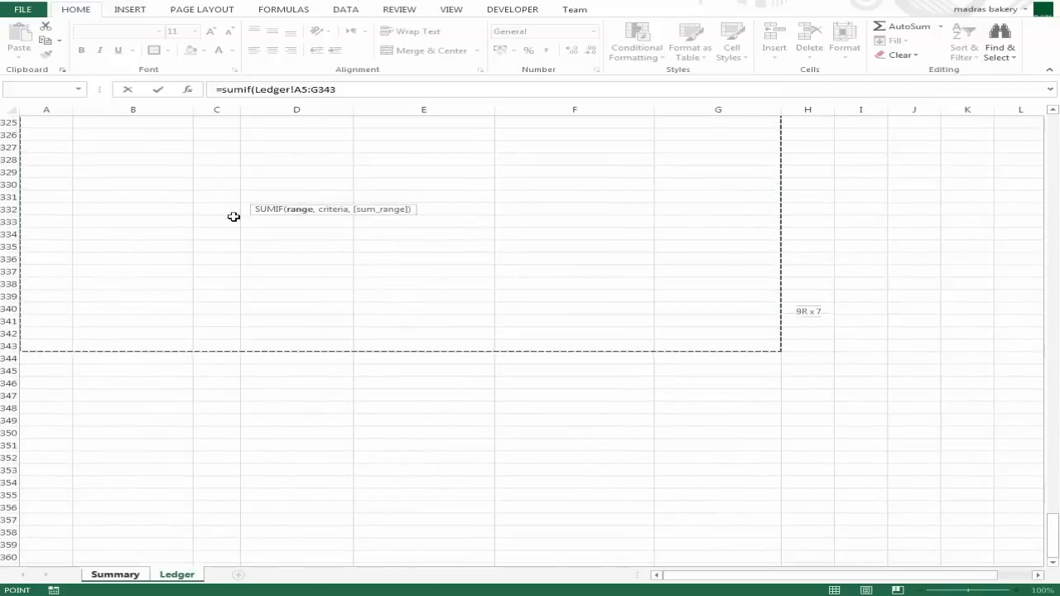
key("shift+Down")
key("shift+Down")
key("shift+Down")
key("shift+Down")
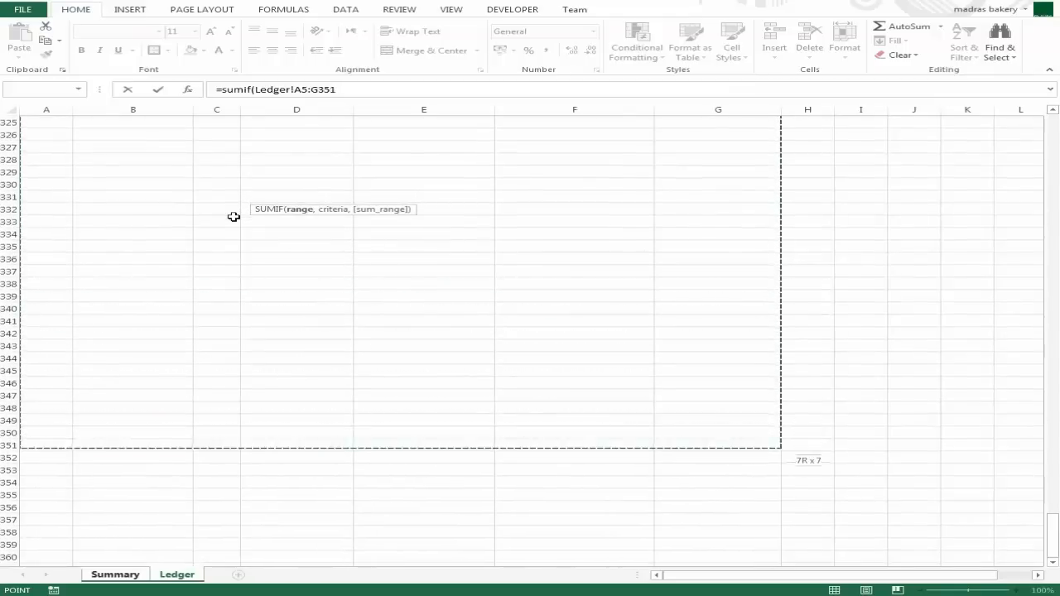
key("shift+Up")
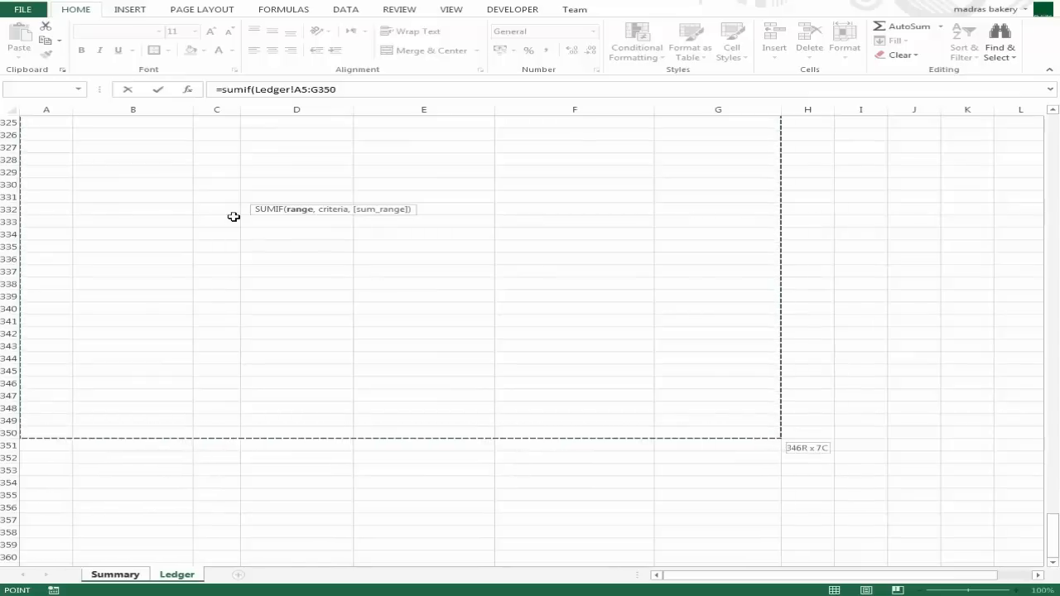
key("F4")
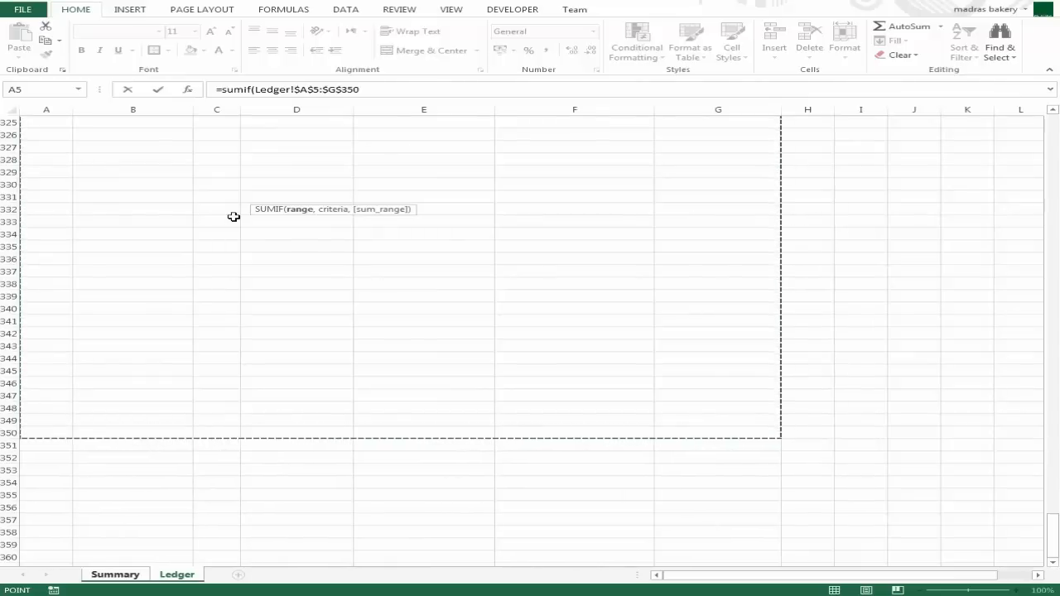
Step: Set the SUMIF criteria to the State Grid account name in Summary!B7 and continue to the sum range argument
type(",")
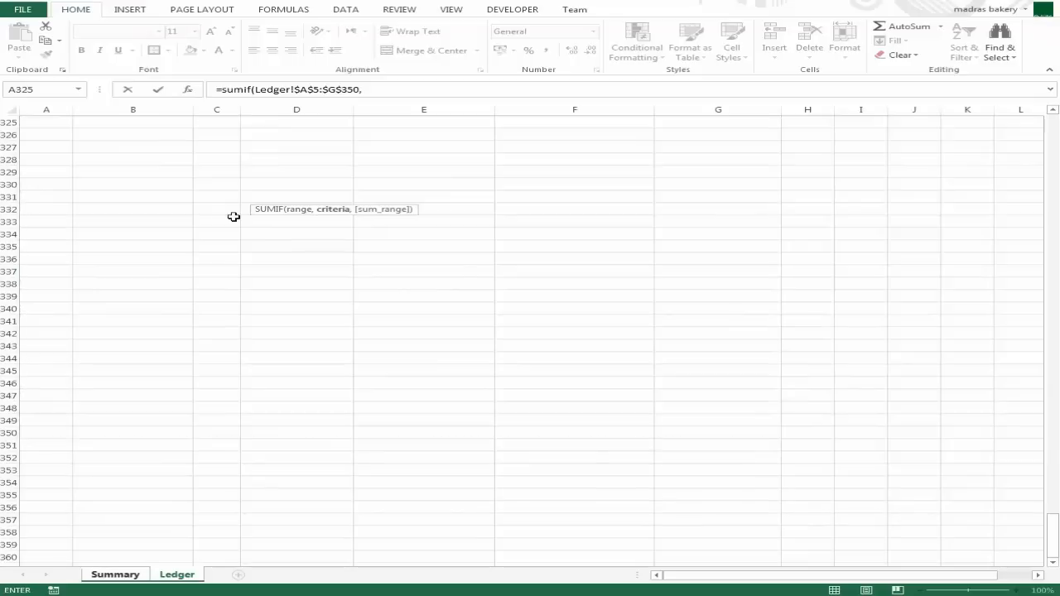
left_click(129, 579)
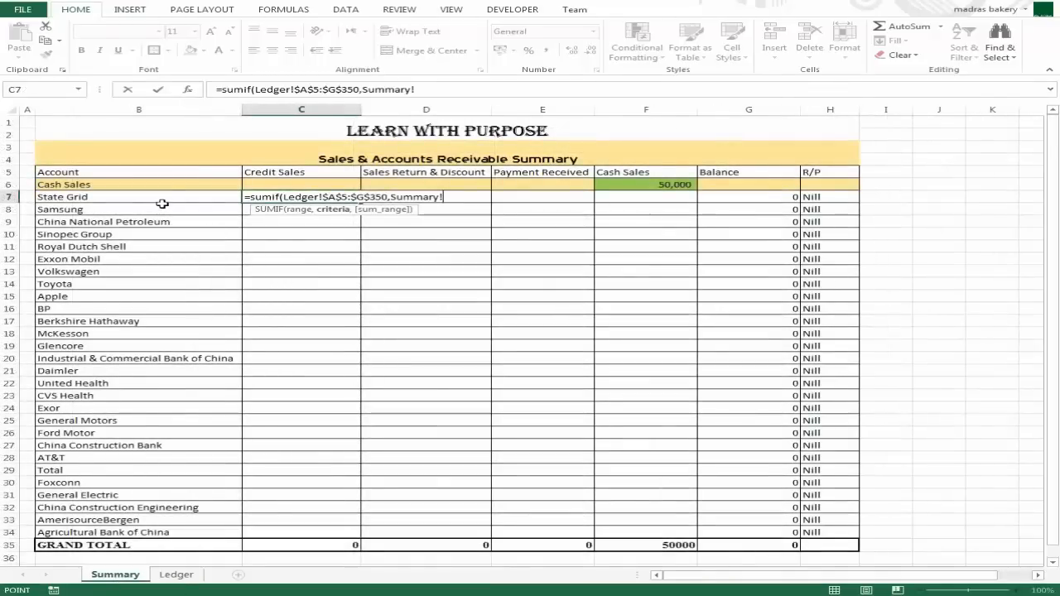
left_click(155, 198)
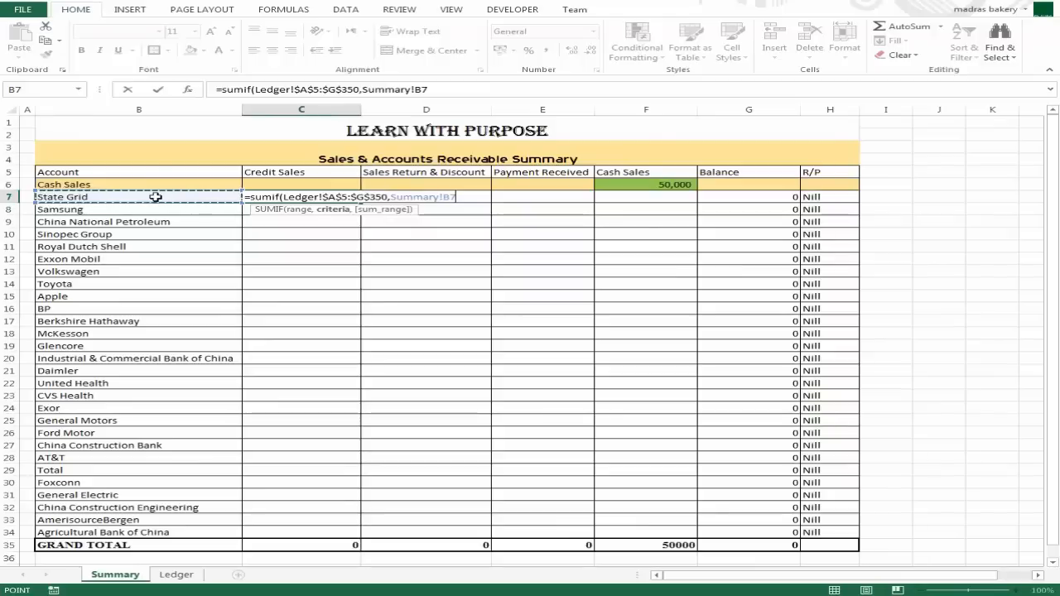
type(",")
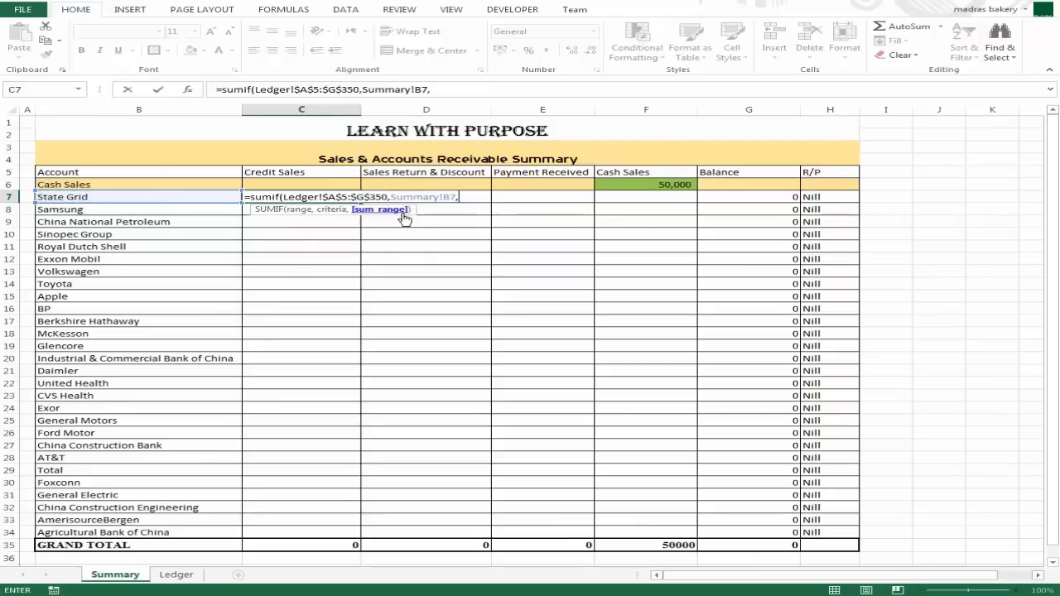
Step: Start the SUMIF sum range at D6, the first Credit Sales entry in the Ledger sheet
left_click(175, 577)
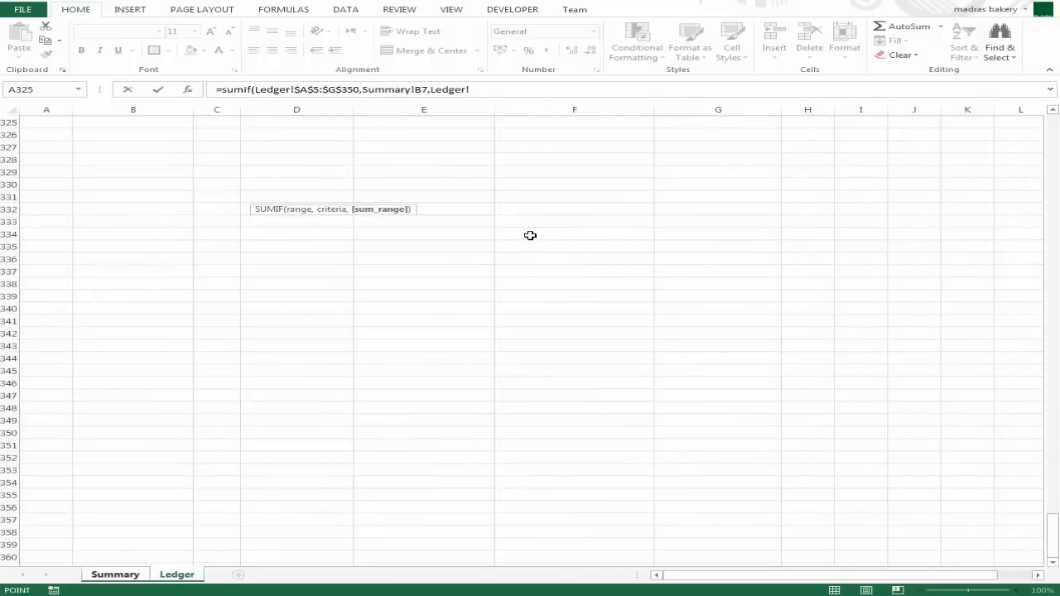
left_click(434, 169)
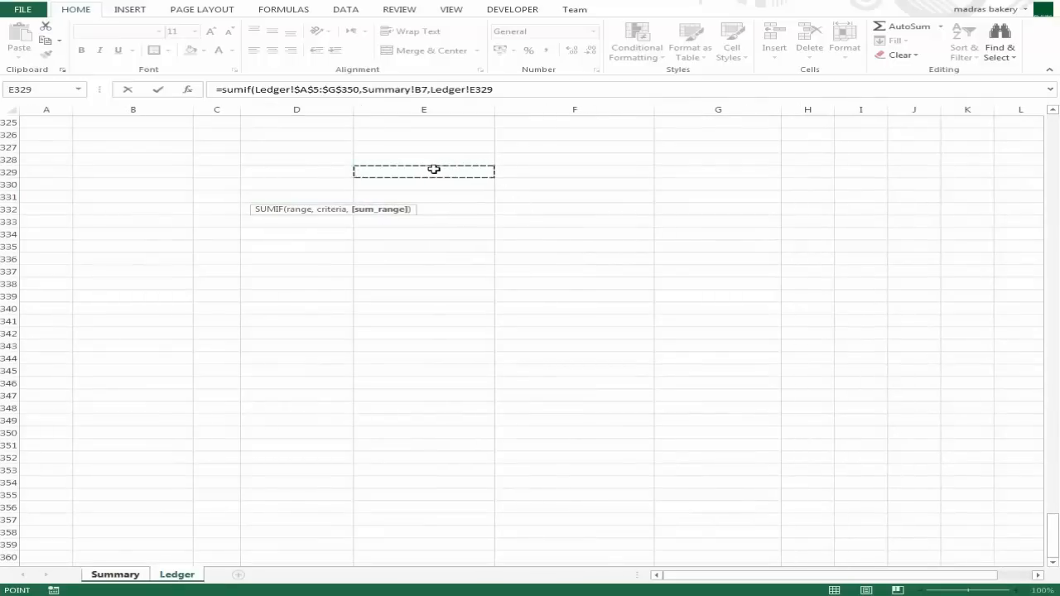
key("ctrl+Up")
key("Up")
key("Up")
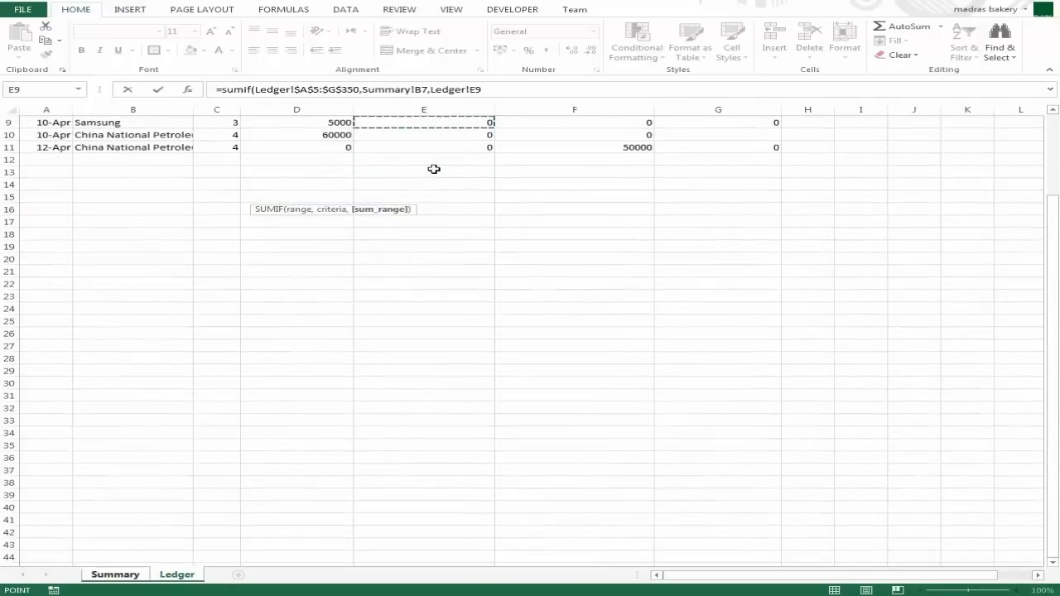
key("ctrl+Home")
key("Down")
key("Down")
key("Down")
key("Down")
key("Down")
key("Down")
key("Right")
key("Right")
key("Right")
key("Right")
key("Up")
key("Left")
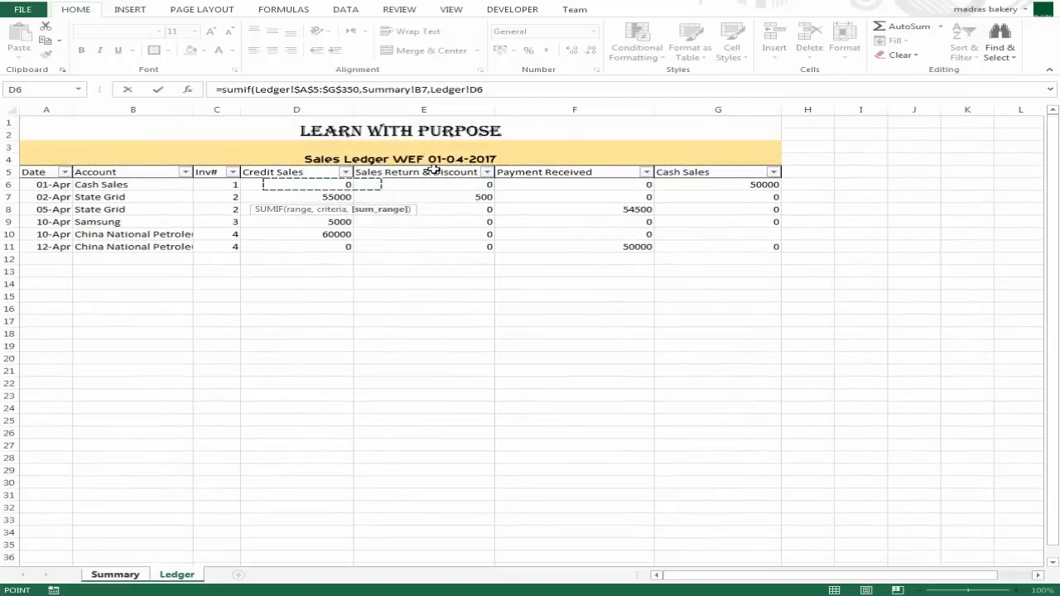
Step: Complete the SUMIF formula in C7 with the Credit Sales column as the absolute sum range Ledger!$D$6:$D$366
key("shift+Down")
key("shift+Down")
key("shift+Down")
key("shift+Down")
key("shift+Down")
key("shift+Down")
key("shift+Down")
key("shift+Down")
key("shift+Down")
key("shift+Down")
key("shift+Down")
key("shift+Down")
key("shift+Down")
key("shift+Down")
key("shift+Down")
key("shift+Down")
key("shift+Down")
key("shift+Down")
key("shift+Down")
key("shift+Down")
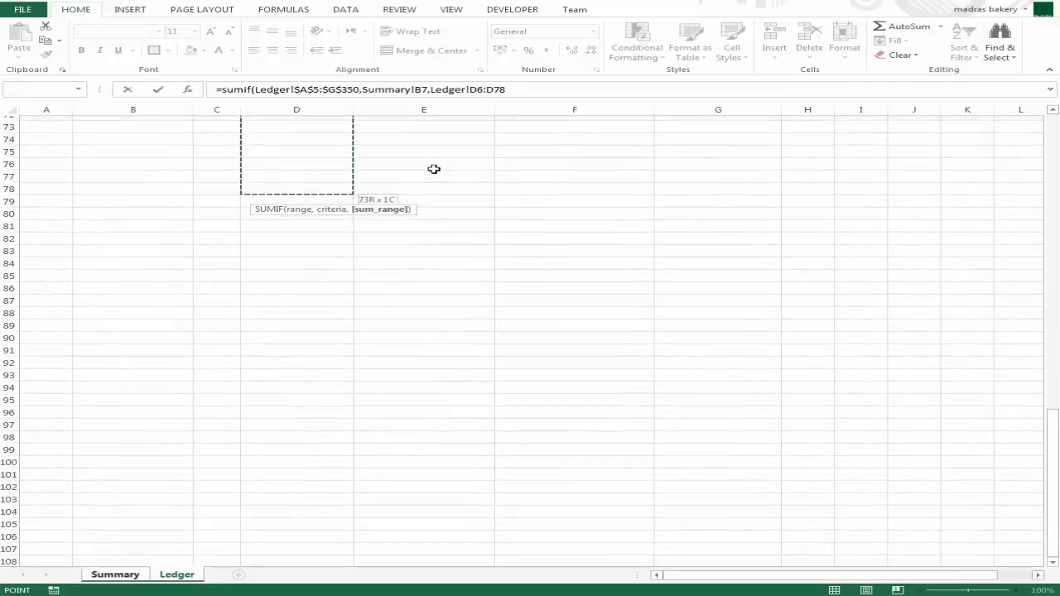
key("shift+Down")
key("shift+Down")
key("shift+Down")
key("shift+Down")
key("shift+Down")
key("shift+Down")
key("shift+Down")
key("shift+Down")
key("shift+Down")
key("shift+Down")
key("shift+Down")
key("shift+Down")
key("shift+Down")
key("shift+Down")
key("shift+Down")
key("shift+Down")
key("shift+Down")
key("shift+Down")
key("shift+Down")
key("shift+Down")
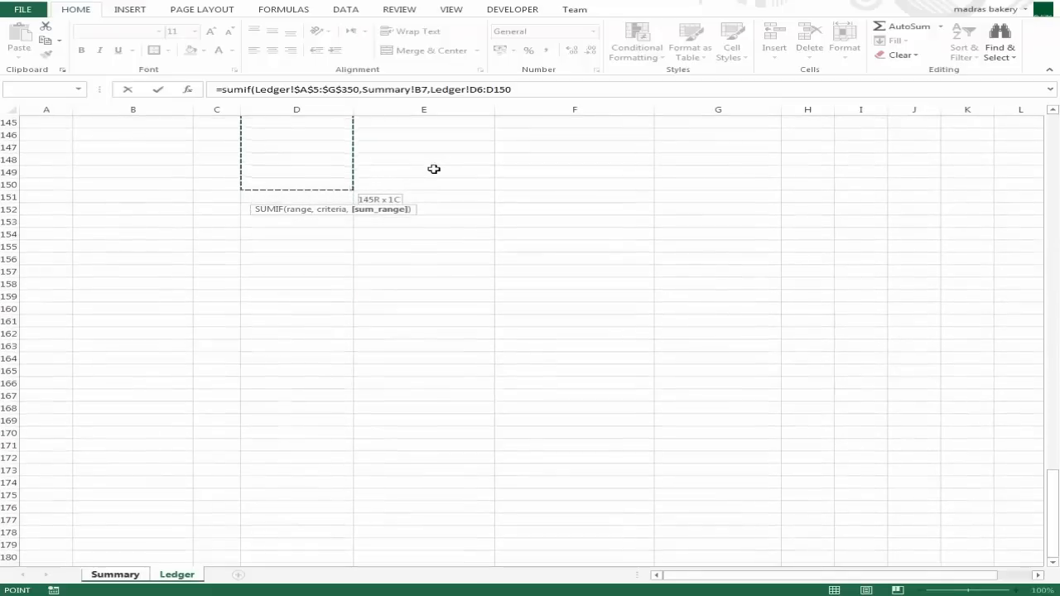
key("shift+Down")
key("shift+Down")
key("shift+Down")
key("shift+Down")
key("shift+Down")
key("shift+Down")
key("shift+Down")
key("shift+Down")
key("shift+Down")
key("shift+Down")
key("shift+Down")
key("shift+Down")
key("shift+Down")
key("shift+Down")
key("shift+Down")
key("shift+Down")
key("shift+Down")
key("shift+Down")
key("shift+Down")
key("shift+Down")
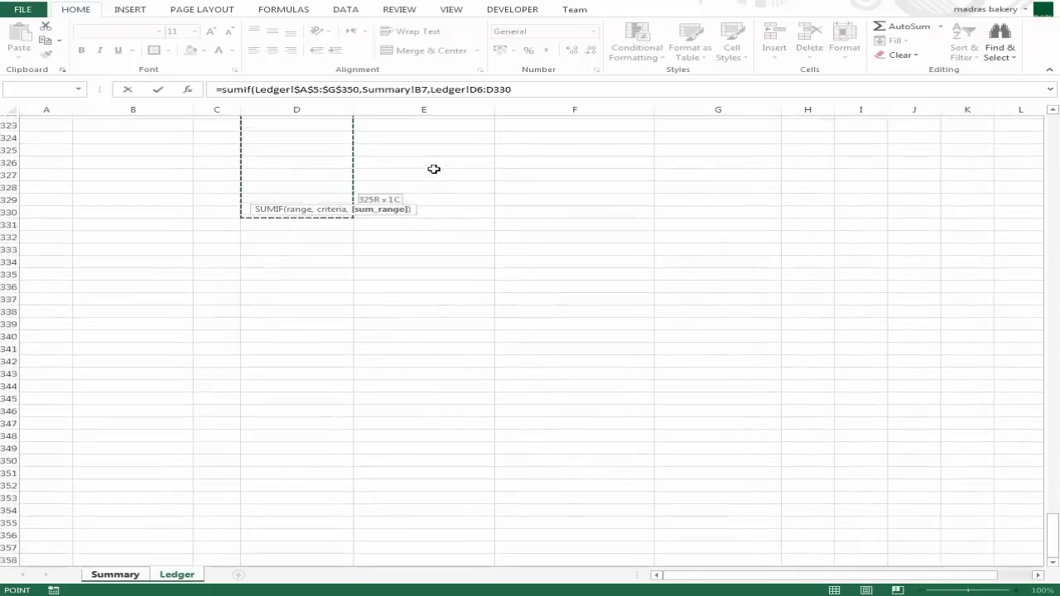
key("shift+Down")
key("shift+Down")
key("shift+Down")
key("shift+Down")
key("shift+Down")
key("shift+Down")
key("shift+Down")
key("shift+Down")
key("shift+Down")
key("shift+Down")
key("shift+Down")
key("shift+Down")
key("shift+Down")
key("shift+Down")
key("shift+Down")
key("shift+Down")
key("shift+Down")
key("shift+Down")
key("shift+Down")
key("shift+Down")
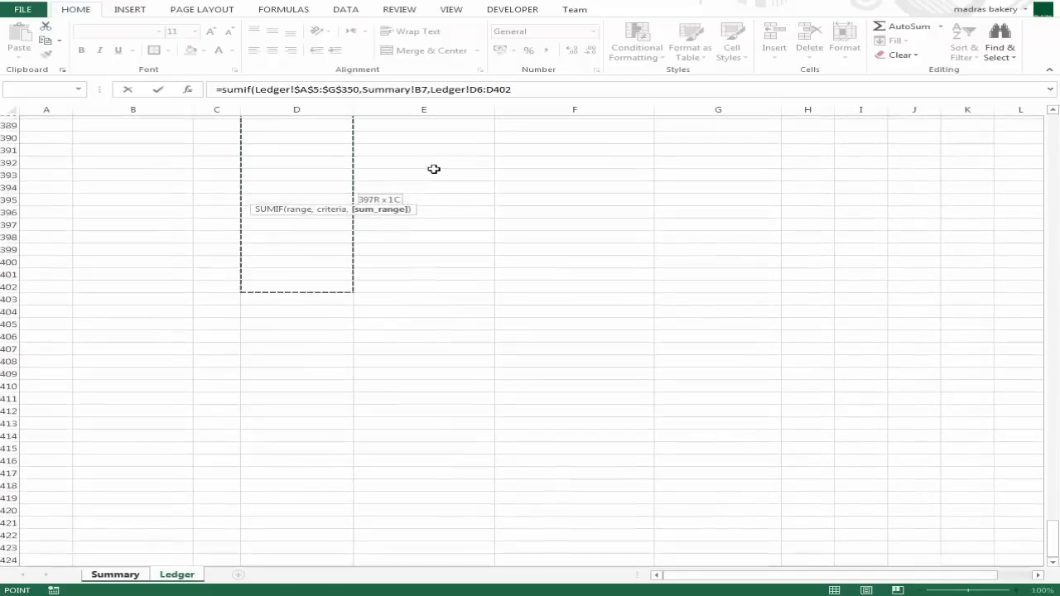
key("shift+Down")
key("shift+Down")
key("shift+Down")
key("shift+Down")
key("shift+Down")
key("shift+Down")
key("shift+Down")
key("shift+Down")
key("shift+Down")
key("shift+Down")
key("shift+Down")
key("shift+Down")
key("shift+Down")
key("shift+Down")
key("shift+Down")
key("shift+Down")
key("shift+Down")
key("shift+Down")
key("shift+Down")
key("shift+Down")
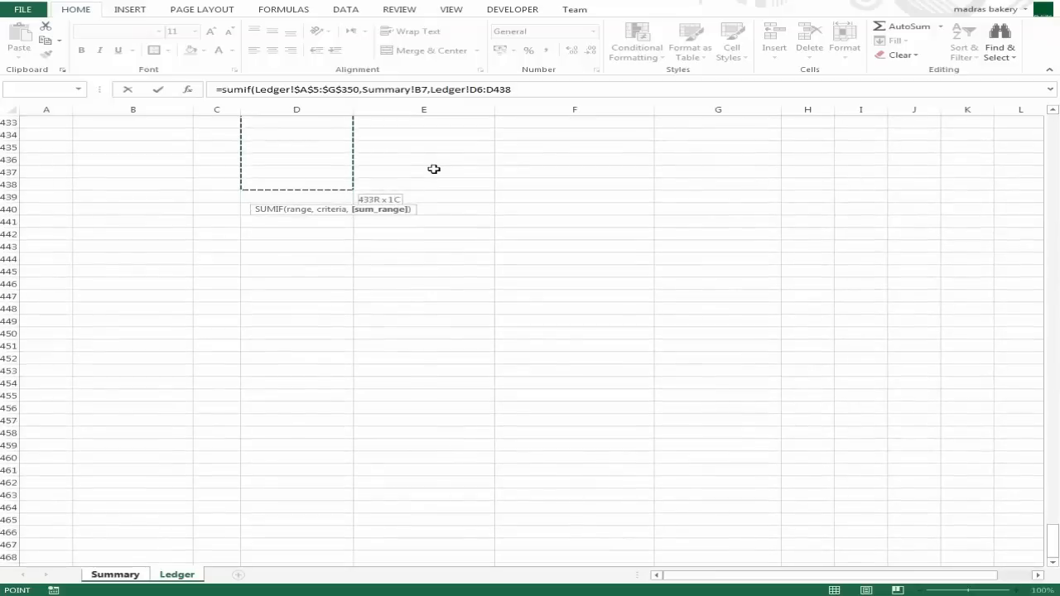
key("shift+Page_Up")
key("shift+Page_Up")
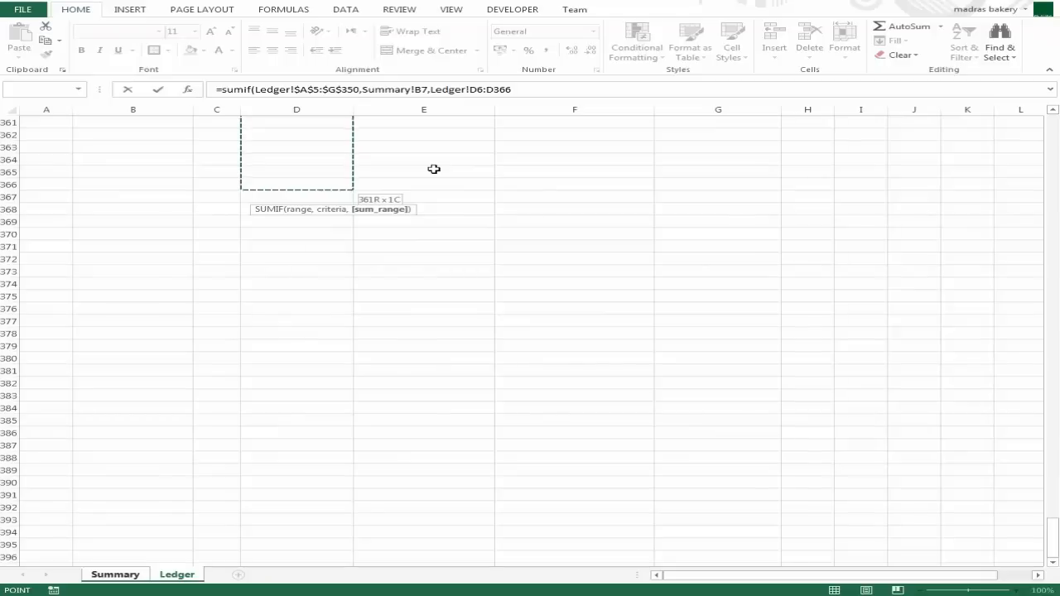
key("F4")
key("Return")
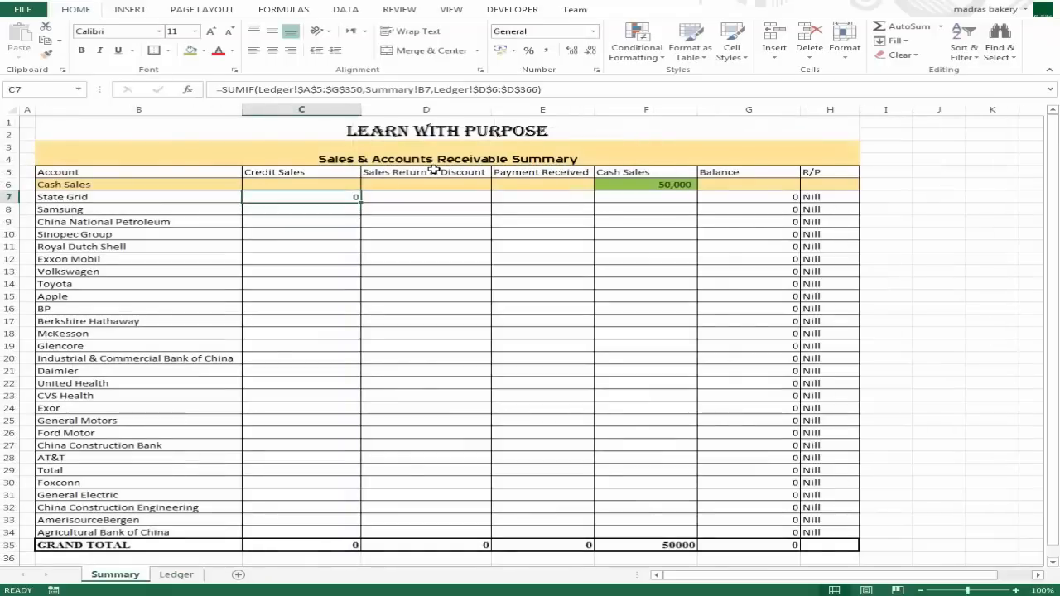
Step: Check State Grid's SUMIF formula in C7 against the Credit Sales entries in the Ledger sheet
key("Up")
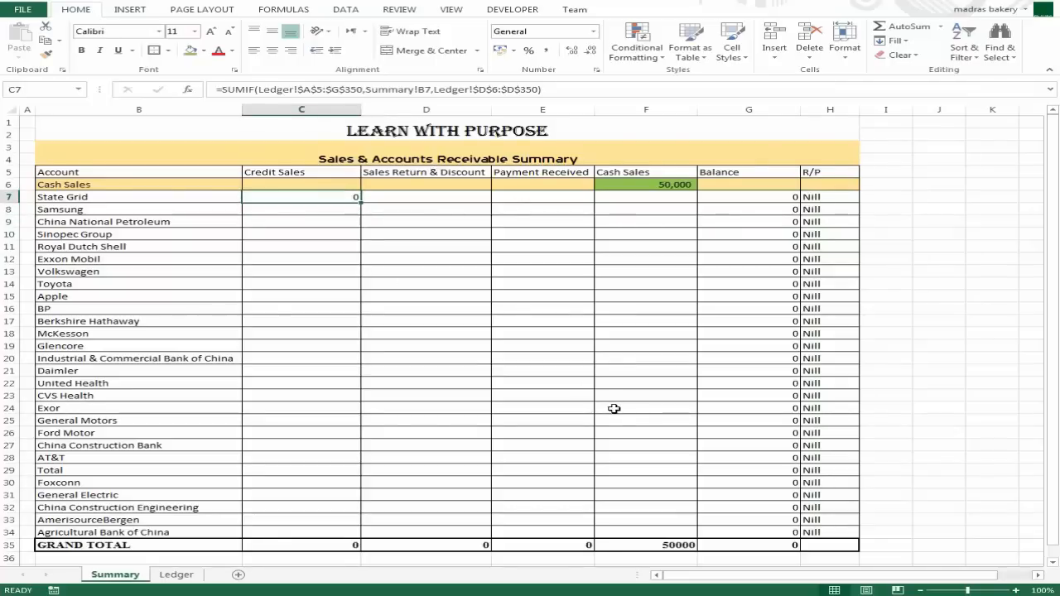
left_click(177, 575)
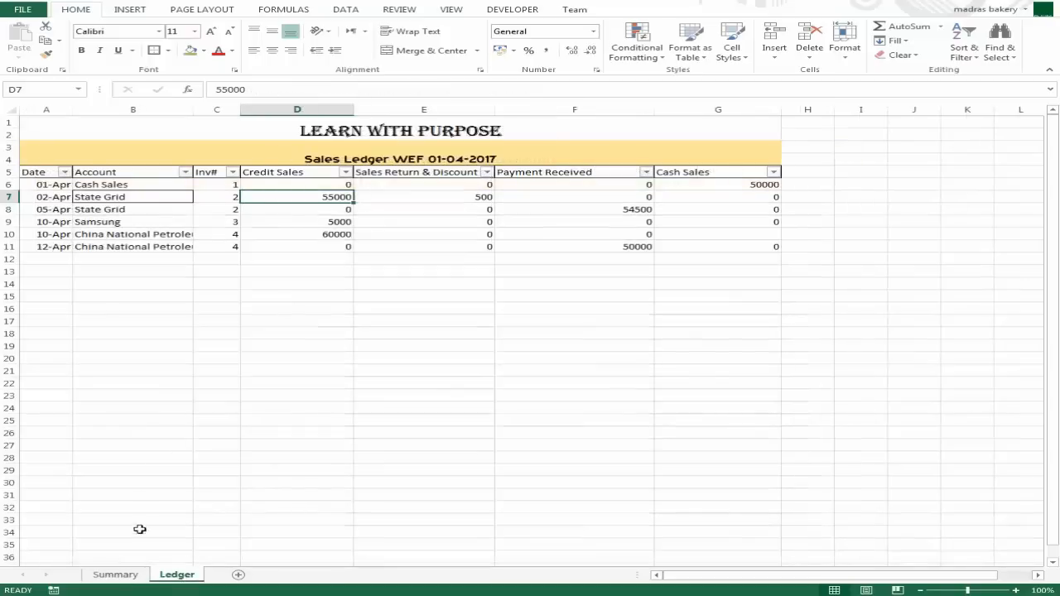
left_click(115, 574)
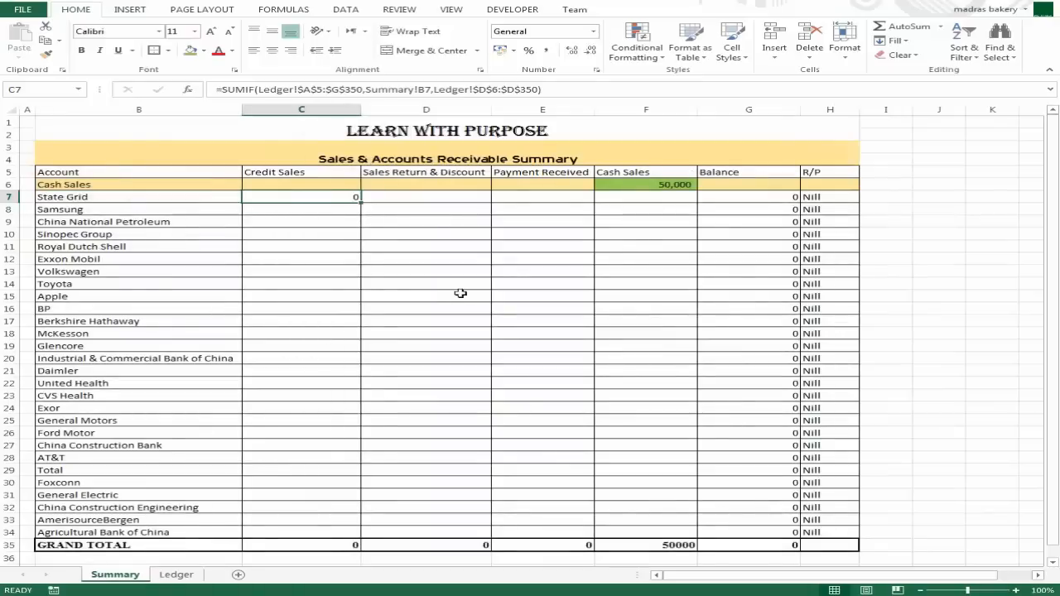
Step: Replace State Grid's Credit Sales formula in C7 with a new SUMIF whose range starts at Ledger!B6
type("=su")
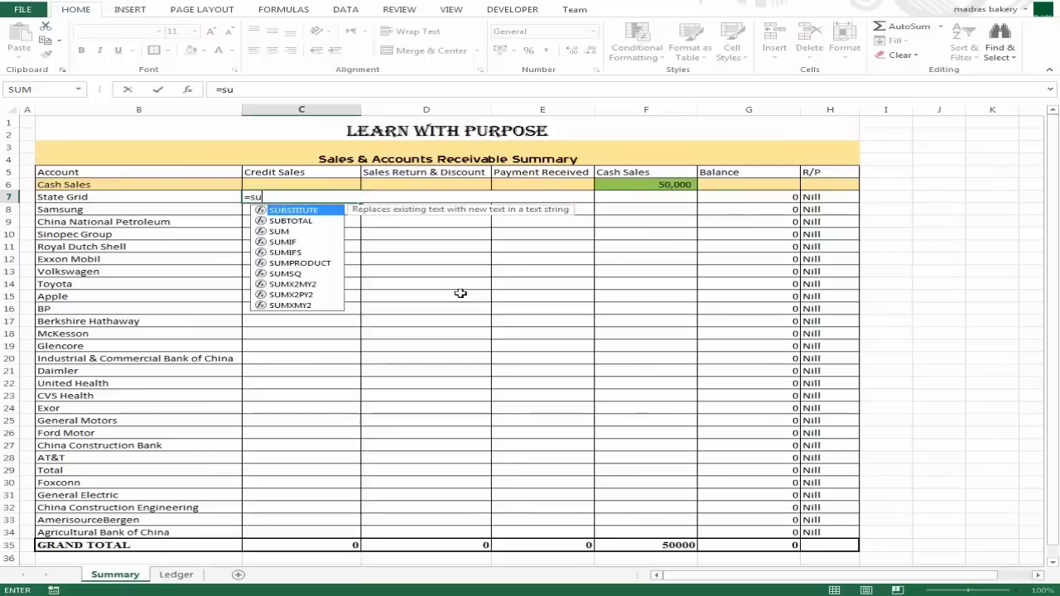
type("mif(")
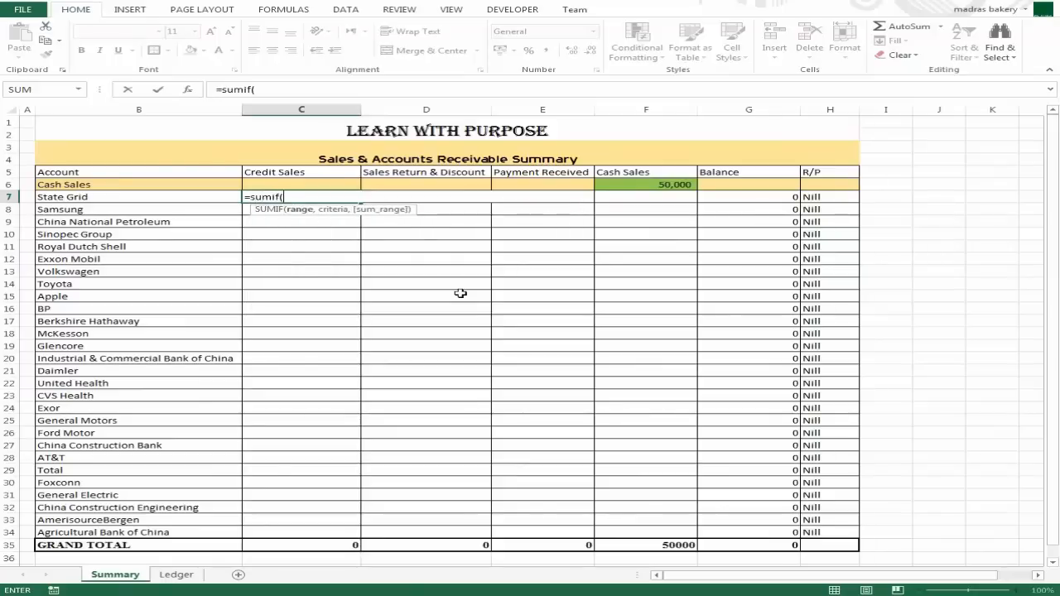
left_click(172, 576)
left_click(122, 187)
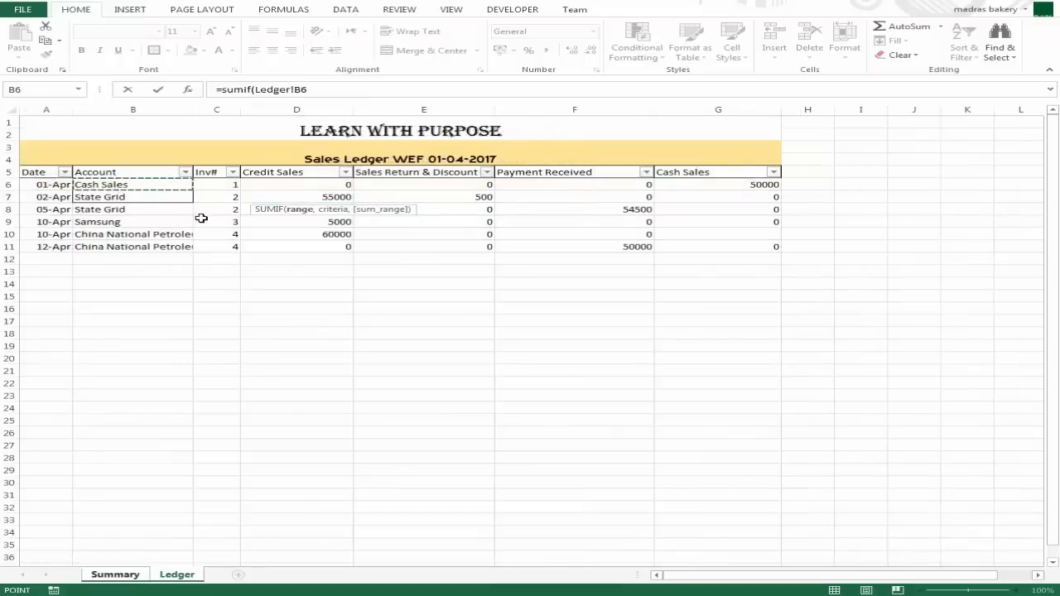
Step: Extend the SUMIF criteria range to G100 and lock it as the absolute range Ledger!$B$6:$G$100
key("shift+Right")
key("shift+Right")
key("shift+Right")
key("shift+Right")
key("shift+Right")
key("shift+Right")
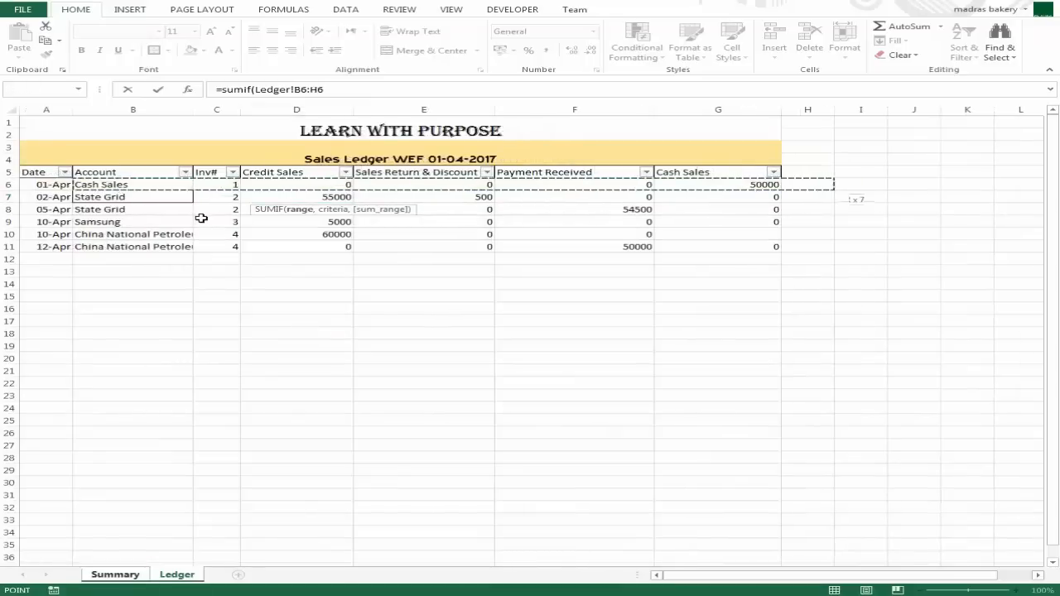
key("shift+Left")
key("shift+Down")
key("shift+Down")
key("shift+Down")
key("shift+Down")
key("shift+Down")
key("shift+Down")
key("shift+Down")
key("shift+Down")
key("shift+Down")
key("shift+Down")
key("shift+Down")
key("shift+Down")
key("shift+Down")
key("shift+Down")
key("shift+Down")
key("shift+Down")
key("shift+Down")
key("shift+Down")
key("shift+Down")
key("shift+Down")
key("shift+Down")
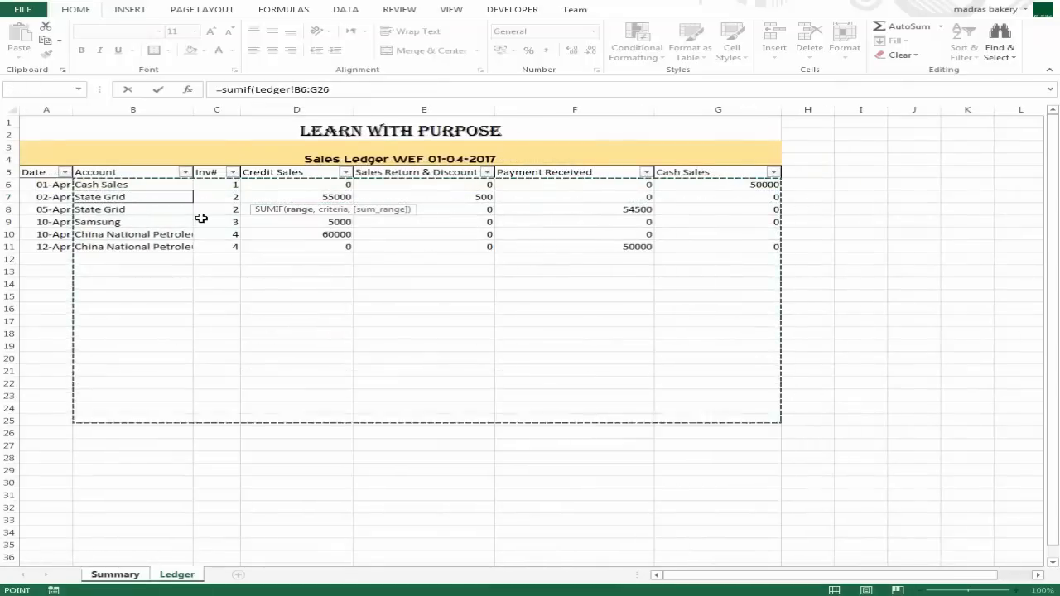
key("shift+Down")
key("shift+Down")
key("shift+Down")
key("shift+Down")
key("shift+Down")
key("shift+Down")
key("shift+Down")
key("shift+Down")
key("shift+Down")
key("shift+Down")
key("shift+Down")
key("shift+Down")
key("shift+Down")
key("shift+Down")
key("shift+Down")
key("shift+Down")
key("shift+Down")
key("shift+Down")
key("shift+Down")
key("shift+Down")
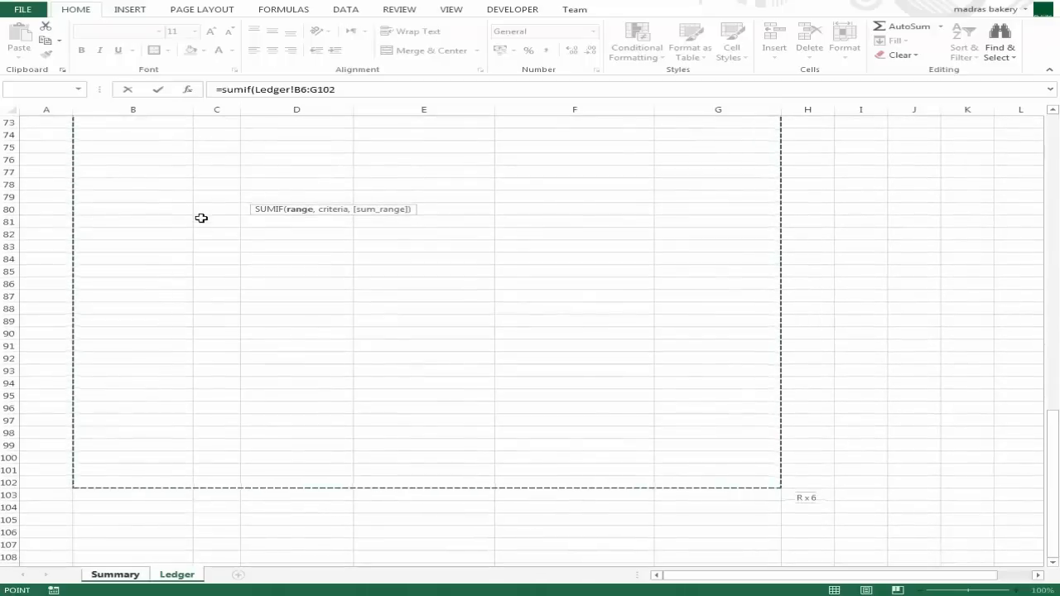
key("shift+Up")
key("shift+Up")
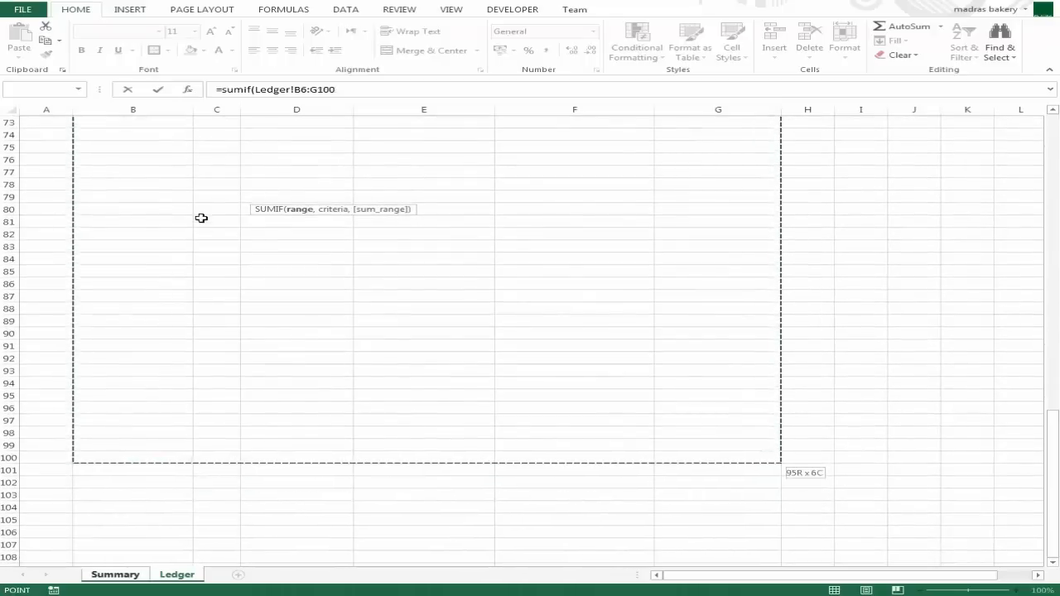
key("F4")
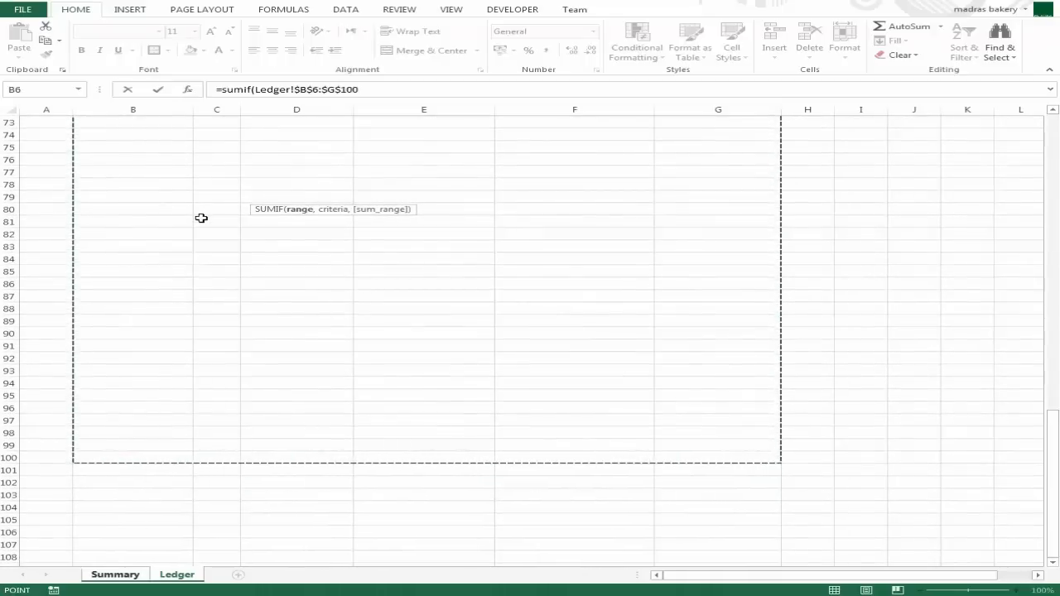
type(",")
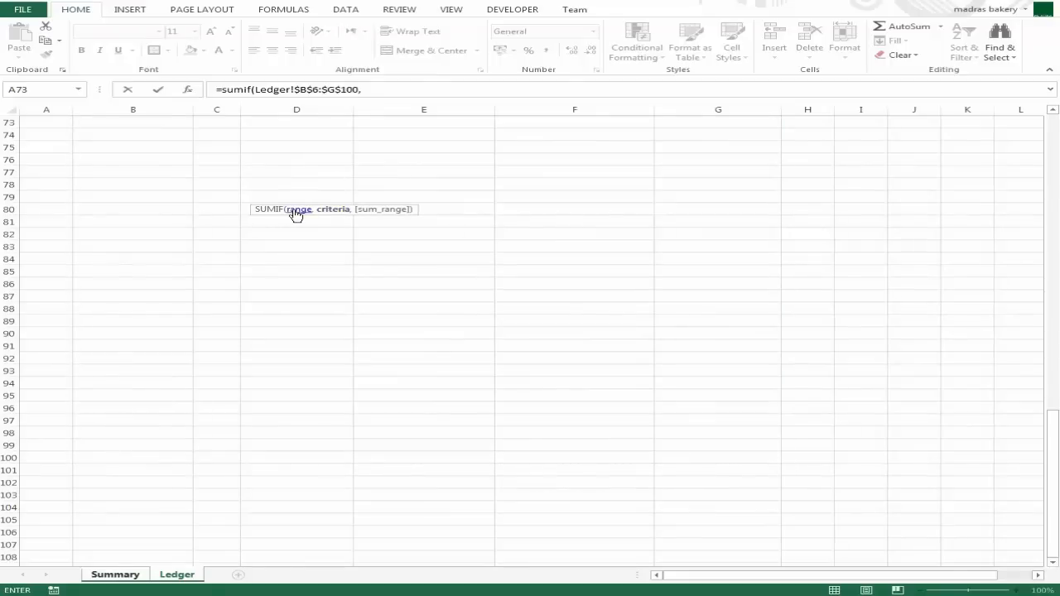
left_click(115, 575)
left_click(171, 195)
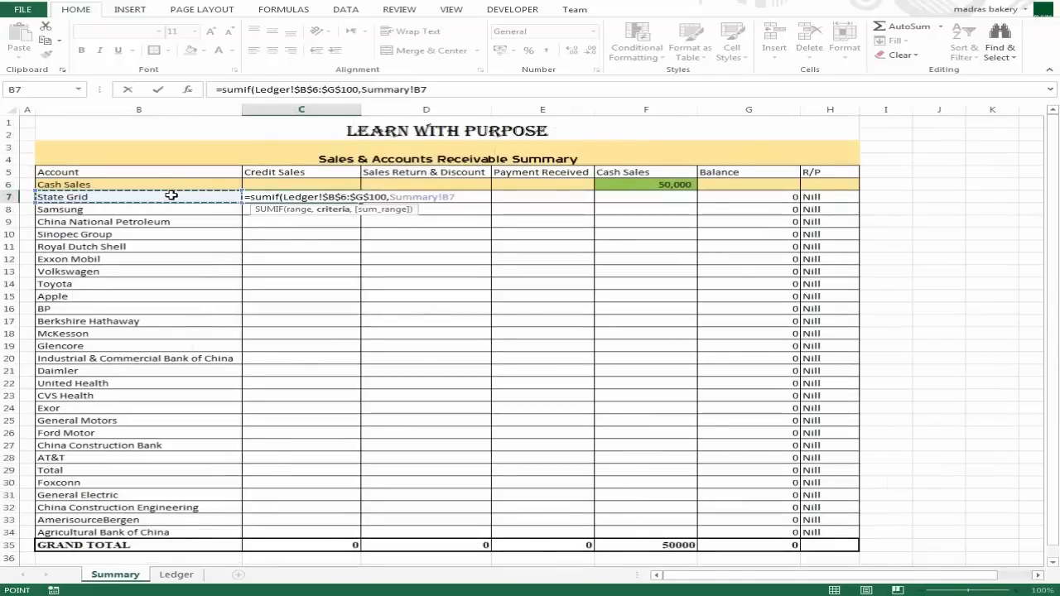
type(",")
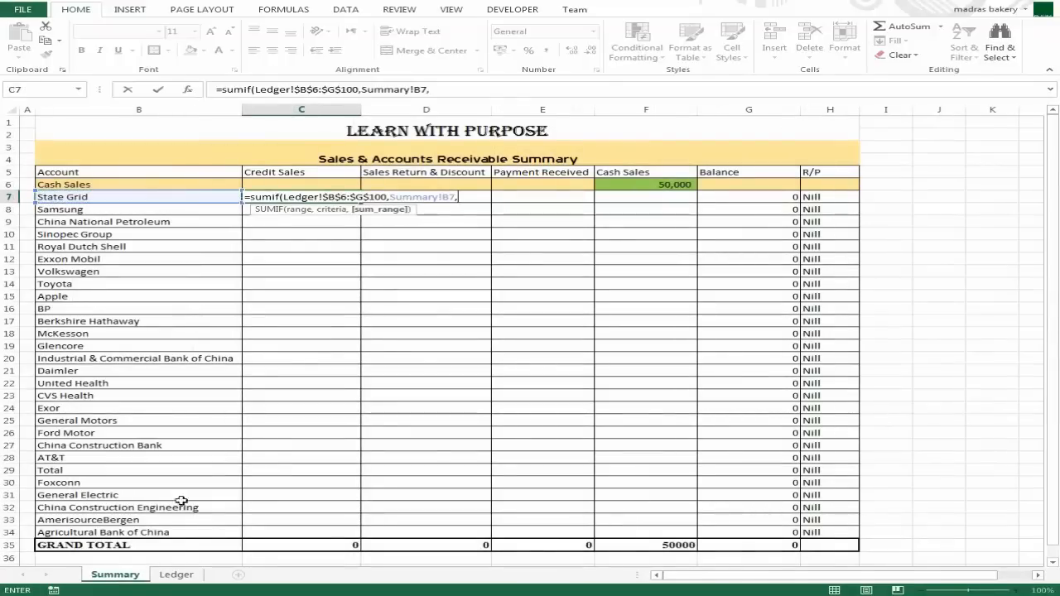
Step: Complete the SUMIF formula in C7 with the Ledger's Credit Sales column, Ledger!$D$6:$D$100, as the absolute sum range
left_click(177, 576)
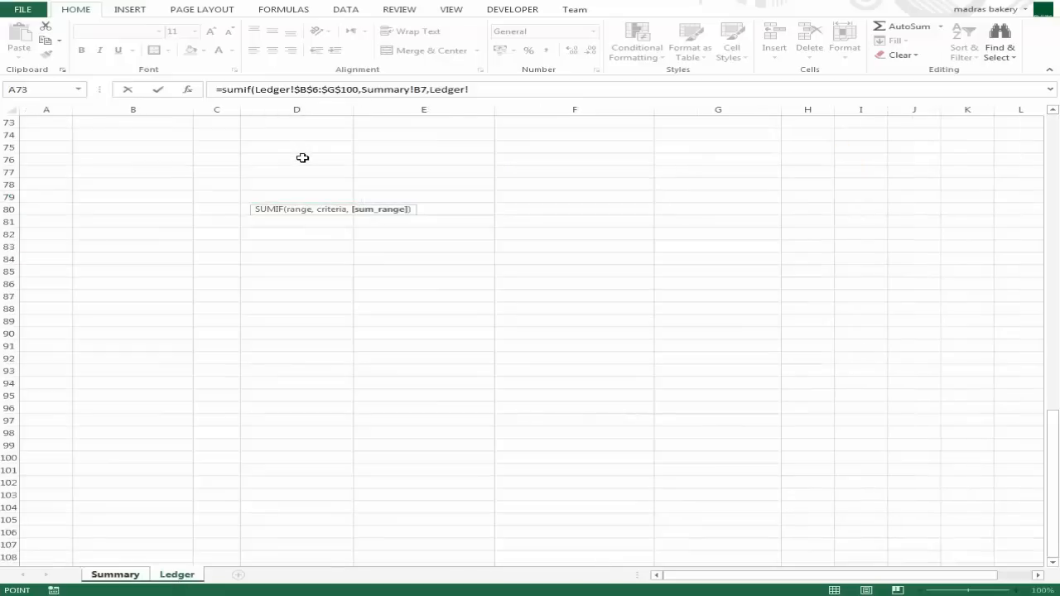
left_click(302, 158)
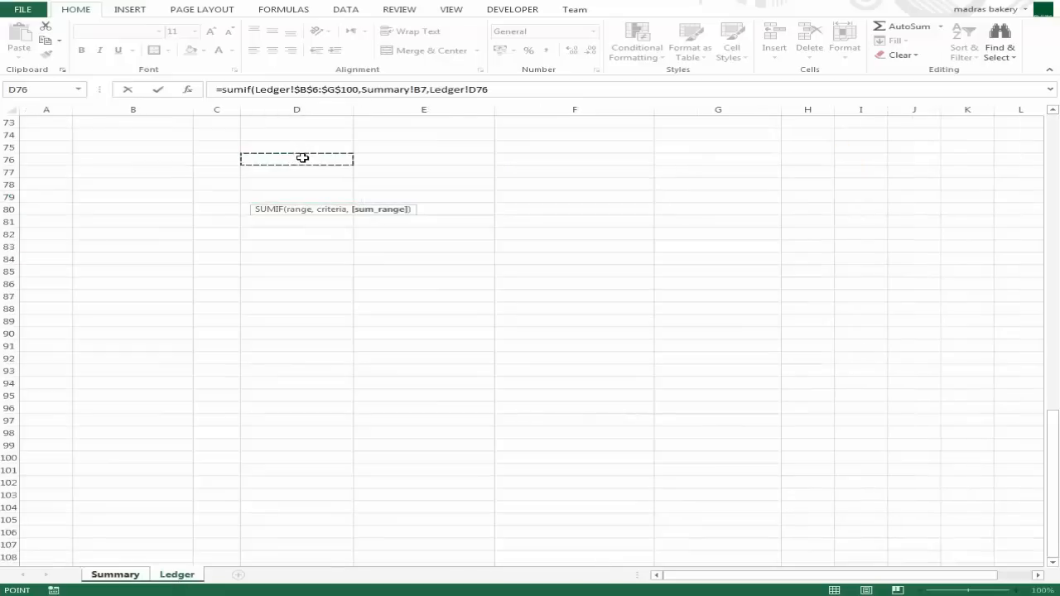
left_click(299, 253)
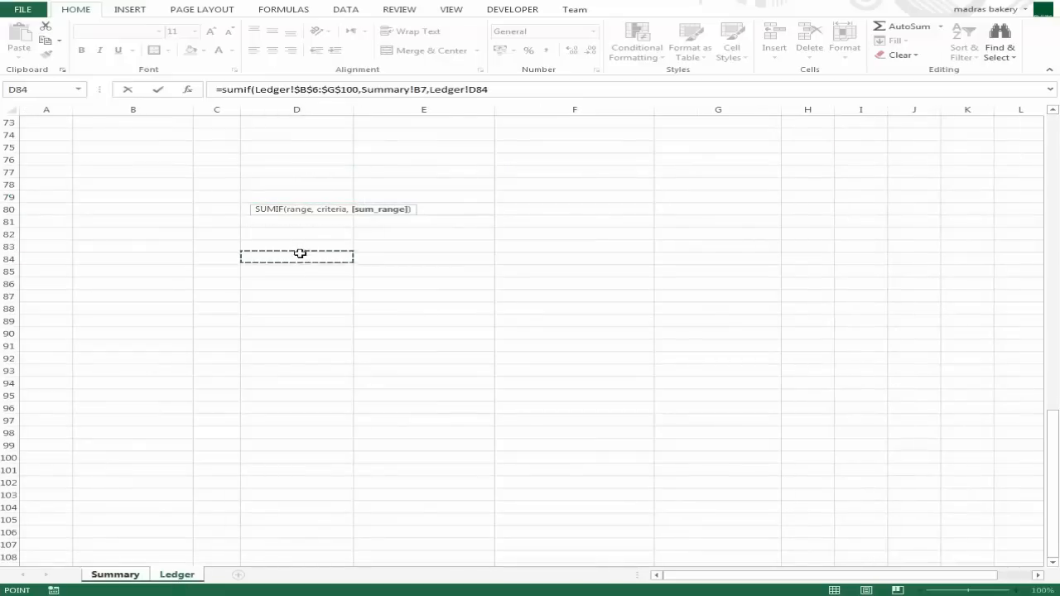
left_click(294, 384)
left_click(293, 457)
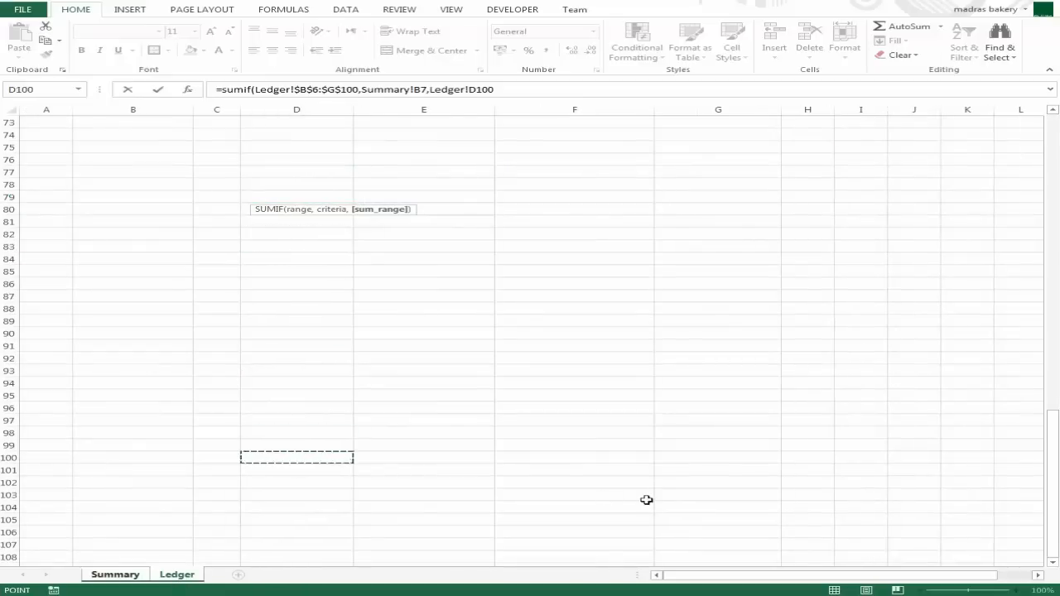
key("shift+Up")
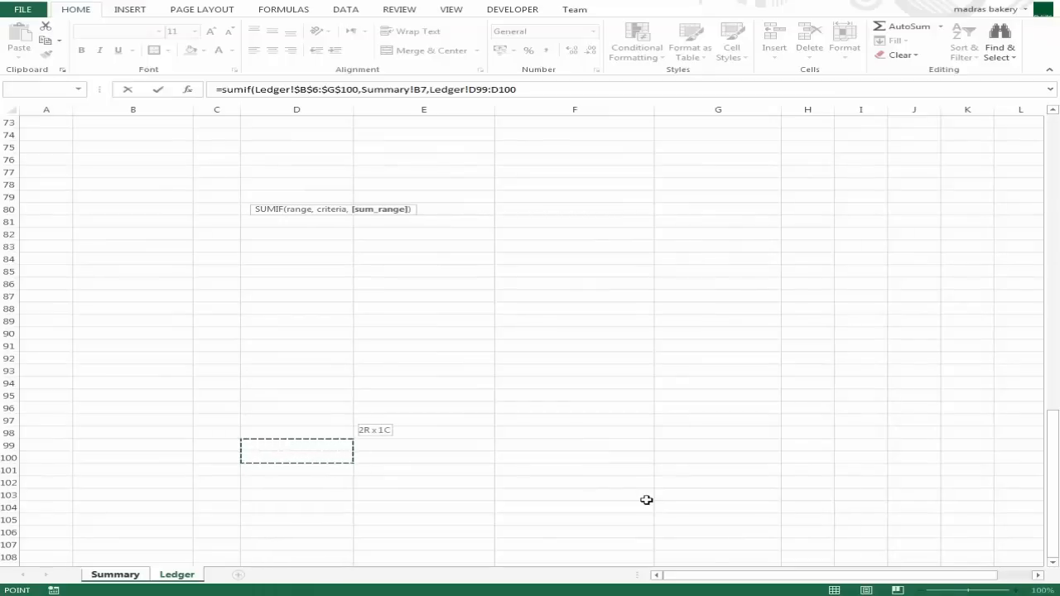
key("ctrl+shift+Up")
key("shift+Up")
key("shift+Up")
key("shift+Up")
key("shift+Up")
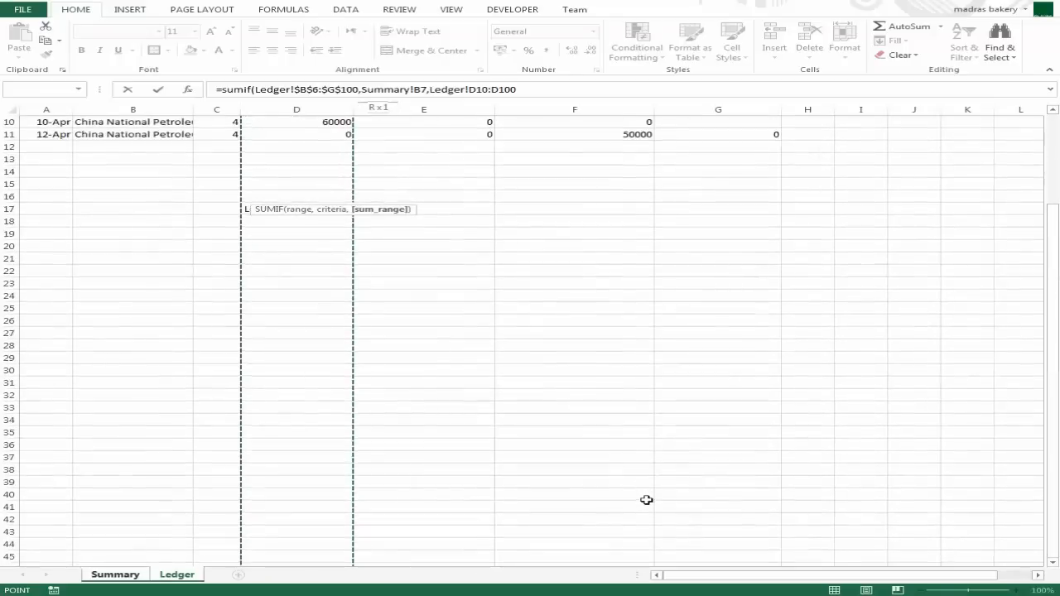
key("shift+Up")
key("shift+Up")
key("shift+Up")
key("shift+Up")
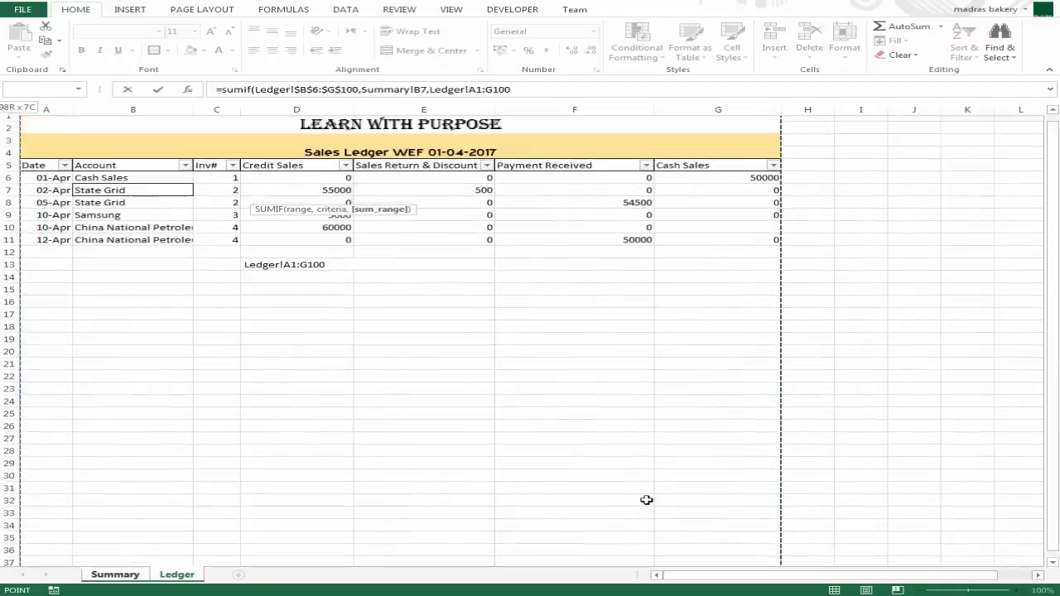
key("shift+Down")
key("shift+Down")
key("shift+Down")
key("shift+Right")
key("shift+Right")
key("shift+Right")
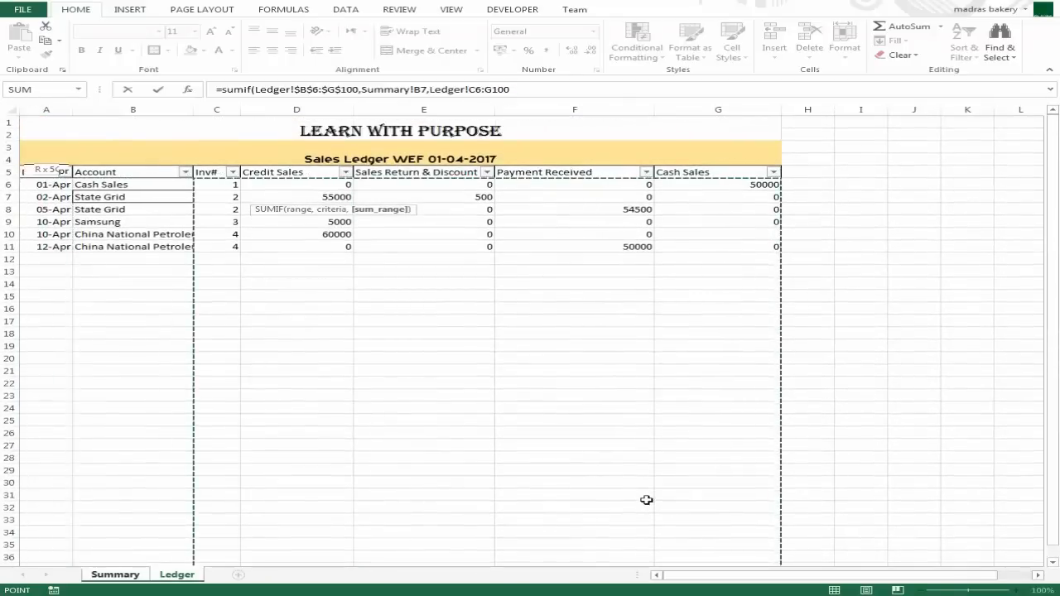
key("shift+Left")
key("shift+Left")
key("shift+Left")
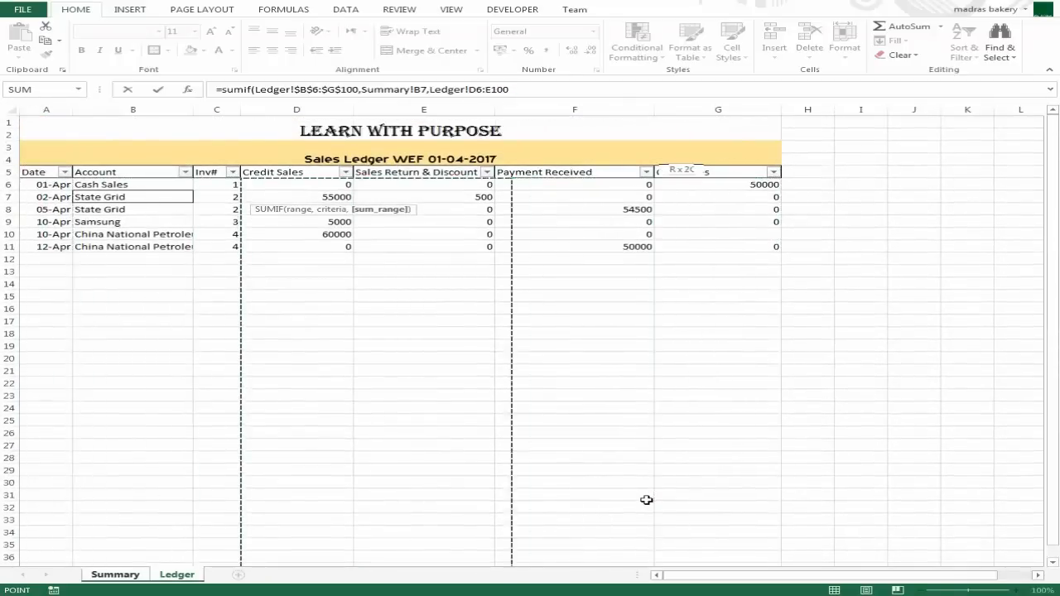
key("F4")
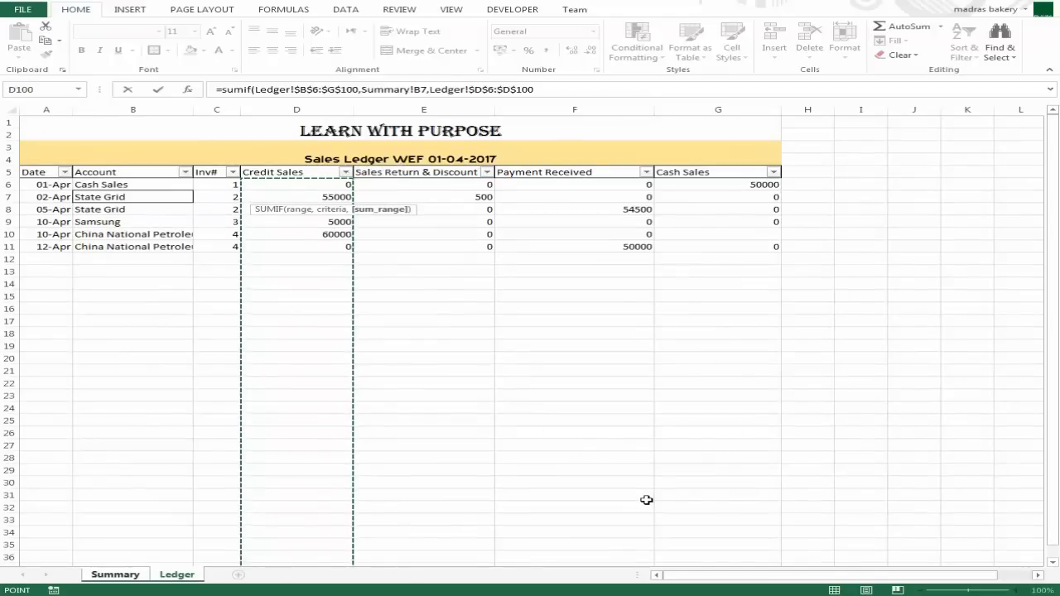
key("Return")
Step: Check State Grid's Credit Sales result in C7 against its entries in the Ledger sheet
key("Up")
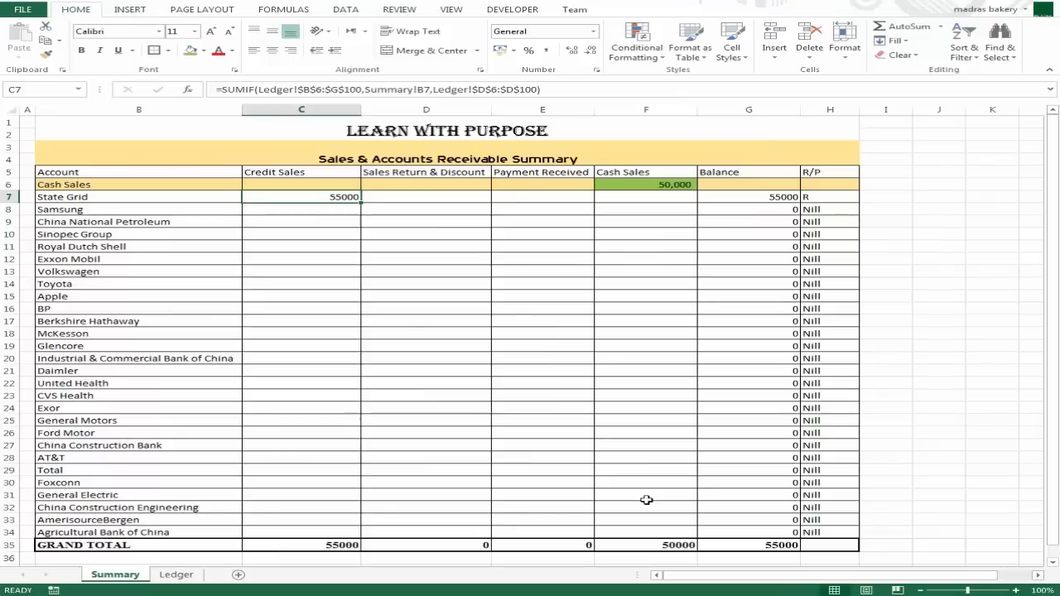
left_click(175, 575)
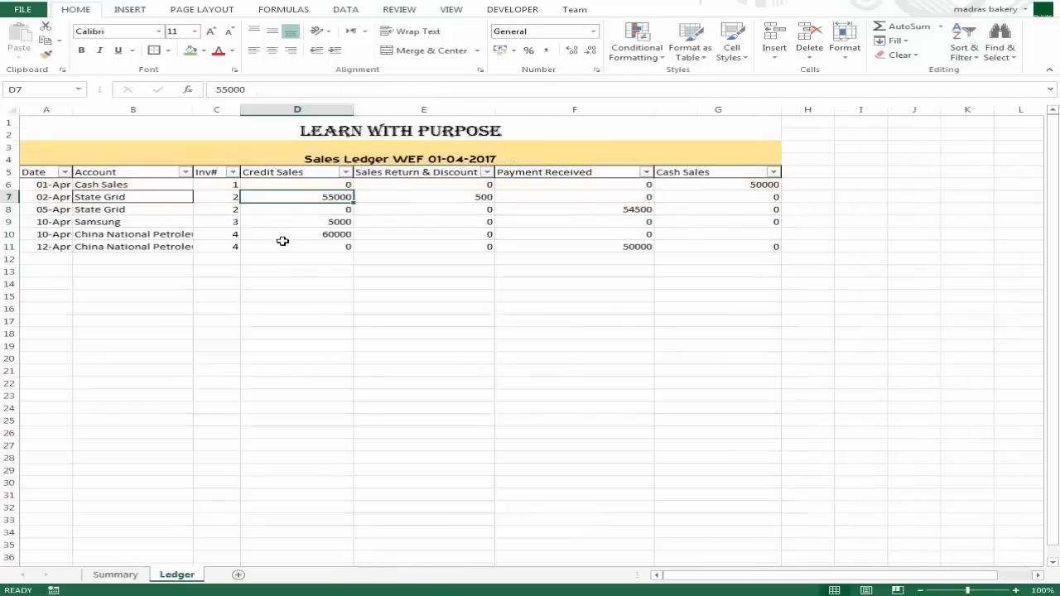
left_click(116, 575)
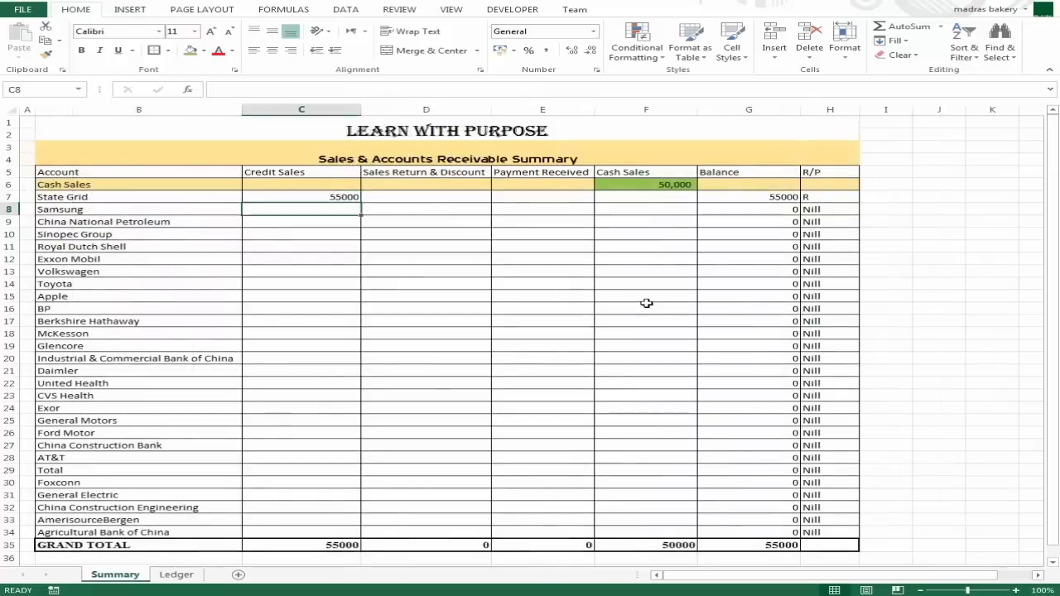
Step: Fill the Credit Sales SUMIF formula from C7 down to C34 for all the remaining accounts
key("shift+Down")
key("shift+Down")
key("shift+Down")
key("shift+Down")
key("shift+Down")
key("shift+Down")
key("shift+Down")
key("shift+Down")
key("shift+Down")
key("shift+Down")
key("shift+Down")
key("shift+Down")
key("shift+Down")
key("shift+Down")
key("shift+Down")
key("shift+Down")
key("shift+Down")
key("shift+Down")
key("shift+Down")
key("shift+Down")
key("shift+Down")
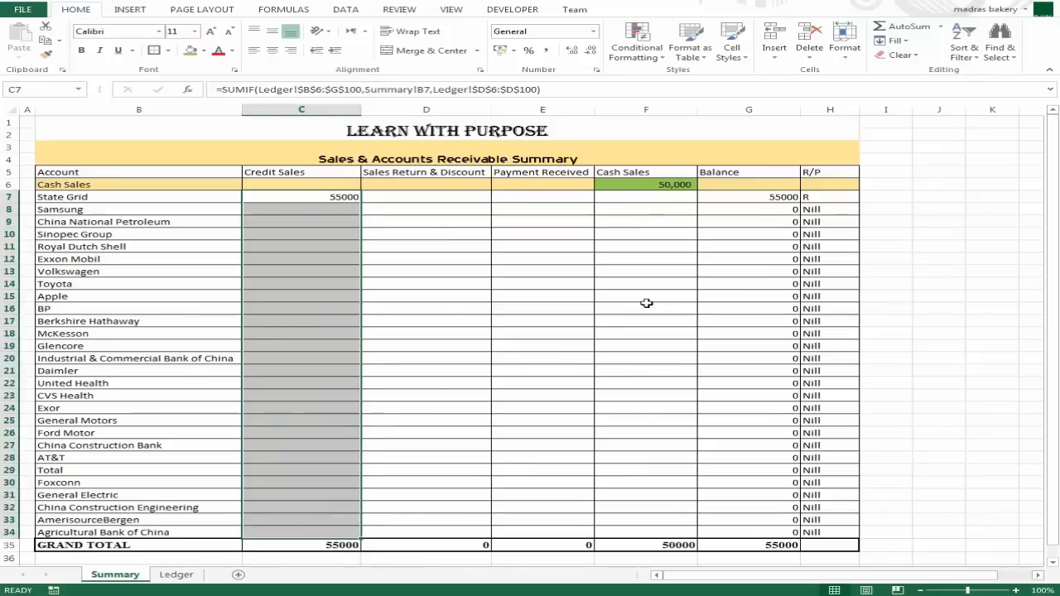
key("ctrl+d")
Step: Inspect the filled Credit Sales formulas below C7, starting with Samsung's in C8, to verify their criteria references
key("Down")
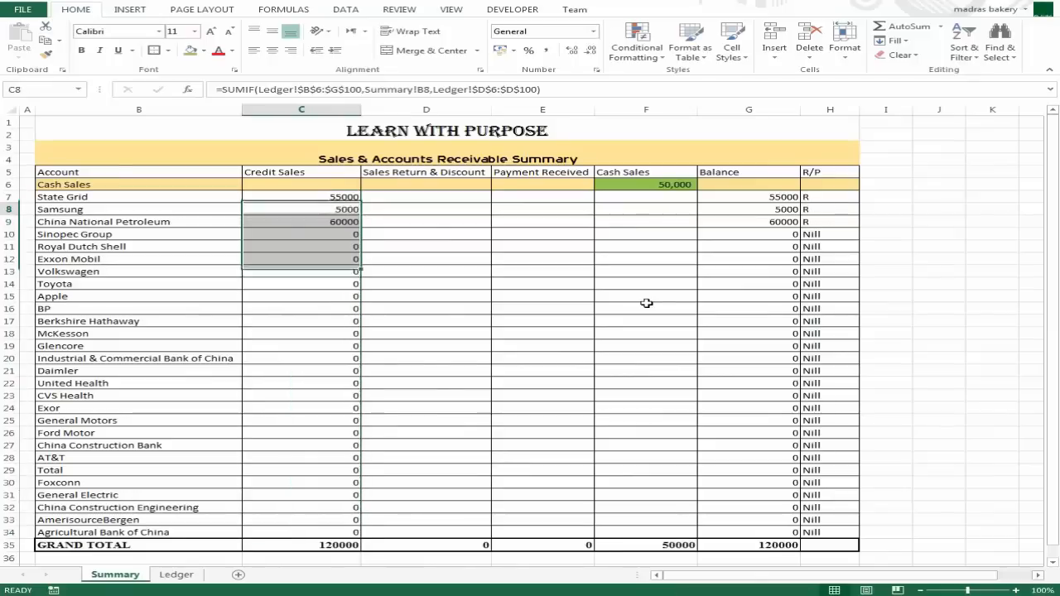
key("Down")
key("F2")
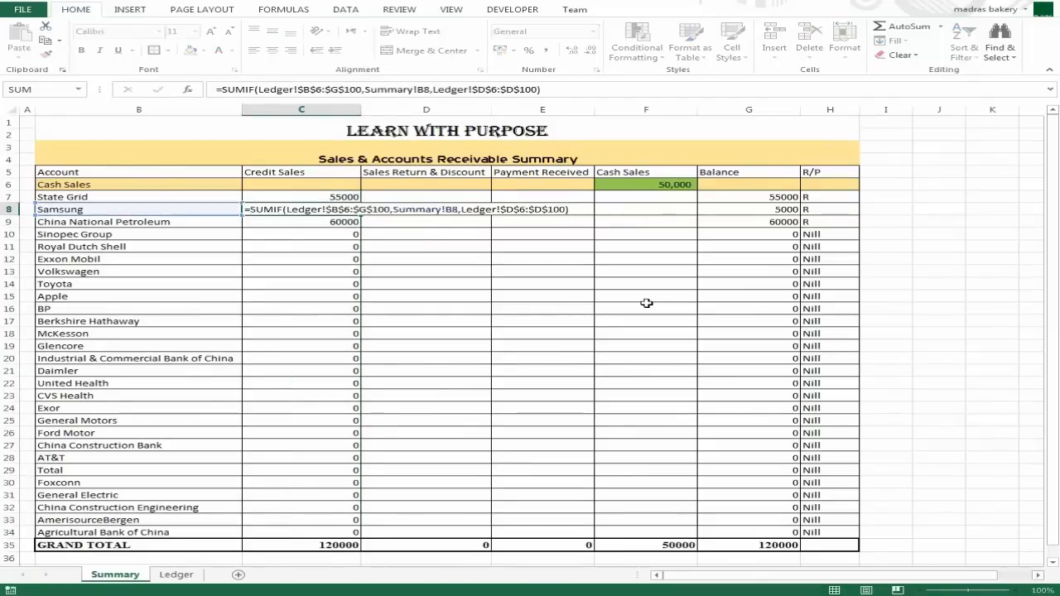
key("Return")
key("Down")
key("F2")
key("Escape")
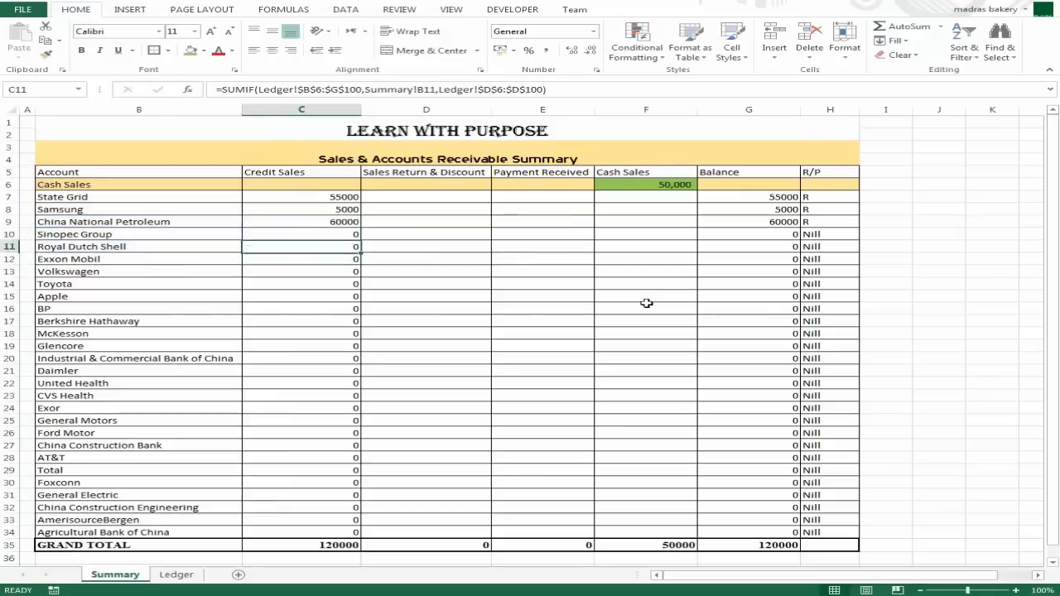
Step: Copy the full text of the SUMIF formula in C7 and go to State Grid's Sales Return & Discount cell, D7
key("Up")
key("Up")
key("Up")
key("Up")
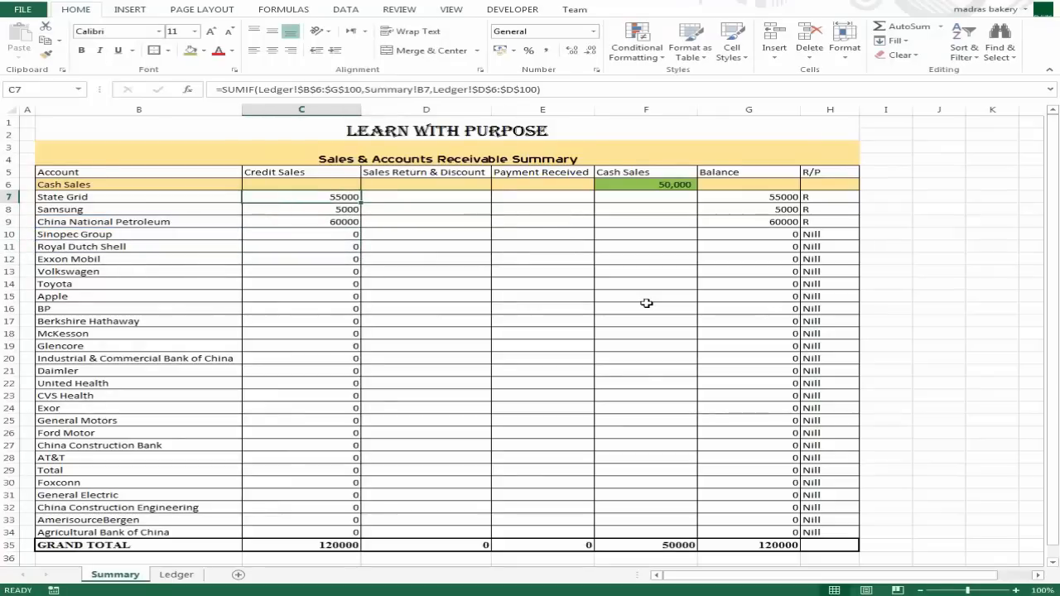
key("F2")
key("shift+Left")
key("shift+Left")
key("shift+Left")
key("shift+Left")
key("shift+Left")
key("shift+Left")
key("shift+Left")
key("shift+Left")
key("shift+Left")
key("shift+Left")
key("shift+Left")
key("shift+Left")
key("shift+Left")
key("shift+Left")
key("shift+Left")
key("shift+Left")
key("shift+Left")
key("shift+Left")
key("shift+Left")
key("shift+Left")
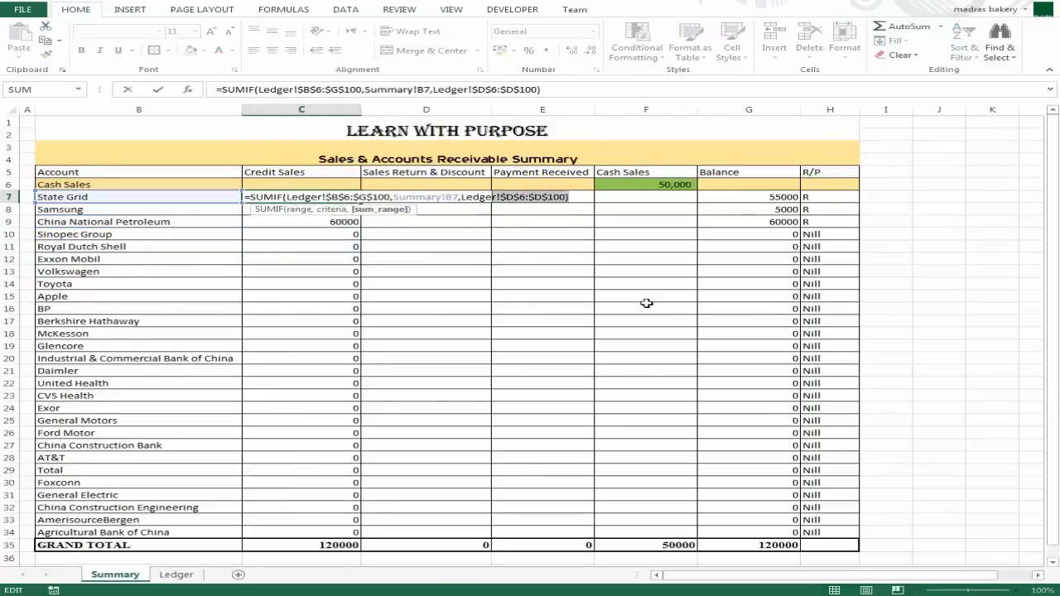
key("shift+Left")
key("shift+Left")
key("shift+Left")
key("shift+Left")
key("shift+Left")
key("shift+Left")
key("shift+Left")
key("shift+Left")
key("shift+Left")
key("shift+Left")
key("shift+Left")
key("shift+Left")
key("shift+Left")
key("shift+Left")
key("shift+Left")
key("shift+Left")
key("shift+Left")
key("shift+Left")
key("shift+Left")
key("shift+Left")
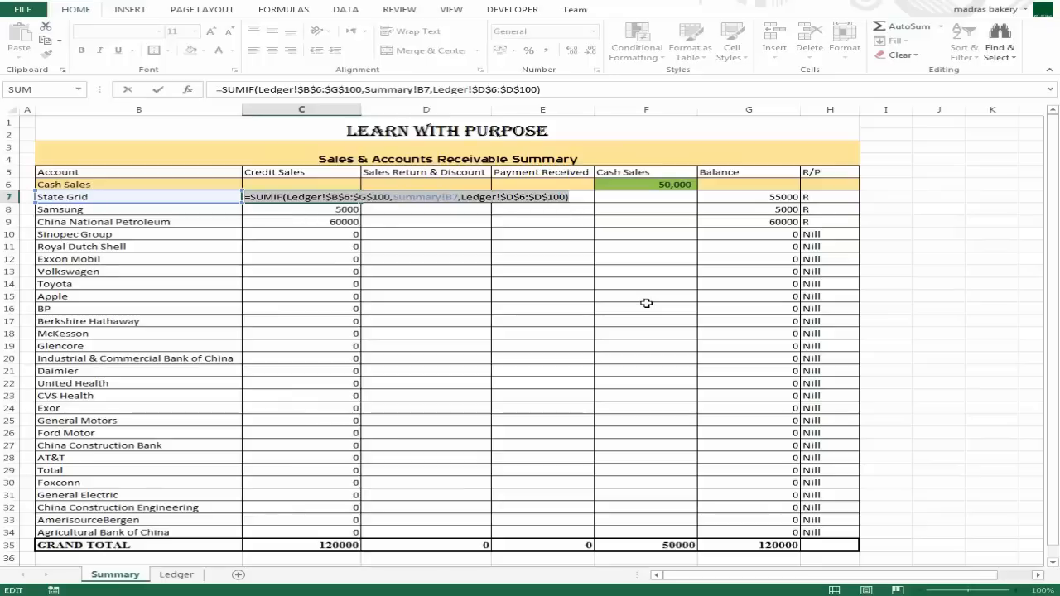
key("ctrl+c")
key("Tab")
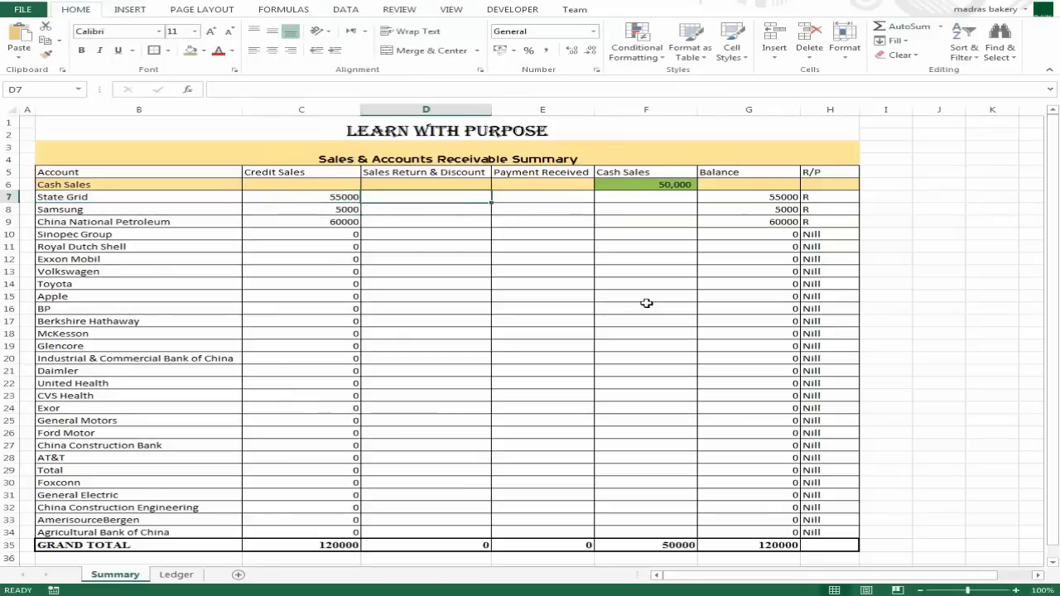
Step: Paste the copied SUMIF formula into State Grid's Sales Return & Discount cell, D7, and remove its sum range argument
key("ctrl+v")
key("F2")
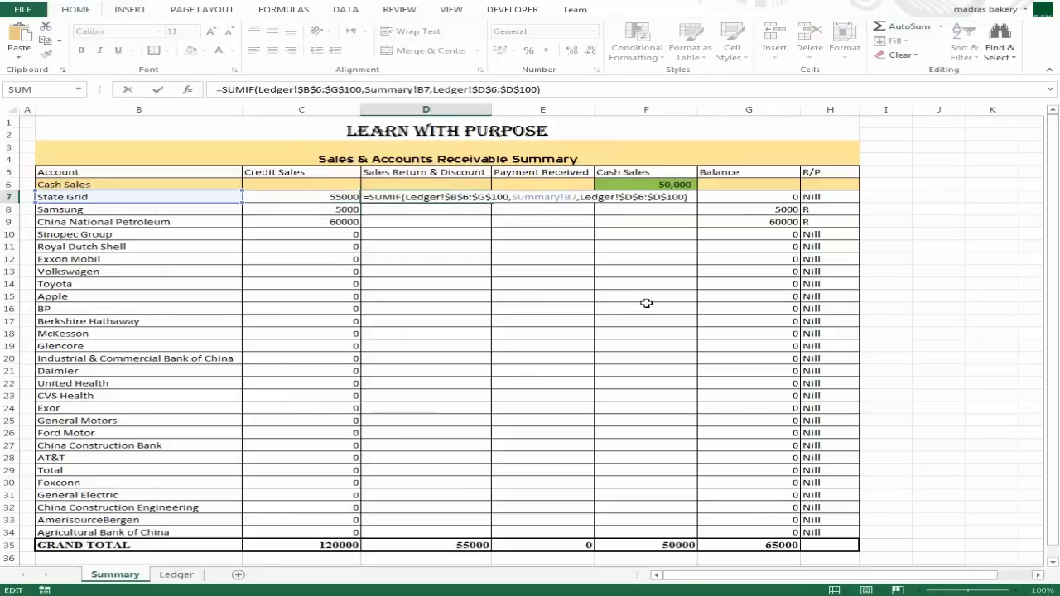
key("Left")
key("shift+Left")
key("shift+Left")
key("shift+Left")
key("shift+Left")
key("shift+Left")
key("shift+Left")
key("shift+Left")
key("shift+Left")
key("shift+Left")
key("shift+Left")
key("shift+Left")
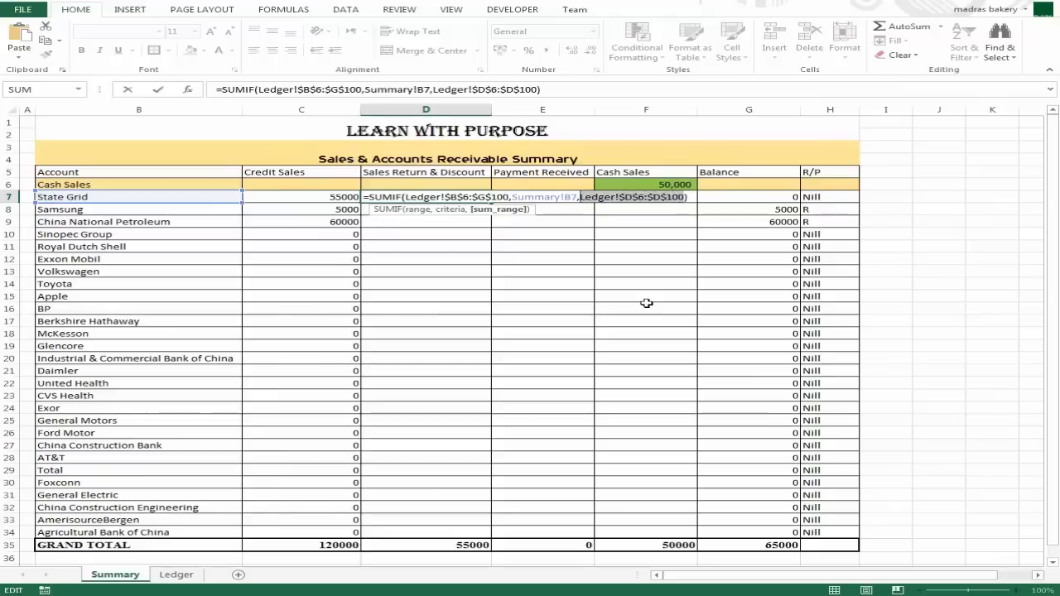
key("BackSpace")
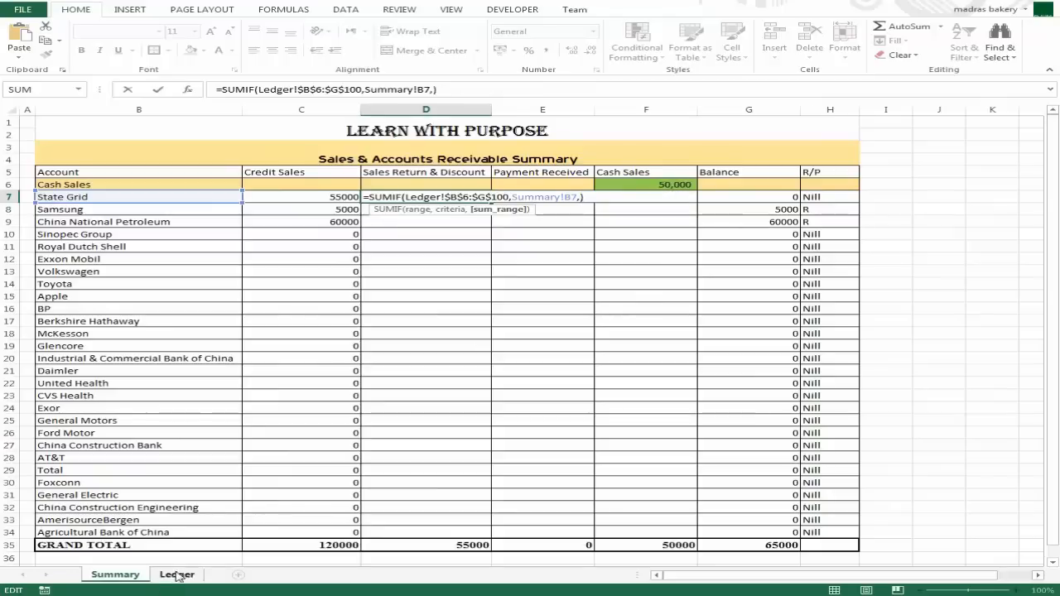
Step: Set the sum range of D7's SUMIF to the absolute range Ledger!$E$6:$E$100 and enter the formula
left_click(176, 575)
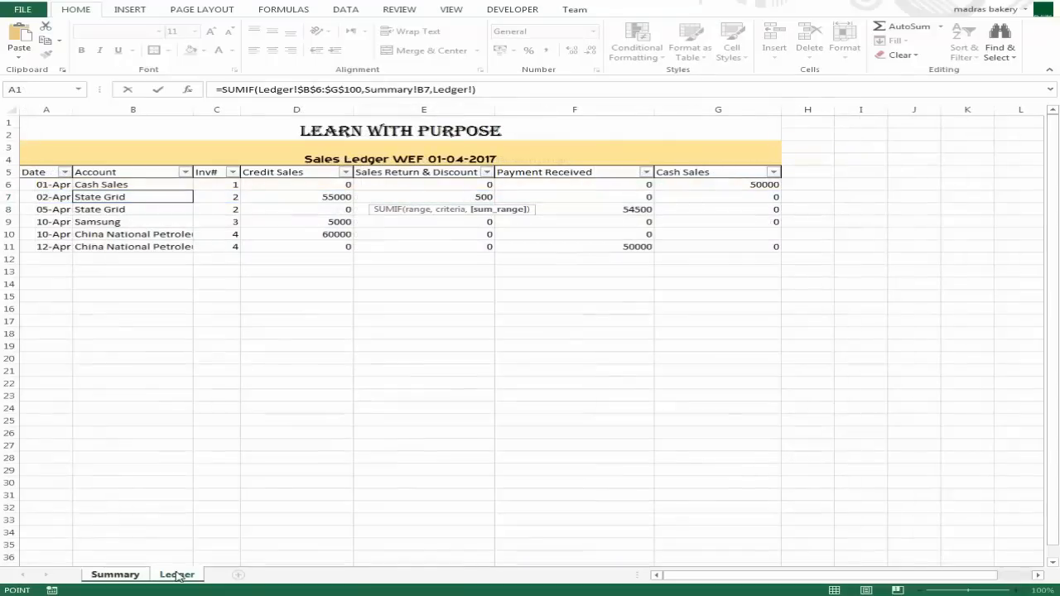
left_click(432, 186)
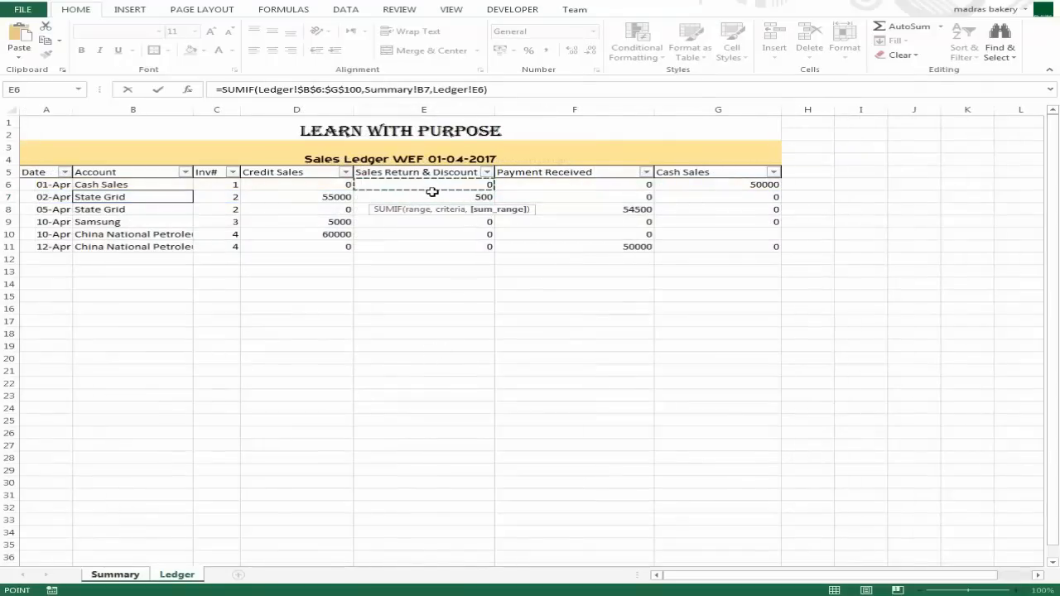
key("shift+Down")
key("shift+Down")
key("shift+Down")
key("shift+Down")
key("shift+Down")
key("shift+Down")
key("shift+Down")
key("shift+Down")
key("shift+Down")
key("shift+Down")
key("shift+Down")
key("shift+Down")
key("shift+Down")
key("shift+Down")
key("shift+Down")
key("shift+Down")
key("shift+Down")
key("shift+Down")
key("shift+Down")
key("shift+Down")
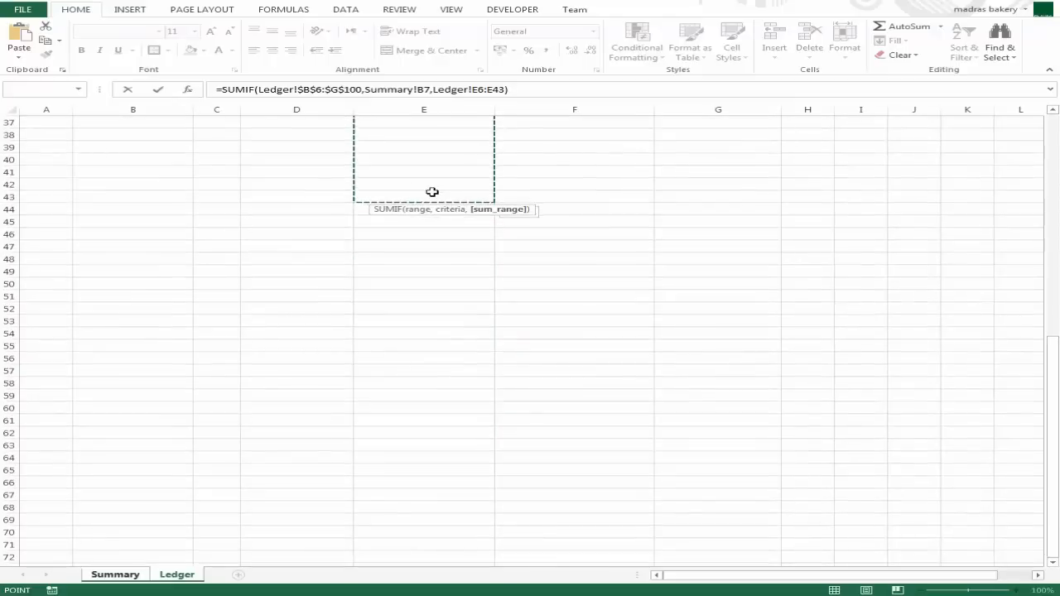
key("shift+Page_Down")
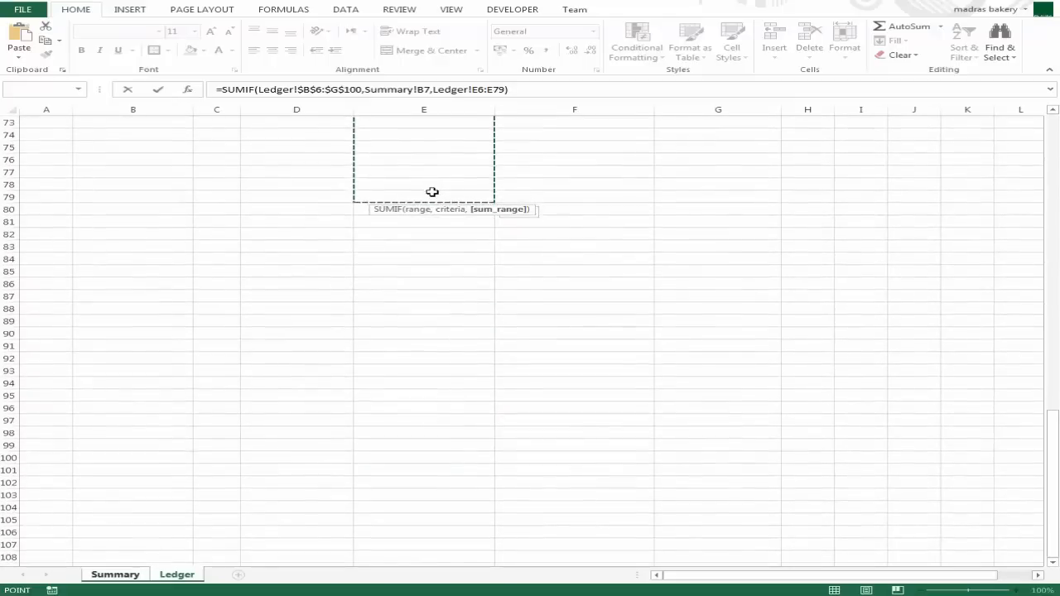
key("shift+Down")
key("shift+Down")
key("shift+Down")
key("shift+Down")
key("shift+Down")
key("shift+Down")
key("shift+Down")
key("shift+Down")
key("shift+Down")
key("shift+Down")
key("shift+Down")
key("shift+Down")
key("shift+Down")
key("shift+Down")
key("shift+Down")
key("shift+Down")
key("shift+Down")
key("shift+Down")
key("shift+Down")
key("shift+Down")
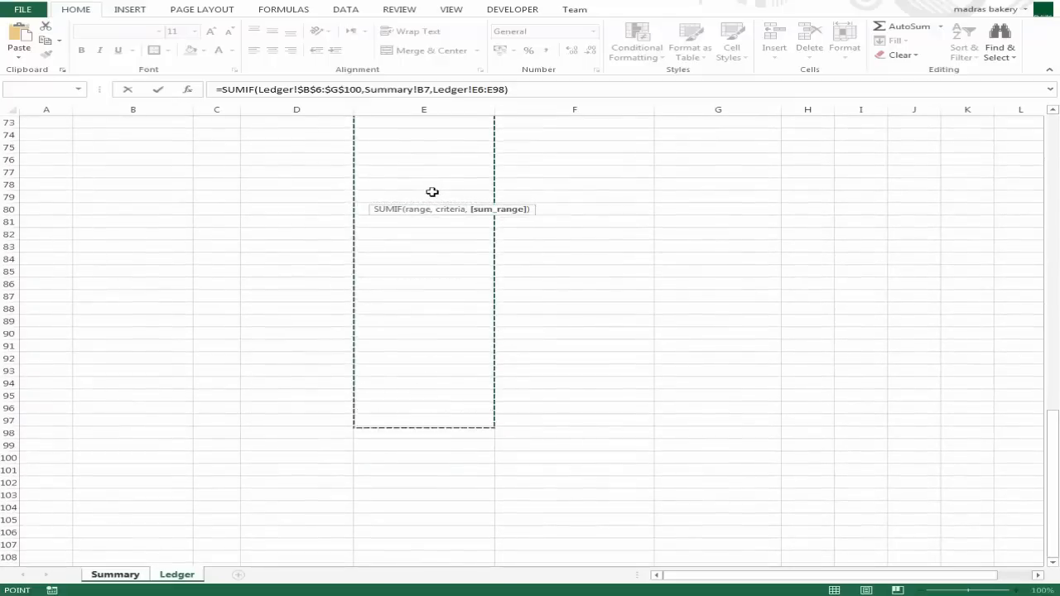
key("shift+Down")
key("shift+Up")
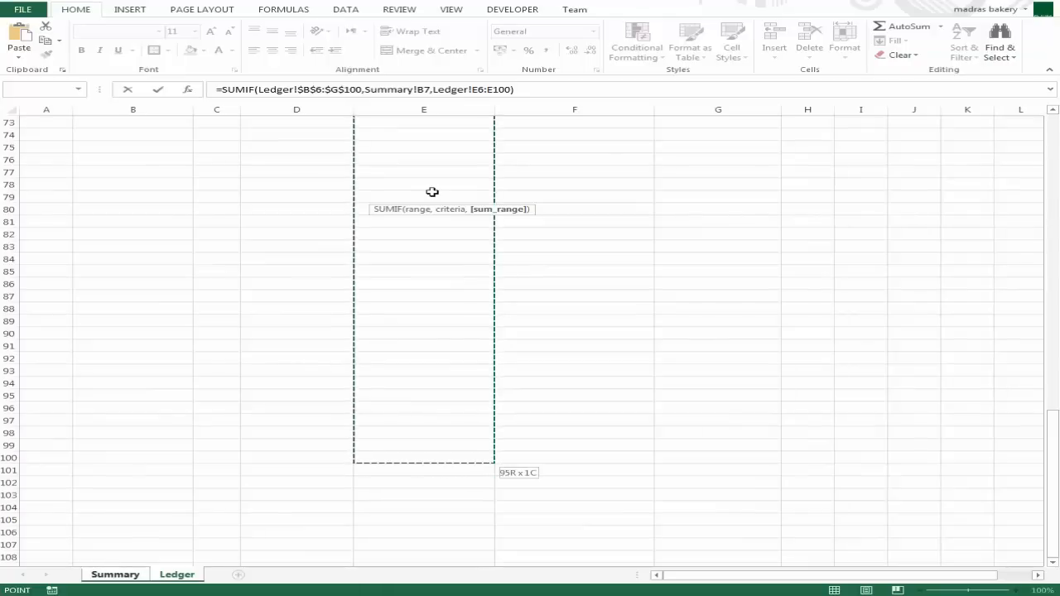
key("F4")
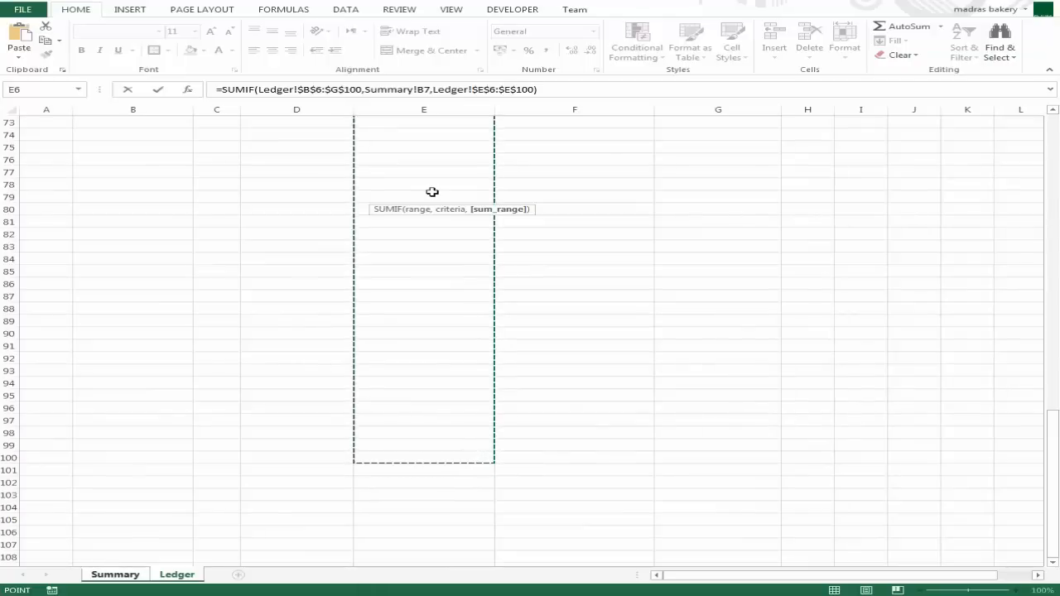
key("Return")
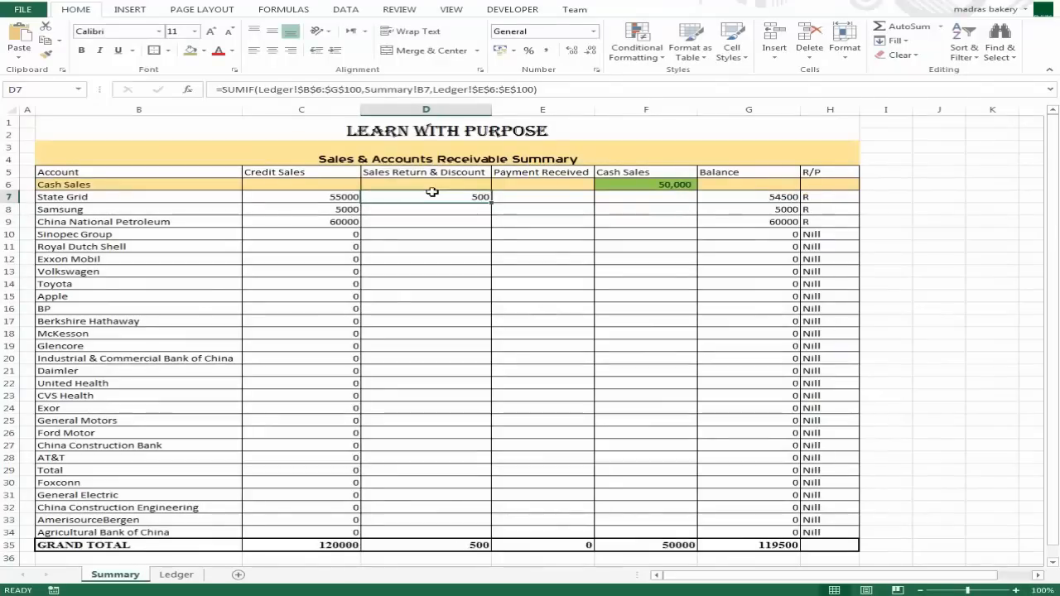
Step: Fill the Sales Return & Discount formula from D7 down to D34 for all the remaining accounts
key("shift+Down")
key("shift+Down")
key("shift+Down")
key("shift+Down")
key("shift+Down")
key("shift+Down")
key("shift+Down")
key("shift+Down")
key("shift+Down")
key("shift+Down")
key("shift+Down")
key("shift+Down")
key("shift+Down")
key("shift+Down")
key("shift+Down")
key("shift+Down")
key("shift+Down")
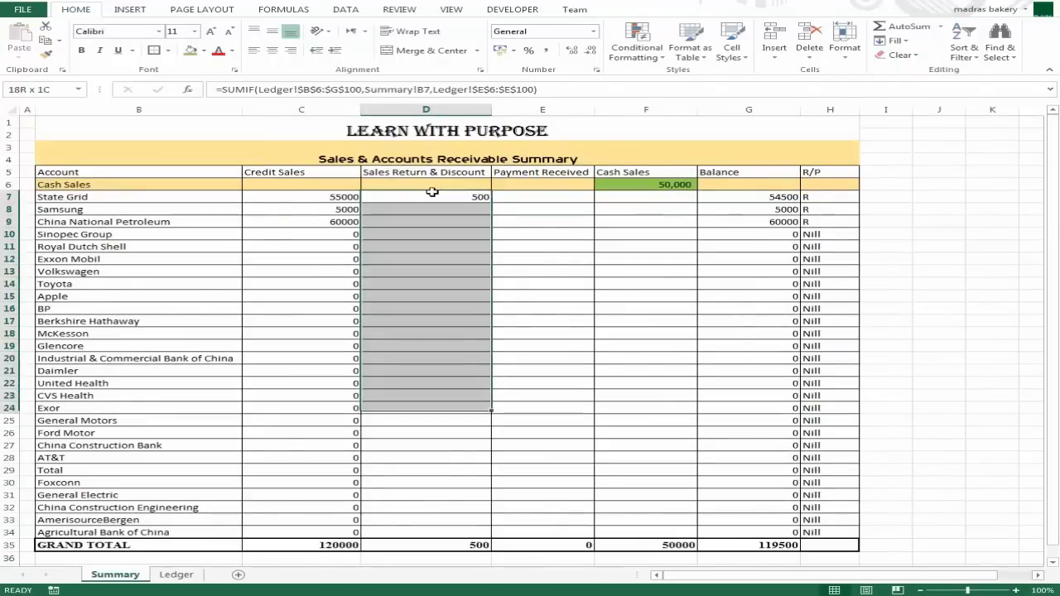
key("shift+Down")
key("shift+Down")
key("shift+Down")
key("shift+Down")
key("shift+Down")
key("shift+Down")
key("shift+Down")
key("shift+Down")
key("shift+Down")
key("shift+Down")
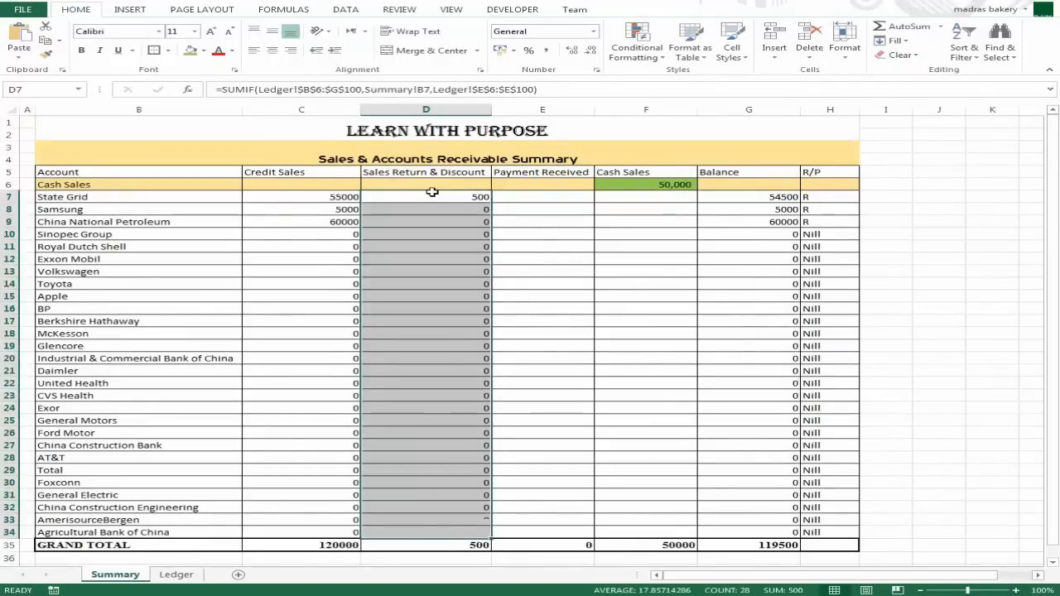
Step: Copy the full text of D7's SUMIF formula and paste it into State Grid's Payment Received cell, E7
left_click(431, 191)
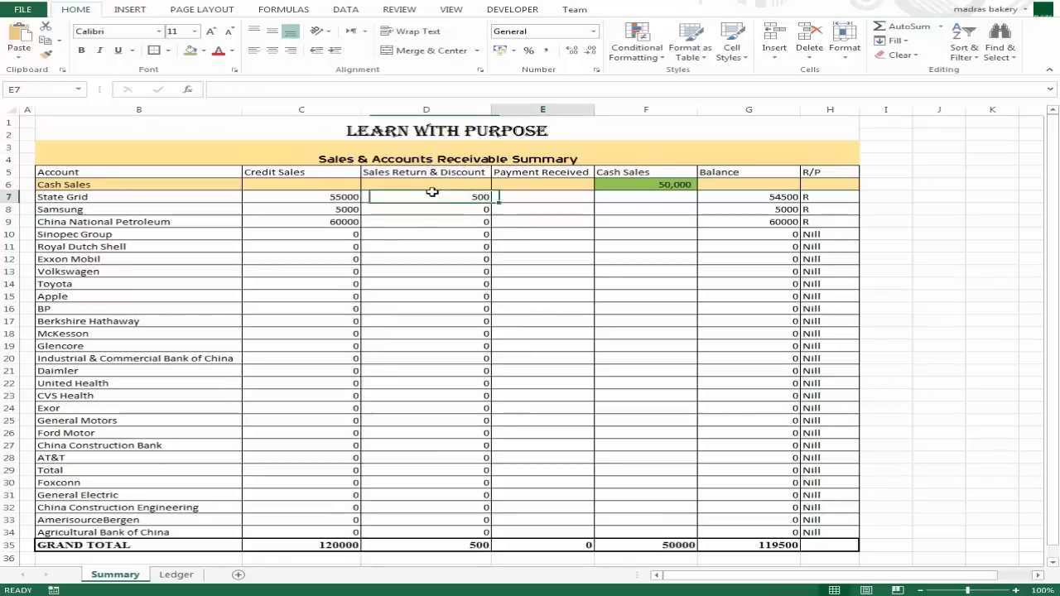
double_click(432, 192)
key("shift+Left")
key("shift+Left")
key("shift+Left")
key("shift+Left")
key("shift+Left")
key("shift+Left")
key("shift+Left")
key("shift+Left")
key("shift+Left")
key("shift+Left")
key("shift+Left")
key("shift+Left")
key("shift+Left")
key("shift+Left")
key("shift+Left")
key("shift+Left")
key("shift+Left")
key("shift+Left")
key("shift+Left")
key("shift+Left")
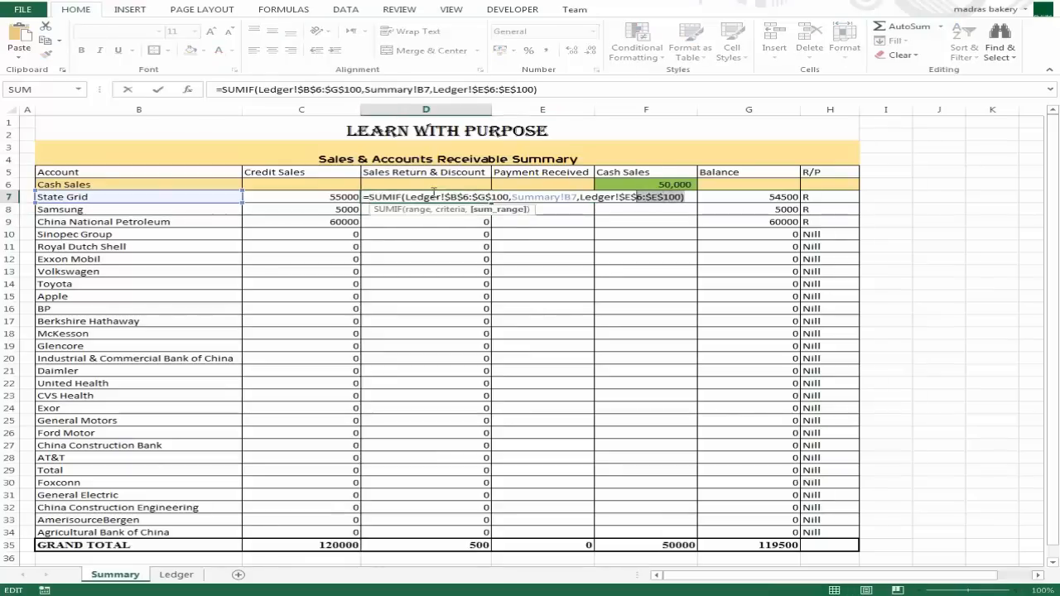
key("shift+Left")
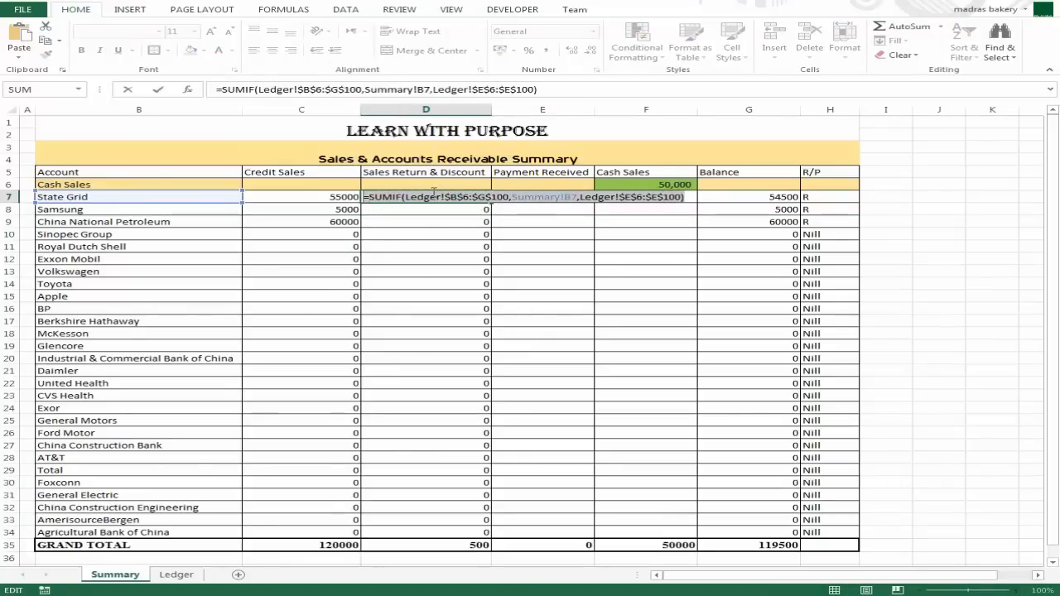
key("ctrl+c")
key("Escape")
key("Right")
key("ctrl+v")
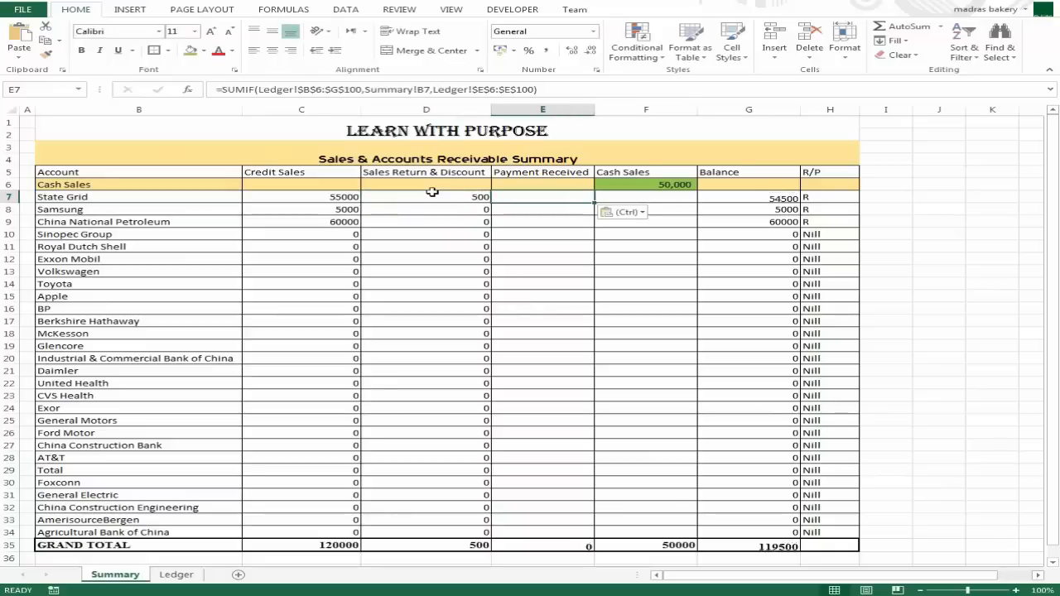
Step: Remove the sum range argument Ledger!$E$6:$E$100 from the SUMIF formula in E7
key("F2")
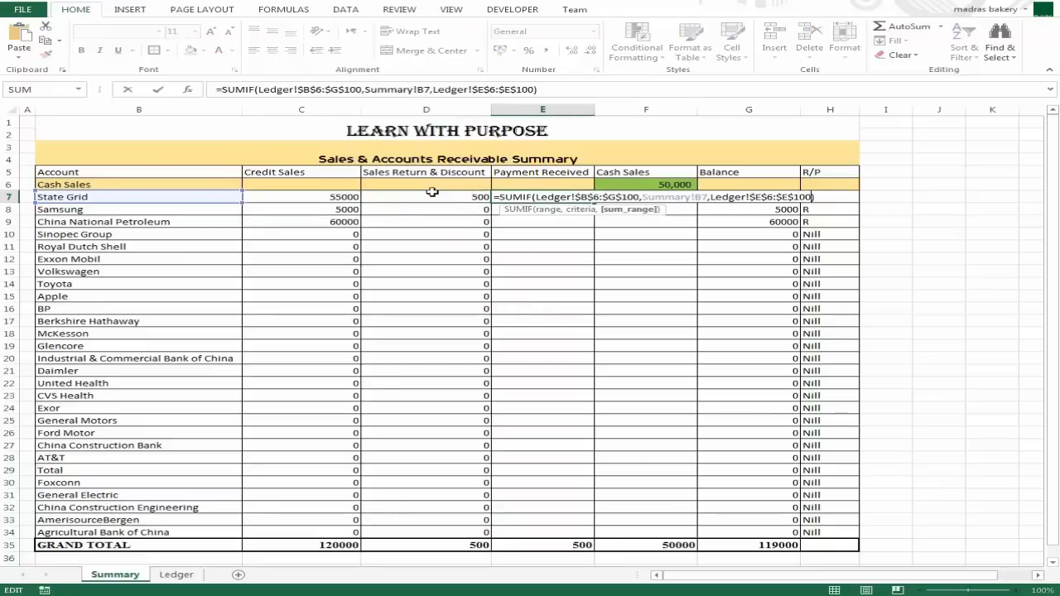
key("Left")
key("shift+Left")
key("shift+Left")
key("shift+Left")
key("shift+Left")
key("shift+Left")
key("shift+Left")
key("shift+Left")
key("shift+Left")
key("shift+Left")
key("shift+Left")
key("shift+Left")
key("shift+Left")
key("shift+Left")
key("shift+Left")
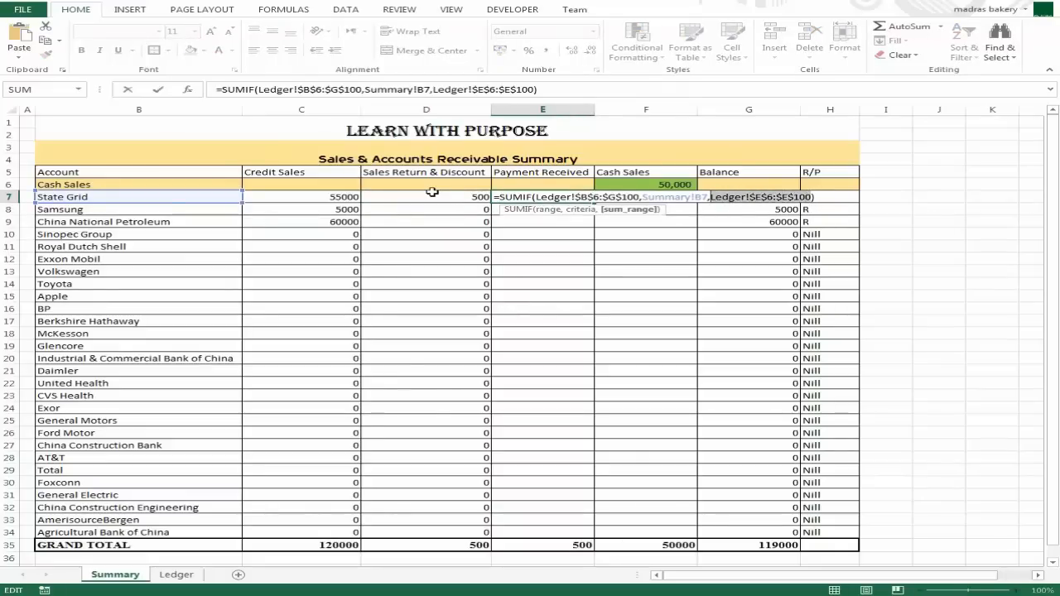
key("BackSpace")
Step: Set the sum range of E7's SUMIF to the absolute range Ledger!$F$6:$F$100 and enter the formula
key("ctrl+Page_Down")
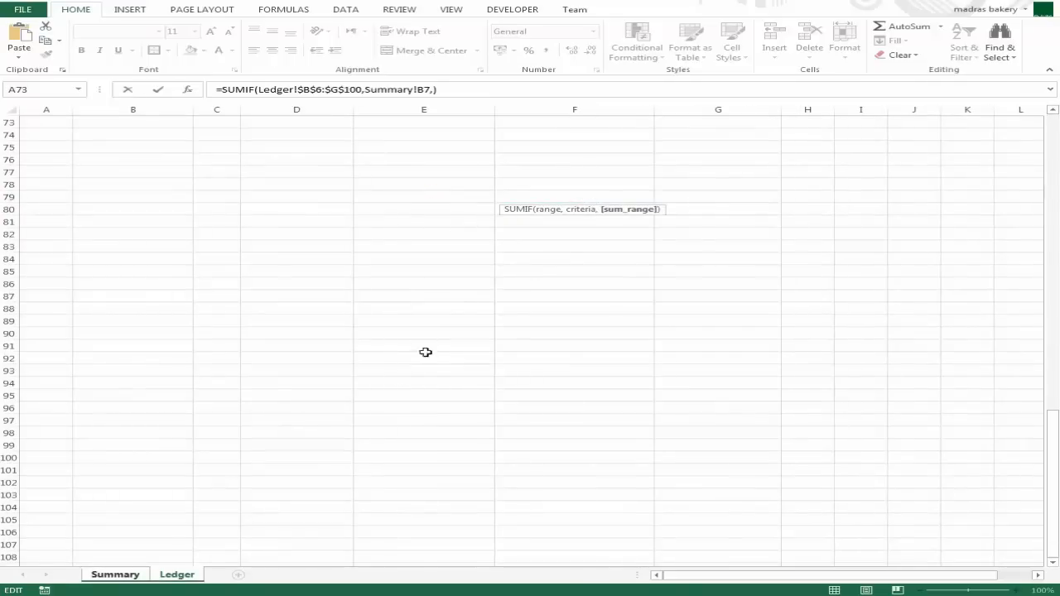
left_click(445, 420)
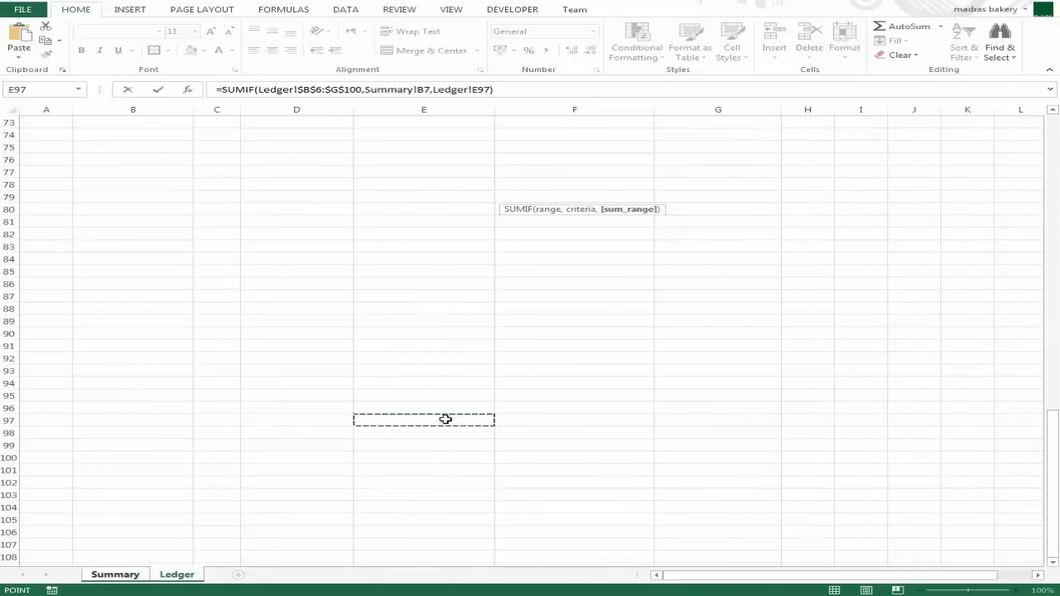
key("ctrl+Home")
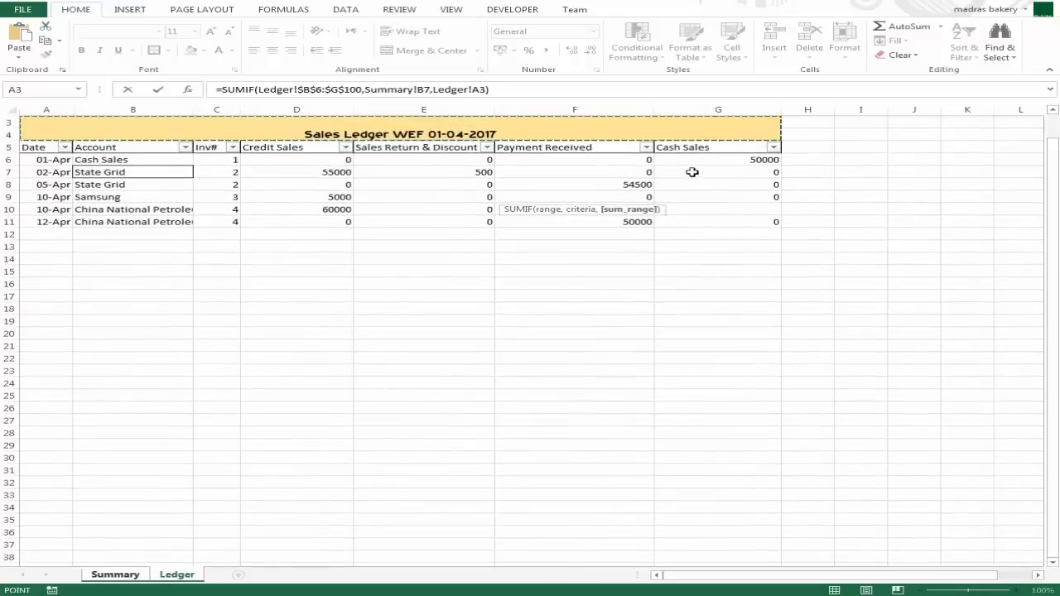
left_click(631, 162)
key("shift+Page_Down")
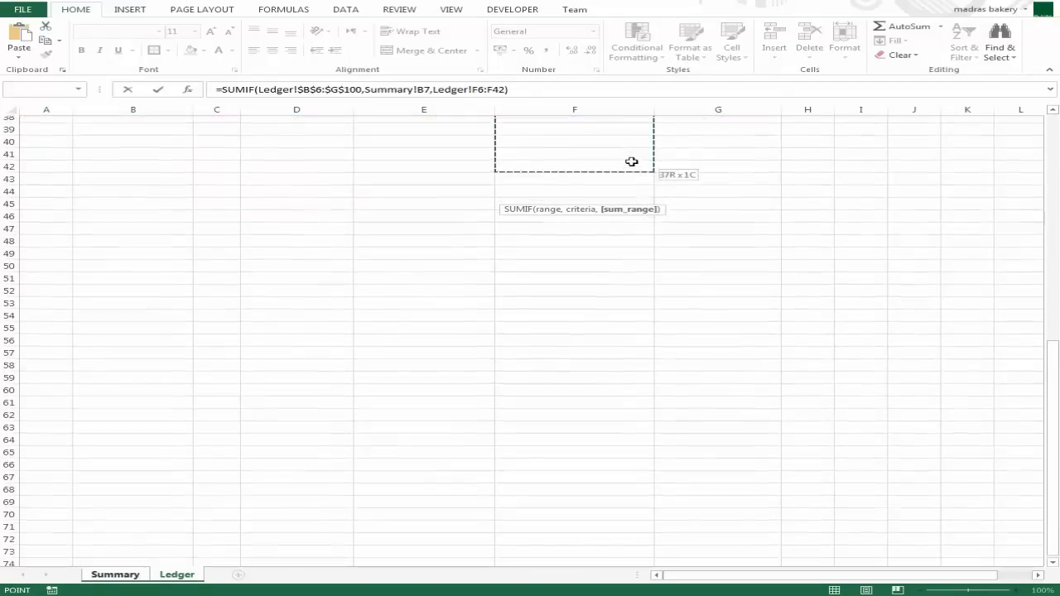
key("shift+Down")
key("shift+Down")
key("shift+Down")
key("shift+Down")
key("shift+Down")
key("shift+Down")
key("shift+Down")
key("shift+Down")
key("shift+Down")
key("shift+Down")
key("shift+Down")
key("shift+Down")
key("shift+Down")
key("shift+Down")
key("shift+Down")
key("shift+Down")
key("shift+Down")
key("shift+Down")
key("shift+Down")
key("shift+Down")
key("shift+Down")
key("shift+Down")
key("shift+Down")
key("shift+Down")
key("shift+Down")
key("shift+Down")
key("shift+Down")
key("shift+Down")
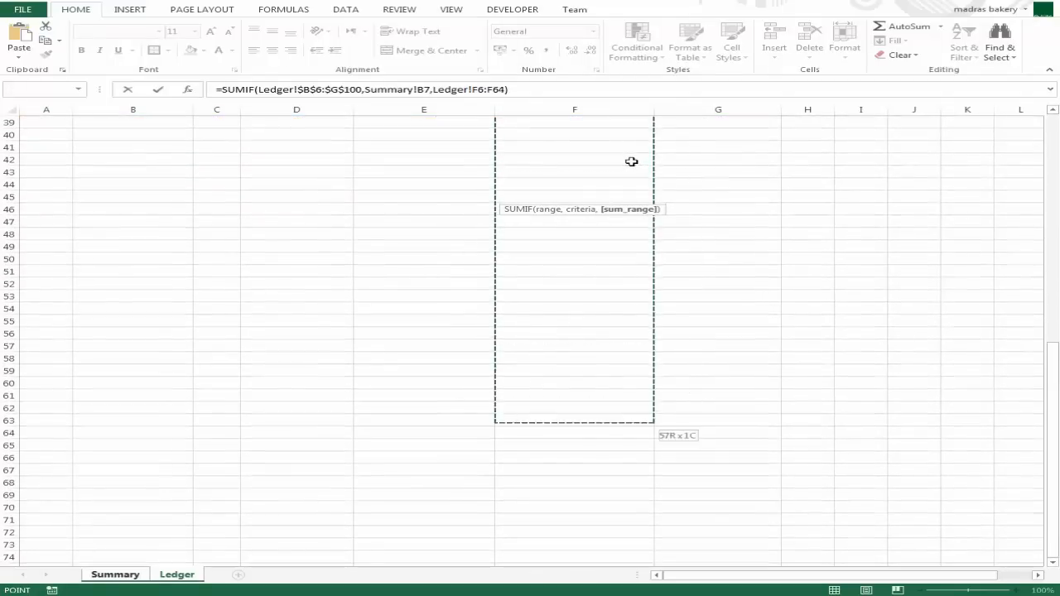
key("shift+Down")
key("shift+Down")
key("shift+Down")
key("shift+Down")
key("shift+Down")
key("shift+Down")
key("shift+Down")
key("shift+Down")
key("shift+Down")
key("shift+Down")
key("shift+Down")
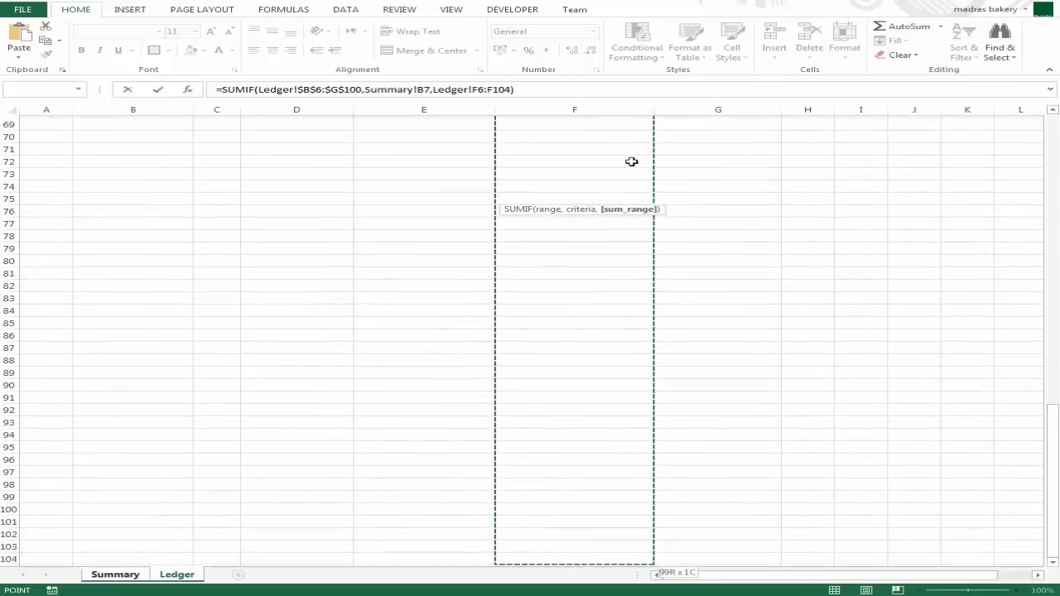
key("shift+Down")
key("shift+Down")
key("shift+Down")
key("shift+Up")
key("shift+Up")
key("shift+Up")
key("shift+Up")
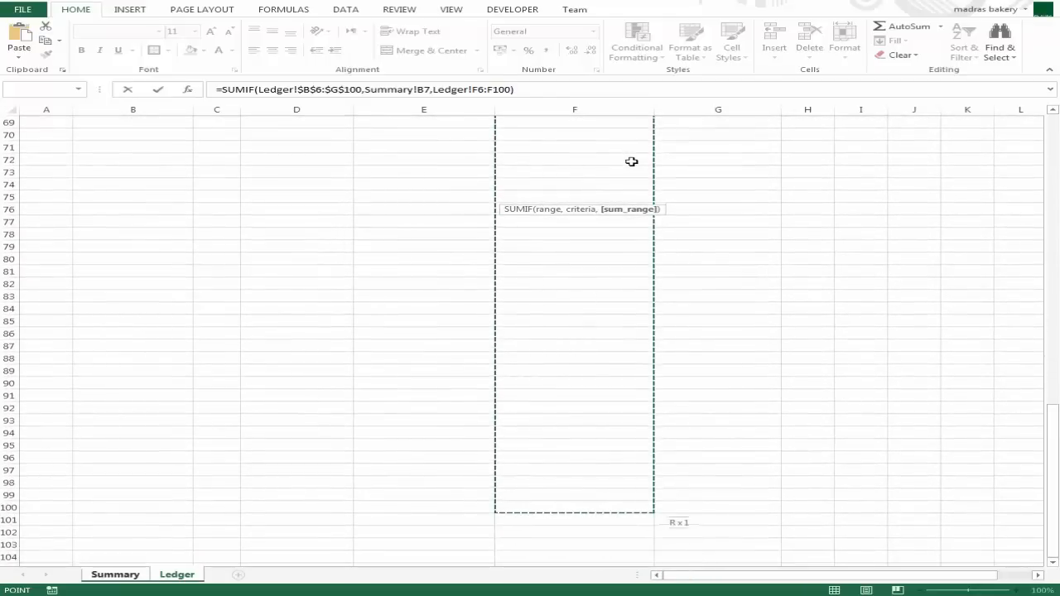
key("F4")
key("Return")
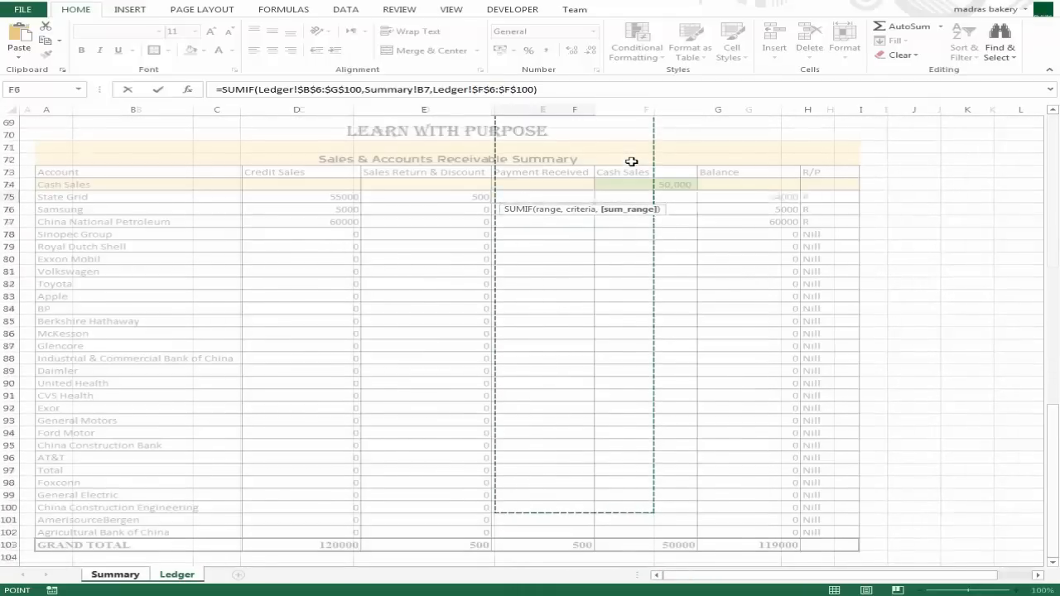
Step: Fill the Payment Received formula from E7 down to E34 for all the remaining accounts
key("Up")
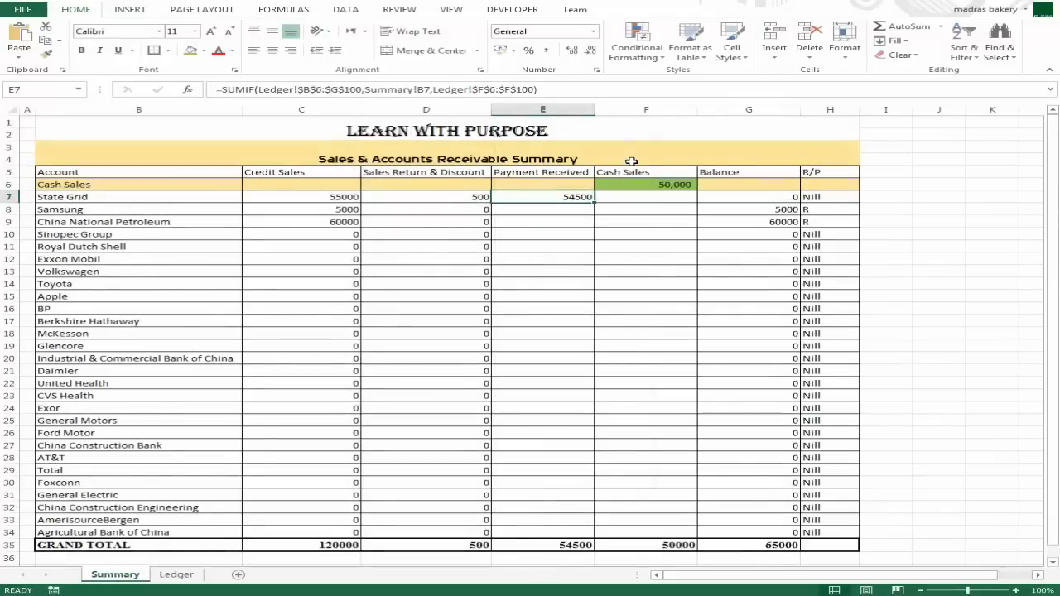
key("shift+Down")
key("shift+Down")
key("shift+Down")
key("shift+Down")
key("shift+Down")
key("shift+Down")
key("shift+Down")
key("shift+Down")
key("shift+Down")
key("shift+Down")
key("shift+Down")
key("shift+Down")
key("shift+Down")
key("shift+Down")
key("shift+Down")
key("shift+Down")
key("shift+Down")
key("shift+Down")
key("shift+Down")
key("shift+Down")
key("shift+Down")
key("shift+Down")
key("shift+Down")
key("shift+Down")
key("shift+Down")
key("shift+Down")
key("shift+Down")
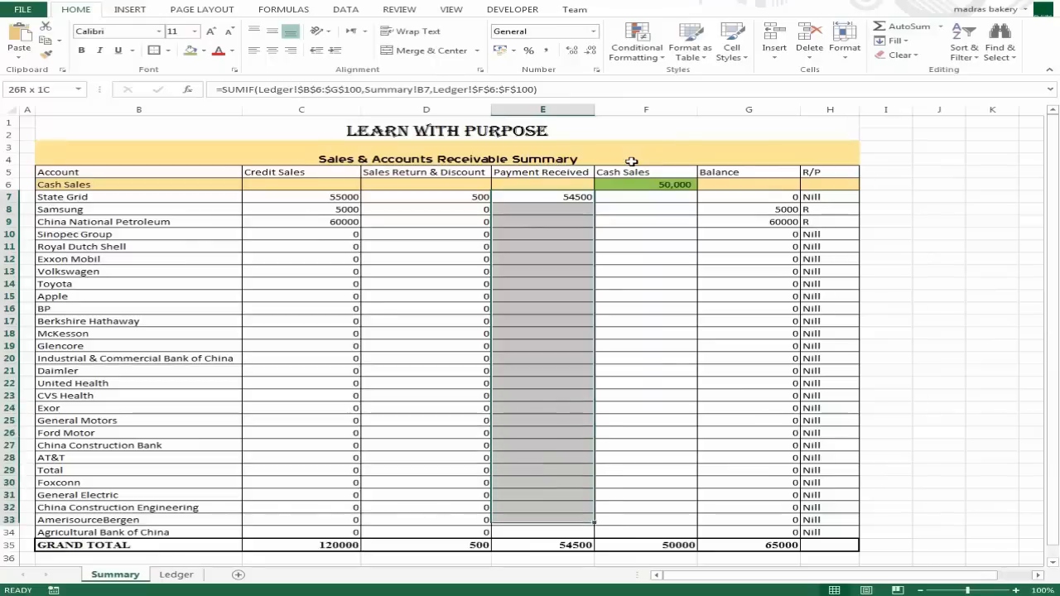
key("ctrl+d")
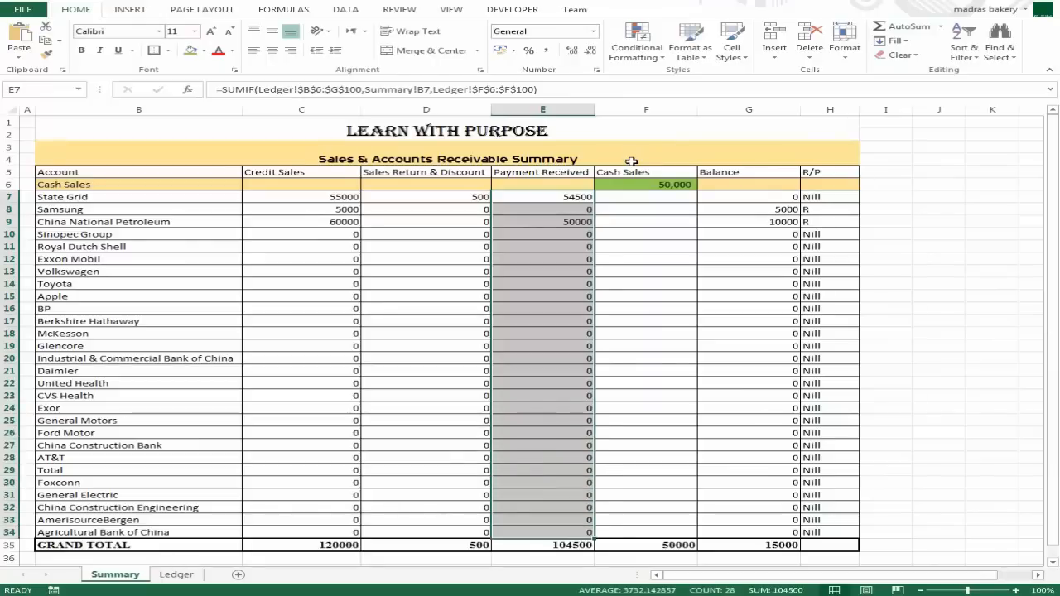
Step: Examine State Grid's Balance formula and R/P status against its payment received in row 7
key("Right")
key("Right")
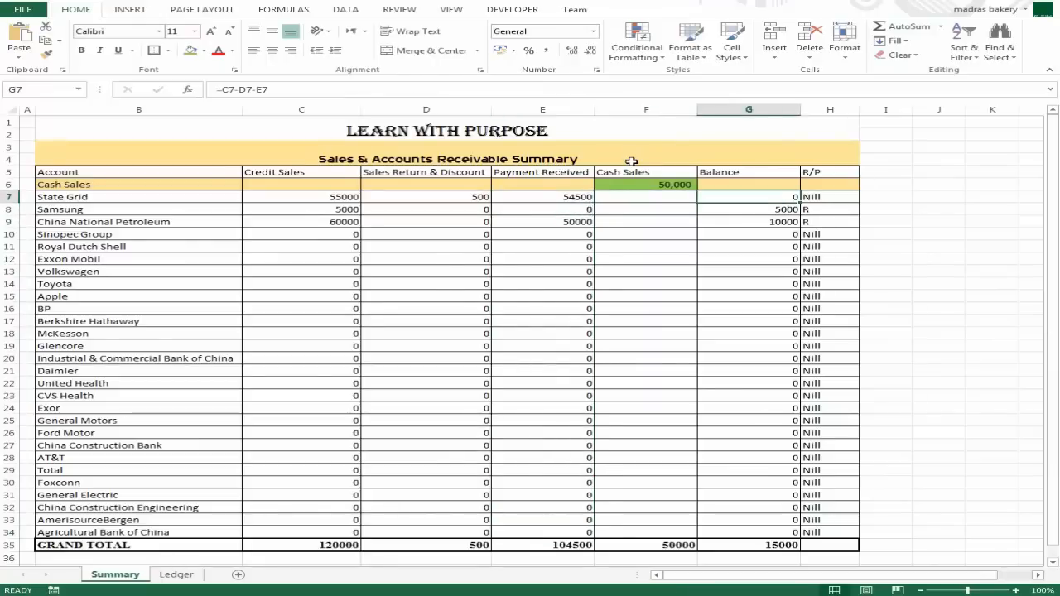
key("Down")
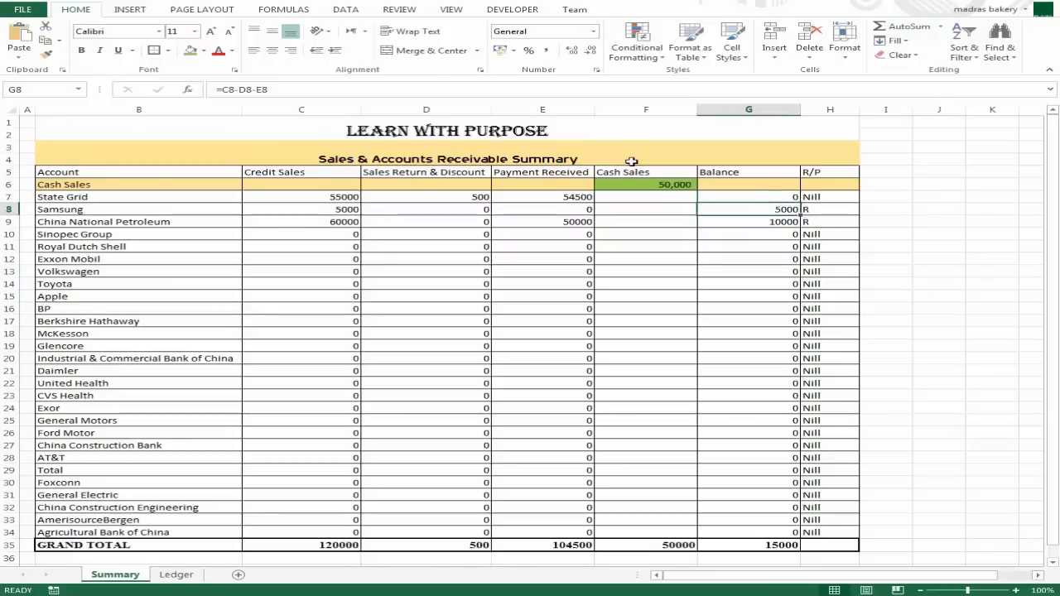
key("Up")
key("Right")
key("Left")
key("Left")
key("Left")
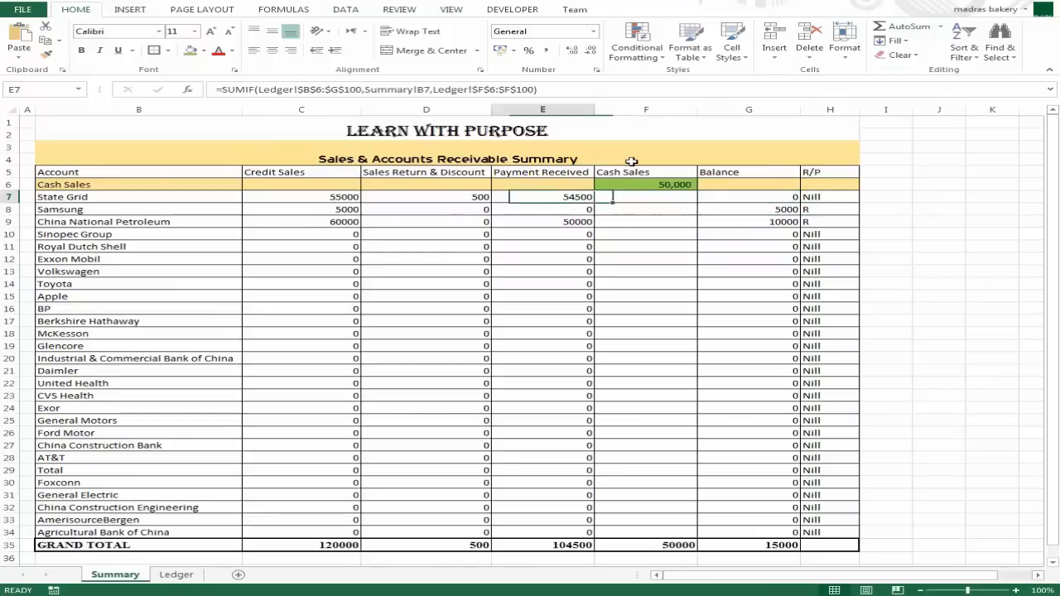
key("Right")
key("Right")
key("Left")
key("Left")
key("Right")
key("Right")
key("Down")
key("Up")
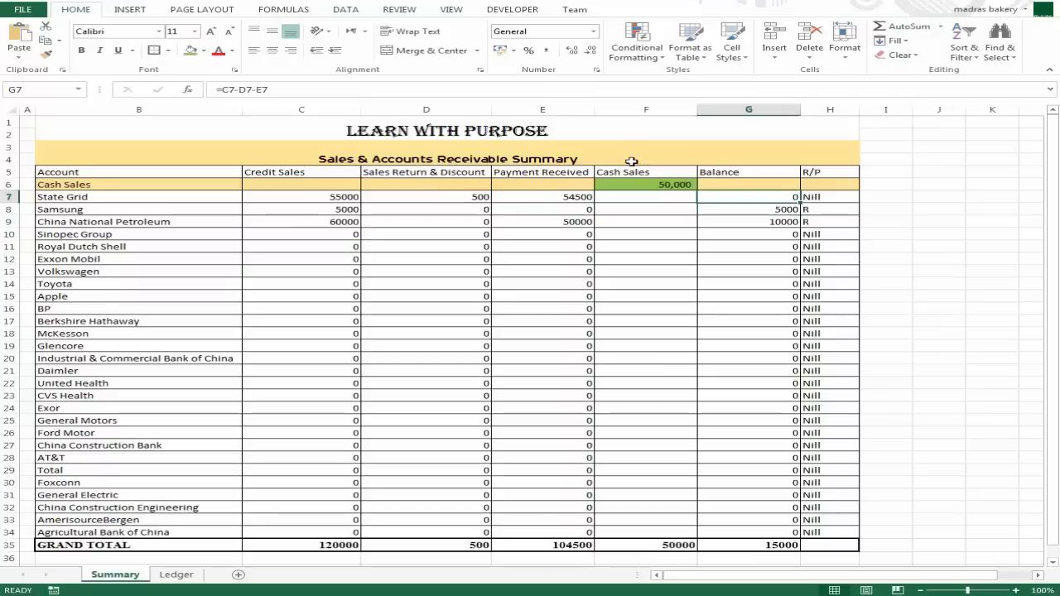
key("Right")
key("Left")
Step: Examine the credit sales, payments and balances of Samsung and China National Petroleum, and the Cash Sales total in F6
key("Down")
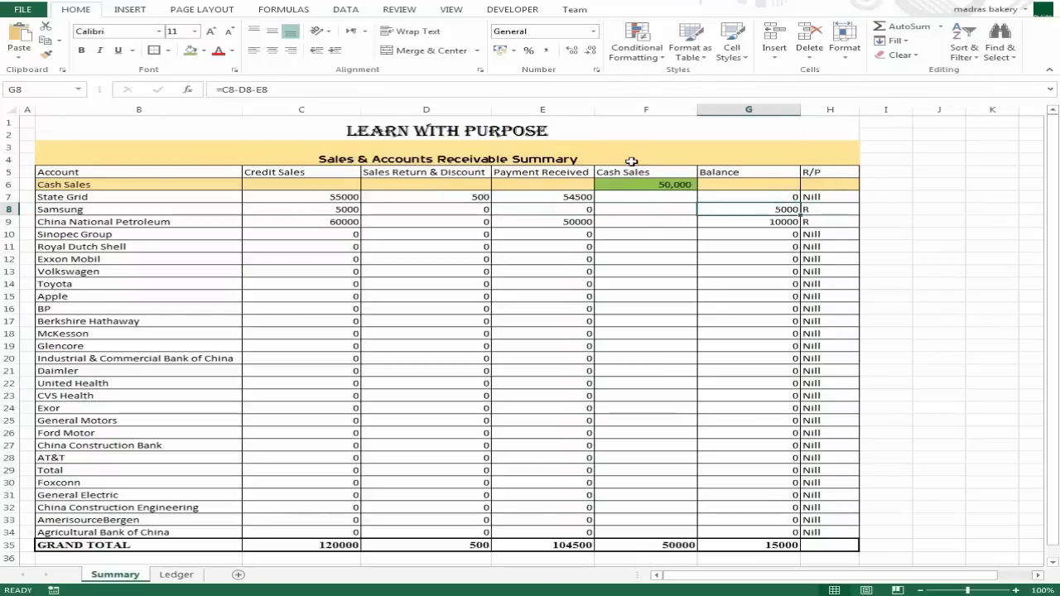
key("Down")
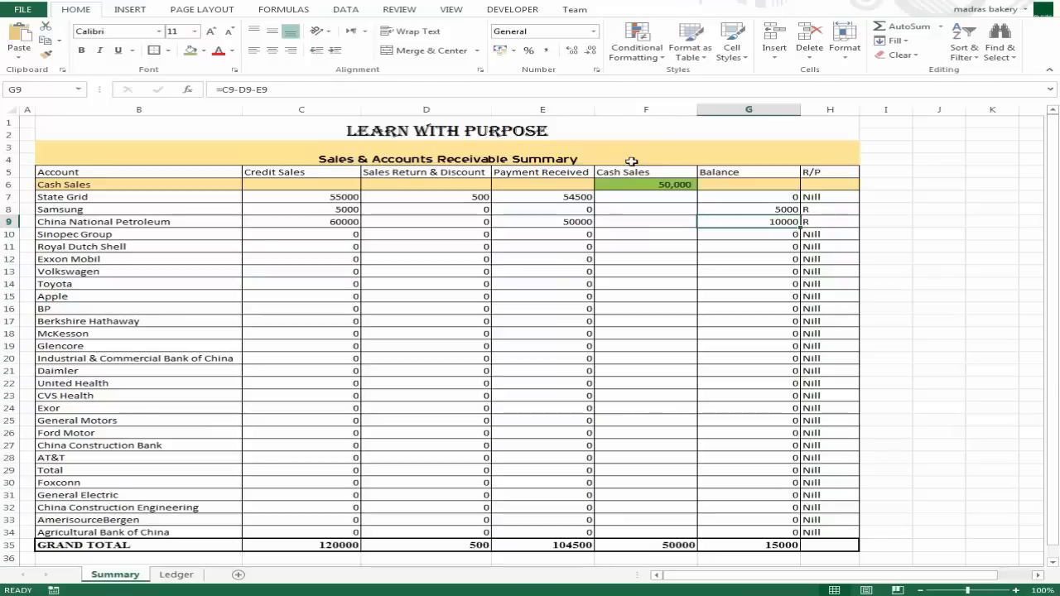
key("Up")
key("Left")
key("Left")
key("Right")
key("Right")
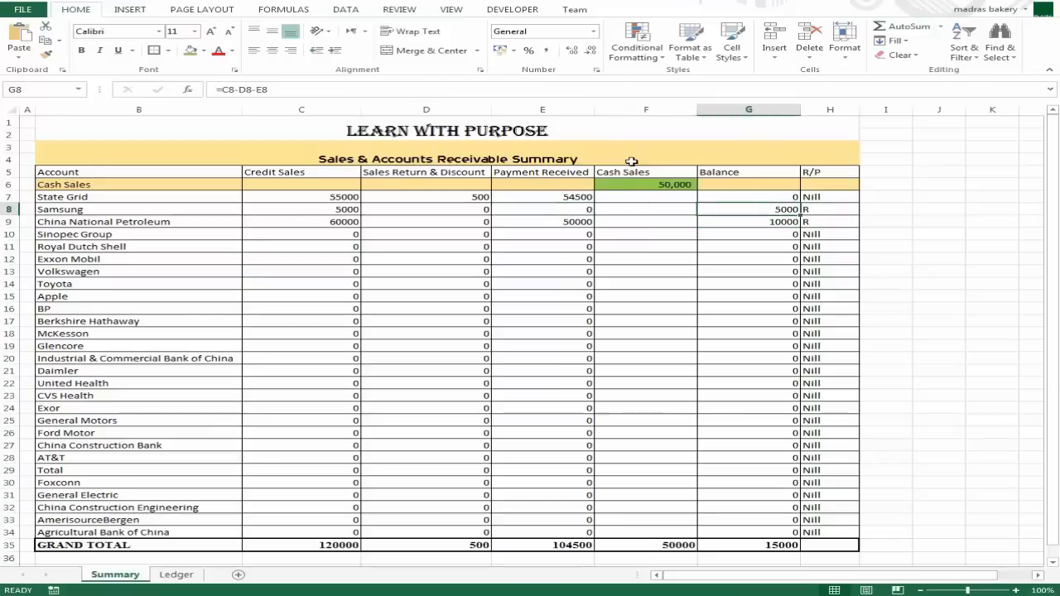
key("Down")
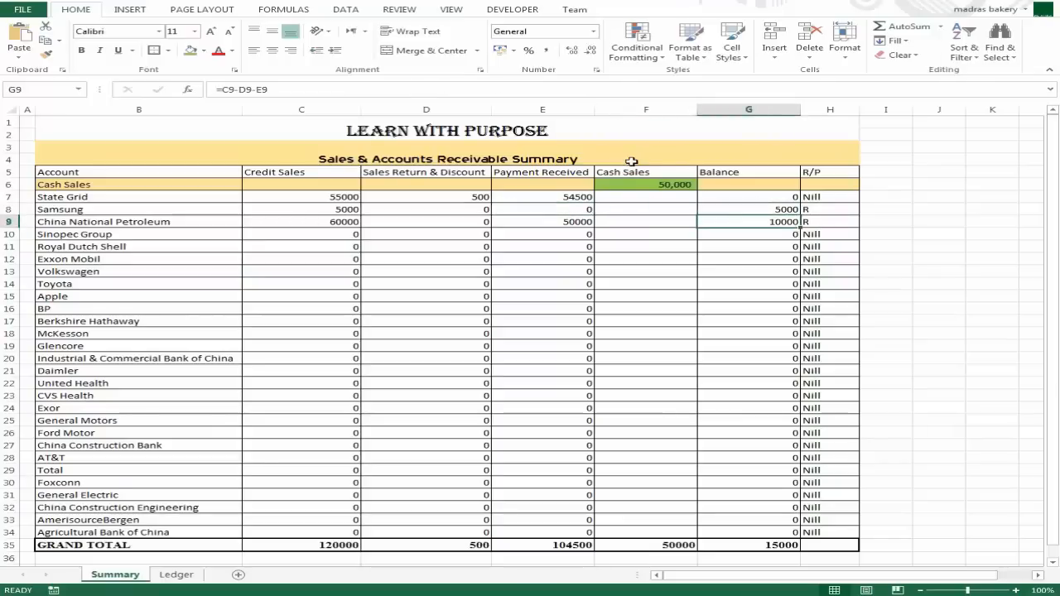
key("Down")
key("Up")
key("Left")
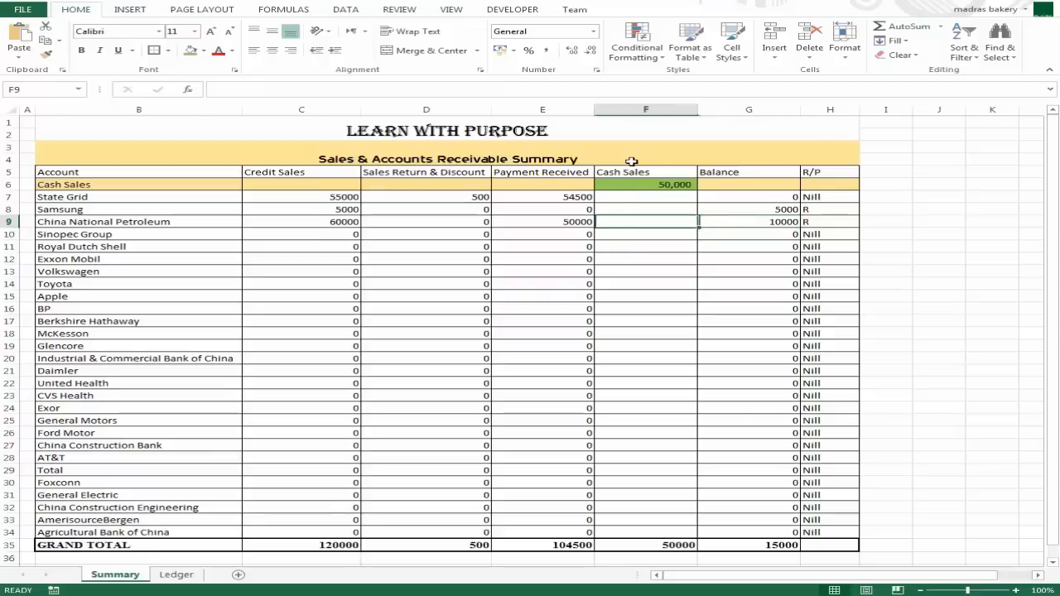
key("Right")
key("Left")
key("Left")
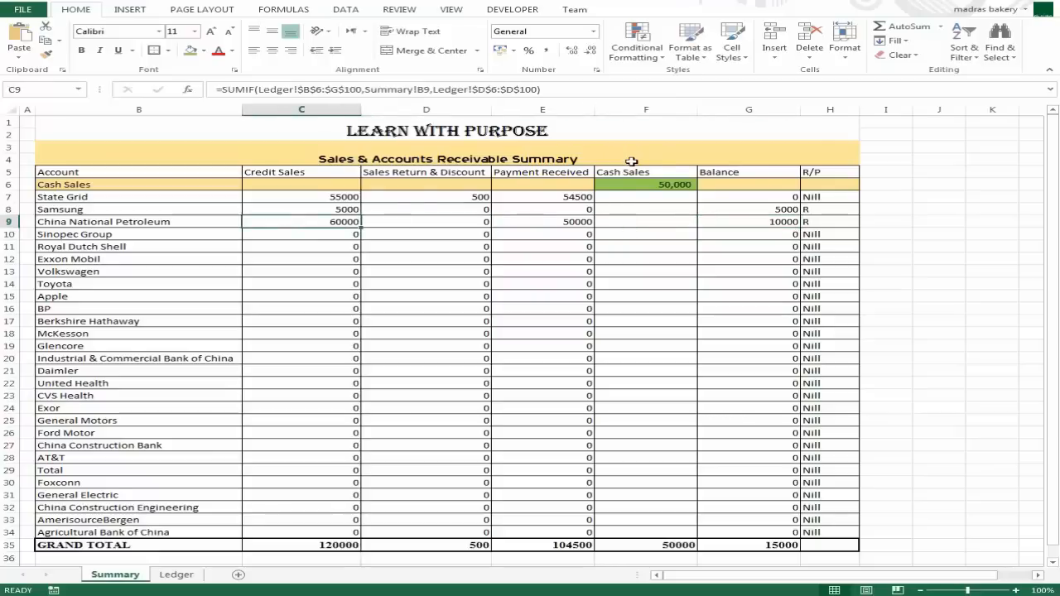
key("Right")
key("Left")
key("Right")
key("Right")
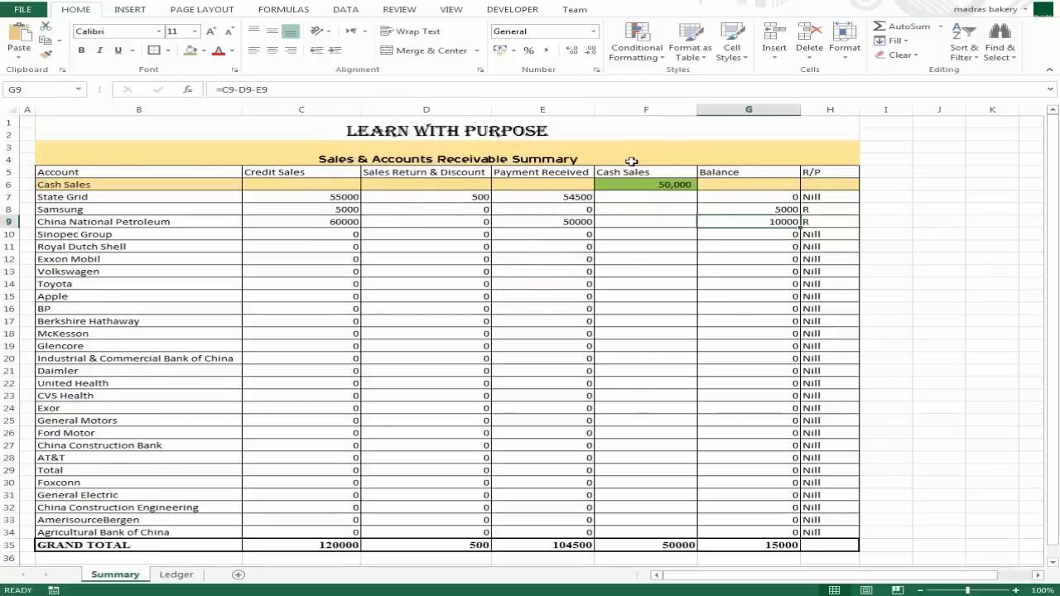
key("Left")
key("Right")
key("Up")
key("Up")
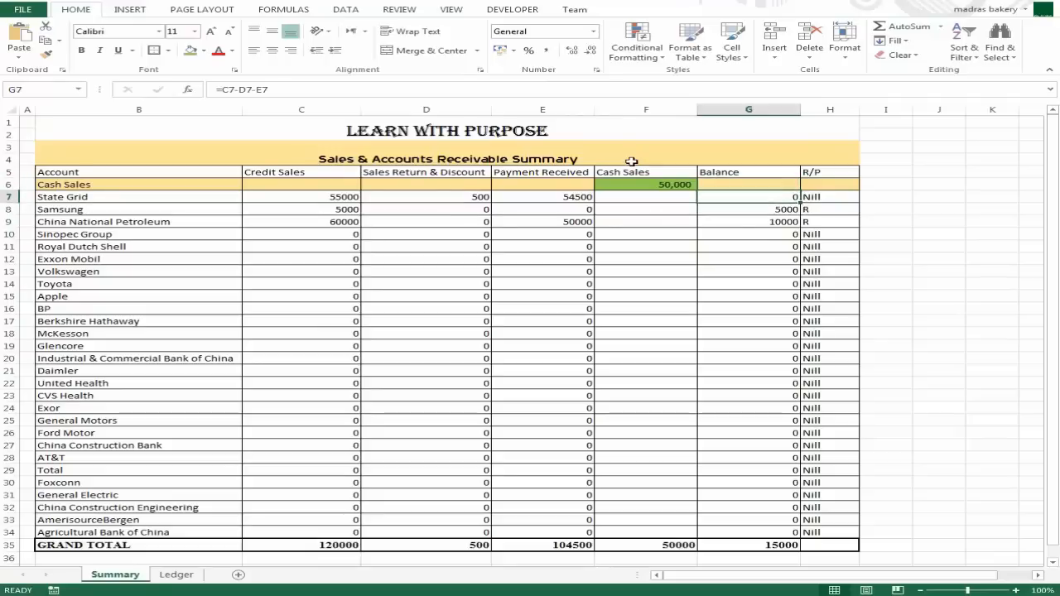
key("Up")
key("Down")
key("Up")
key("Left")
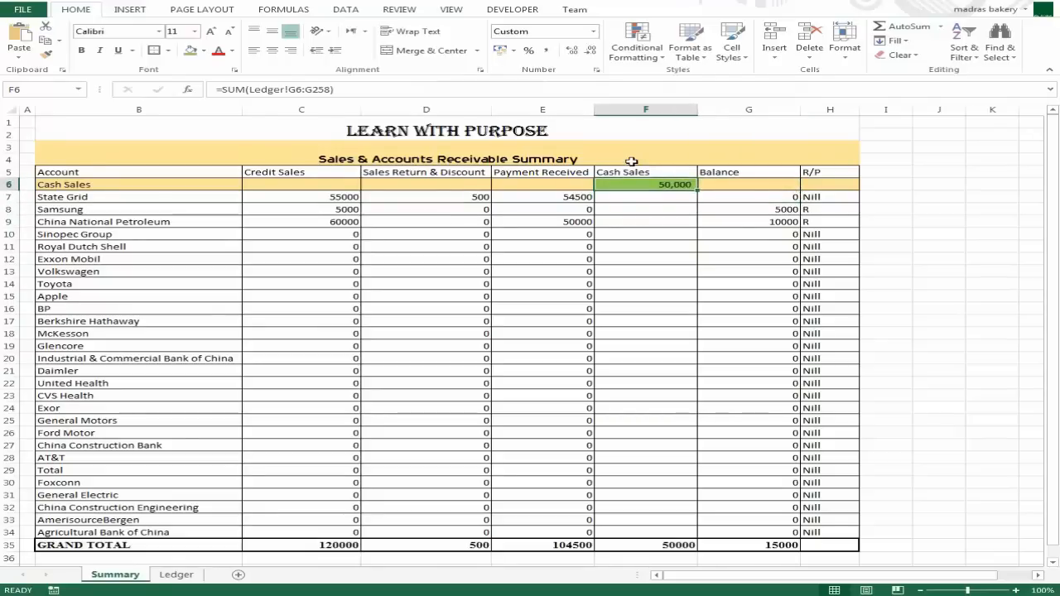
Step: Apply the Rs Accounting number format to the Summary amounts from C7 through the grand total row in G35
key("Down")
key("Left")
key("Left")
key("Left")
key("shift+Right")
key("shift+Right")
key("shift+Right")
key("shift+Right")
key("shift+Down")
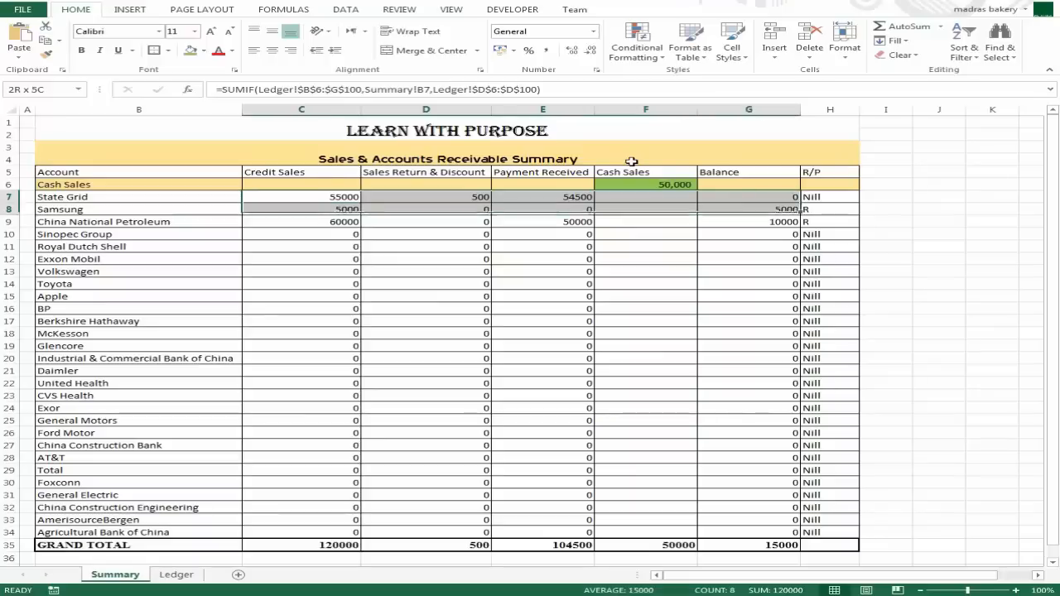
key("shift+Down")
key("shift+Down")
key("shift+Down")
key("shift+Down")
key("shift+Down")
key("shift+Down")
key("shift+Down")
key("shift+Down")
key("shift+Down")
key("shift+Down")
key("shift+Down")
key("shift+Down")
key("shift+Down")
key("shift+Down")
key("shift+Down")
key("shift+Down")
key("shift+Down")
key("shift+Down")
key("shift+Down")
key("shift+Down")
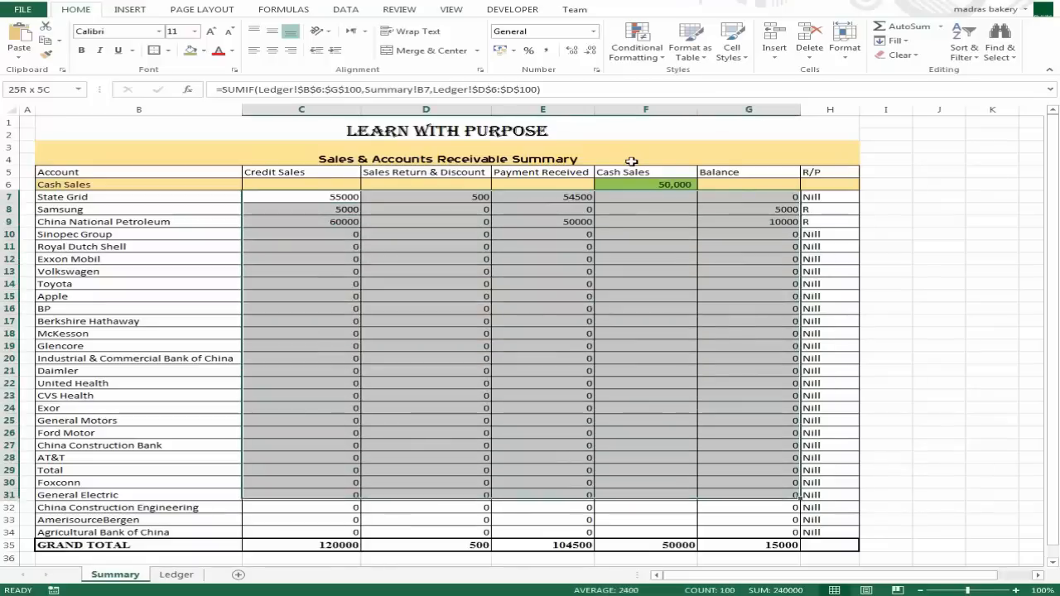
key("shift+Down")
key("shift+Down")
key("shift+Down")
key("shift+Down")
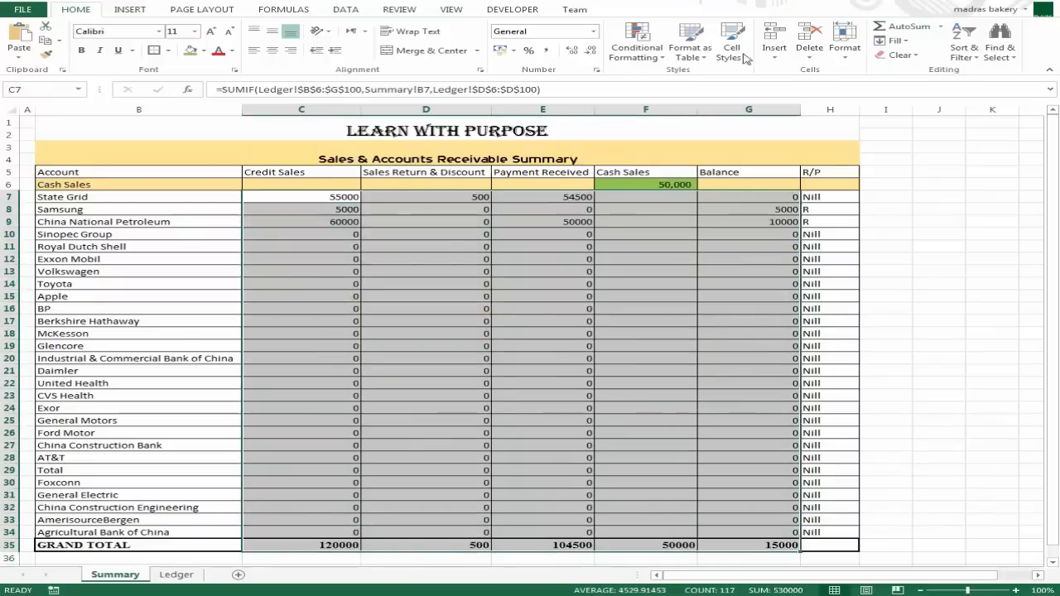
left_click(502, 52)
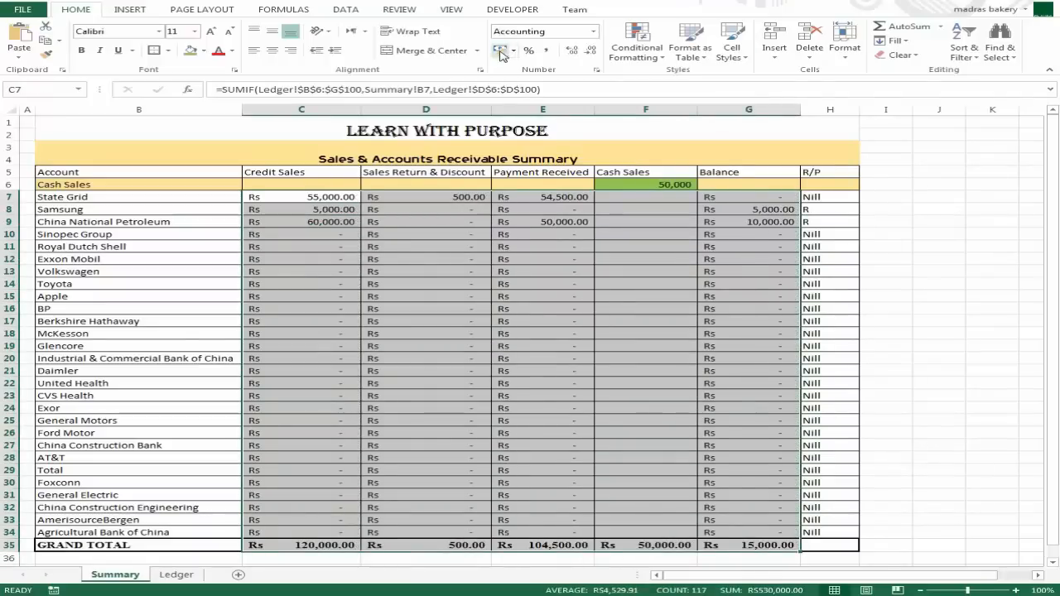
left_click(571, 284)
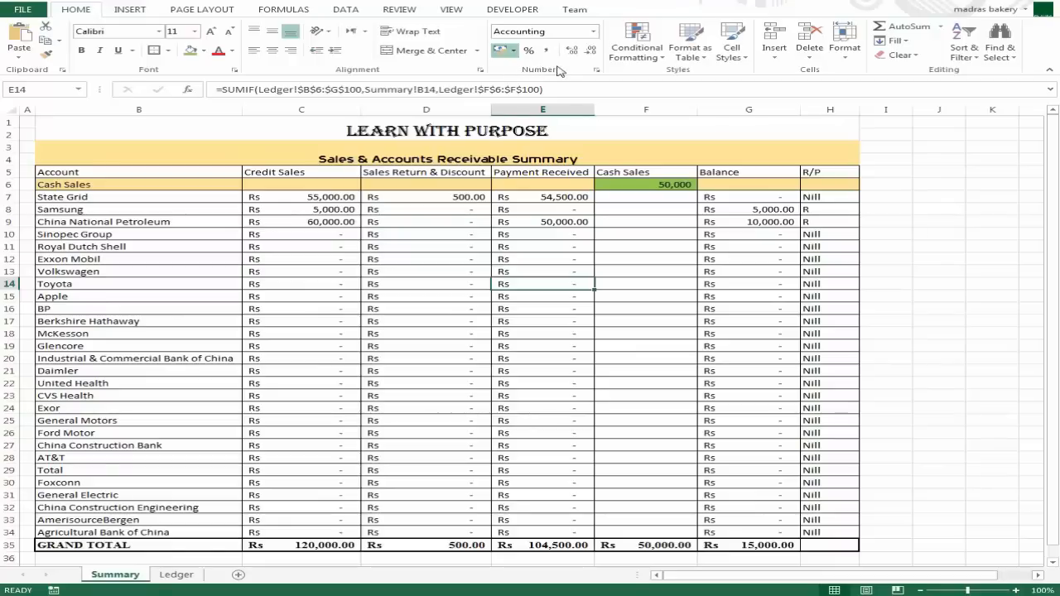
left_click(454, 295)
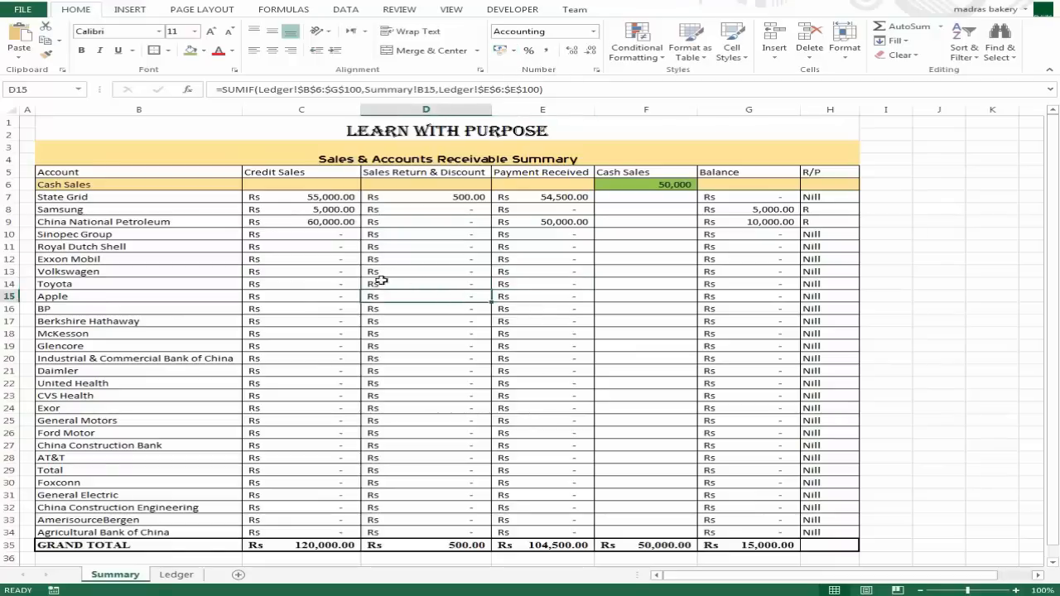
Step: Apply the Rs Accounting number format to the Cash Sales total in F6
left_click(322, 198)
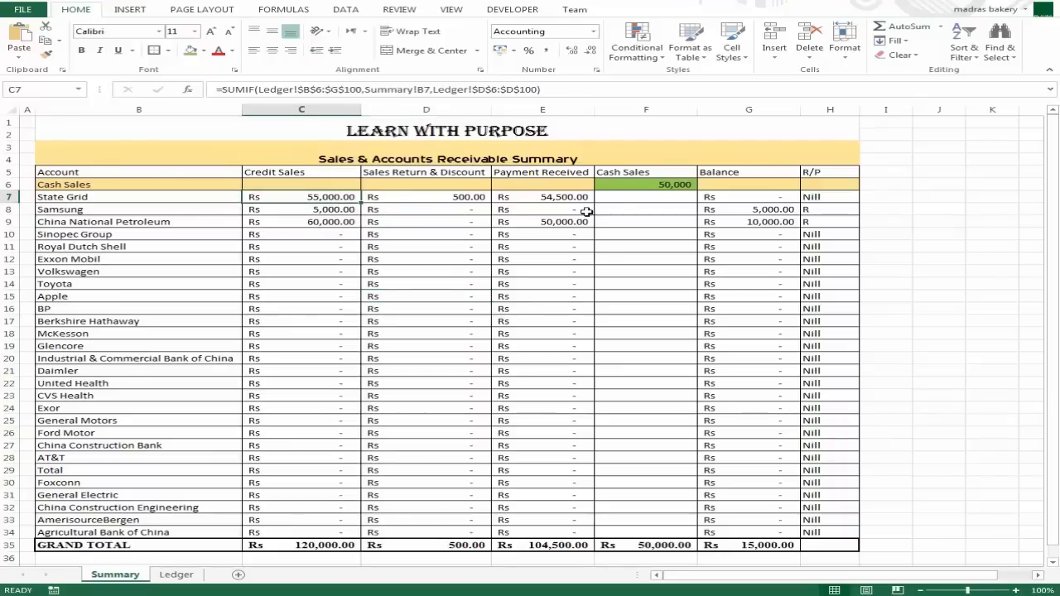
left_click(658, 187)
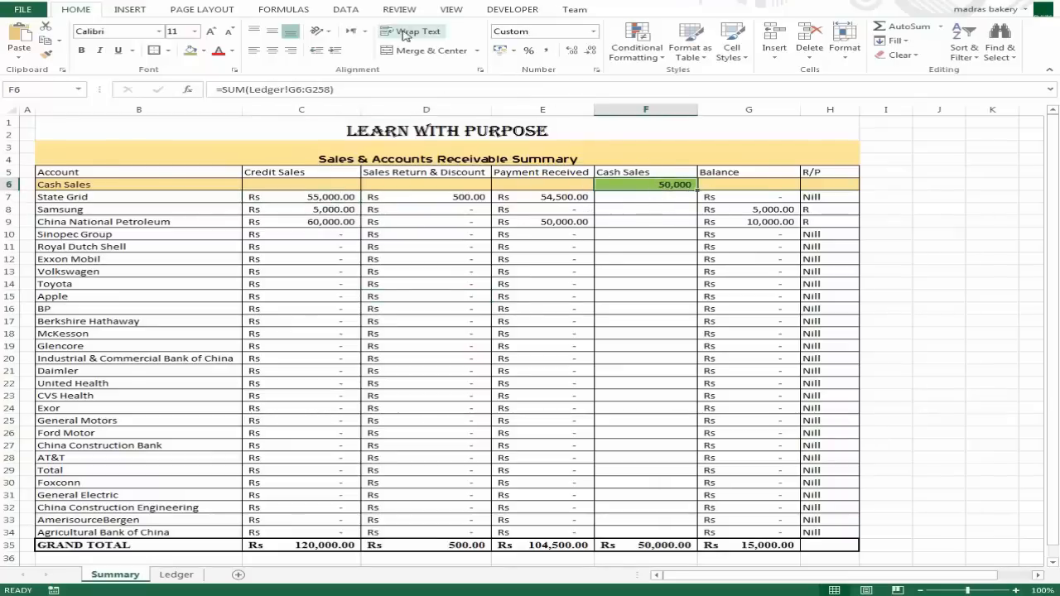
left_click(624, 213)
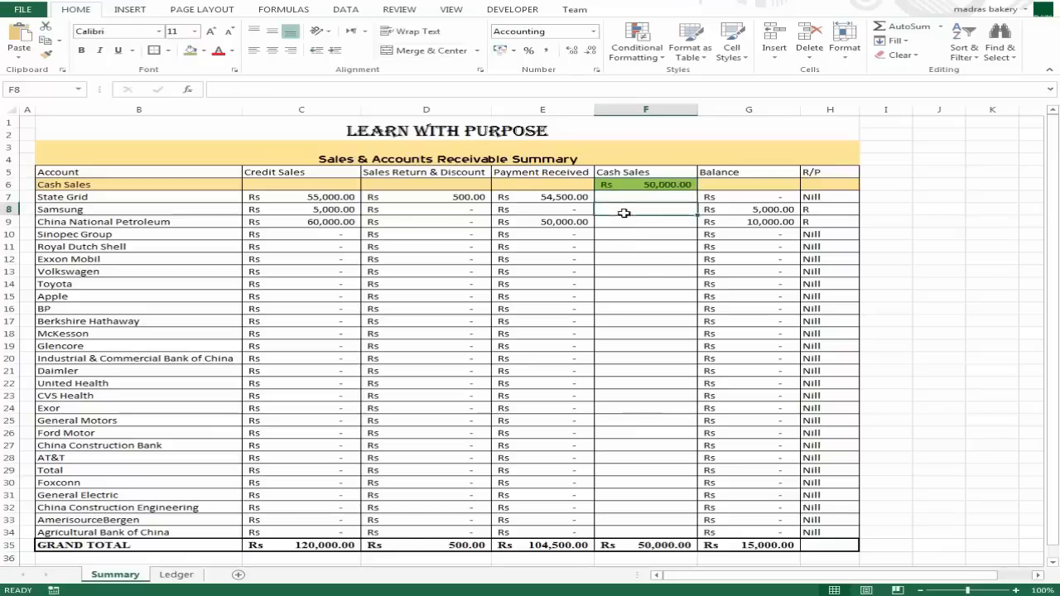
left_click(738, 248)
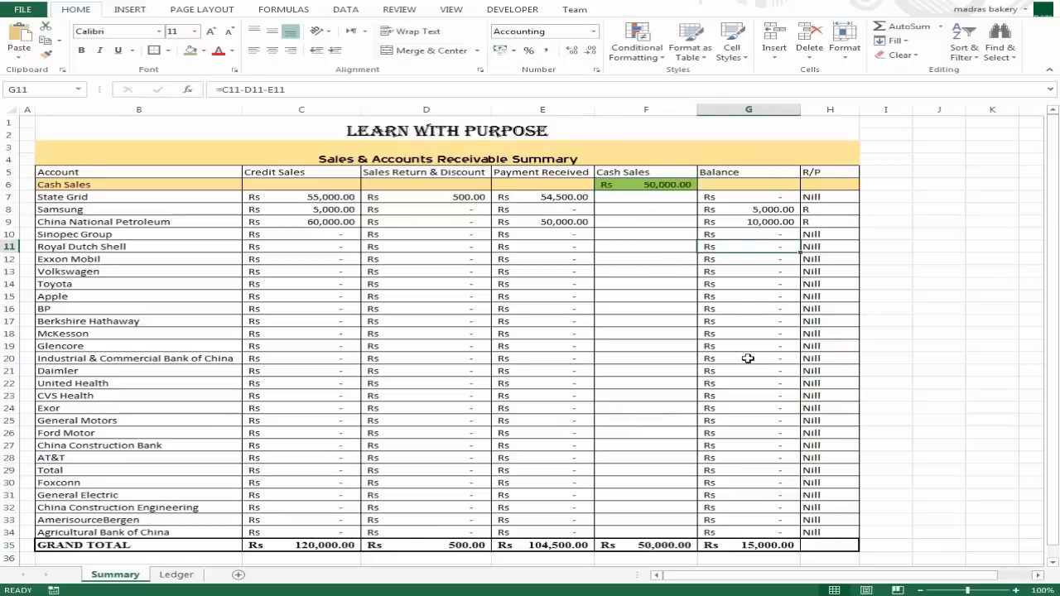
scroll(738, 356, "down", 2)
scroll(726, 355, "up", 2)
left_click(717, 258)
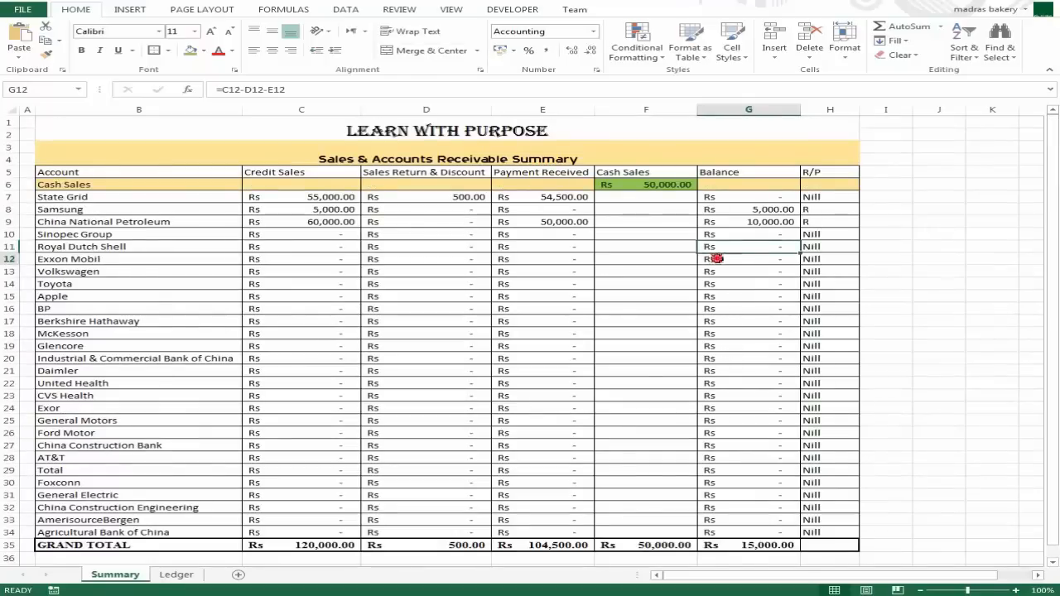
left_click(311, 259)
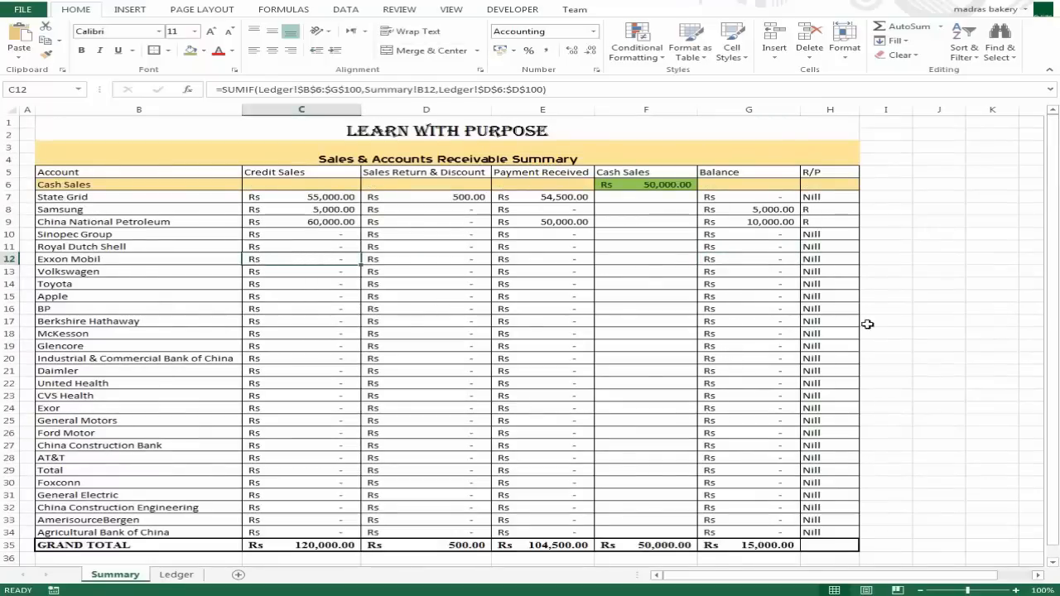
Step: Start a new transaction in row 12 of the Ledger sheet with the date 13-Apr
left_click(176, 574)
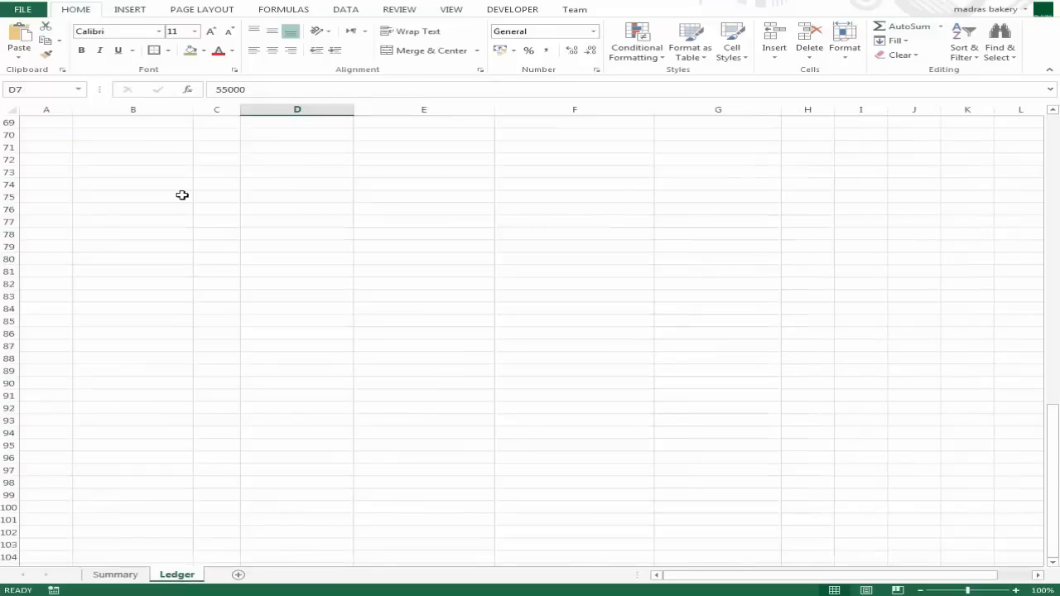
scroll(248, 183, "up", 7)
left_click(310, 178)
key("ctrl+Home")
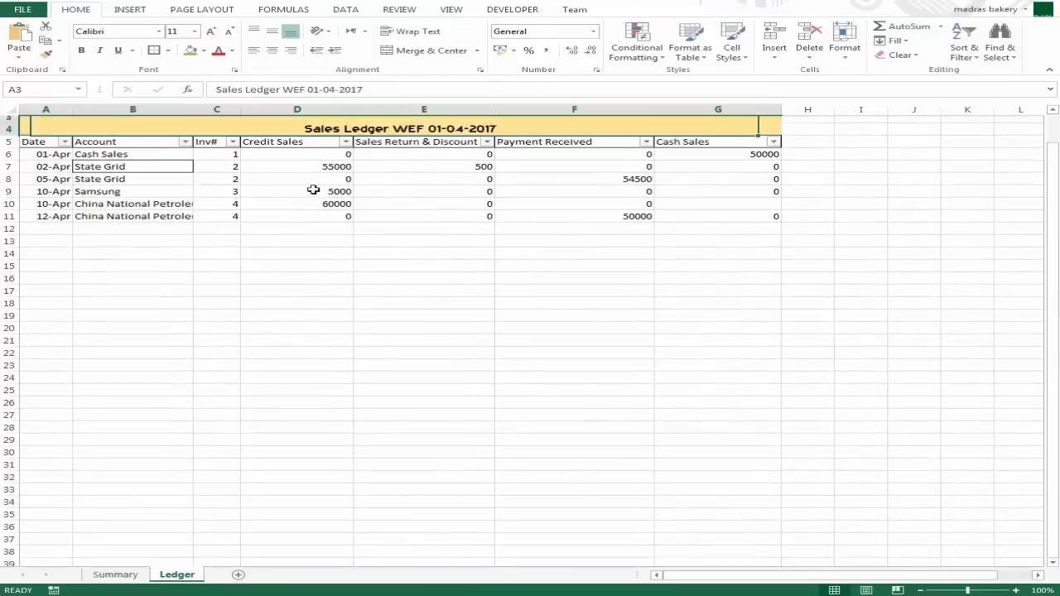
scroll(313, 190, "up", 1)
left_click(313, 190)
key("Down")
key("Down")
key("Down")
key("Down")
key("Down")
key("Left")
key("Left")
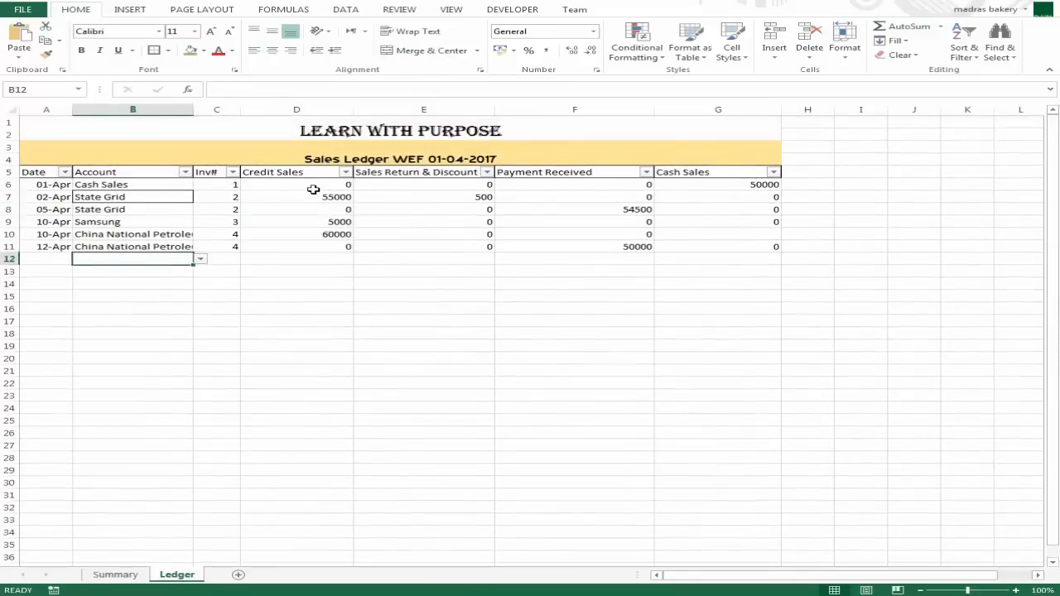
key("Left")
type("13")
key("Return")
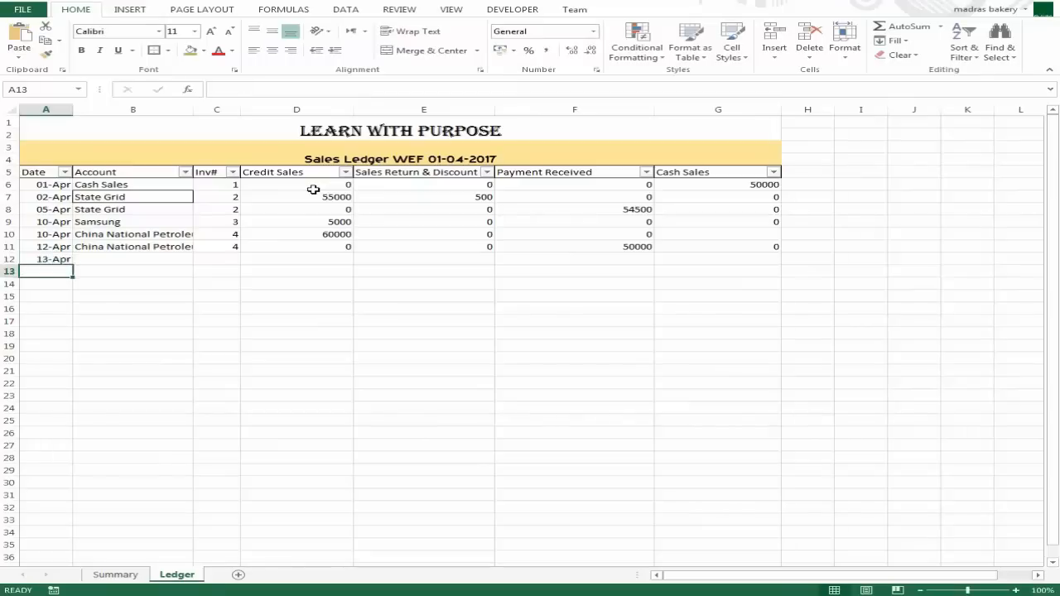
Step: Copy the Samsung account name from B9 into B12 for the new ledger transaction
key("Up")
key("Right")
key("Up")
key("Up")
key("Up")
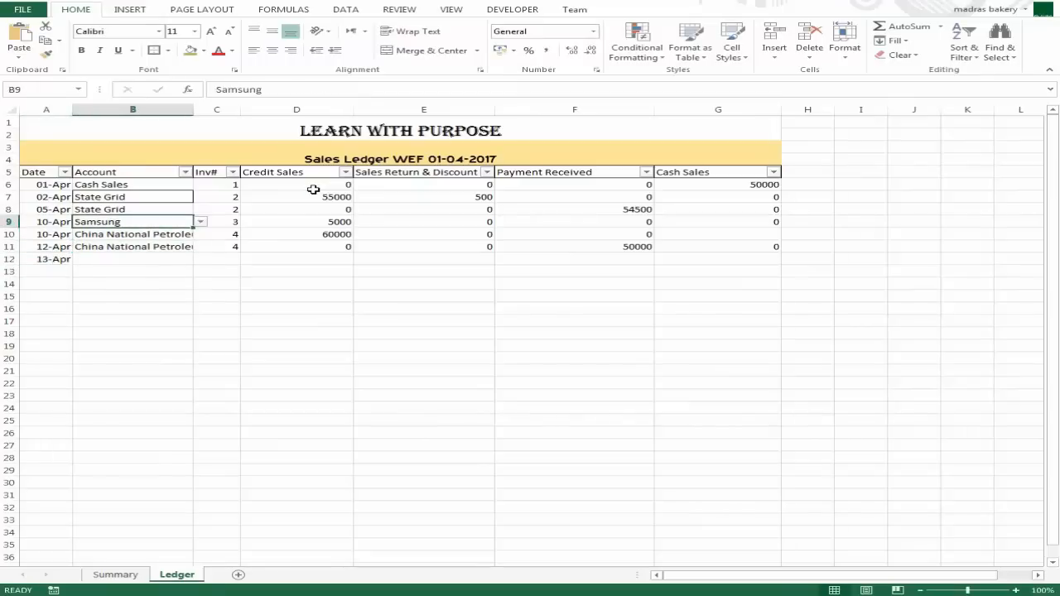
key("ctrl+c")
key("Down")
key("Down")
key("Down")
key("Return")
Step: Enter invoice number 3 and a payment received of 3000 for the Samsung transaction in row 12
key("Right")
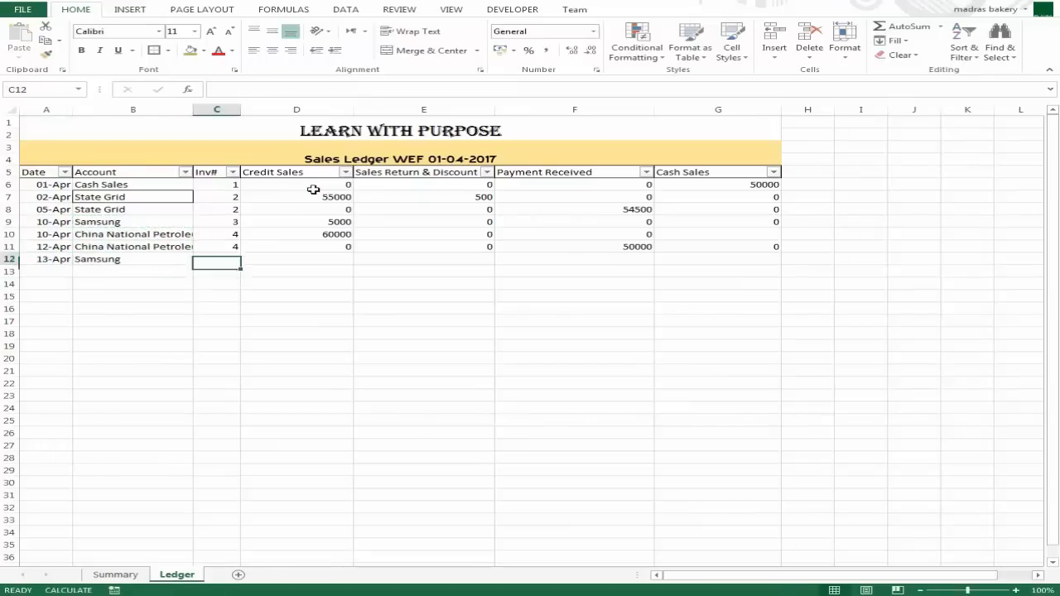
type("3")
key("Right")
key("Right")
key("Right")
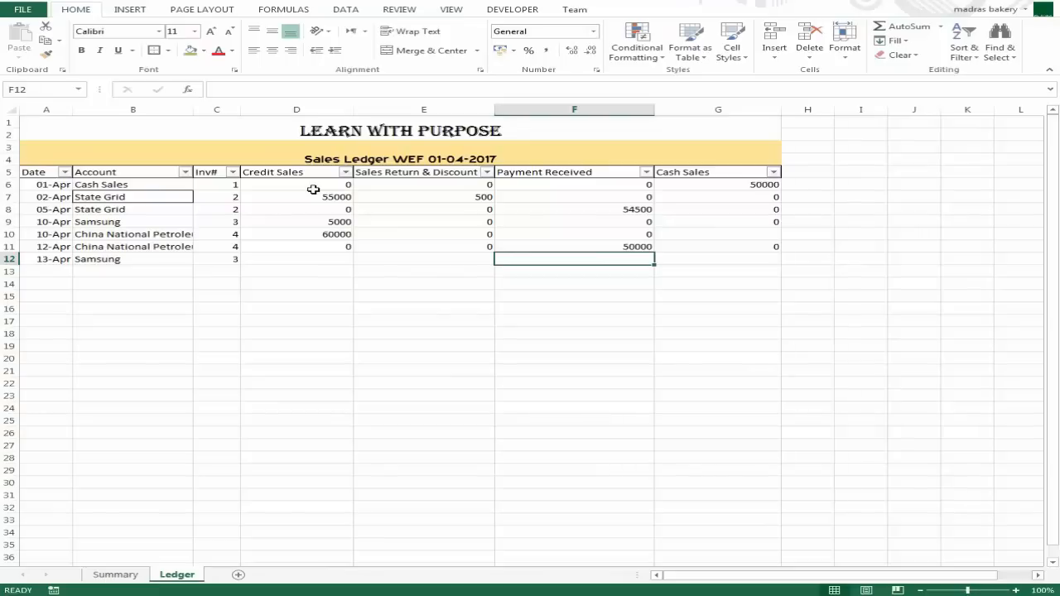
type("300")
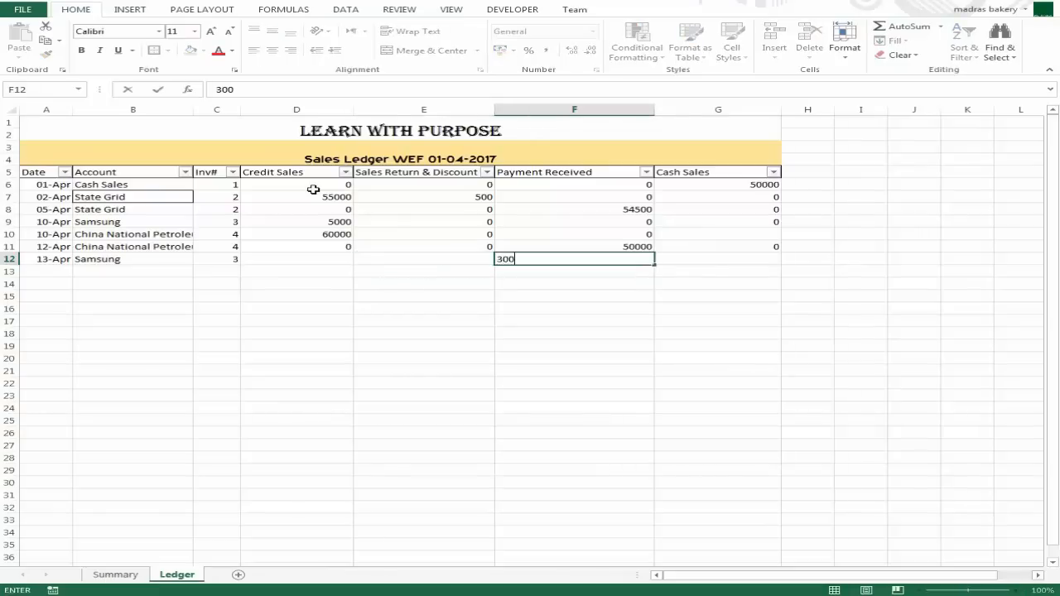
type("0")
key("ctrl+Return")
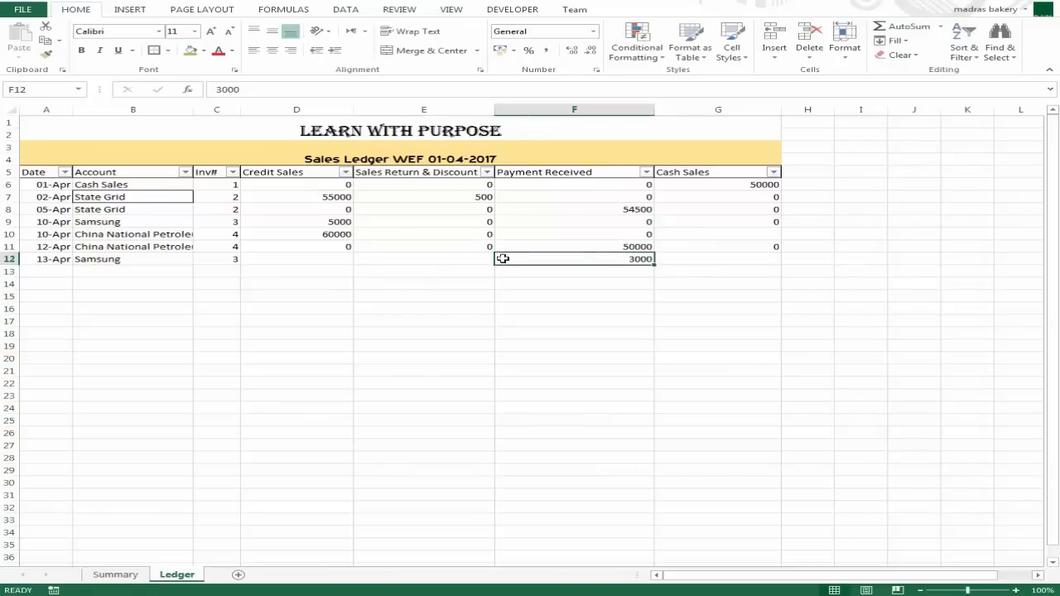
Step: Examine the payments received and balances of Samsung and China National Petroleum on the Summary sheet
left_click(120, 576)
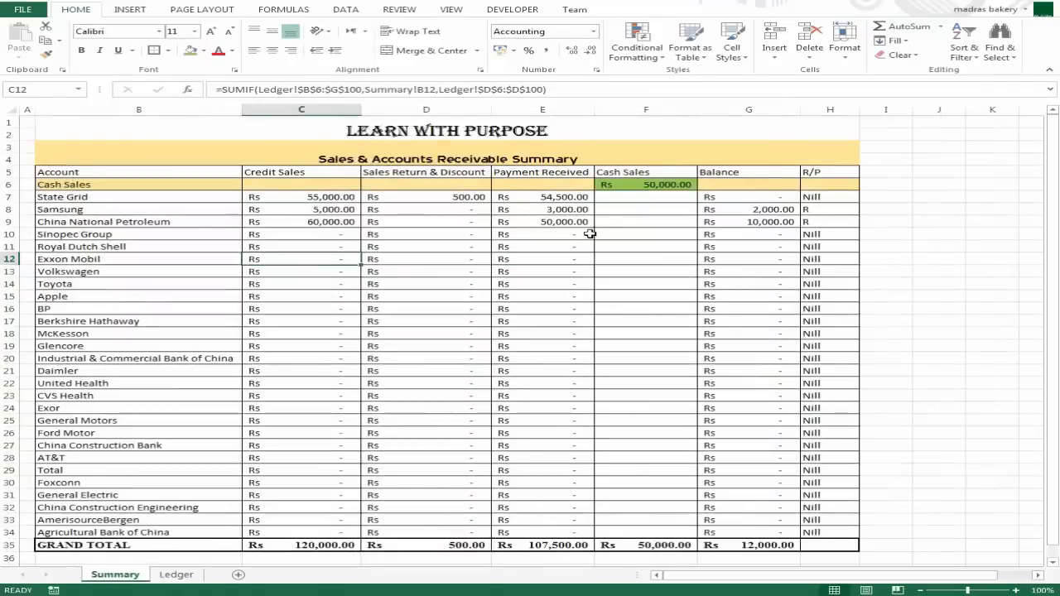
double_click(569, 217)
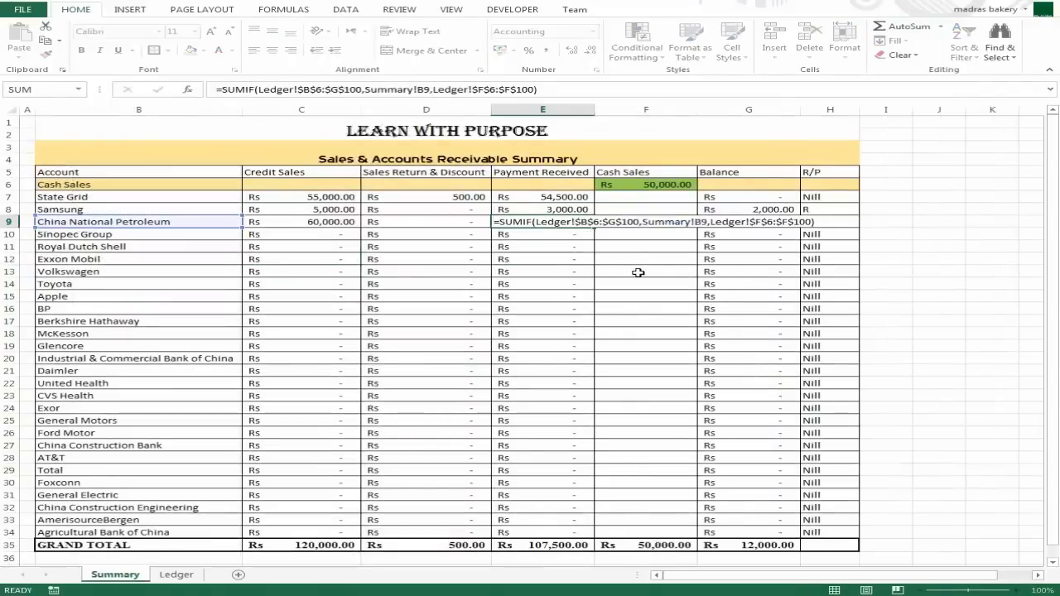
key("Escape")
key("Up")
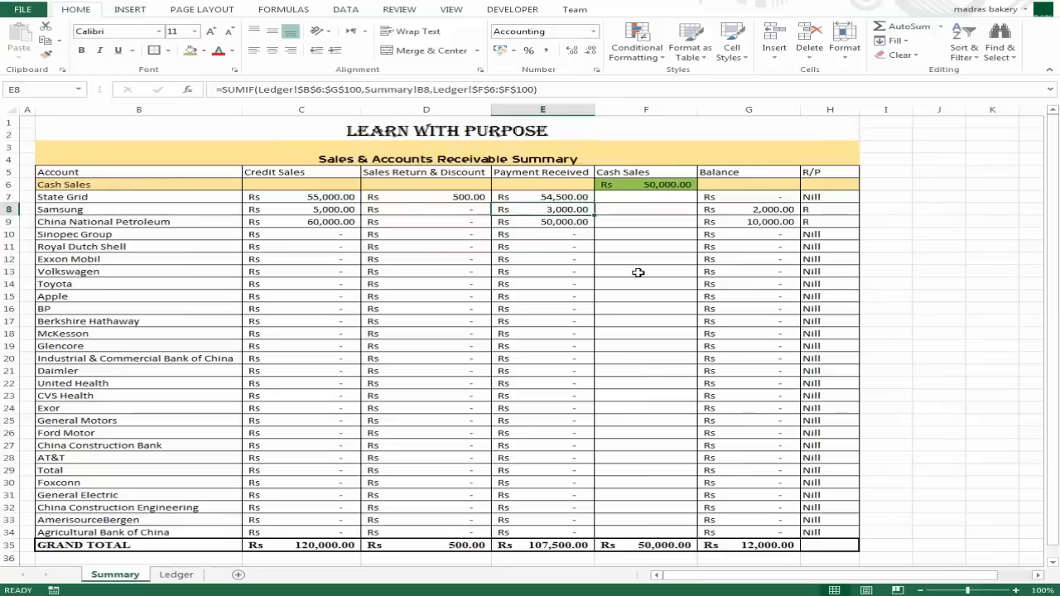
key("Right")
key("Right")
key("Down")
key("Down")
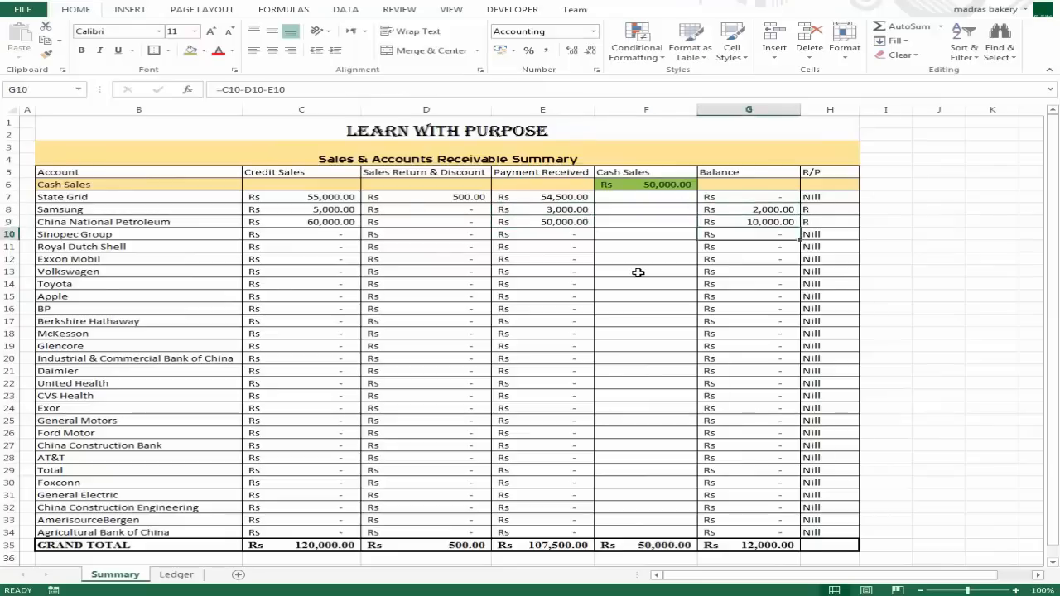
key("Up")
key("Up")
key("Down")
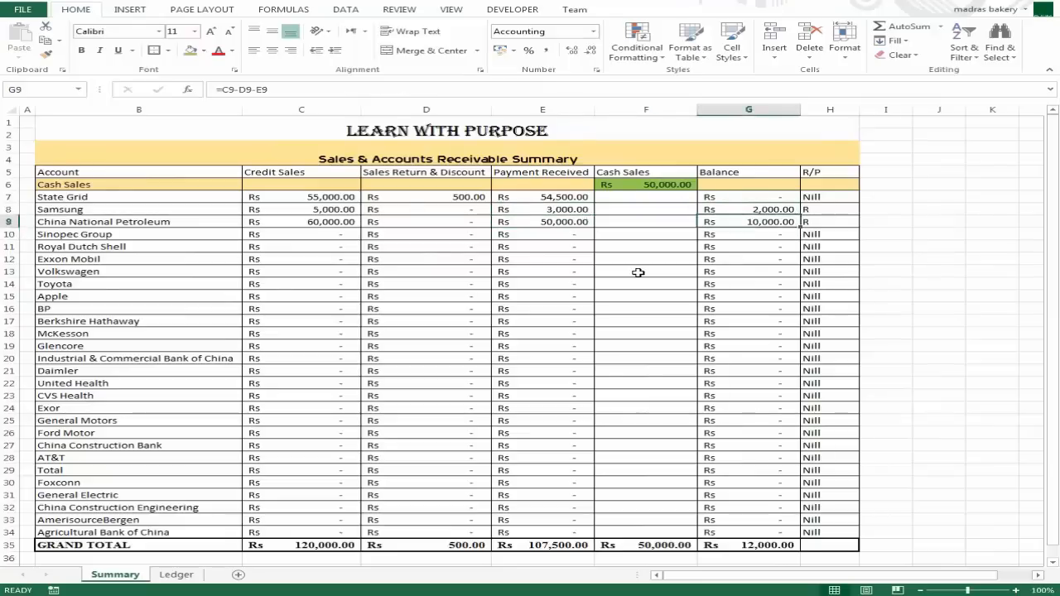
key("Up")
key("Down")
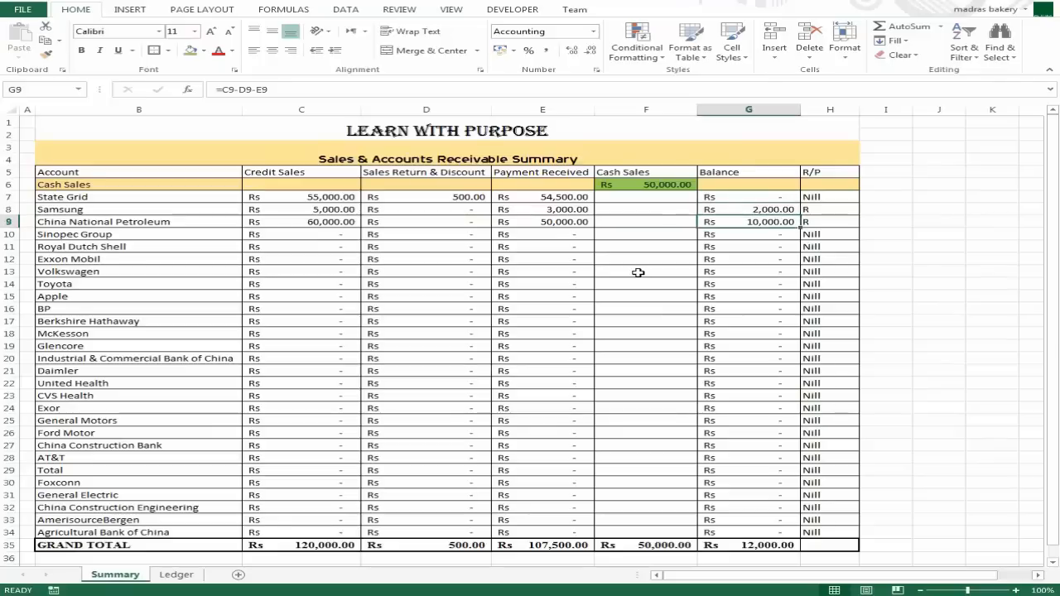
key("Left")
key("Left")
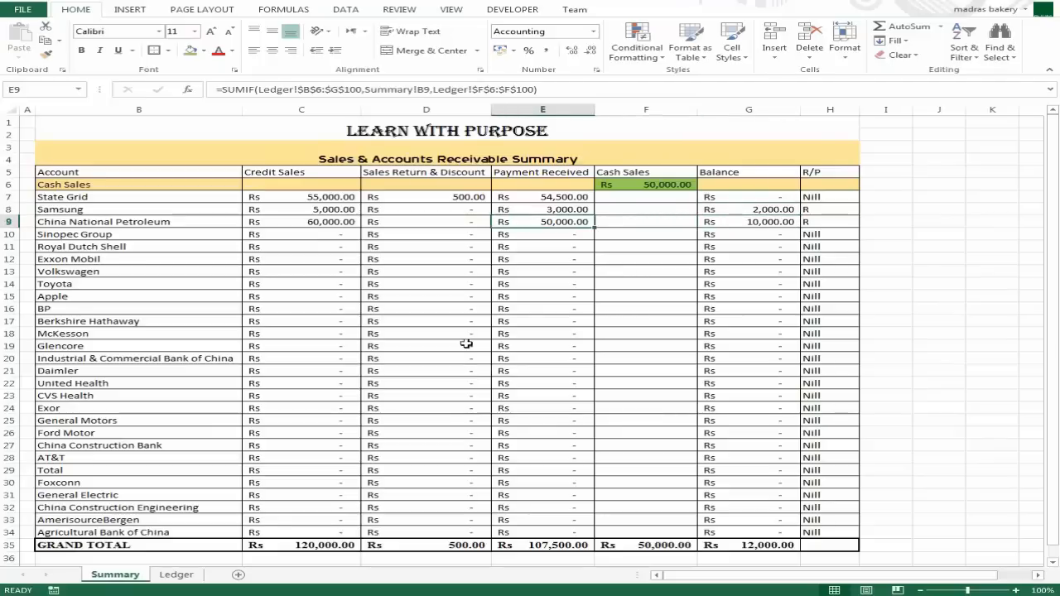
Step: Compare the Ledger transactions with the account totals on the Summary sheet
left_click(177, 574)
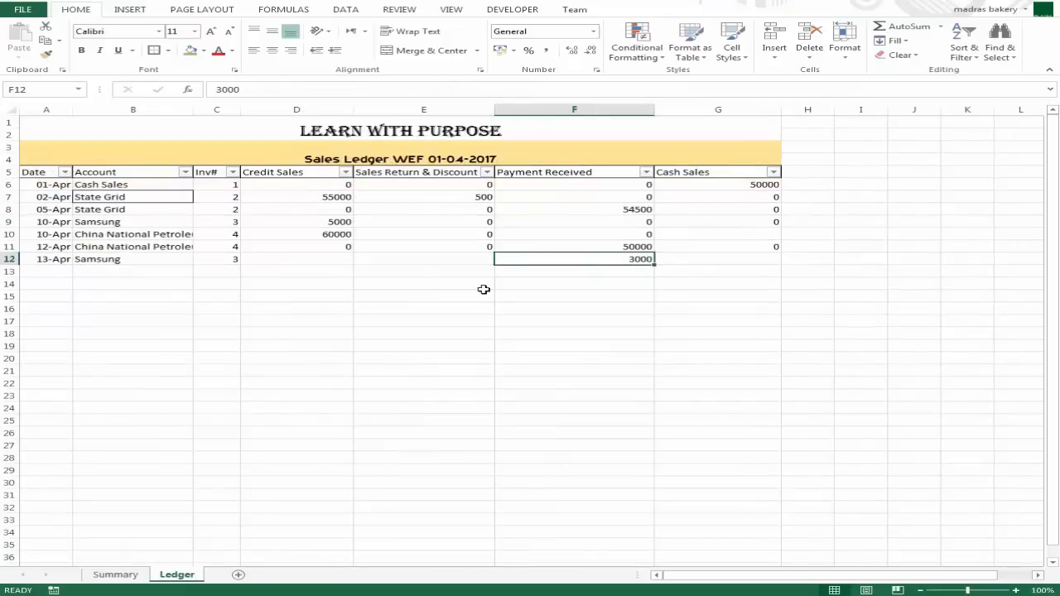
left_click(120, 575)
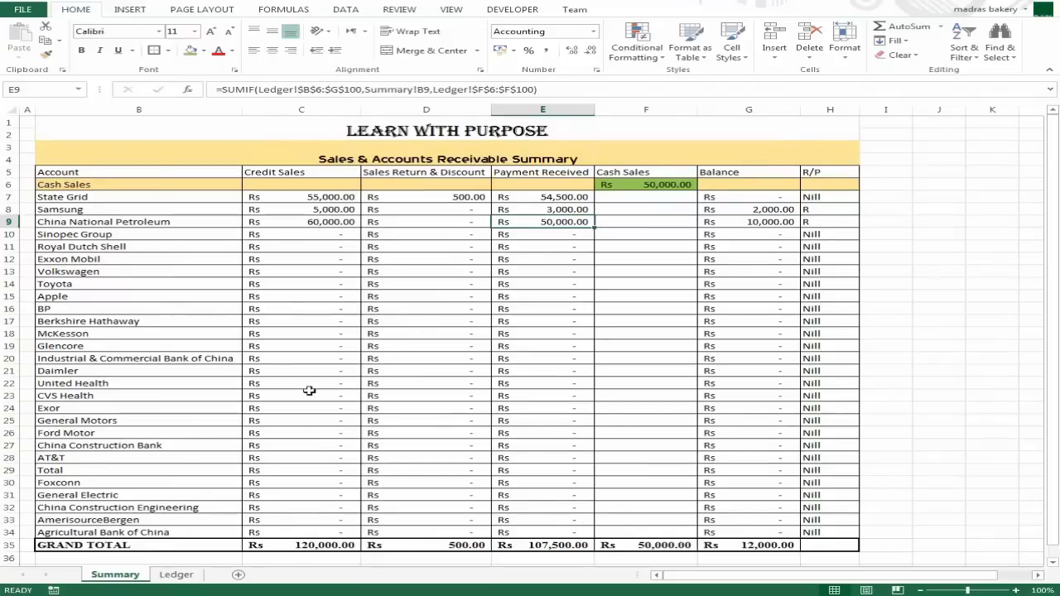
left_click(177, 575)
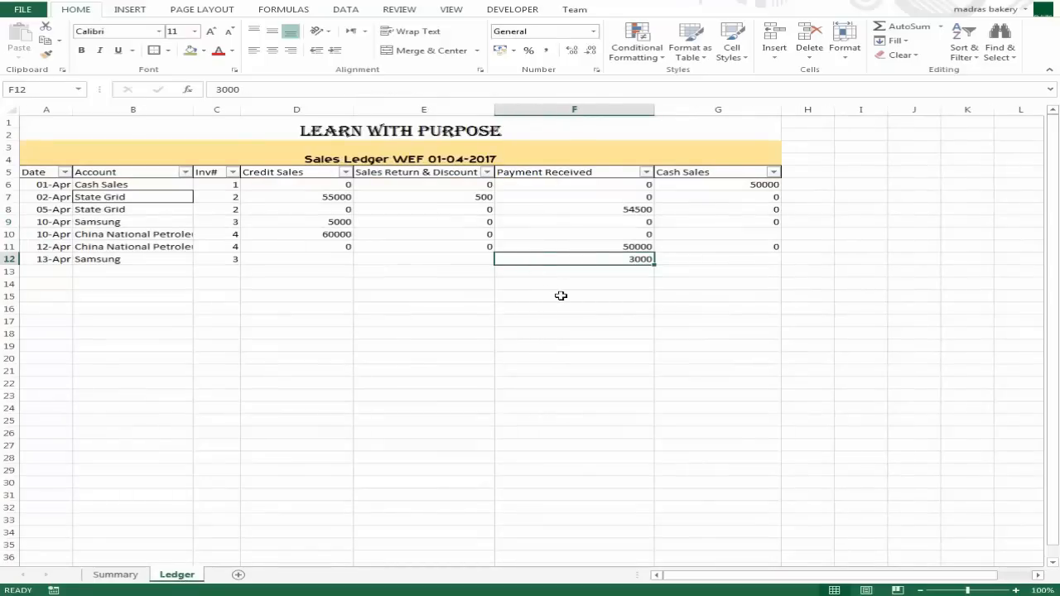
left_click(116, 575)
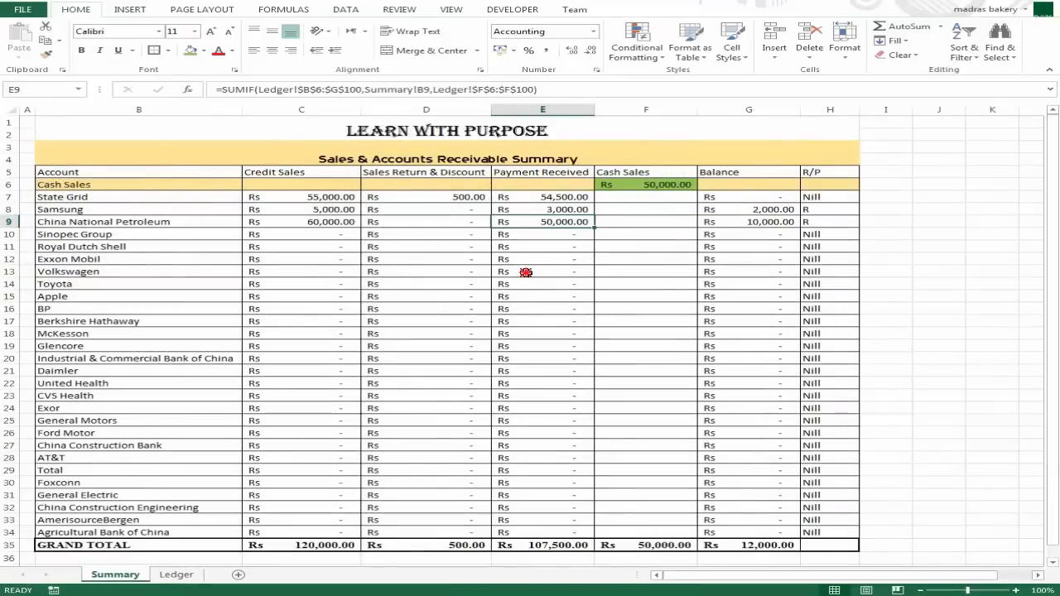
left_click(568, 157)
left_click(574, 134)
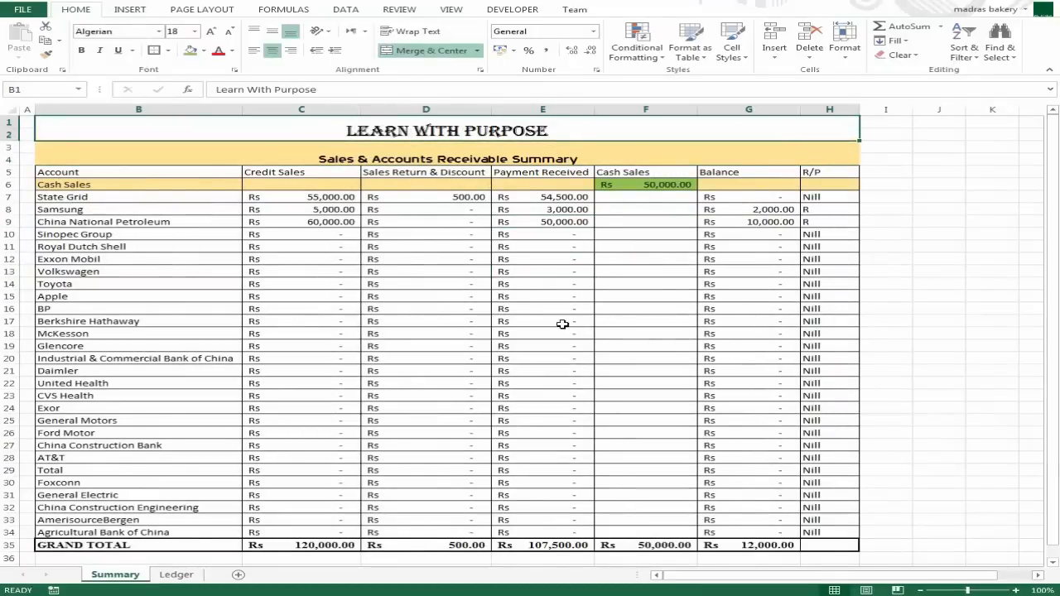